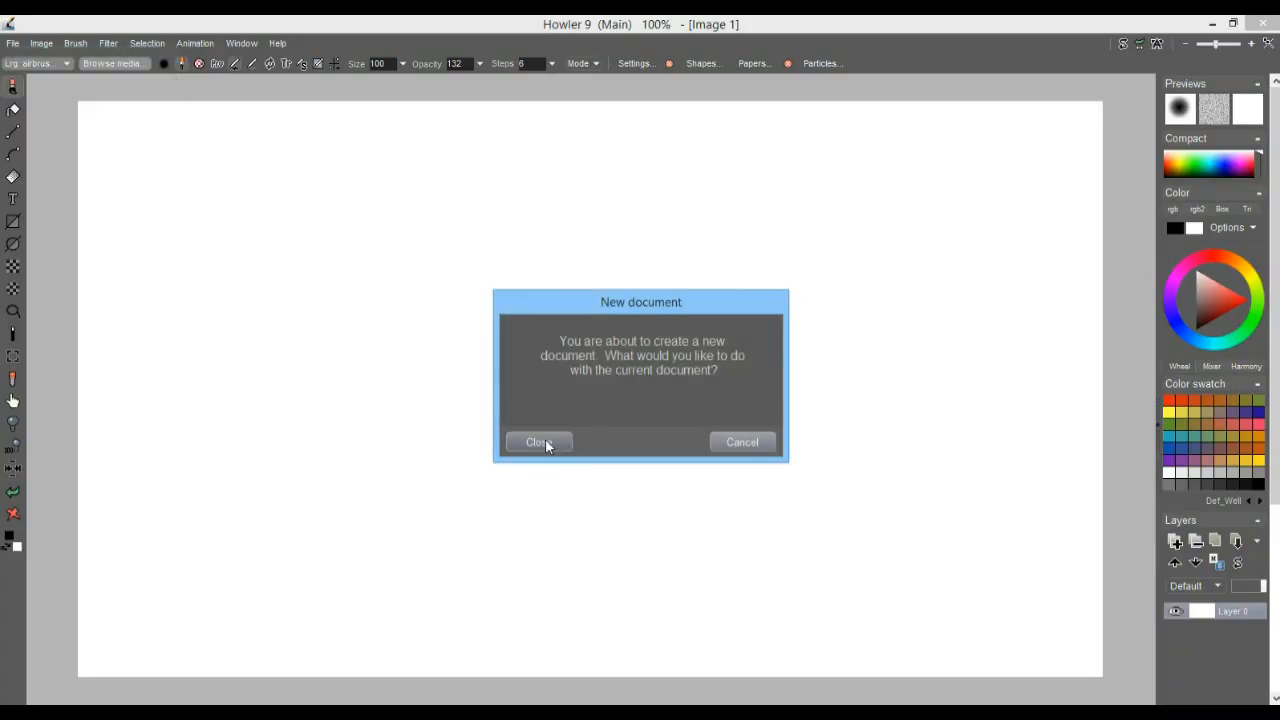
# Step: Close the current document and create a new image using the 640 x 640 Square preset
pyautogui.click(540, 443)
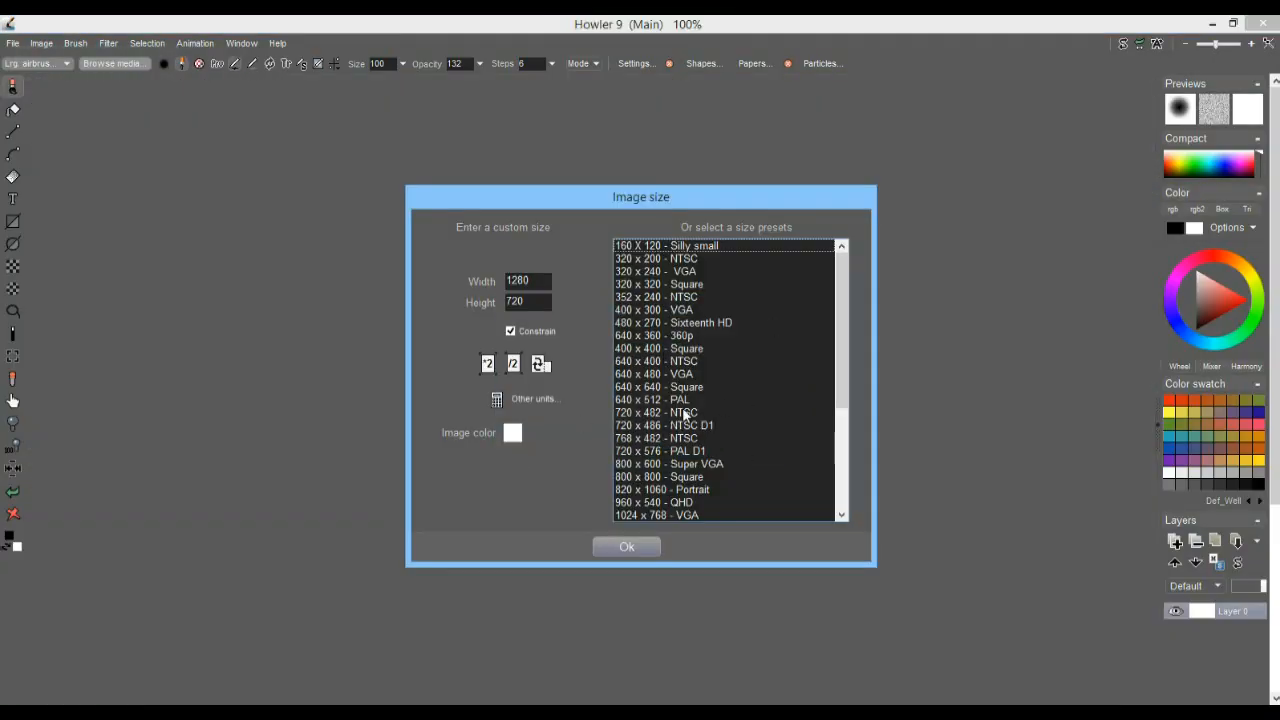
pyautogui.click(650, 388)
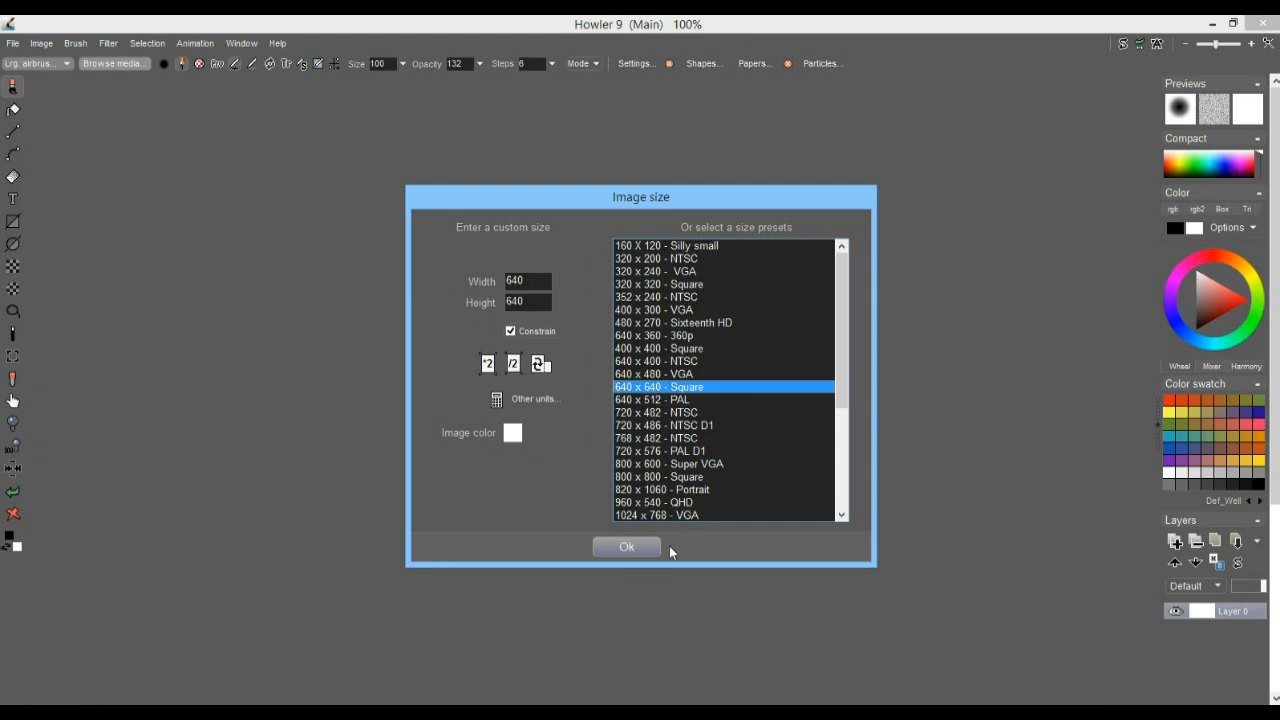
pyautogui.click(625, 546)
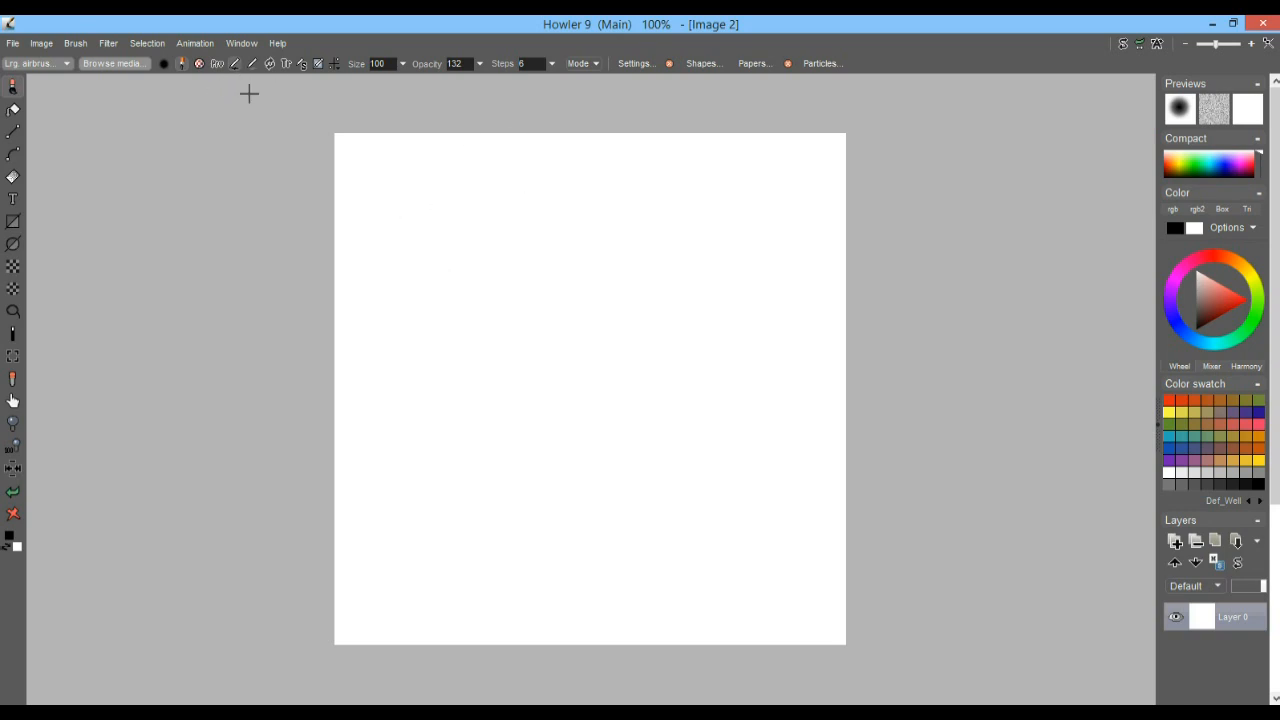
# Step: Render two-tone, opaque plasma noise in white and black at scale 7 over the blank image
pyautogui.click(108, 45)
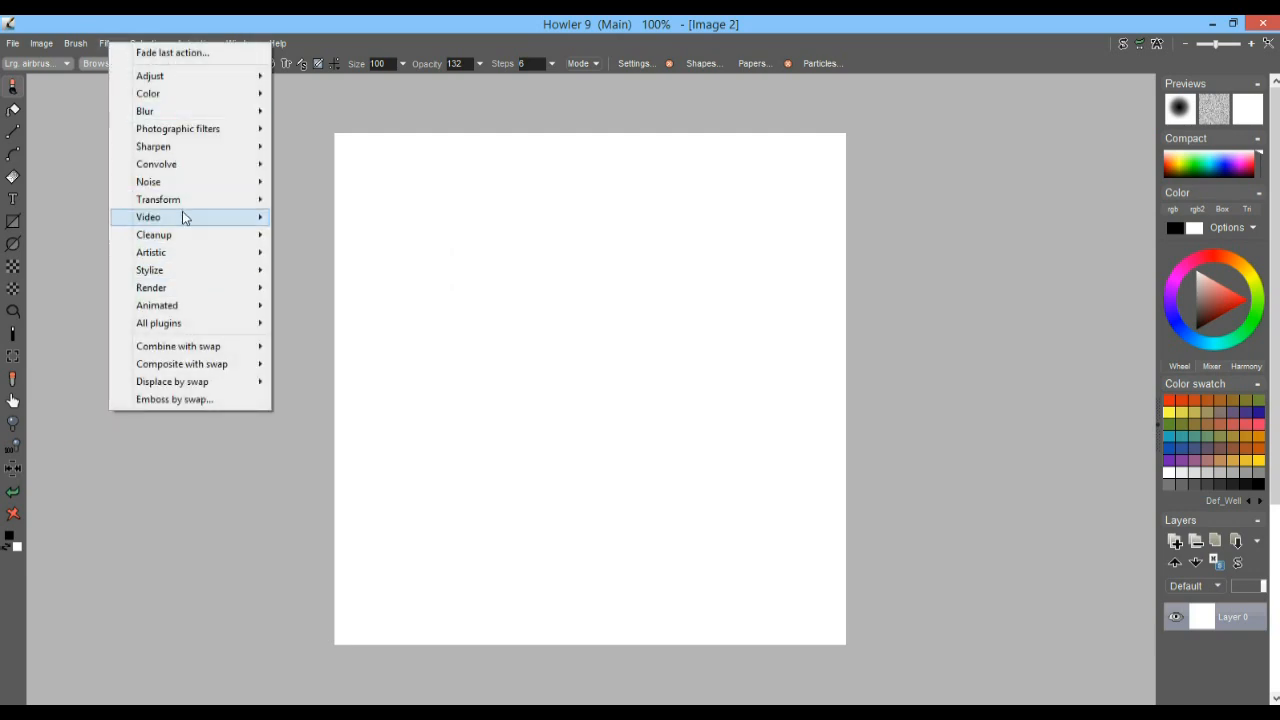
pyautogui.click(104, 42)
pyautogui.click(108, 45)
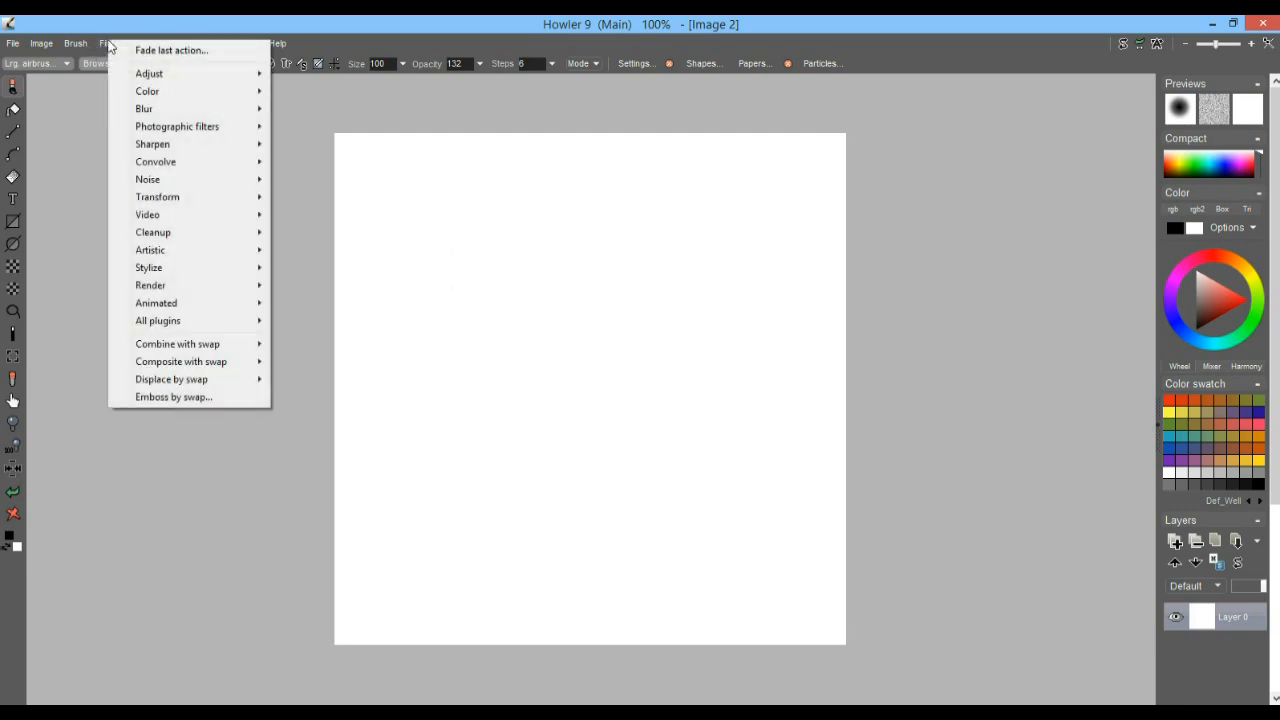
pyautogui.moveTo(170, 205)
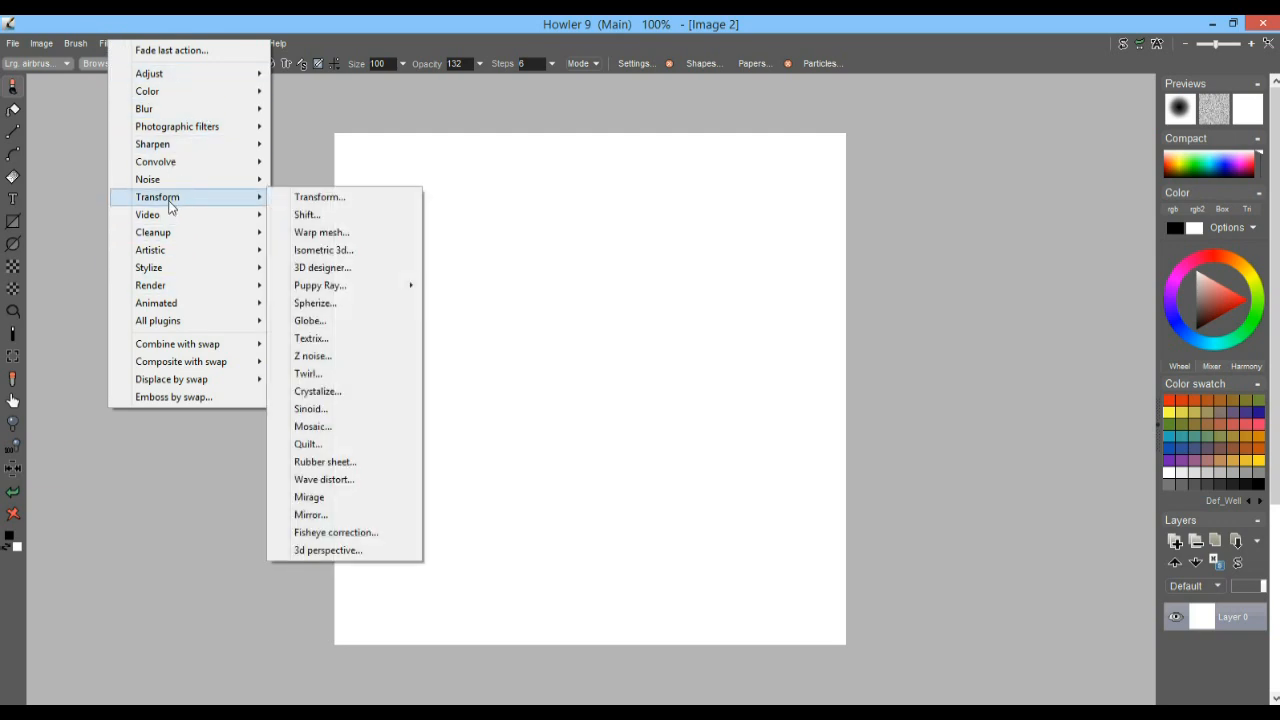
pyautogui.moveTo(177, 284)
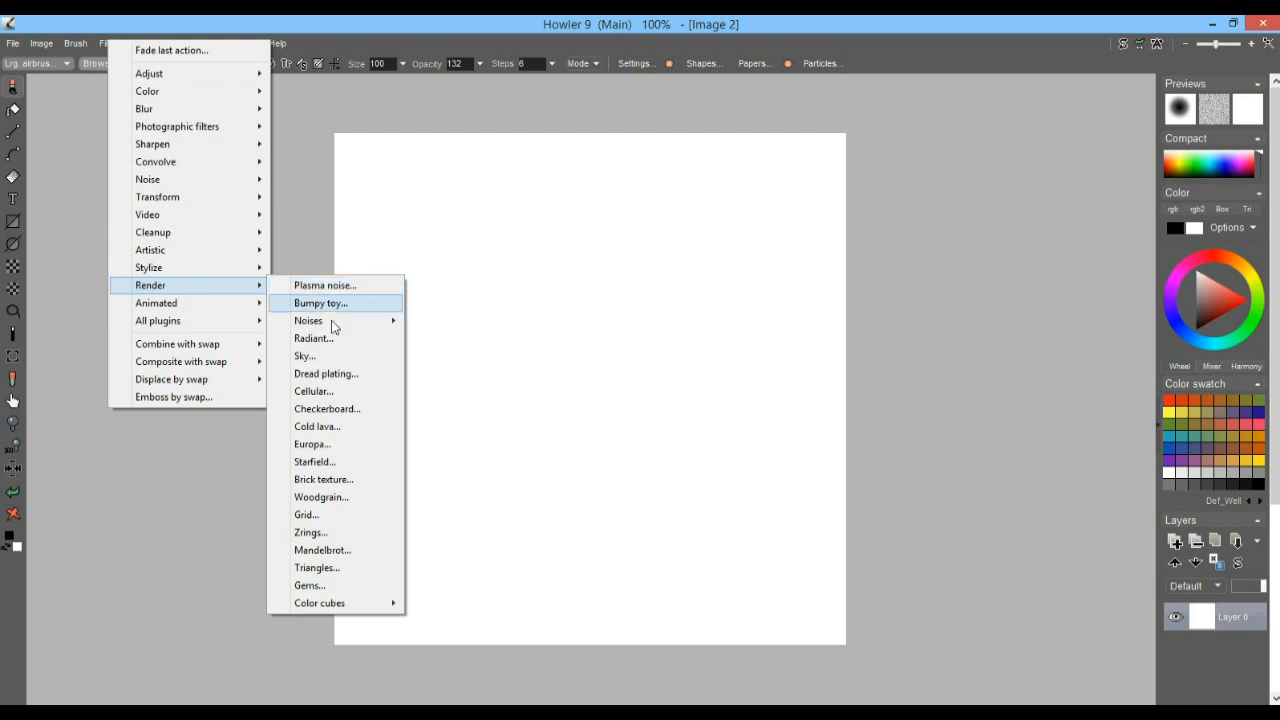
pyautogui.click(328, 287)
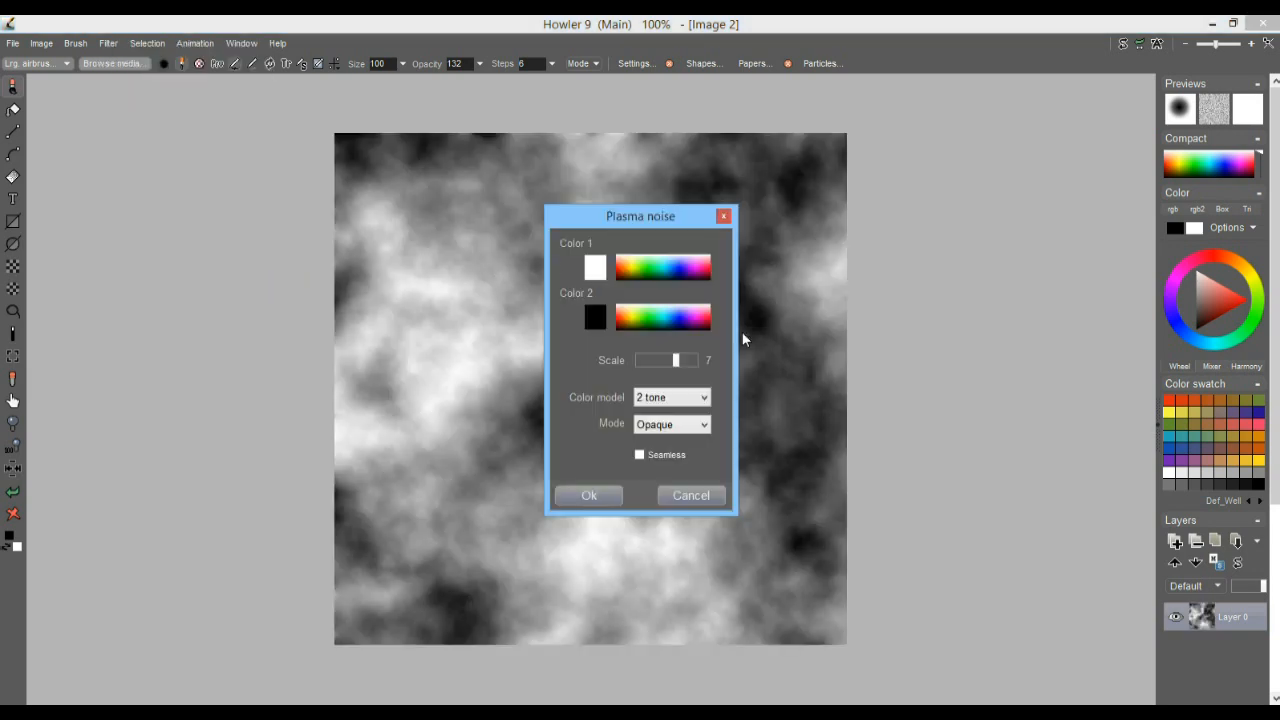
pyautogui.moveTo(626, 231); pyautogui.dragTo(232, 187)
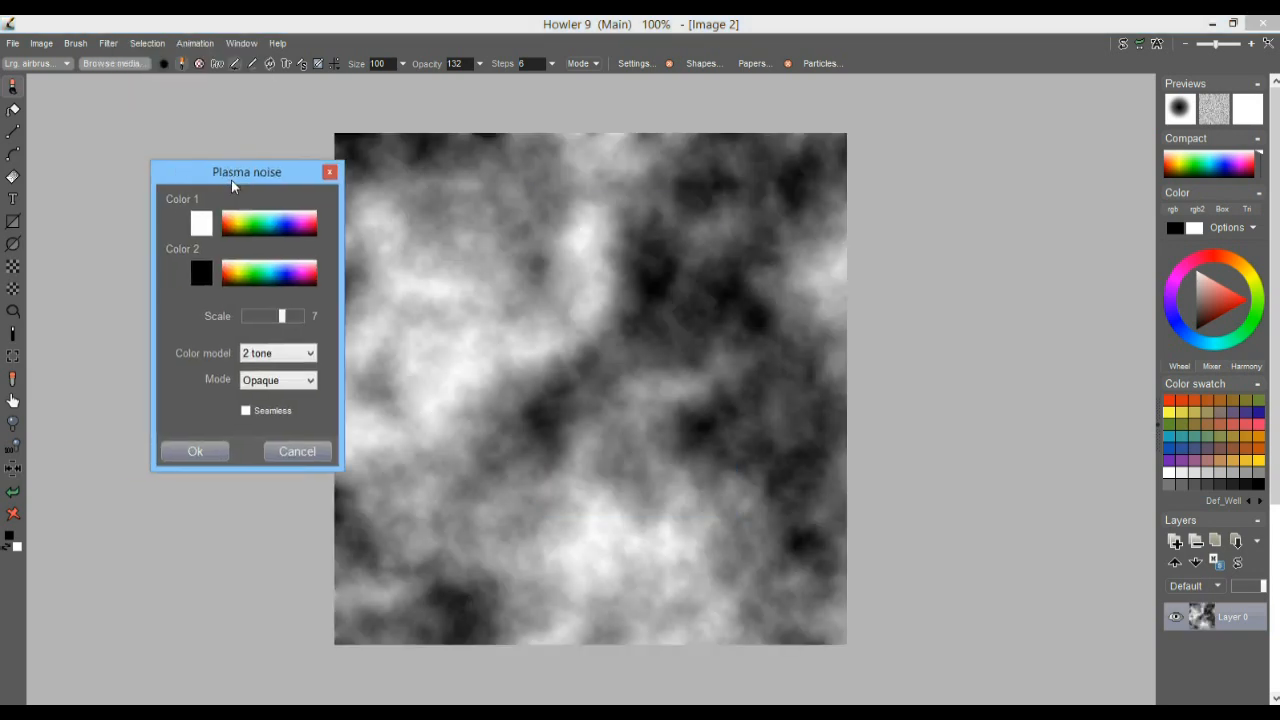
pyautogui.moveTo(281, 315); pyautogui.dragTo(285, 316)
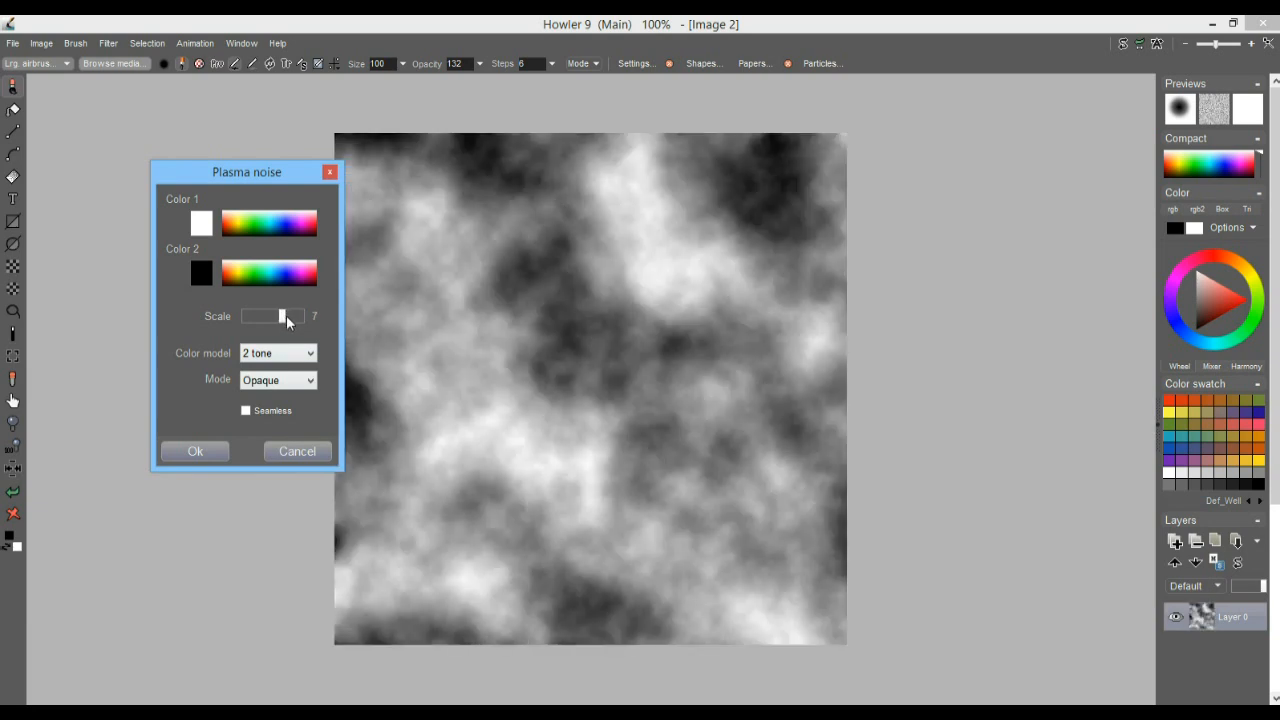
pyautogui.click(286, 316)
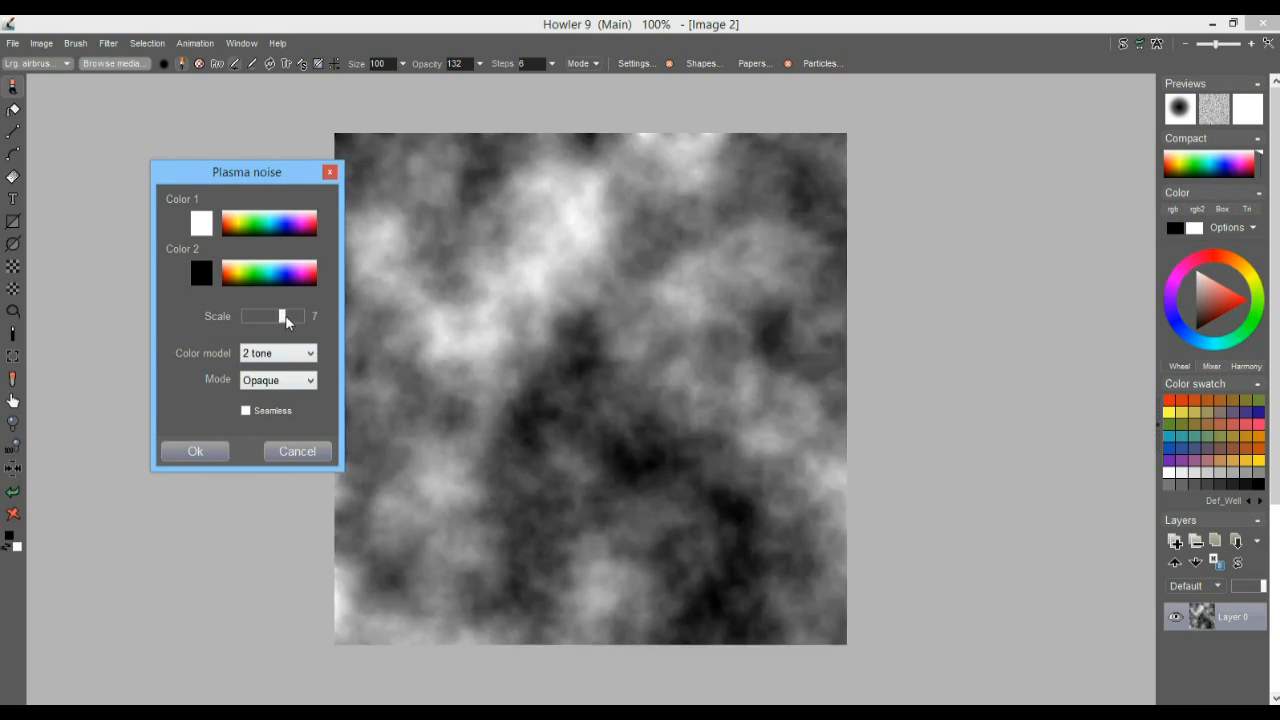
pyautogui.click(205, 451)
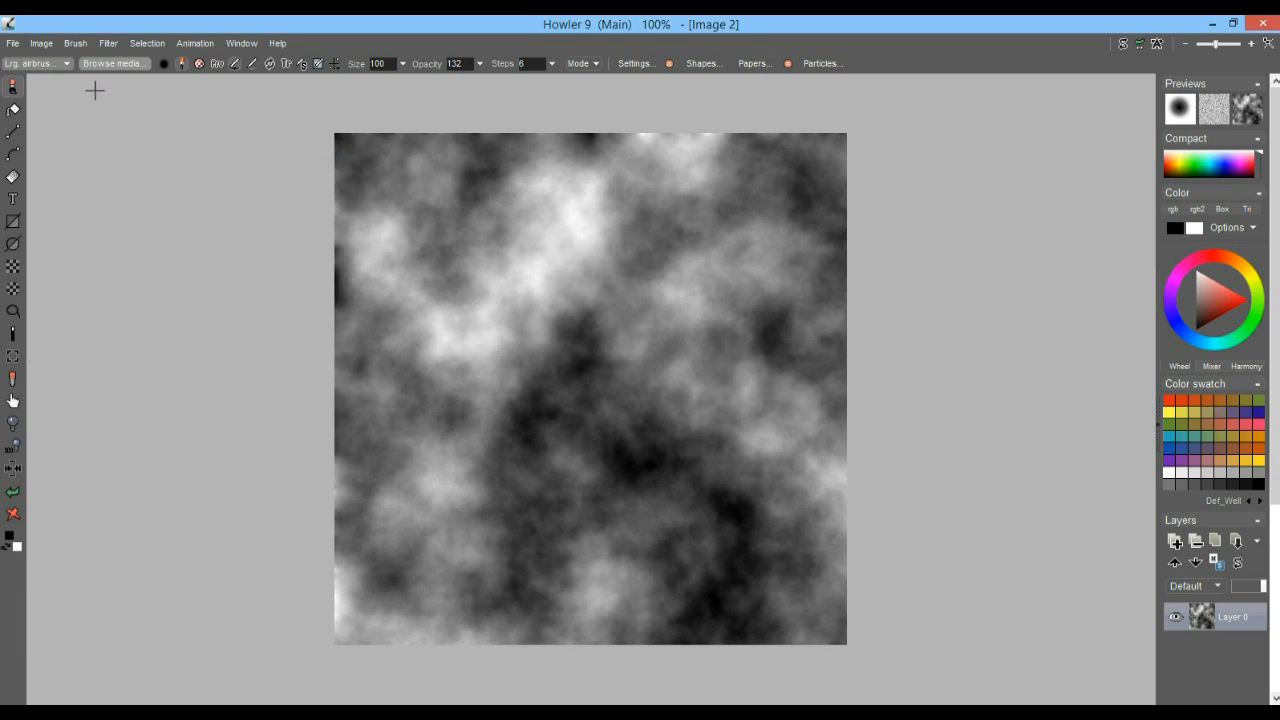
# Step: Choose the Grime_PlasmaScarring brush from the media library
pyautogui.click(113, 63)
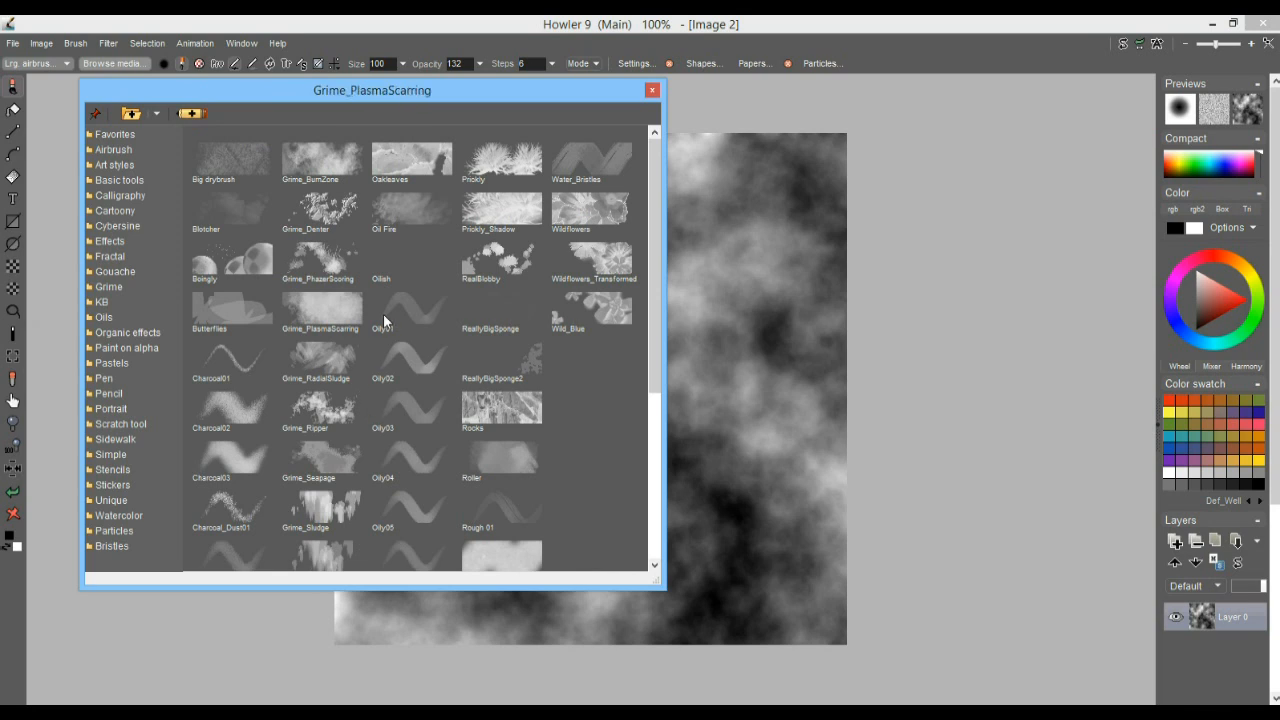
pyautogui.click(330, 311)
pyautogui.moveTo(490, 365)
pyautogui.mouseDown()
pyautogui.moveTo(528, 357)
pyautogui.moveTo(465, 365)
pyautogui.mouseUp()
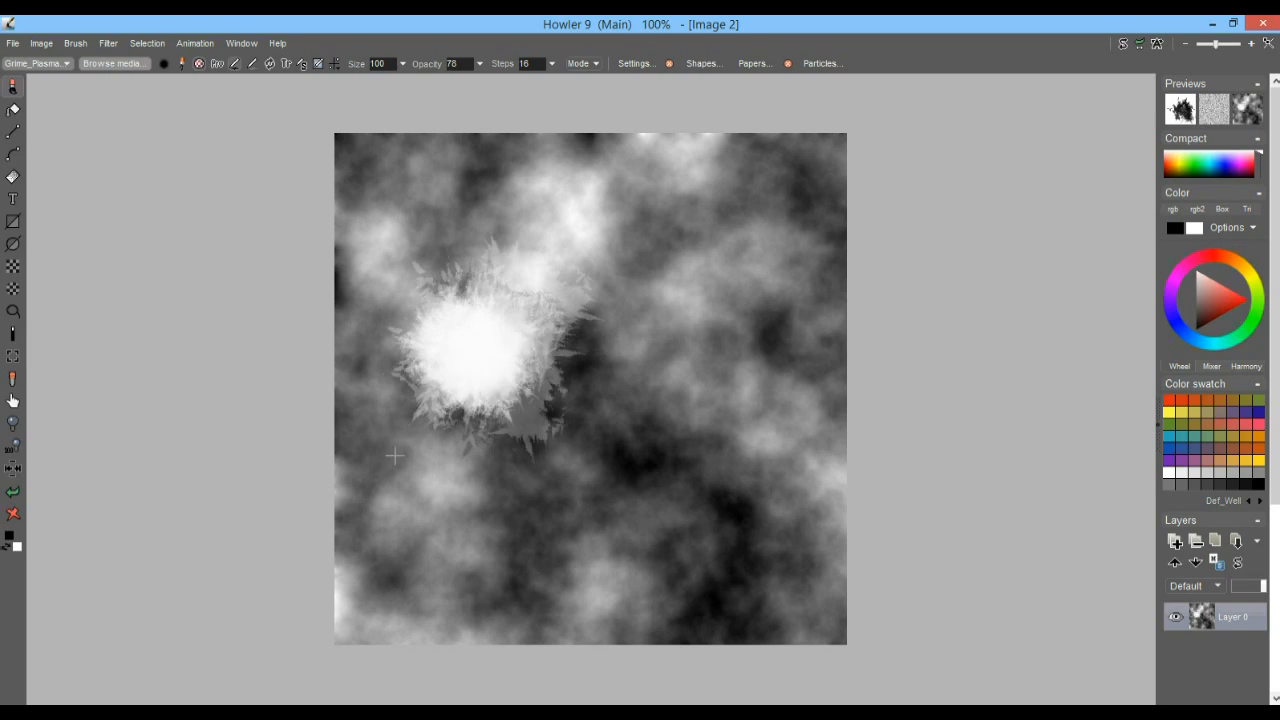
pyautogui.click(14, 494)
pyautogui.click(14, 494)
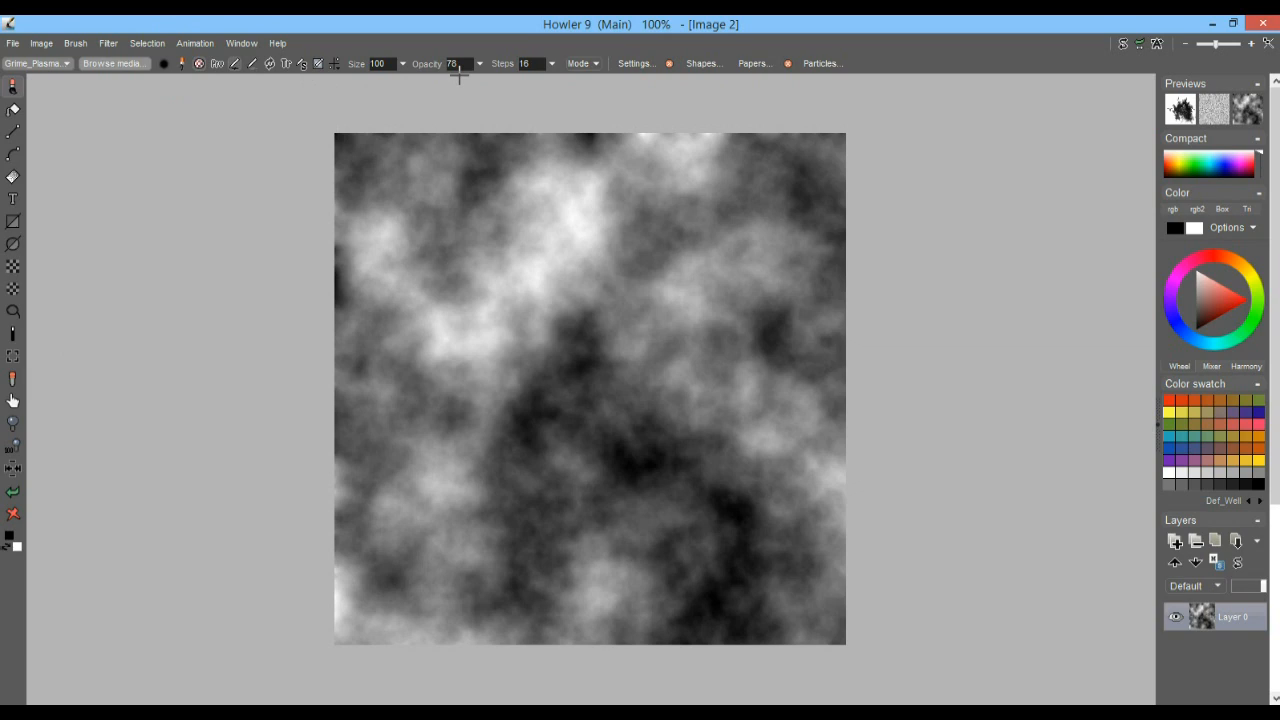
# Step: Set the brush opacity to 15, brighten the plasma's upper-left area and darken its lower-right area with soft strokes
pyautogui.click(479, 64)
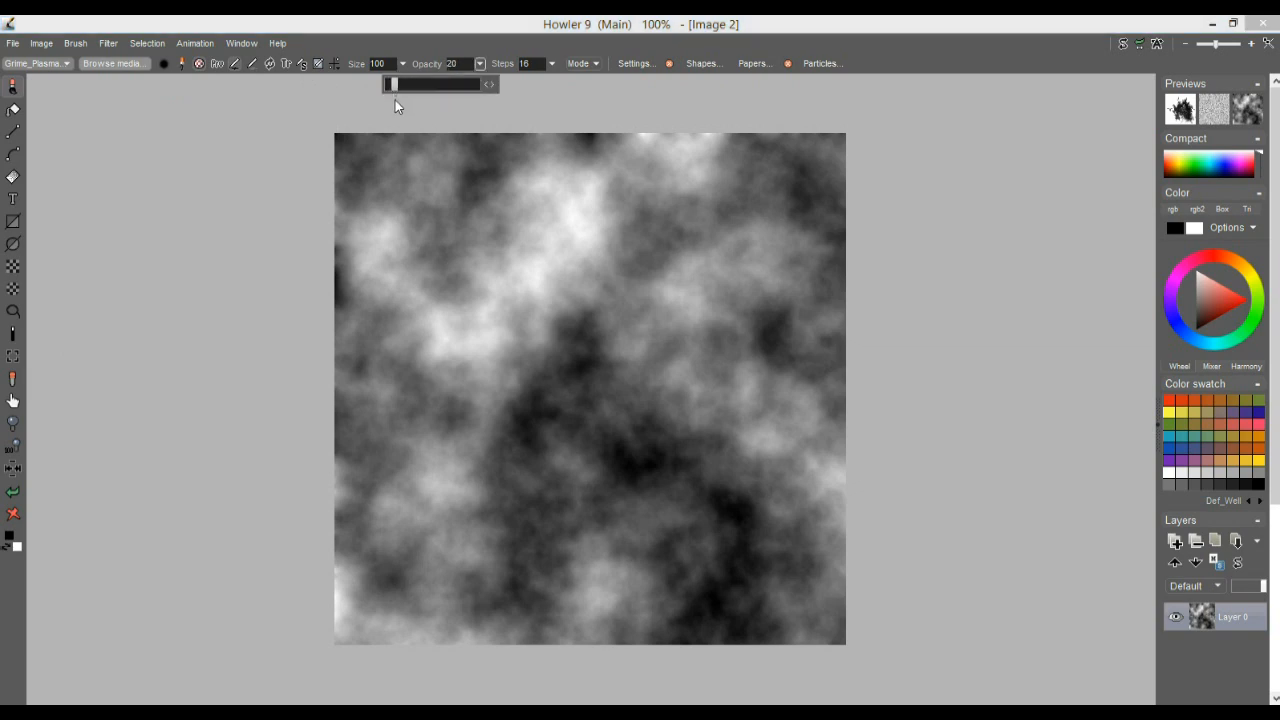
pyautogui.moveTo(558, 328)
pyautogui.mouseDown()
pyautogui.moveTo(536, 349)
pyautogui.moveTo(550, 277)
pyautogui.moveTo(605, 302)
pyautogui.moveTo(615, 293)
pyautogui.moveTo(645, 319)
pyautogui.moveTo(513, 304)
pyautogui.moveTo(458, 349)
pyautogui.moveTo(476, 403)
pyautogui.moveTo(454, 467)
pyautogui.moveTo(452, 351)
pyautogui.moveTo(471, 395)
pyautogui.moveTo(477, 330)
pyautogui.moveTo(551, 275)
pyautogui.moveTo(462, 354)
pyautogui.moveTo(463, 434)
pyautogui.moveTo(444, 482)
pyautogui.moveTo(448, 387)
pyautogui.moveTo(487, 327)
pyautogui.moveTo(582, 314)
pyautogui.moveTo(533, 370)
pyautogui.moveTo(478, 372)
pyautogui.moveTo(564, 358)
pyautogui.moveTo(555, 384)
pyautogui.moveTo(518, 379)
pyautogui.mouseUp()
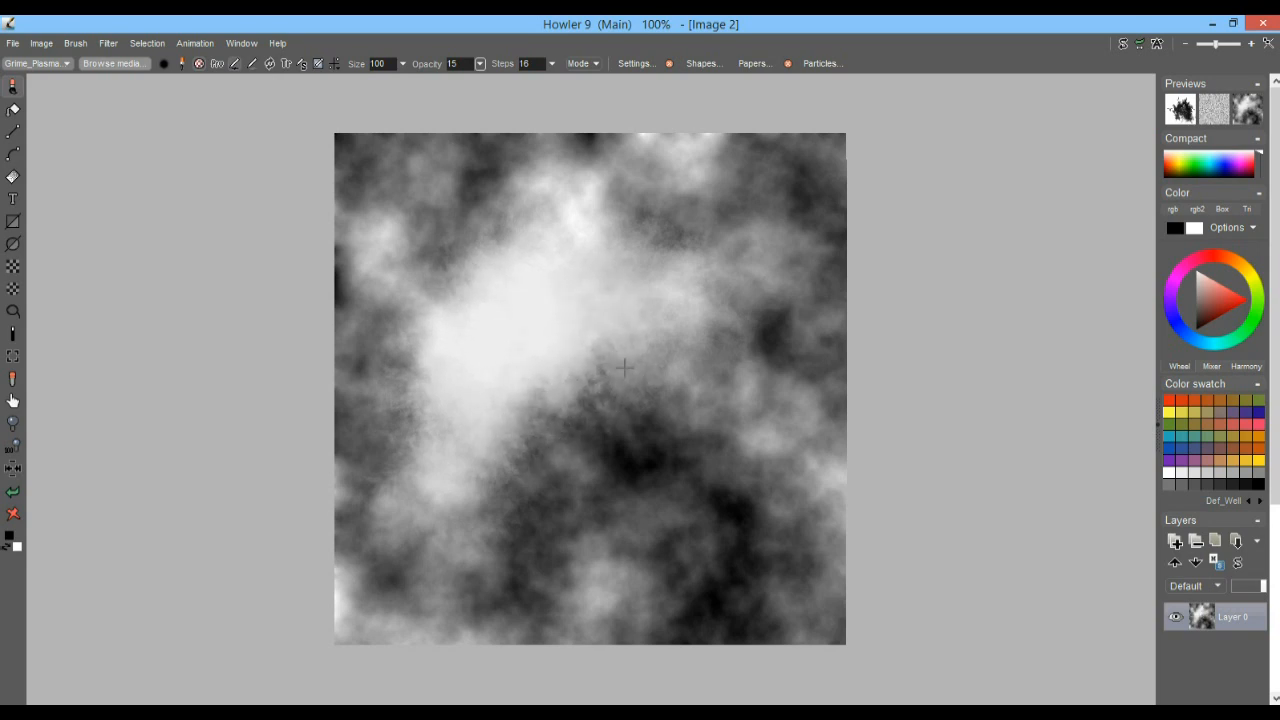
pyautogui.moveTo(686, 337)
pyautogui.mouseDown()
pyautogui.moveTo(558, 258)
pyautogui.moveTo(481, 241)
pyautogui.moveTo(434, 275)
pyautogui.moveTo(436, 201)
pyautogui.moveTo(518, 209)
pyautogui.moveTo(631, 255)
pyautogui.moveTo(529, 263)
pyautogui.moveTo(482, 287)
pyautogui.moveTo(459, 342)
pyautogui.moveTo(437, 530)
pyautogui.mouseUp()
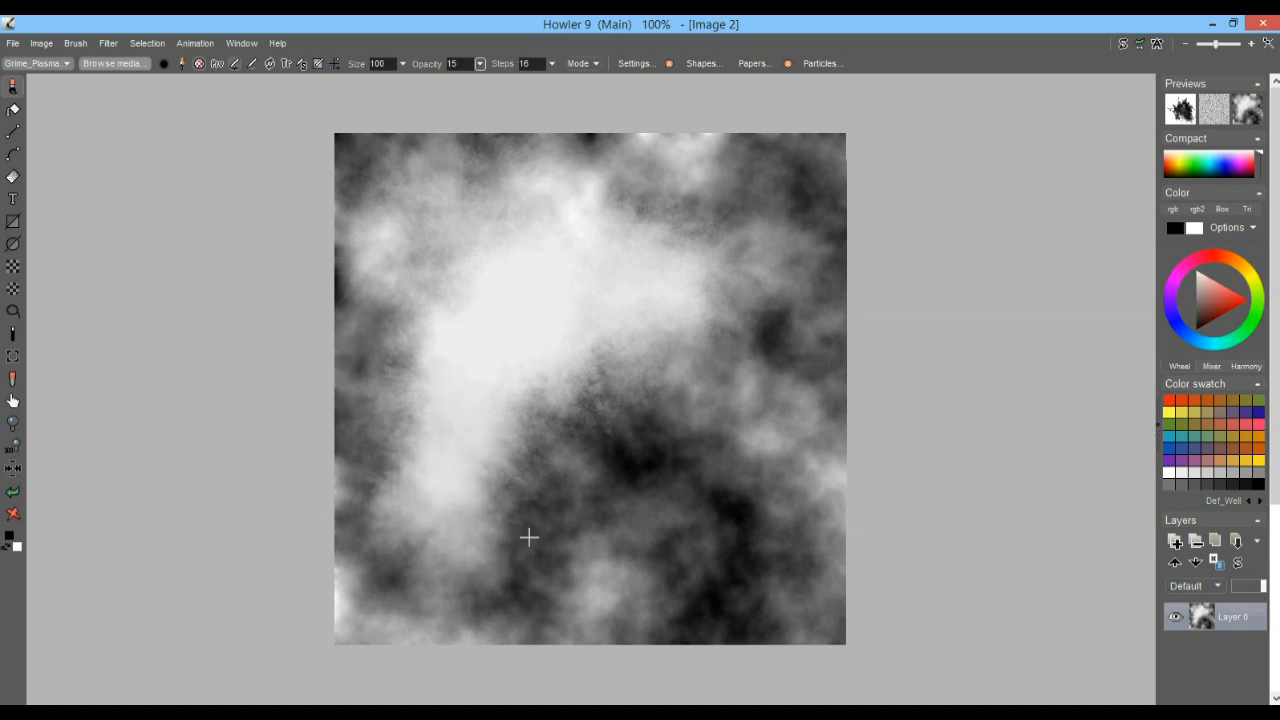
pyautogui.moveTo(730, 590)
pyautogui.mouseDown()
pyautogui.moveTo(737, 528)
pyautogui.moveTo(781, 574)
pyautogui.moveTo(779, 618)
pyautogui.moveTo(835, 561)
pyautogui.moveTo(821, 530)
pyautogui.moveTo(808, 616)
pyautogui.moveTo(850, 559)
pyautogui.moveTo(787, 519)
pyautogui.moveTo(789, 459)
pyautogui.mouseUp()
pyautogui.moveTo(802, 380)
pyautogui.mouseDown()
pyautogui.moveTo(714, 531)
pyautogui.moveTo(631, 517)
pyautogui.moveTo(660, 634)
pyautogui.moveTo(658, 534)
pyautogui.mouseUp()
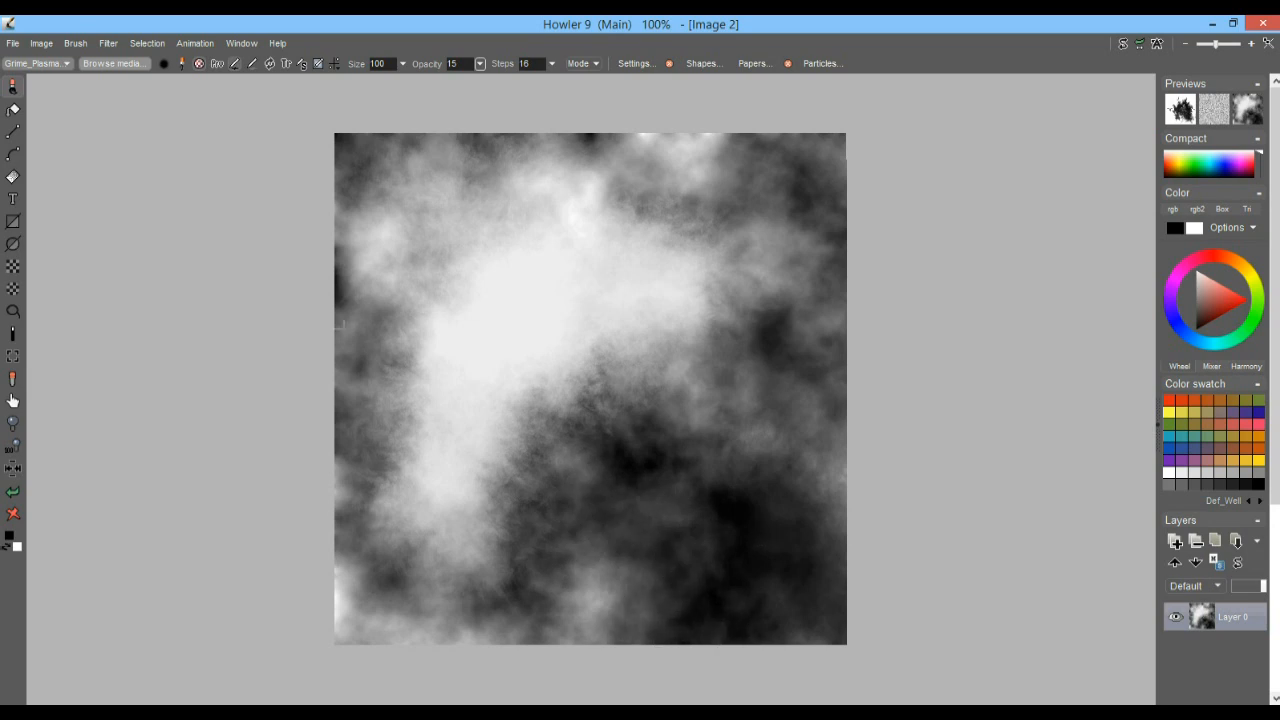
# Step: Soften the painted plasma with a low-level Gaussian blur using the Approximate algorithm
pyautogui.click(105, 44)
pyautogui.moveTo(163, 83)
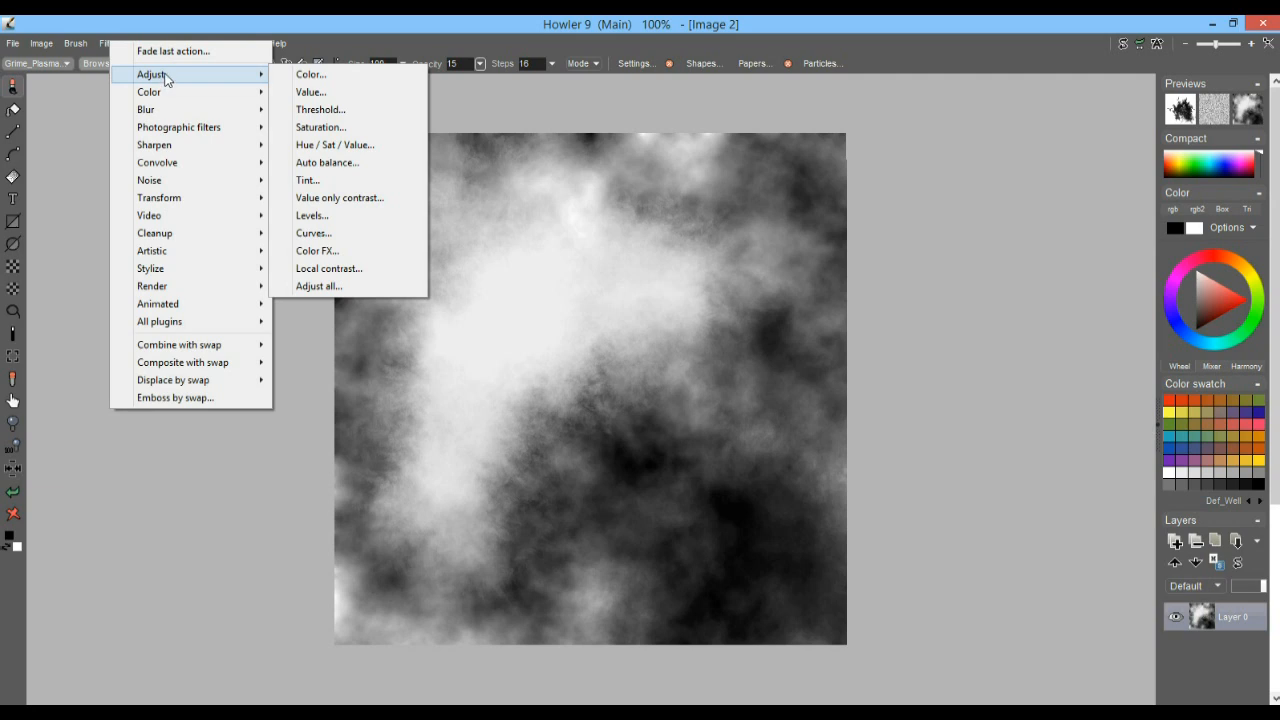
pyautogui.moveTo(158, 112)
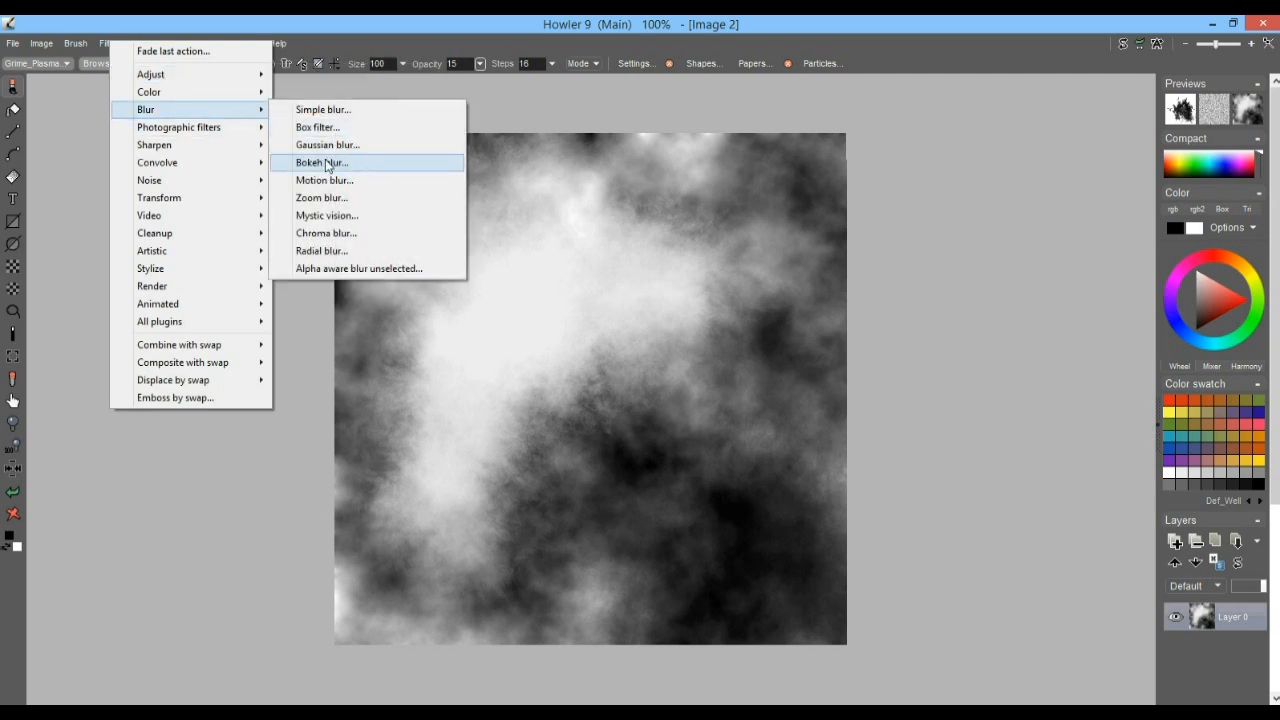
pyautogui.click(330, 145)
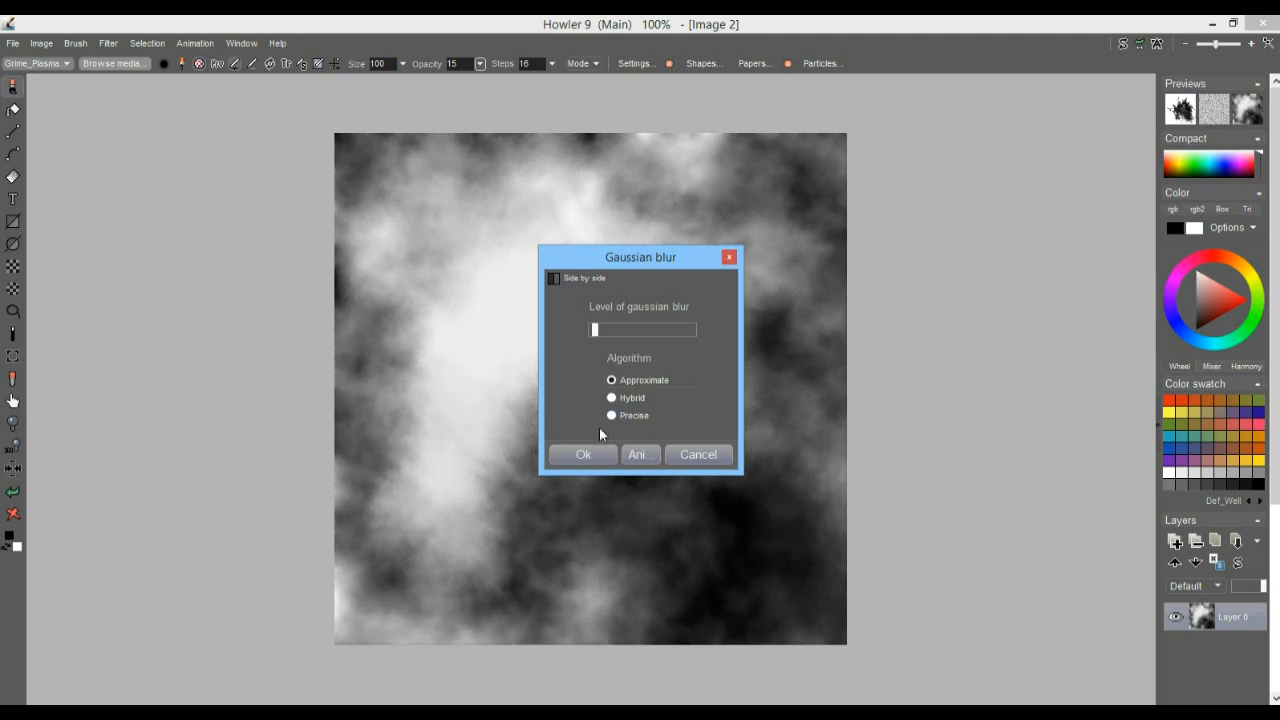
pyautogui.click(587, 458)
# Step: Store a copy of the blurred plasma image
pyautogui.click(41, 43)
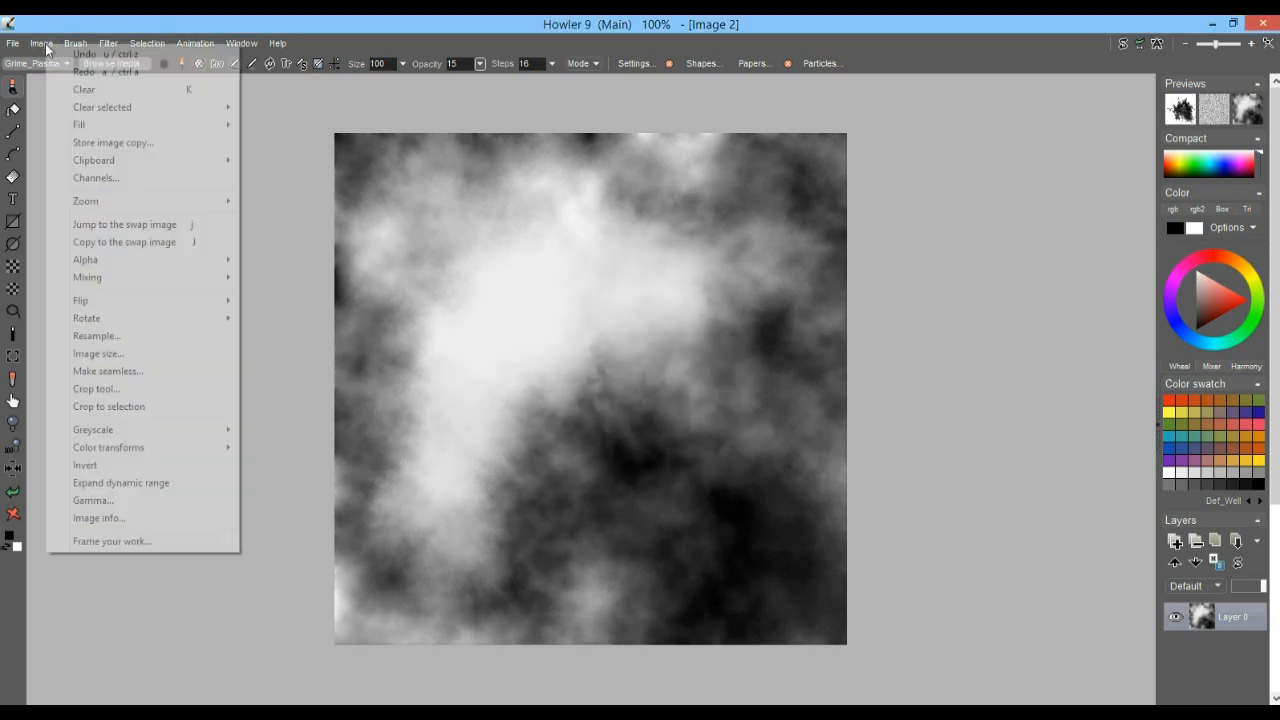
pyautogui.moveTo(103, 165)
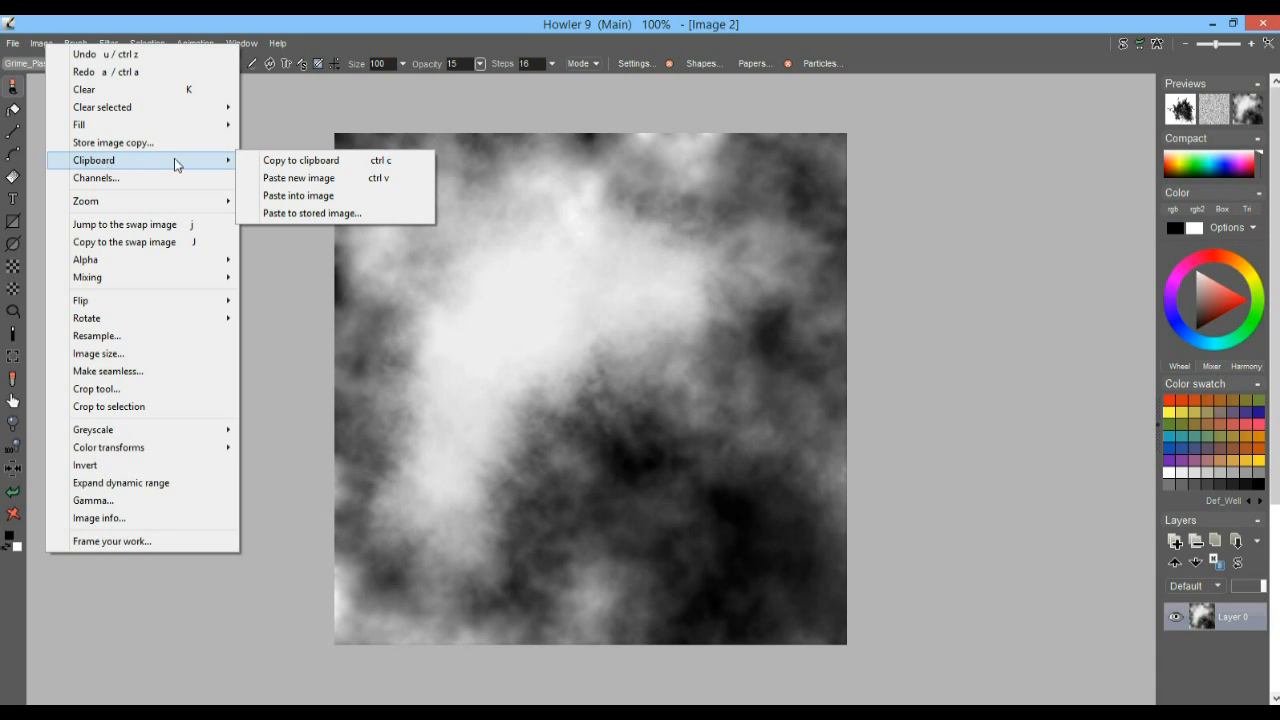
pyautogui.click(100, 142)
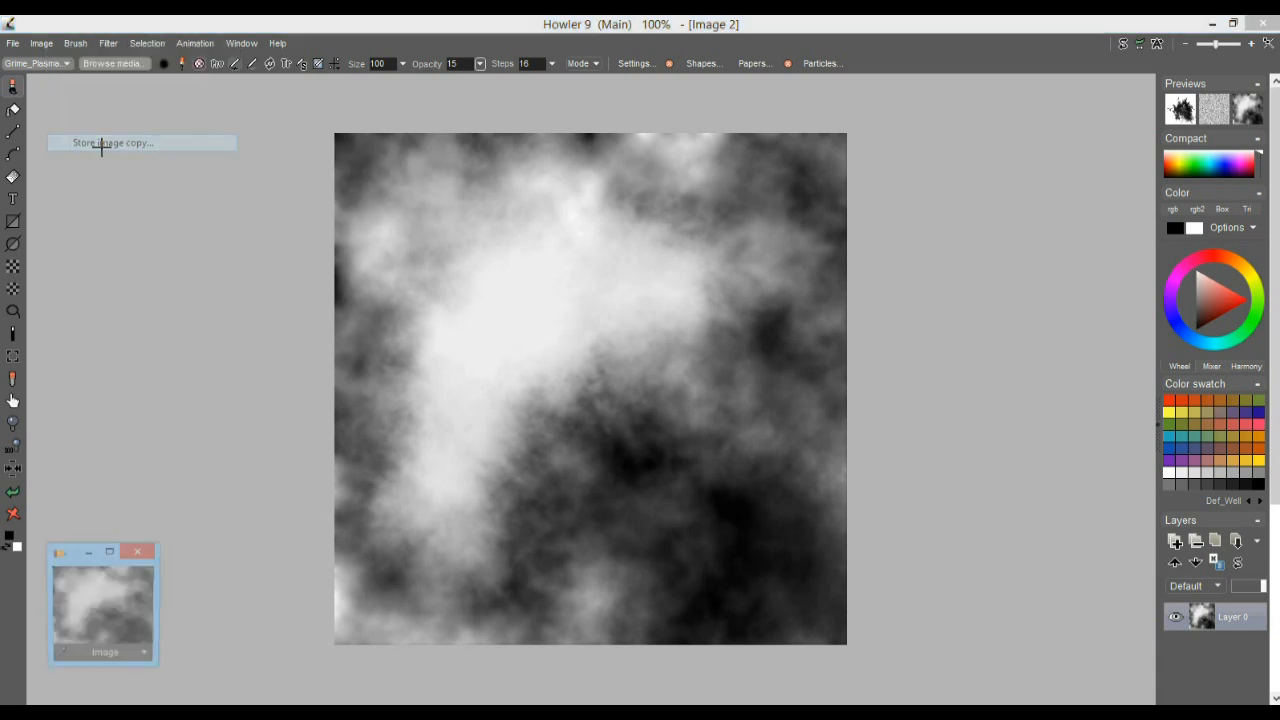
# Step: Apply the Erosion filter with rainfall 20, maximum run length 2000, viscosity 255 and flatness threshold 2
pyautogui.click(108, 43)
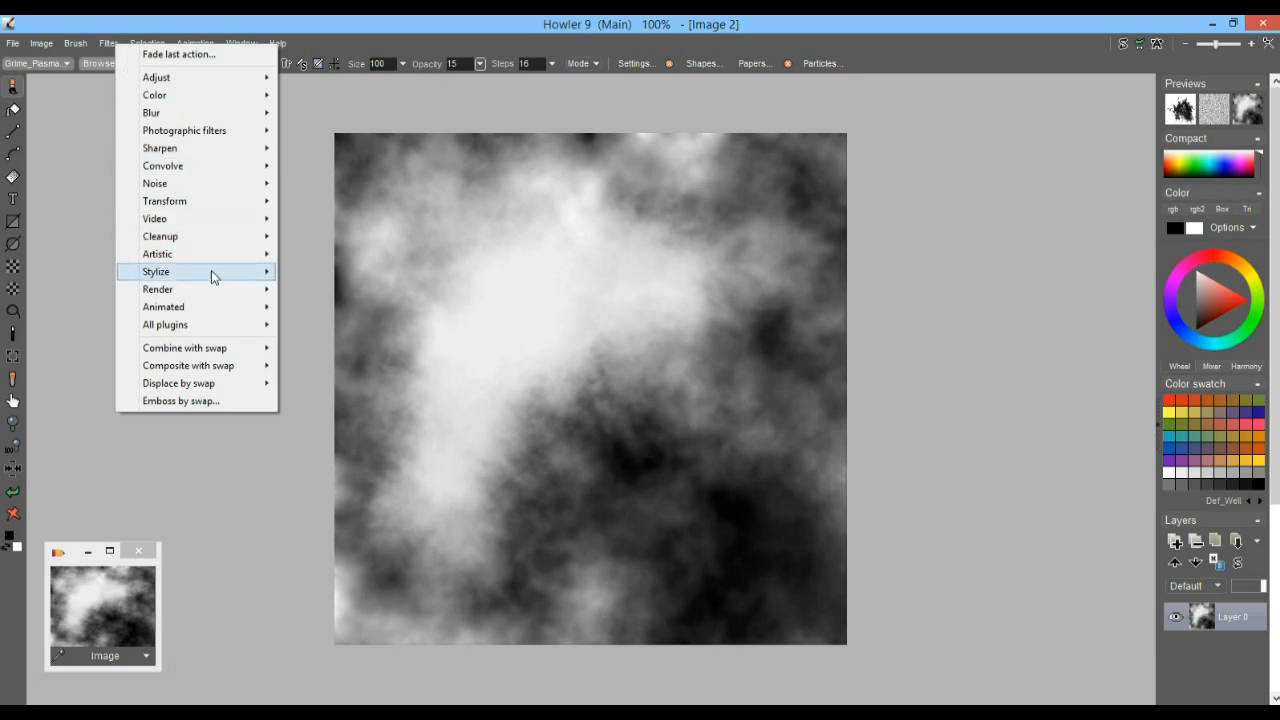
pyautogui.moveTo(212, 277)
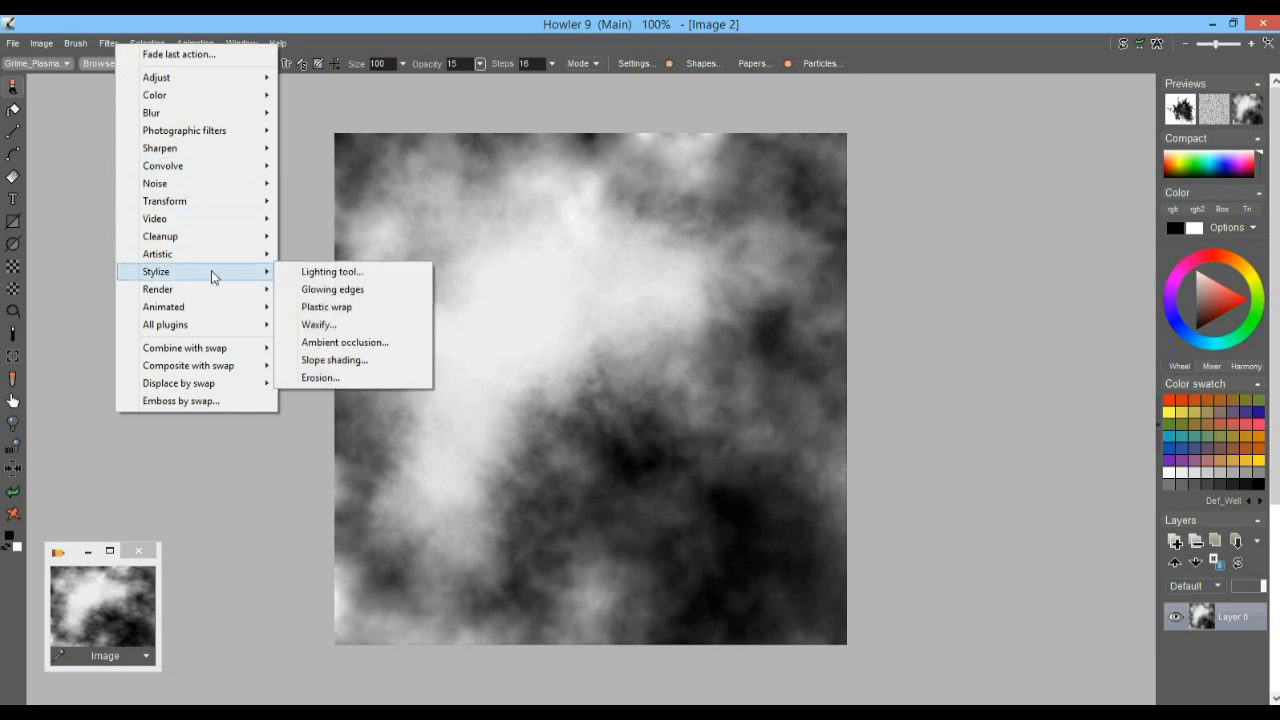
pyautogui.click(372, 378)
pyautogui.moveTo(565, 287); pyautogui.dragTo(136, 186)
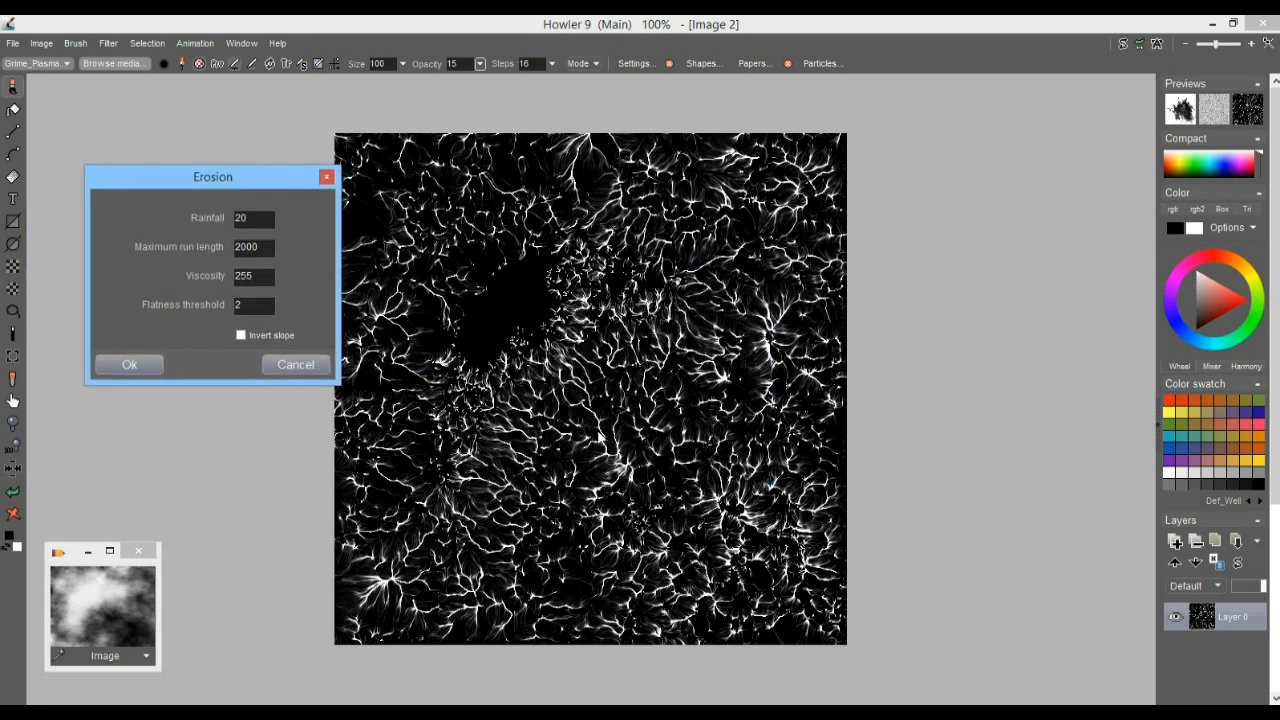
pyautogui.click(148, 364)
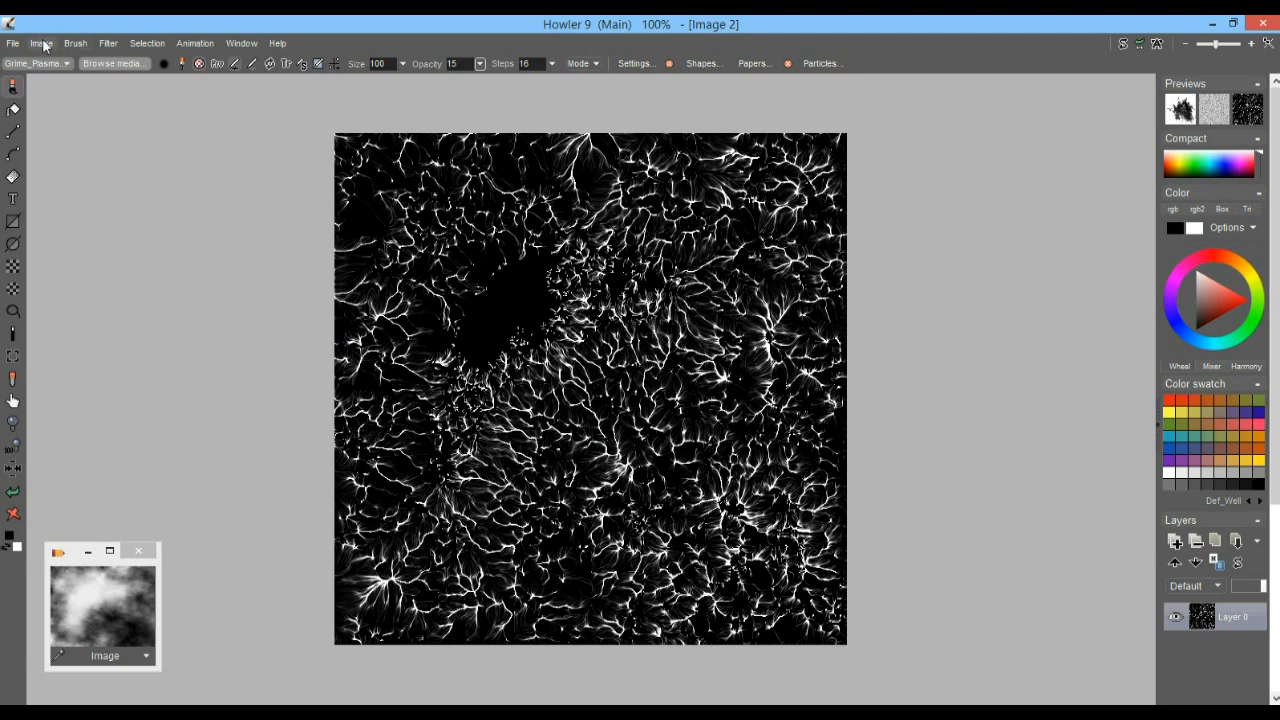
# Step: Place the stored plasma copy in the swap image and return to the main erosion image
pyautogui.click(1122, 44)
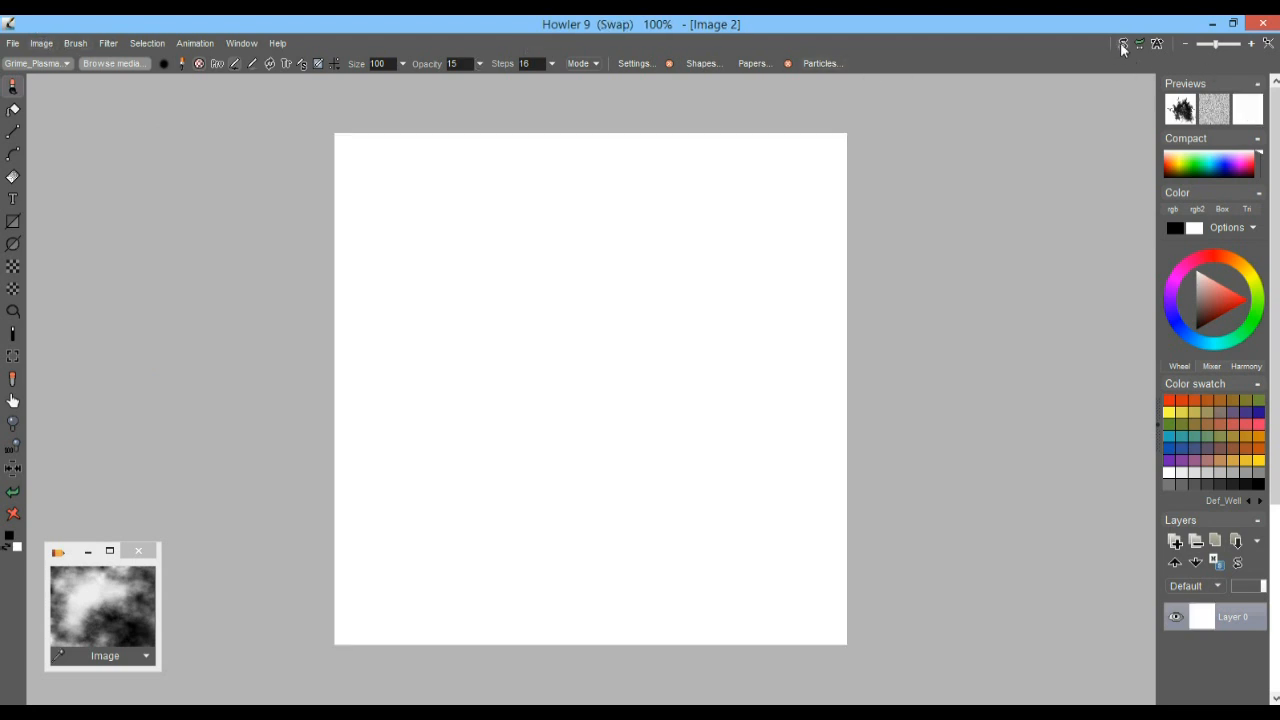
pyautogui.click(79, 619)
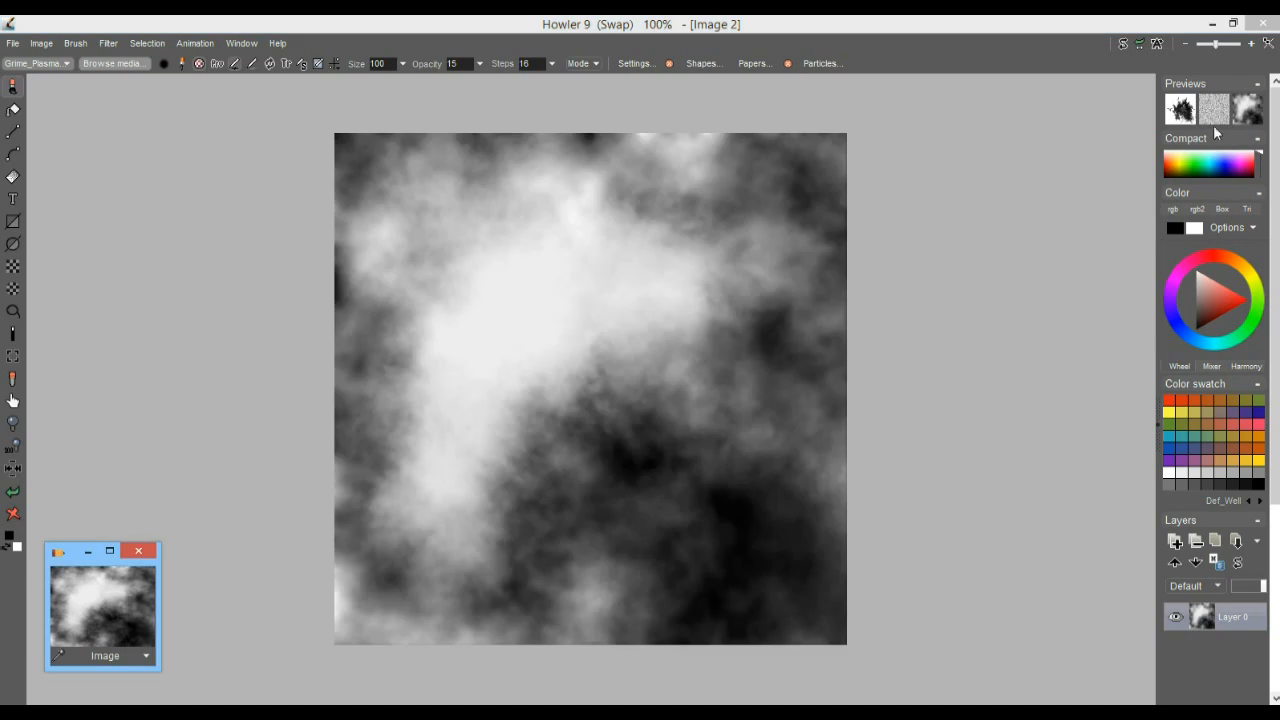
pyautogui.click(1122, 44)
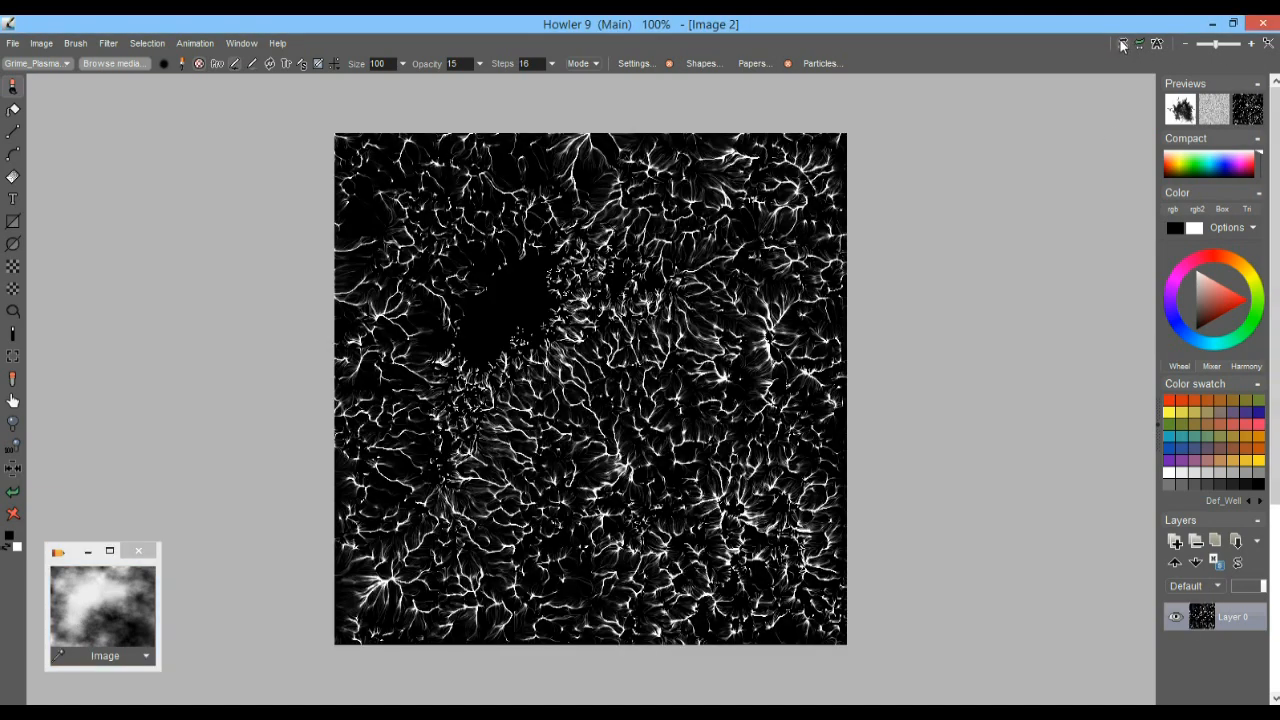
# Step: Turn on swap mixing and set the current layer's mode to Subtractive to carve the erosion pattern into the plasma
pyautogui.click(1238, 118)
pyautogui.click(1236, 112)
pyautogui.click(1241, 118)
pyautogui.rightClick(1239, 117)
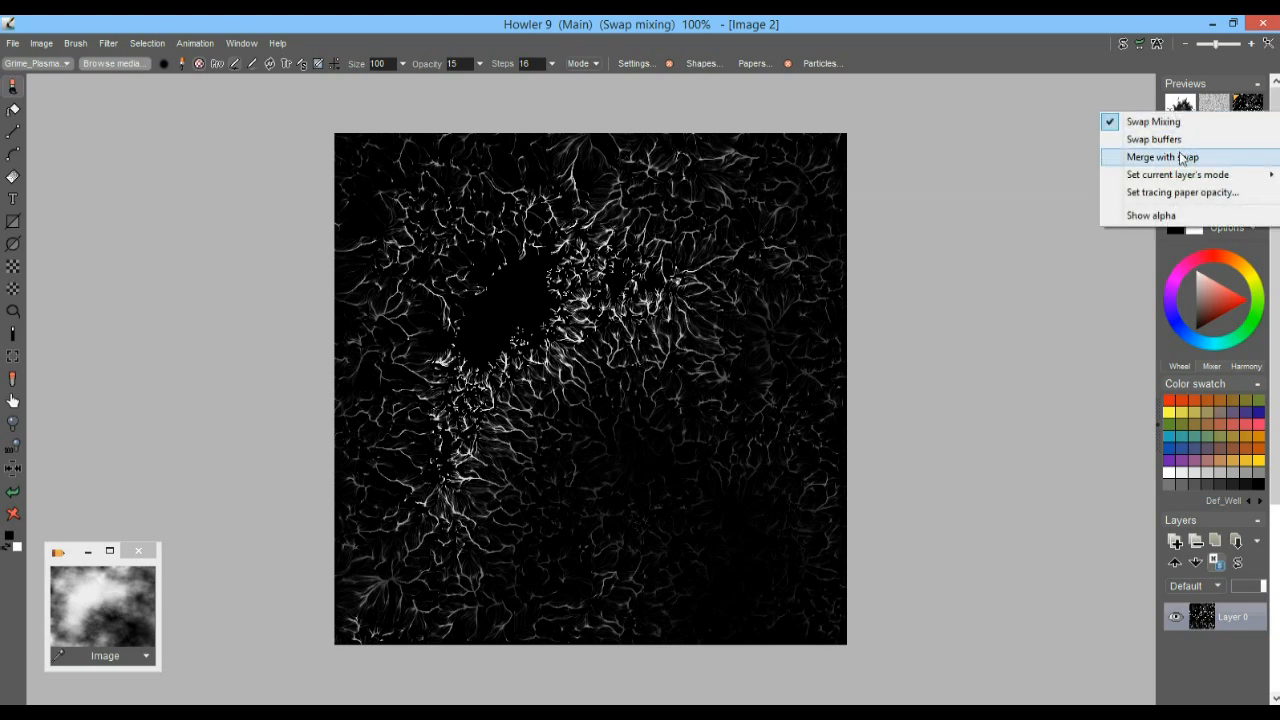
pyautogui.moveTo(1178, 176)
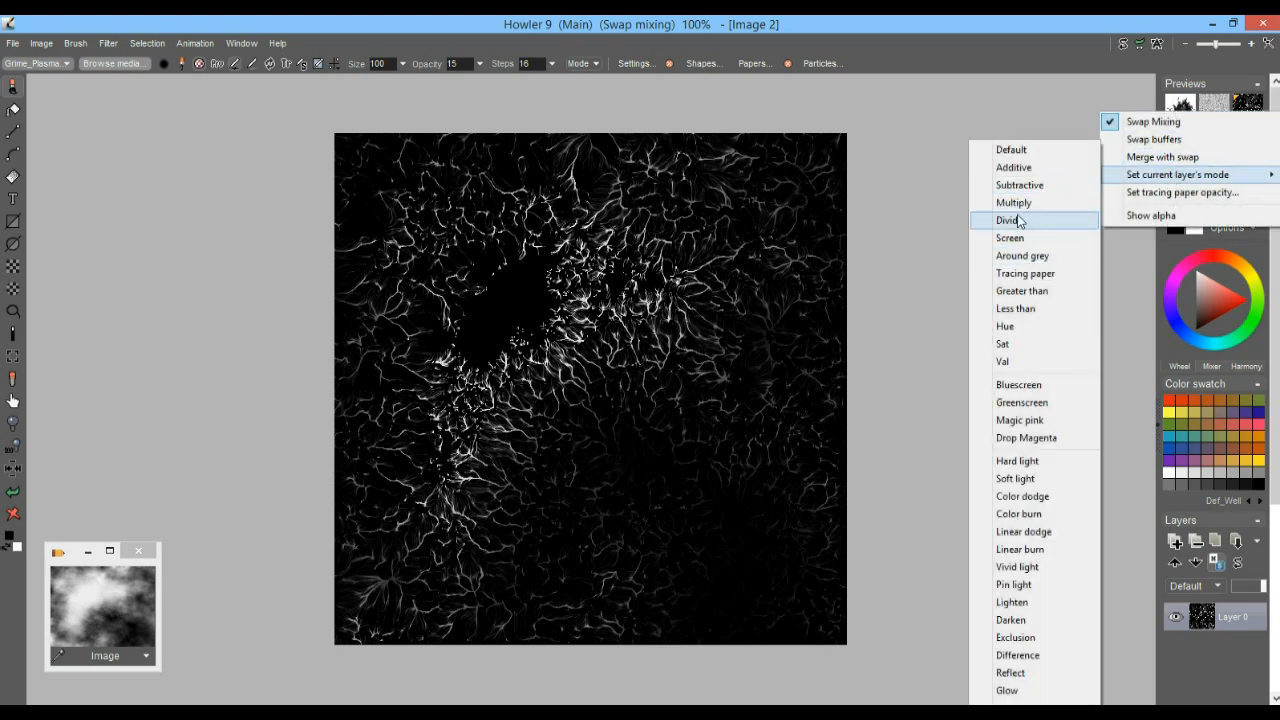
pyautogui.click(1018, 185)
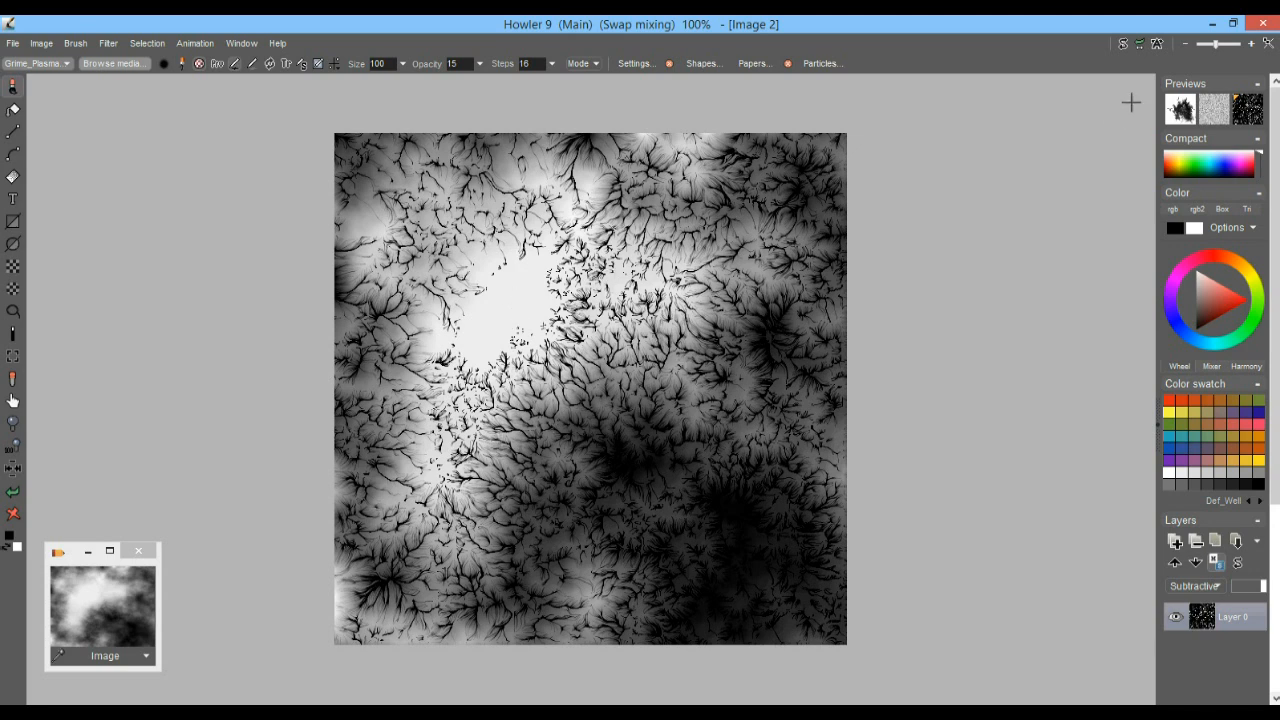
# Step: Merge the erosion image with the swap image to make the carved plasma a single height map
pyautogui.rightClick(1250, 115)
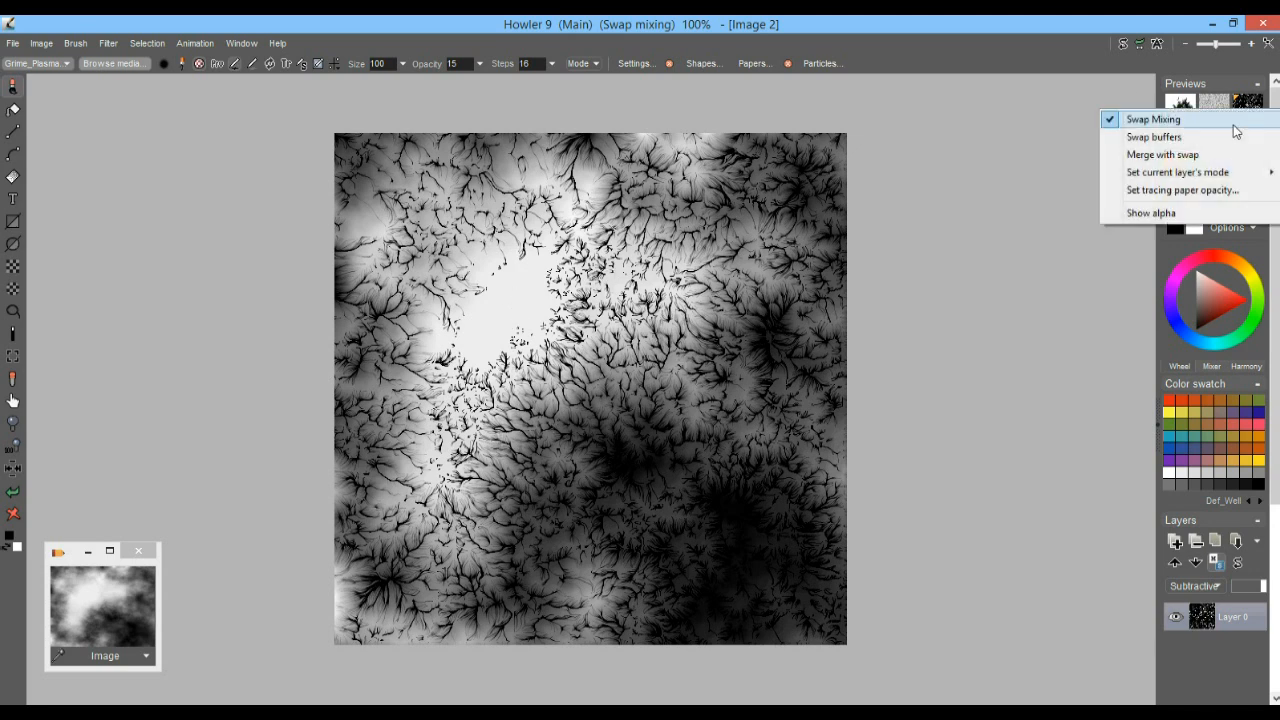
pyautogui.click(1193, 156)
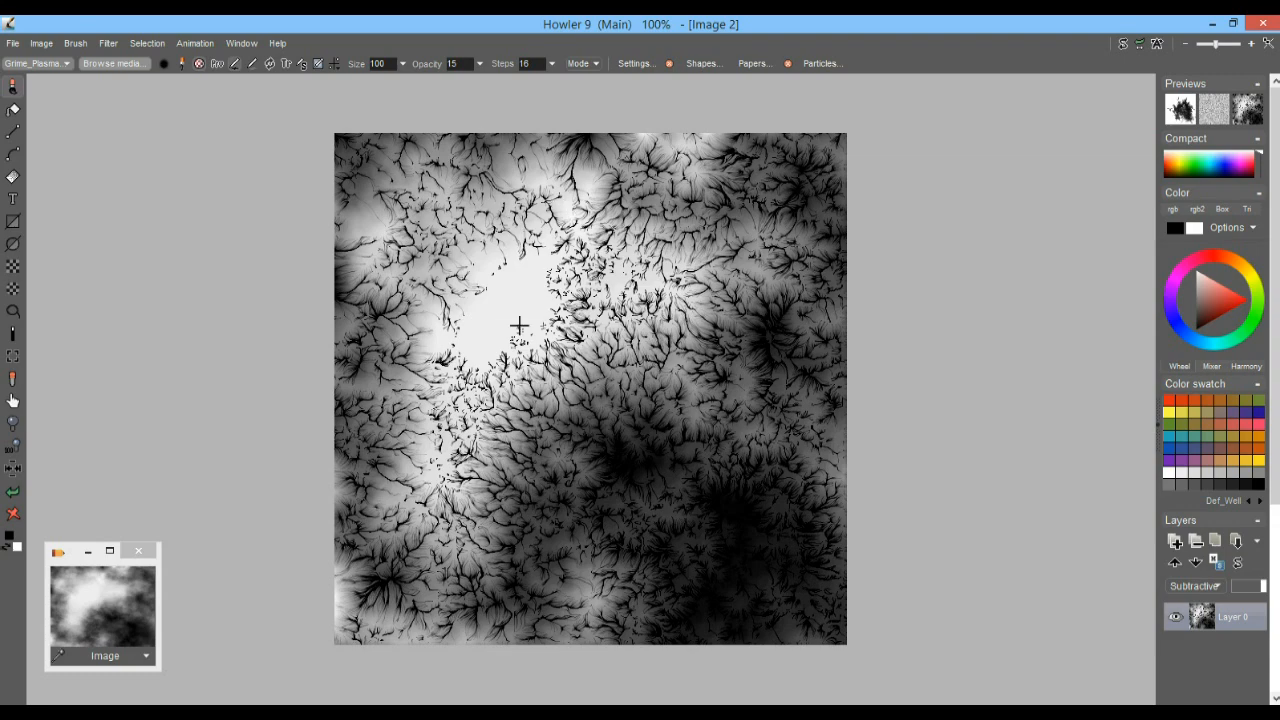
pyautogui.moveTo(160, 373); pyautogui.dragTo(202, 379)
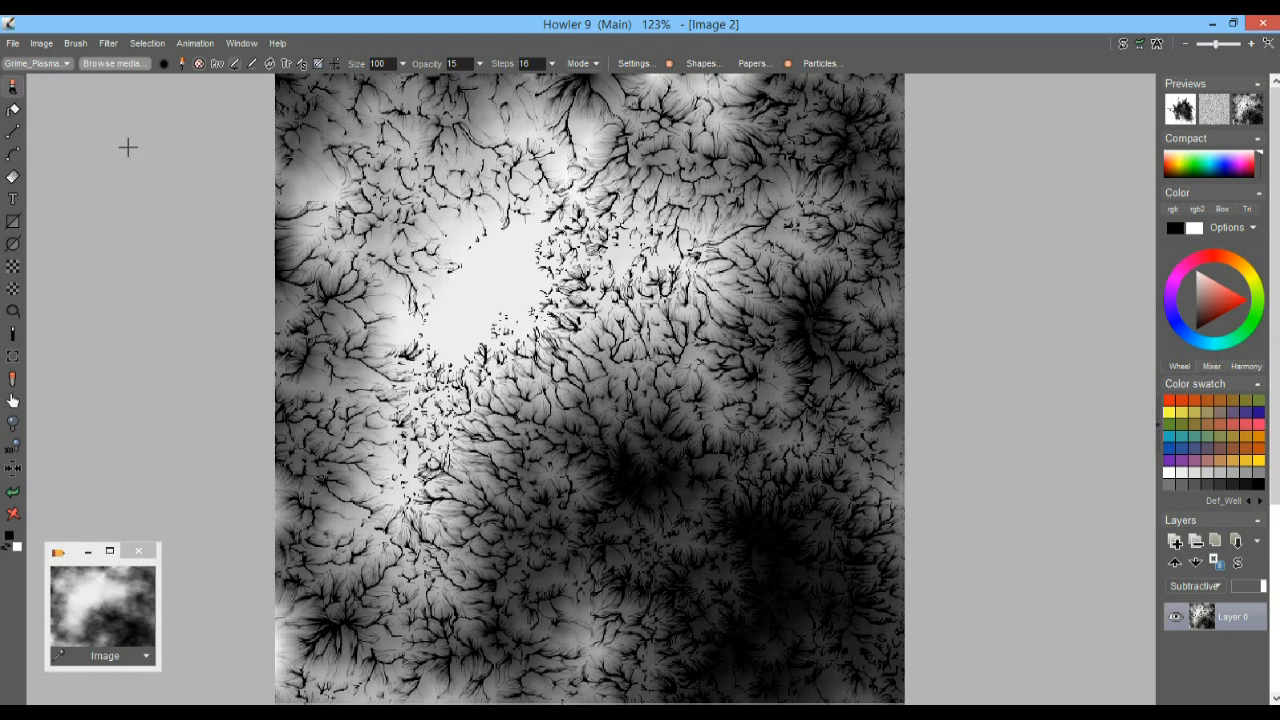
# Step: Render the merged height map as a landscape with Puppy Ray GPU and turn on global illumination
pyautogui.click(108, 44)
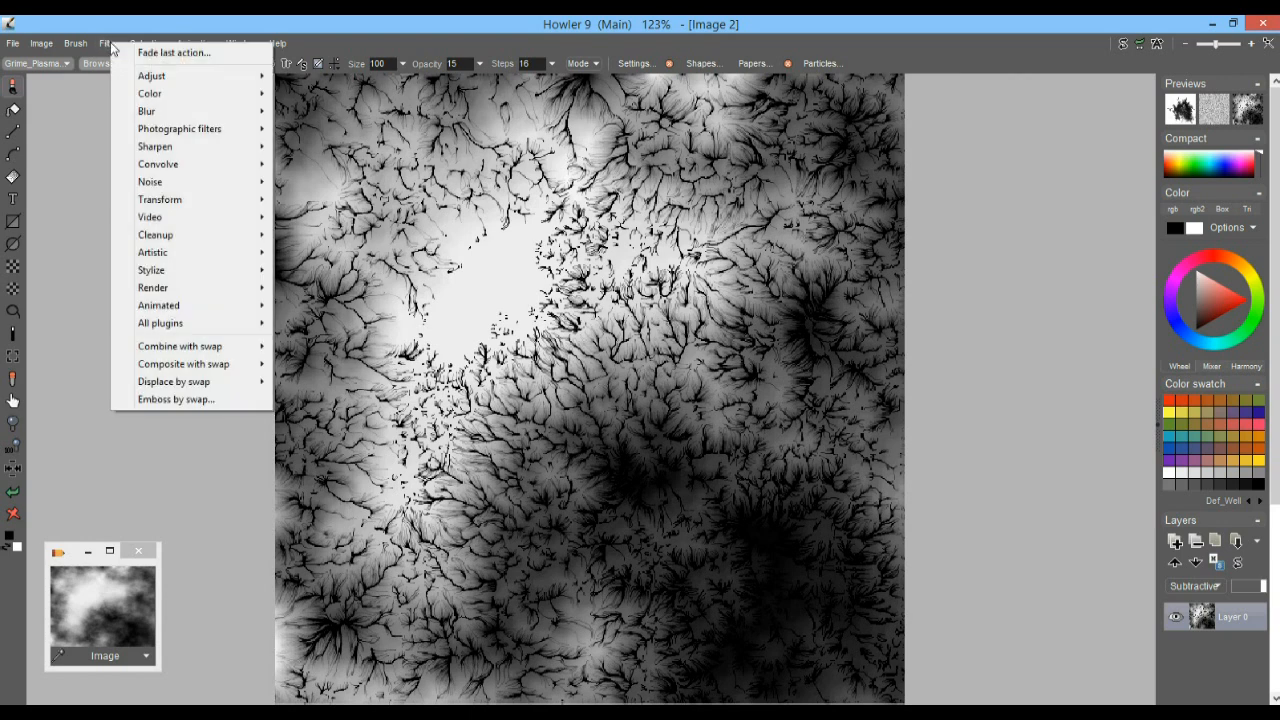
pyautogui.moveTo(202, 207)
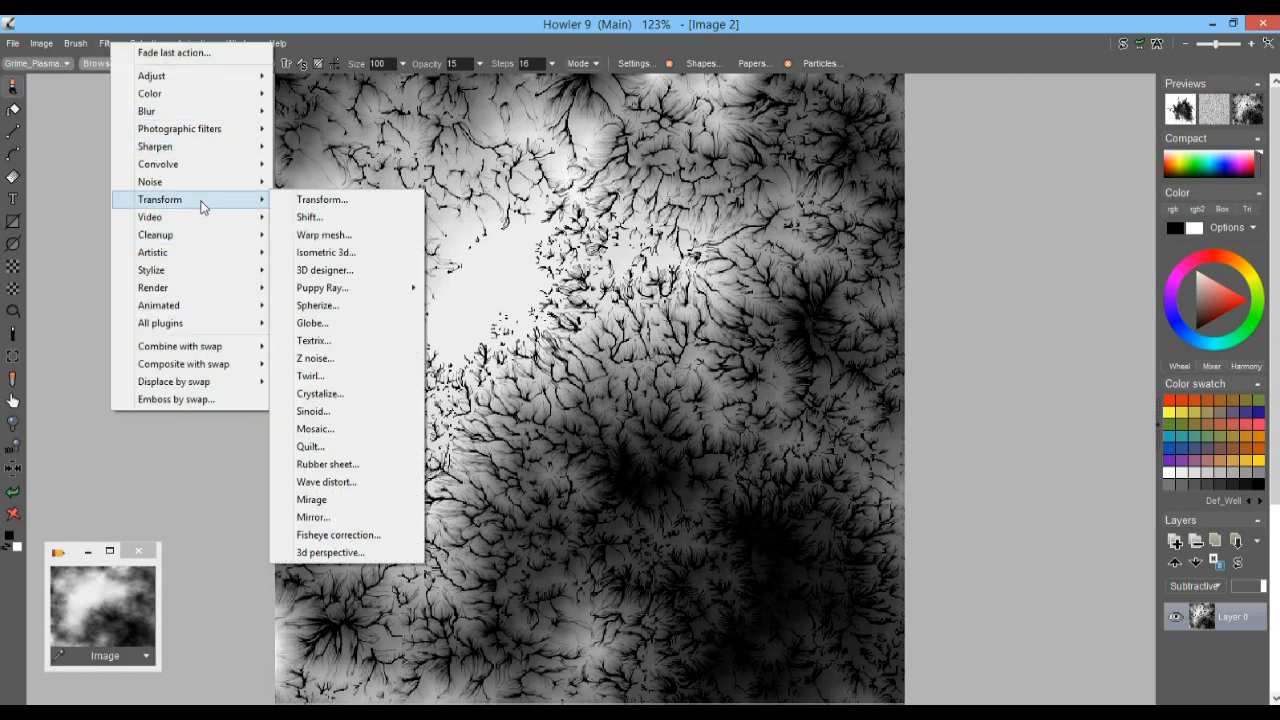
pyautogui.moveTo(340, 289)
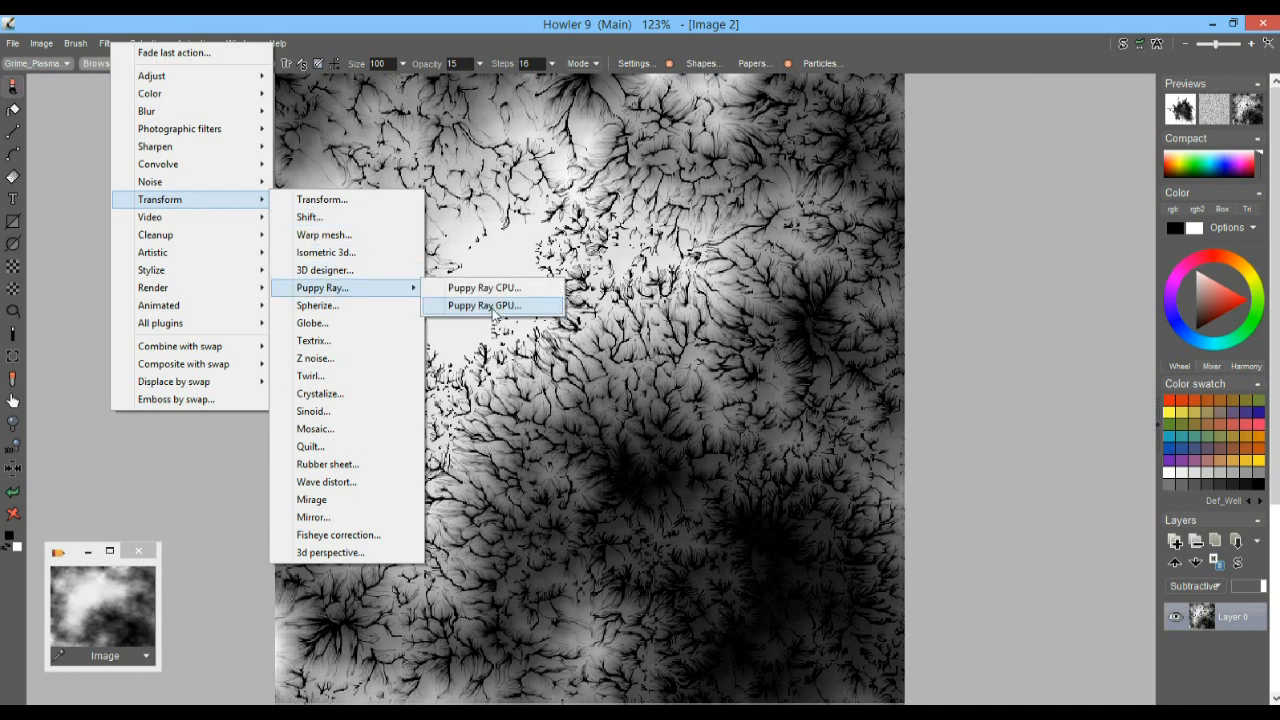
pyautogui.click(490, 305)
pyautogui.moveTo(600, 168); pyautogui.dragTo(163, 147)
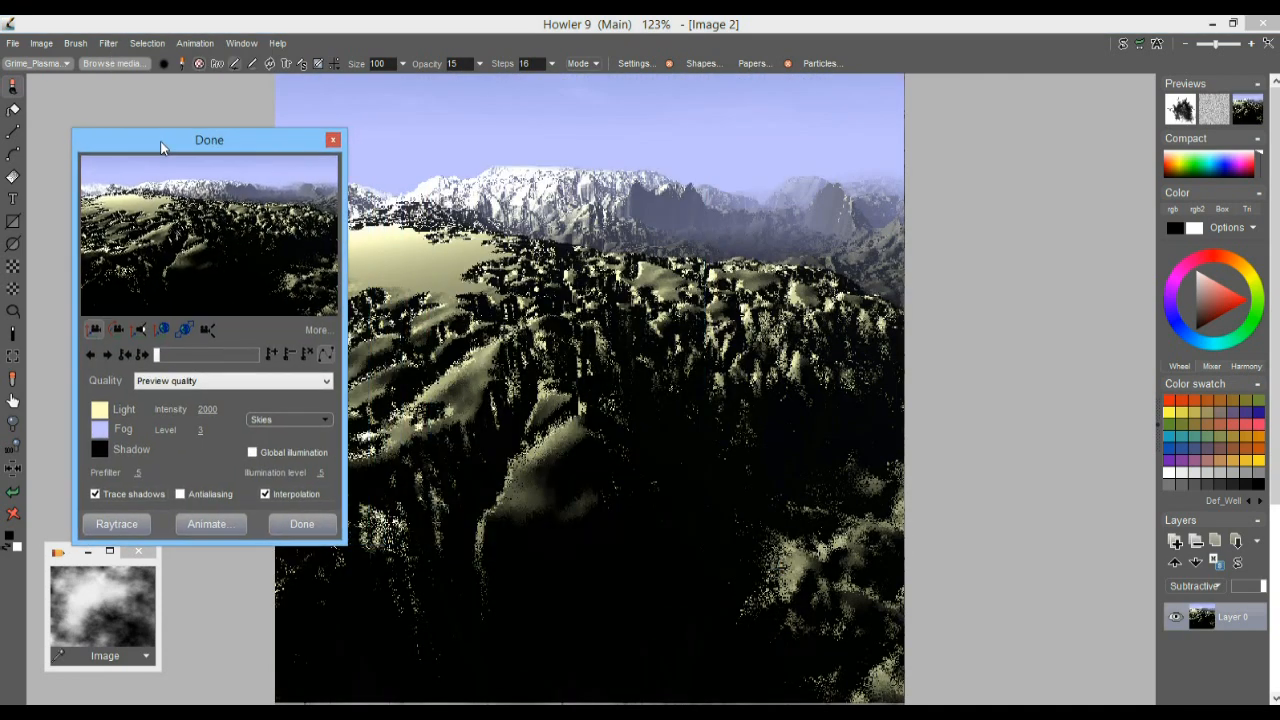
pyautogui.click(264, 455)
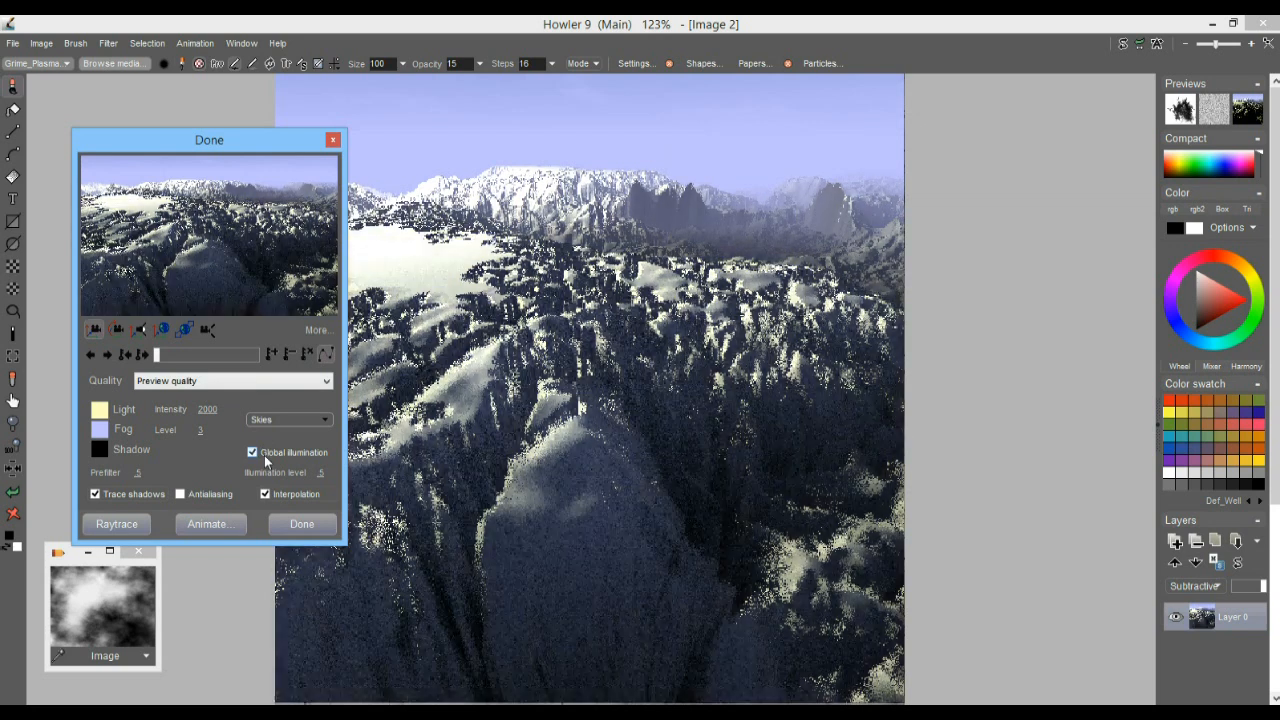
# Step: Reframe the rendered landscape from different camera angles, finish the Puppy Ray render and undo it
pyautogui.click(186, 331)
pyautogui.moveTo(248, 252); pyautogui.dragTo(215, 279)
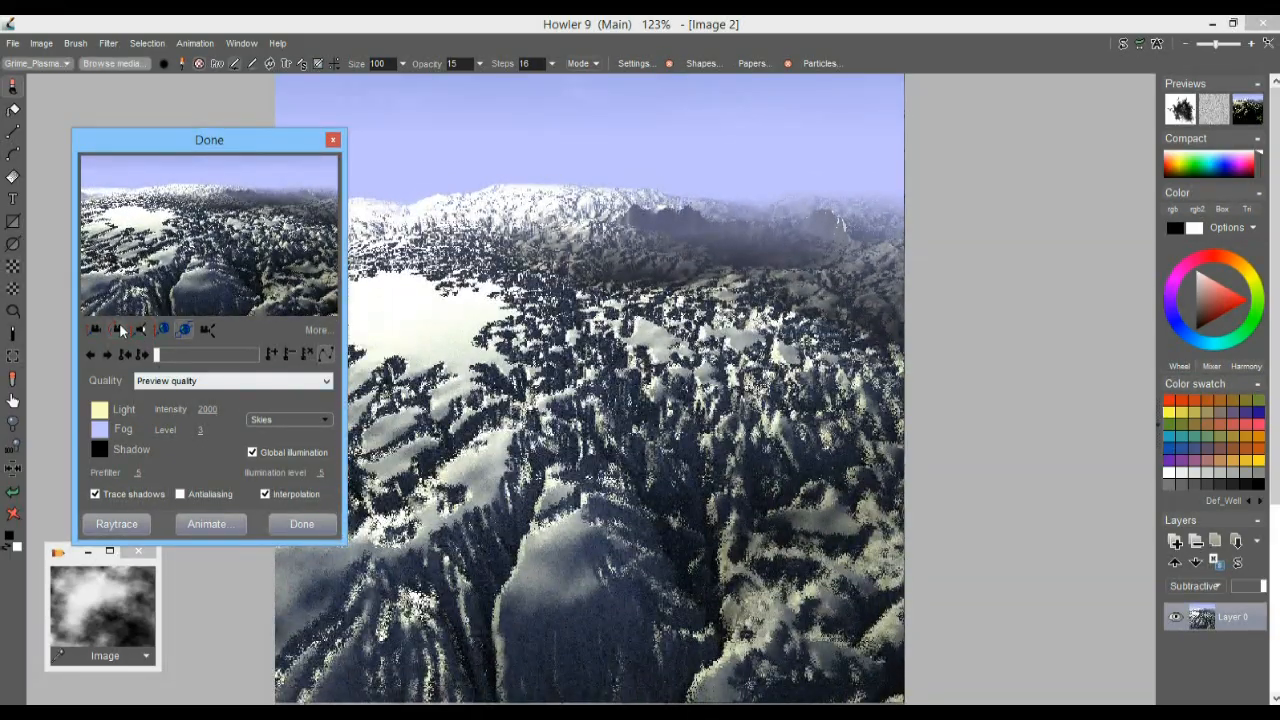
pyautogui.click(118, 330)
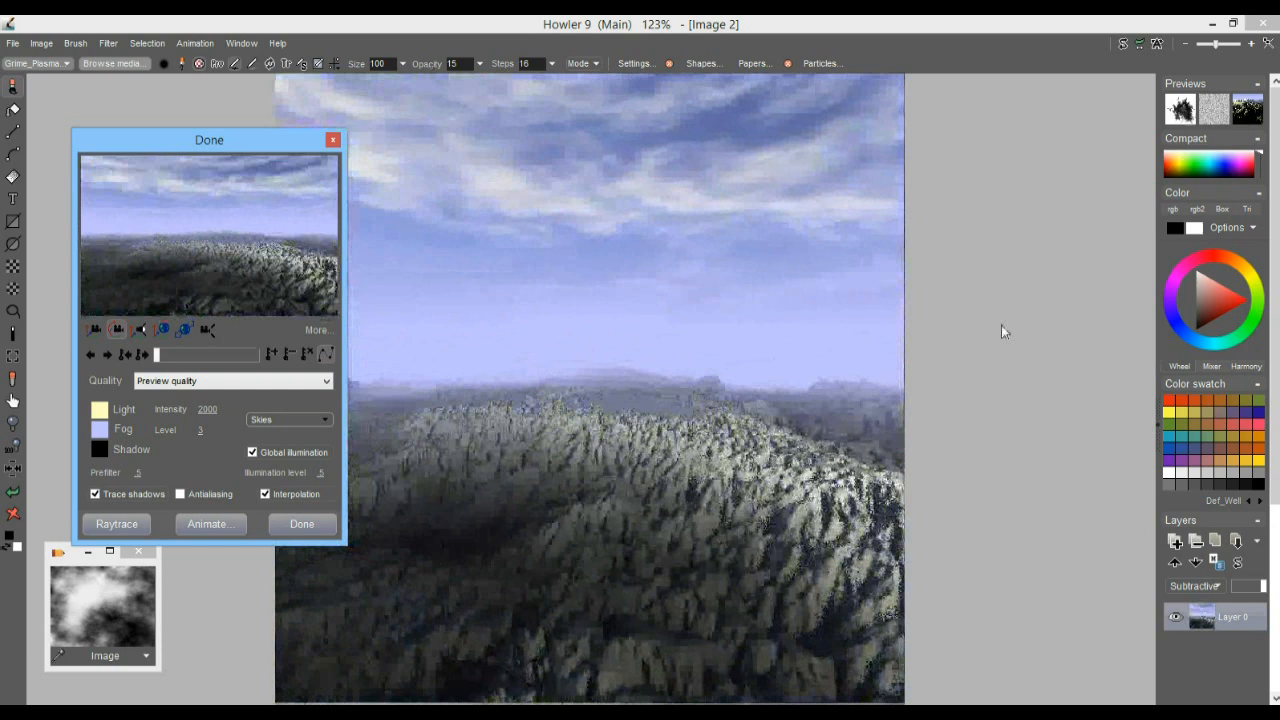
pyautogui.moveTo(1001, 325); pyautogui.dragTo(953, 253)
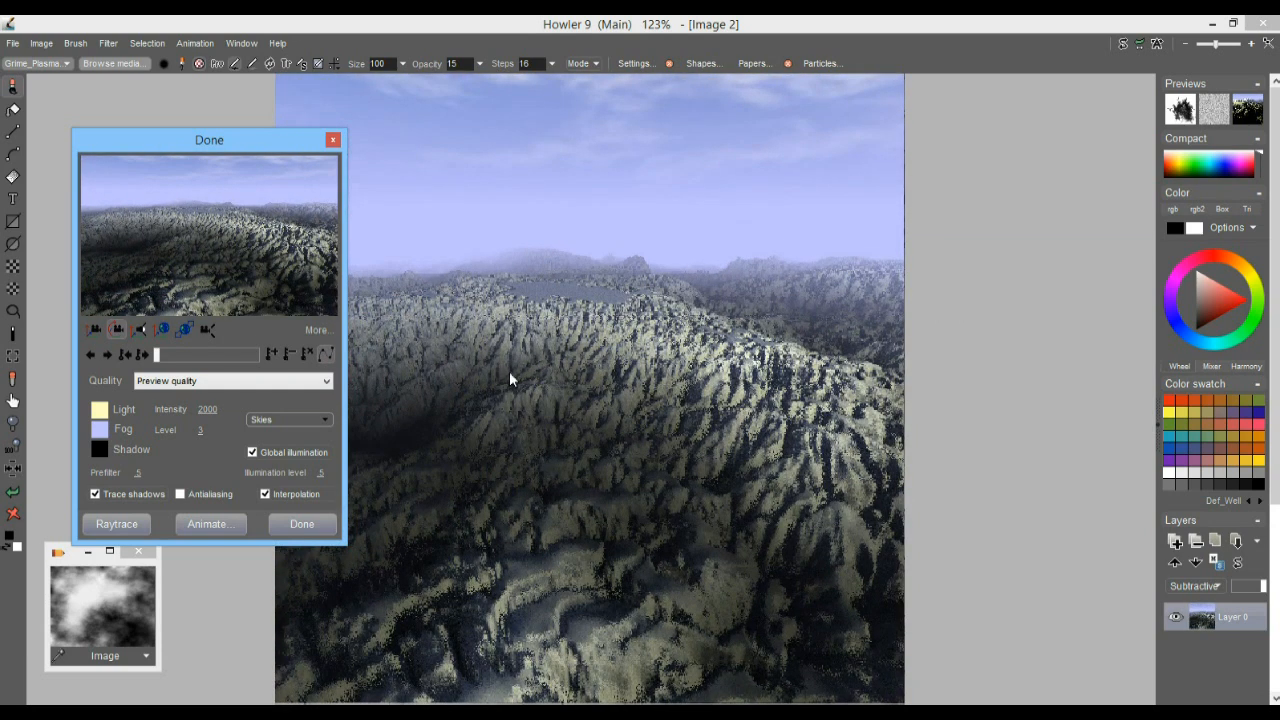
pyautogui.click(302, 524)
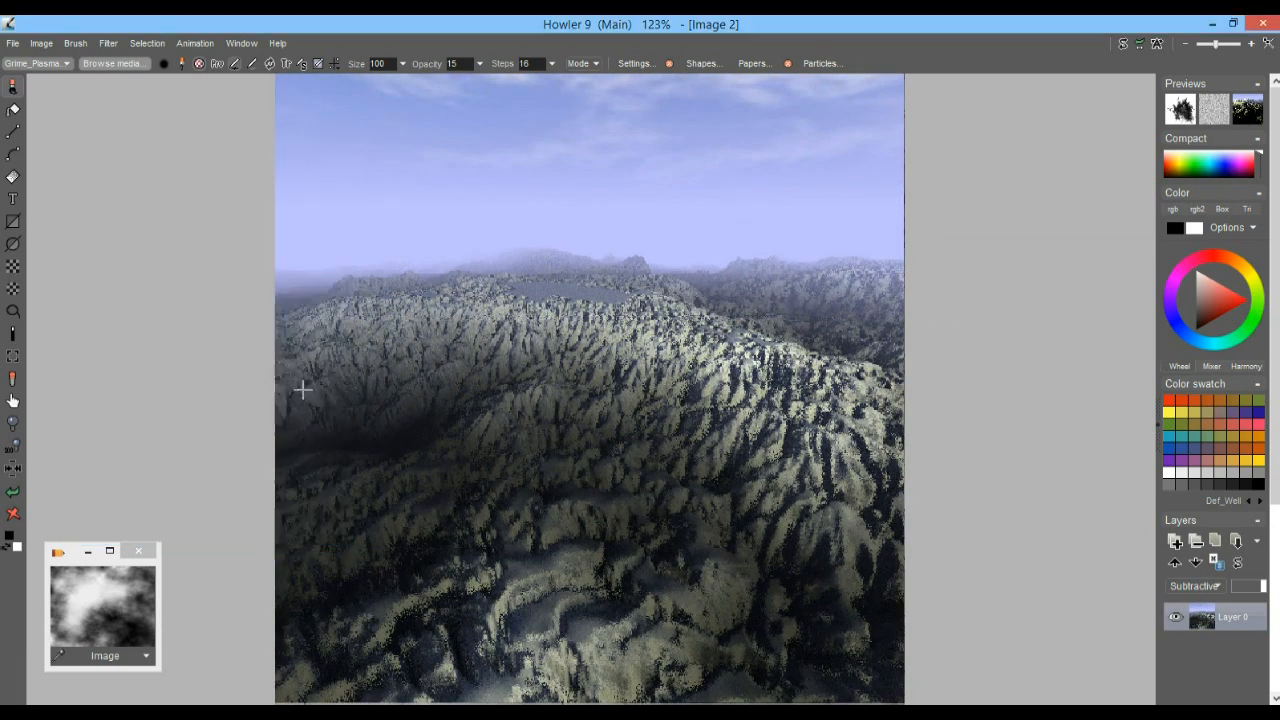
pyautogui.click(13, 492)
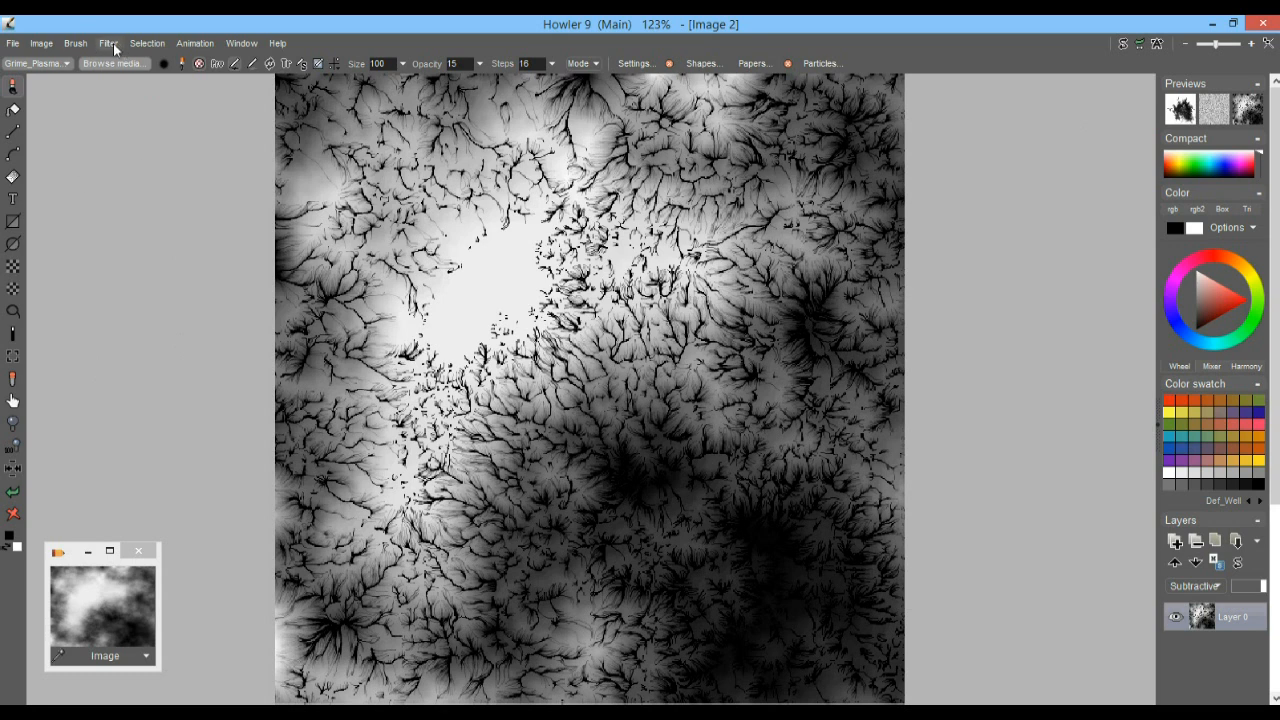
# Step: Store a copy of the carved height map and put the stored plasma image back on the canvas
pyautogui.click(41, 44)
pyautogui.click(100, 144)
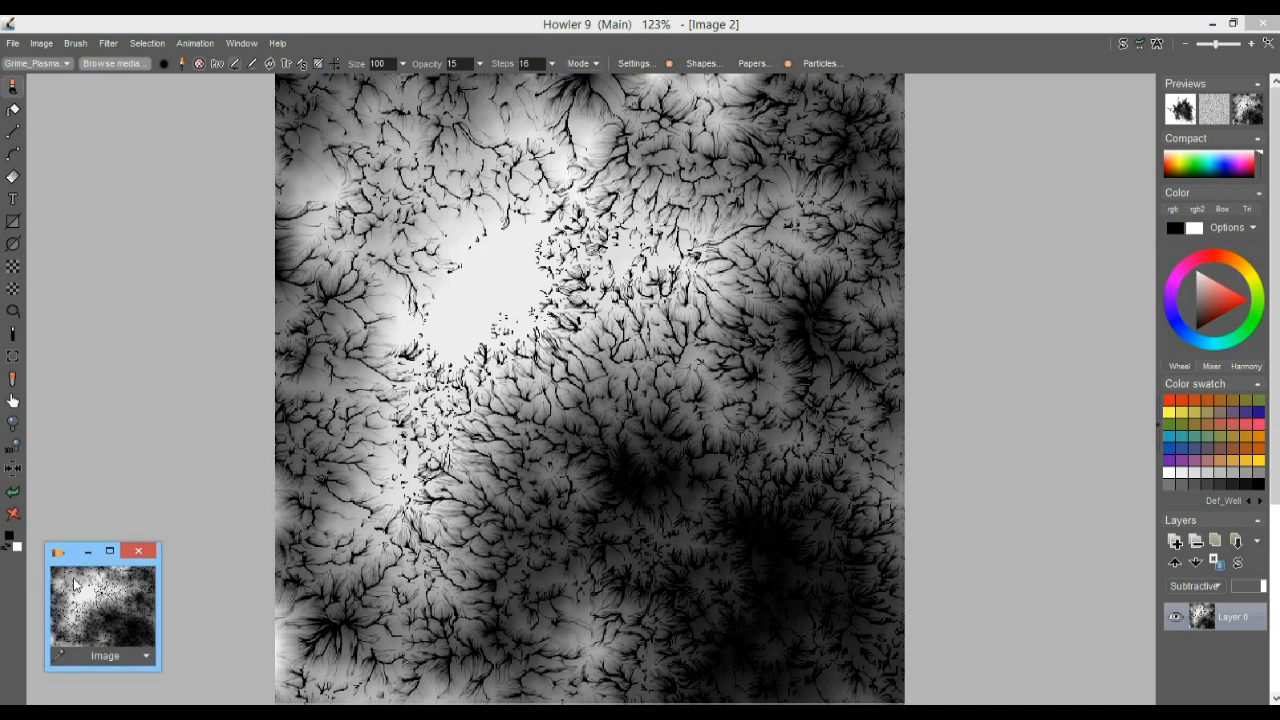
pyautogui.moveTo(75, 557); pyautogui.dragTo(85, 412)
pyautogui.click(101, 591)
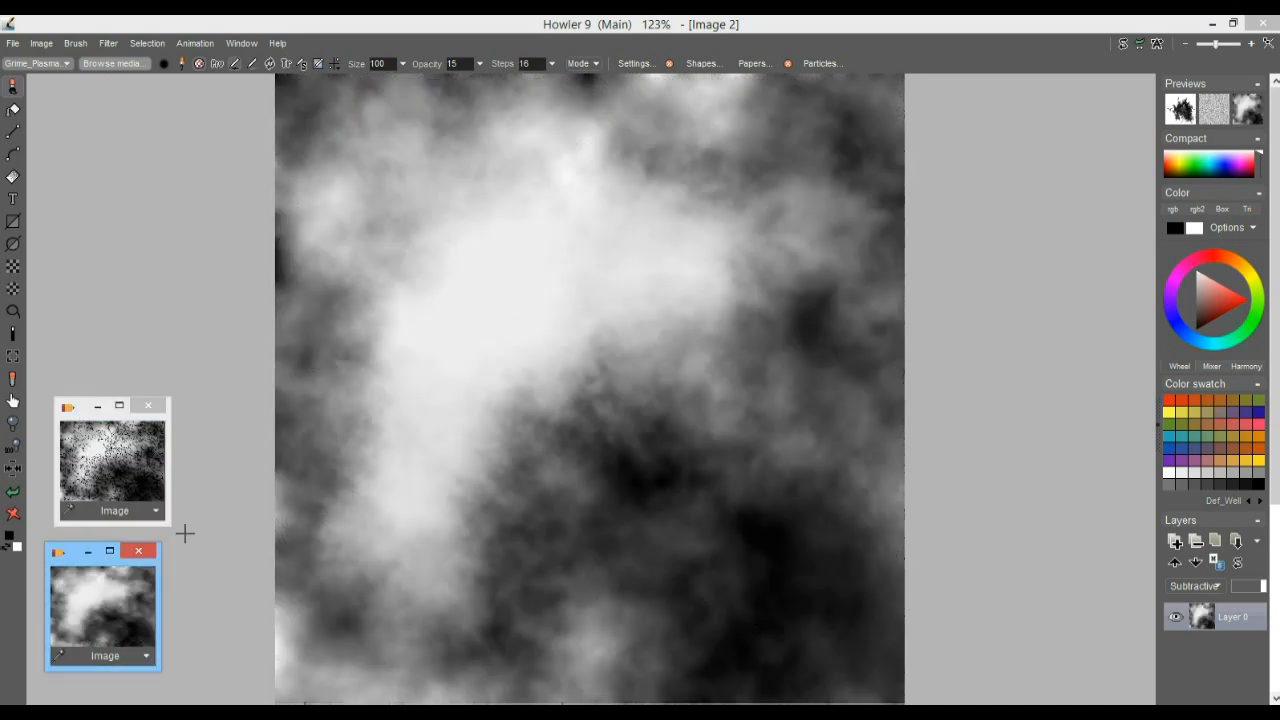
# Step: Open the plasma image in 3D Designer and show the dialog's additional options
pyautogui.click(106, 44)
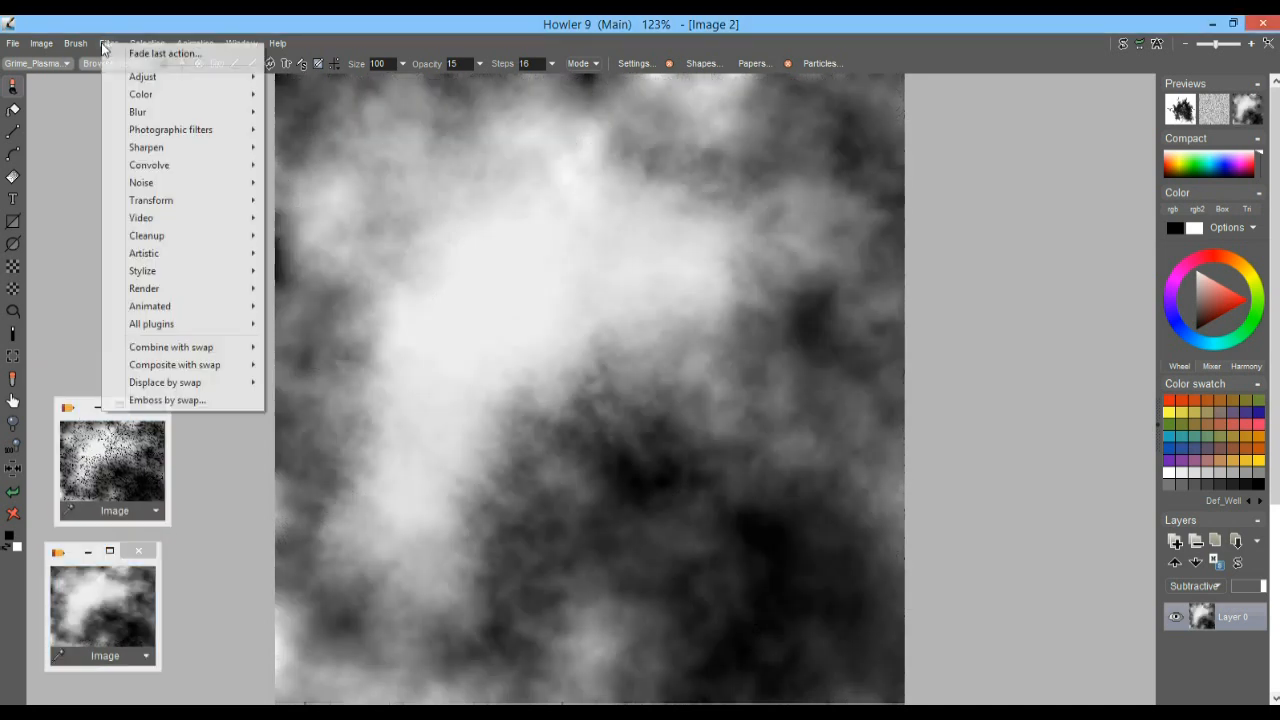
pyautogui.moveTo(192, 204)
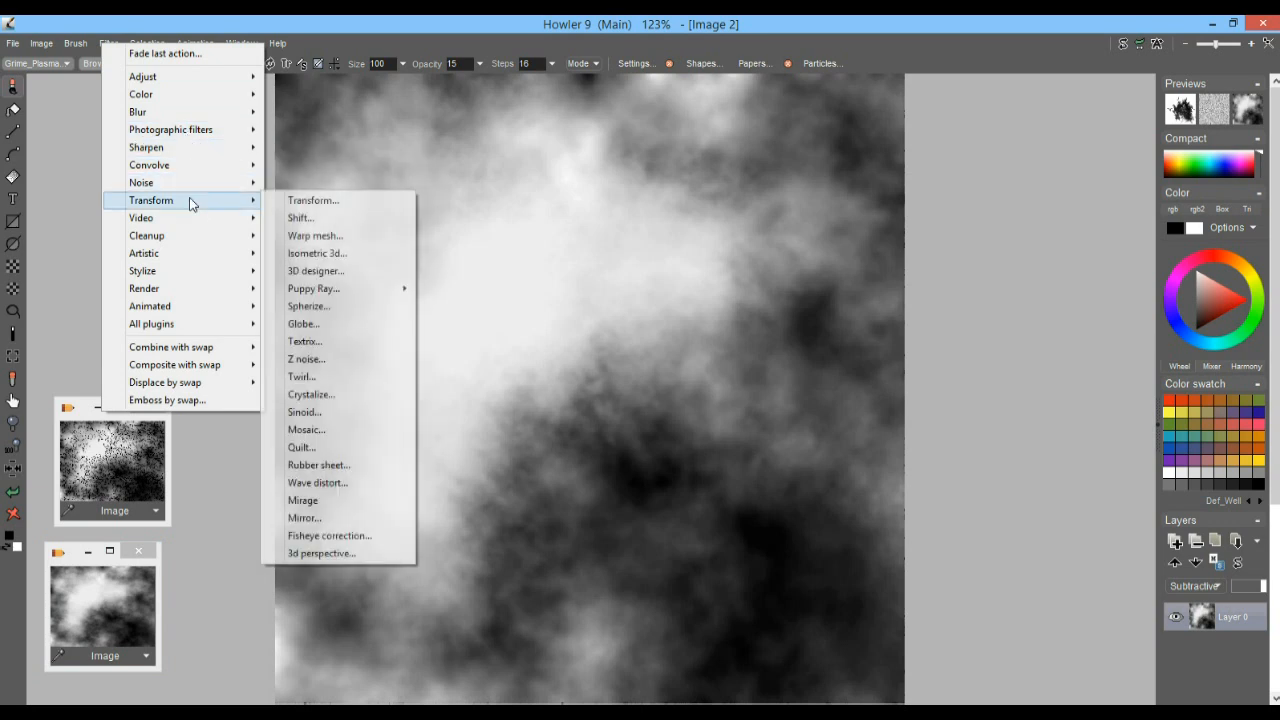
pyautogui.click(346, 270)
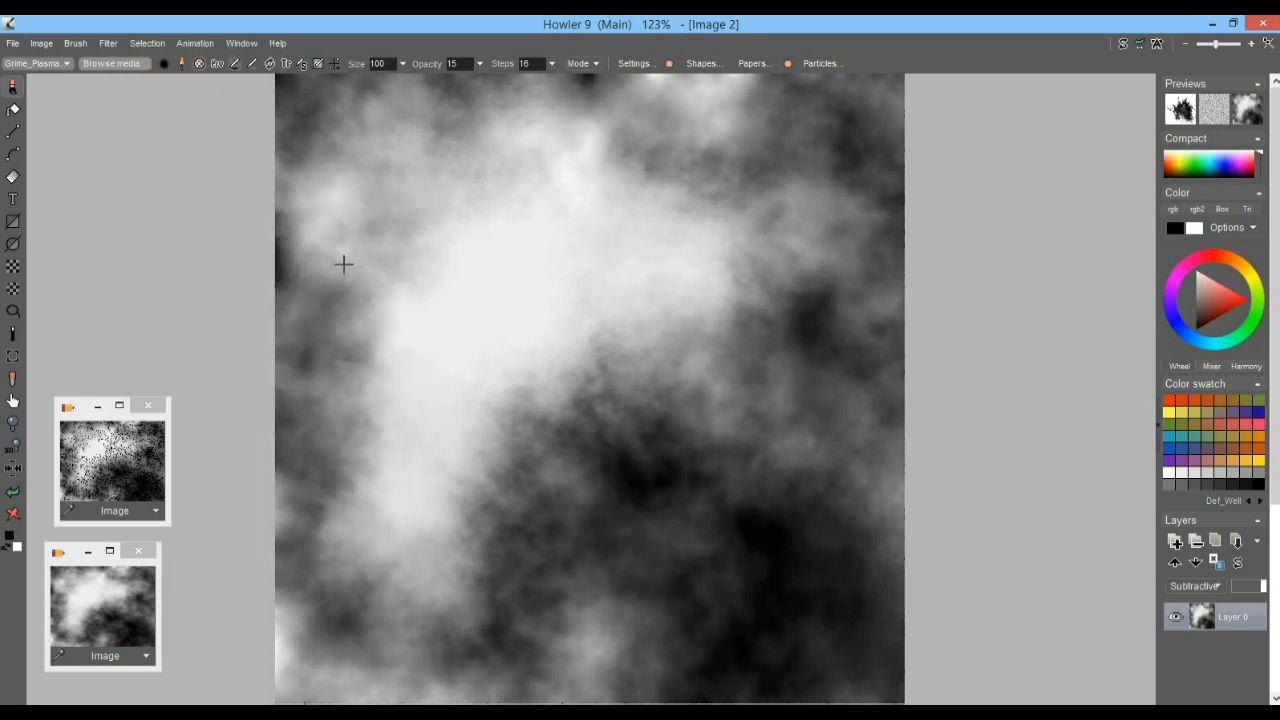
pyautogui.moveTo(582, 112); pyautogui.dragTo(121, 110)
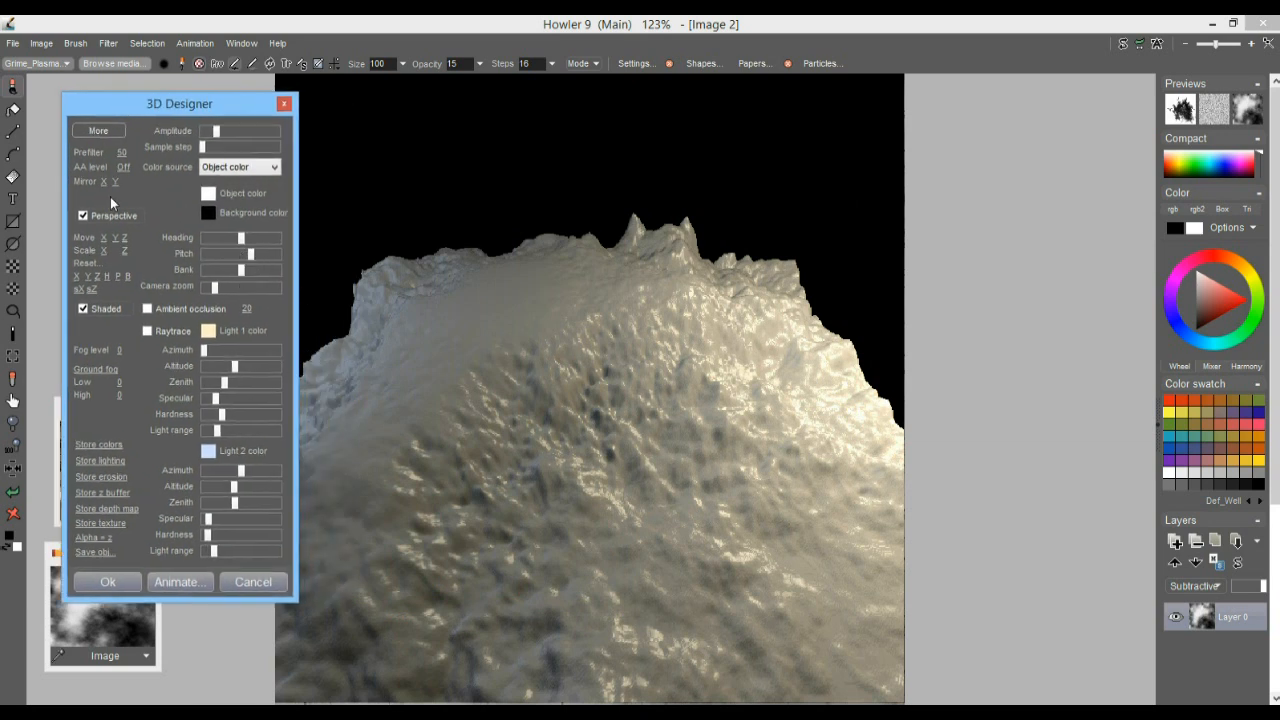
pyautogui.click(100, 135)
pyautogui.moveTo(172, 113); pyautogui.dragTo(956, 106)
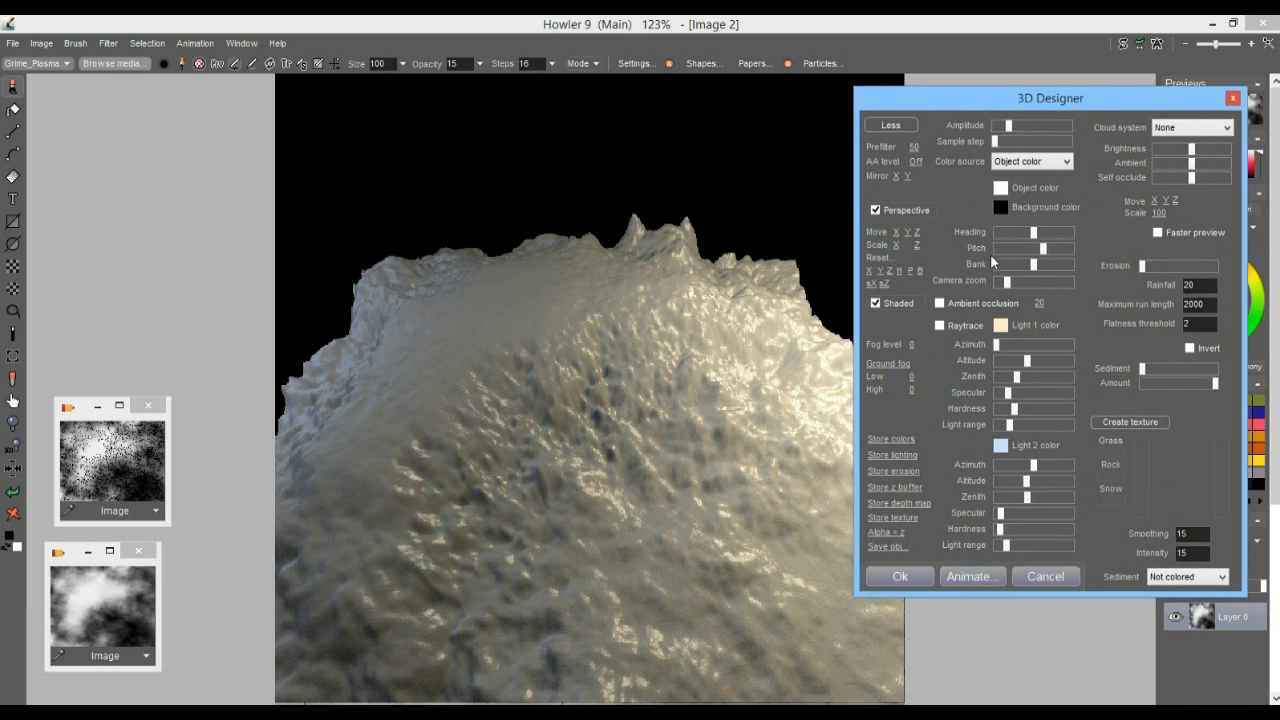
# Step: Raise the terrain's erosion to a high level and increase its amplitude slightly
pyautogui.moveTo(1143, 269); pyautogui.dragTo(1203, 266)
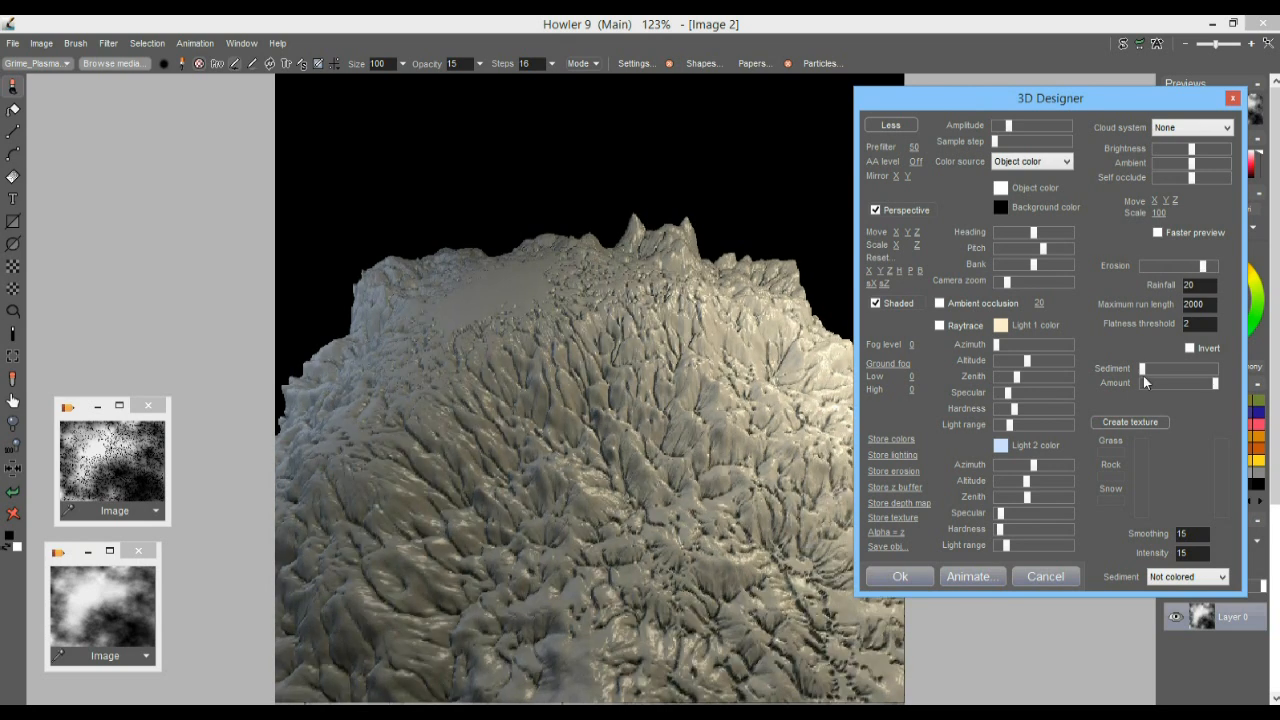
pyautogui.moveTo(1033, 233)
pyautogui.mouseDown()
pyautogui.moveTo(1011, 239)
pyautogui.moveTo(1058, 249)
pyautogui.moveTo(1040, 252)
pyautogui.mouseUp()
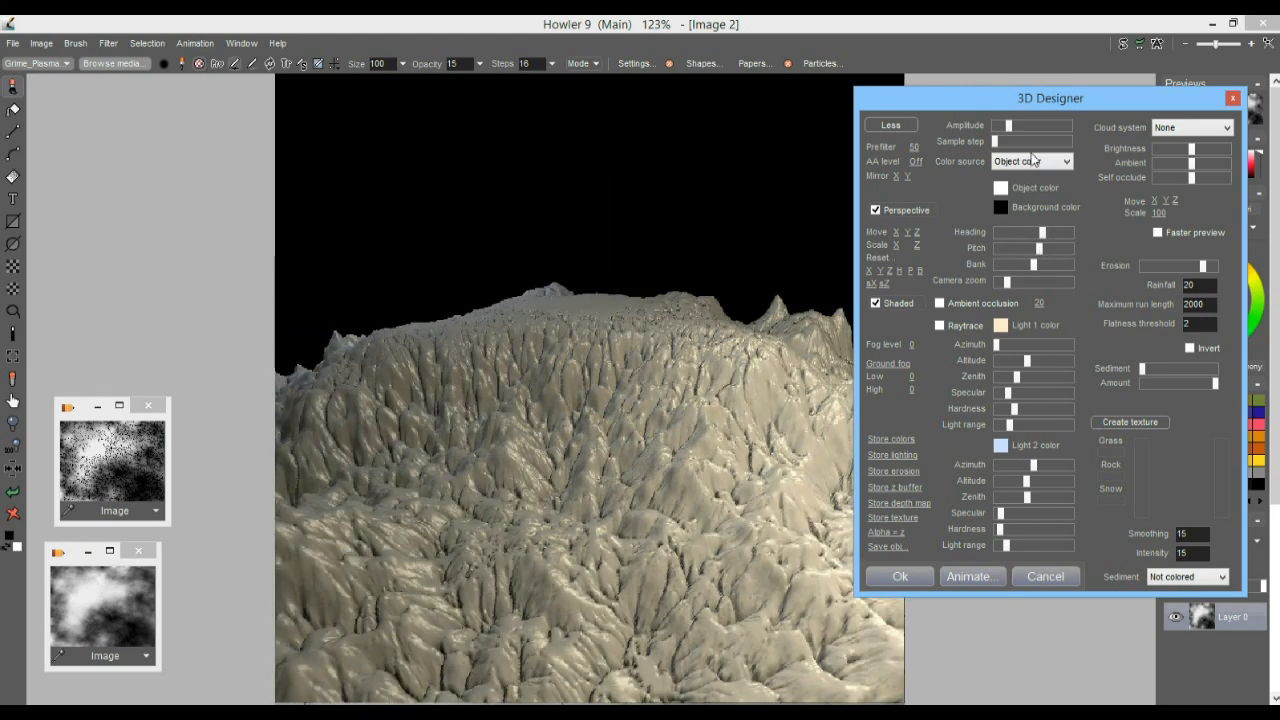
pyautogui.moveTo(1006, 127); pyautogui.dragTo(1010, 127)
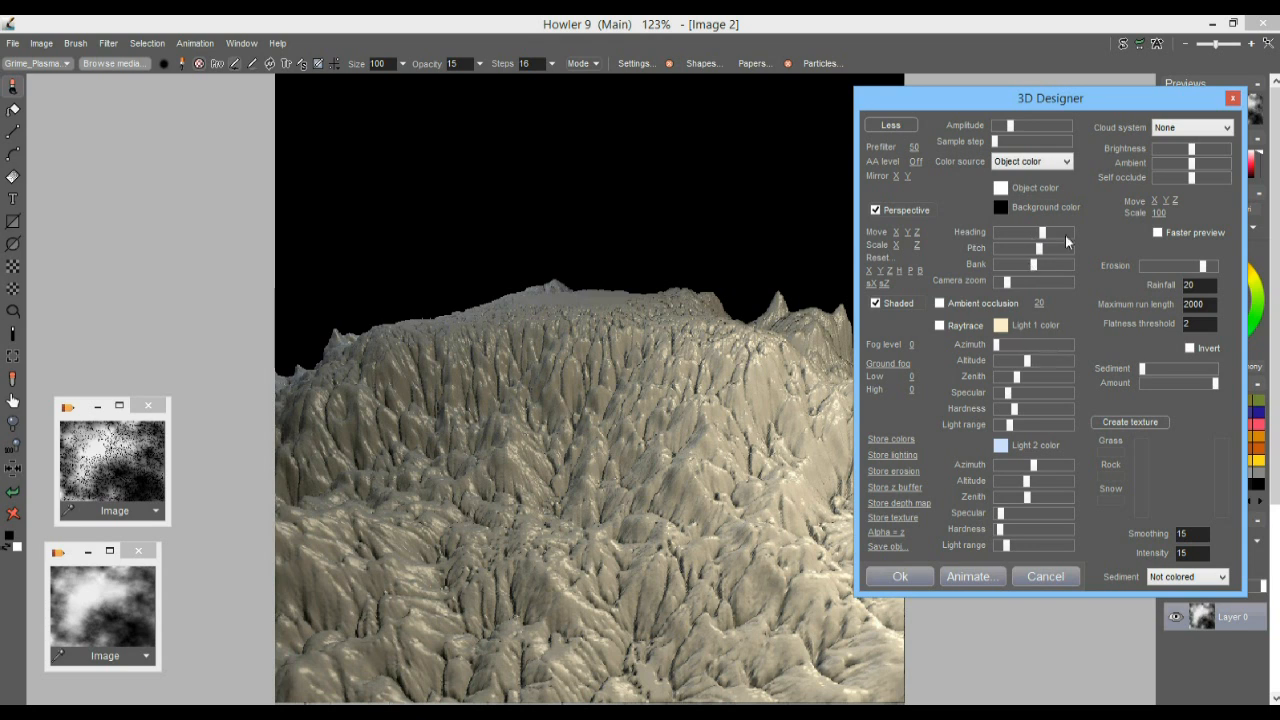
pyautogui.moveTo(1016, 127); pyautogui.dragTo(1015, 129)
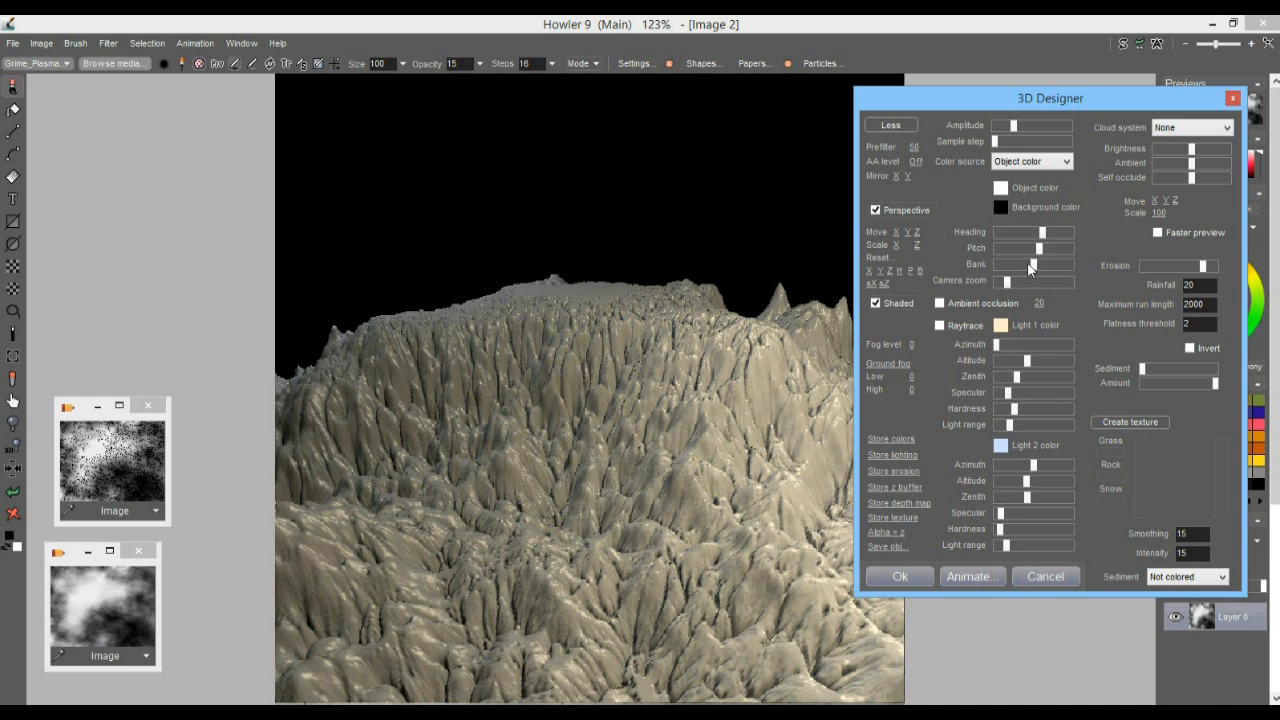
pyautogui.moveTo(1045, 240); pyautogui.dragTo(1032, 239)
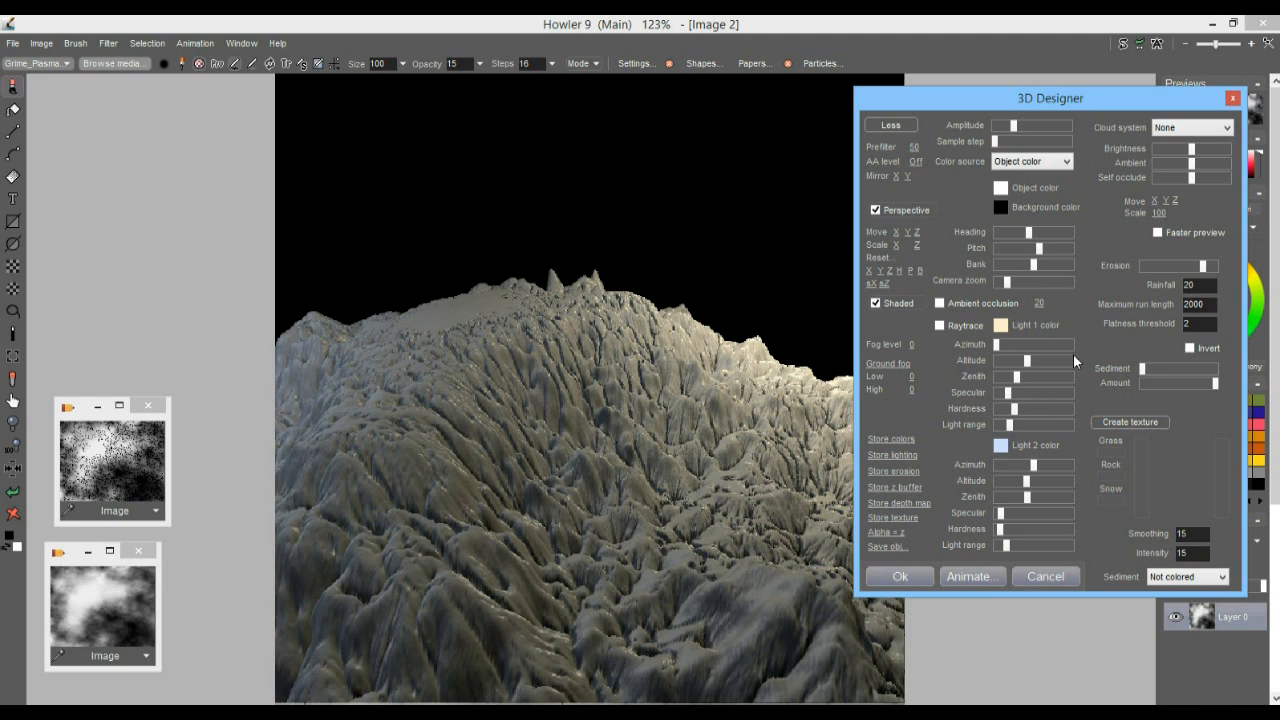
# Step: Raise the erosion a little more, add a low level of sediment and reduce the sediment amount slightly
pyautogui.moveTo(1197, 268); pyautogui.dragTo(1210, 275)
pyautogui.moveTo(1148, 368)
pyautogui.mouseDown()
pyautogui.moveTo(1179, 370)
pyautogui.moveTo(1143, 373)
pyautogui.moveTo(1156, 373)
pyautogui.mouseUp()
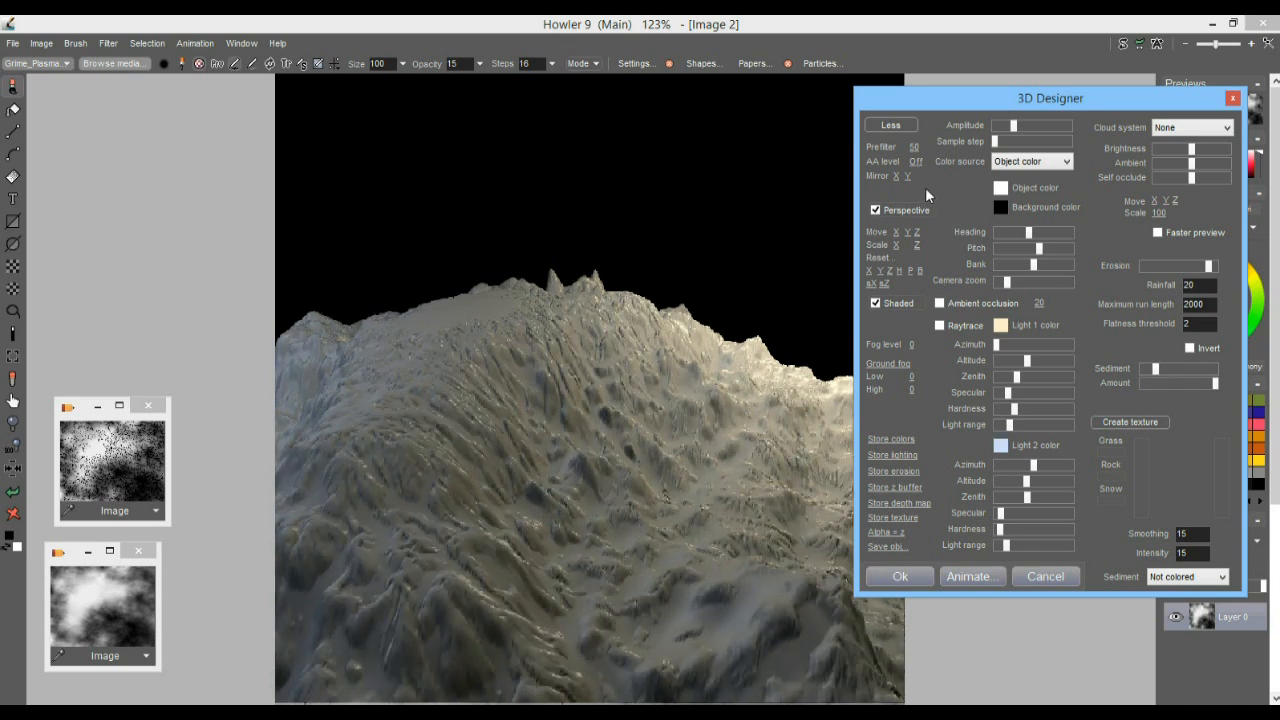
pyautogui.moveTo(919, 231); pyautogui.dragTo(679, 430)
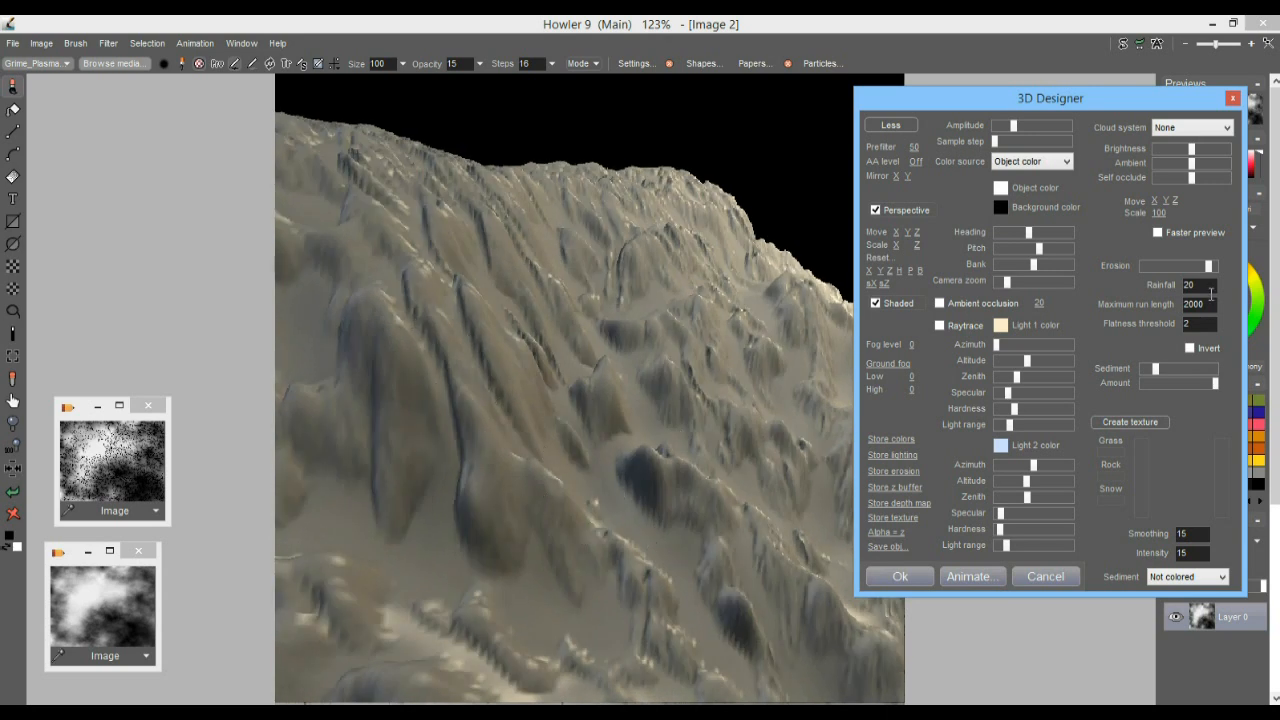
pyautogui.moveTo(1155, 370); pyautogui.dragTo(1214, 385)
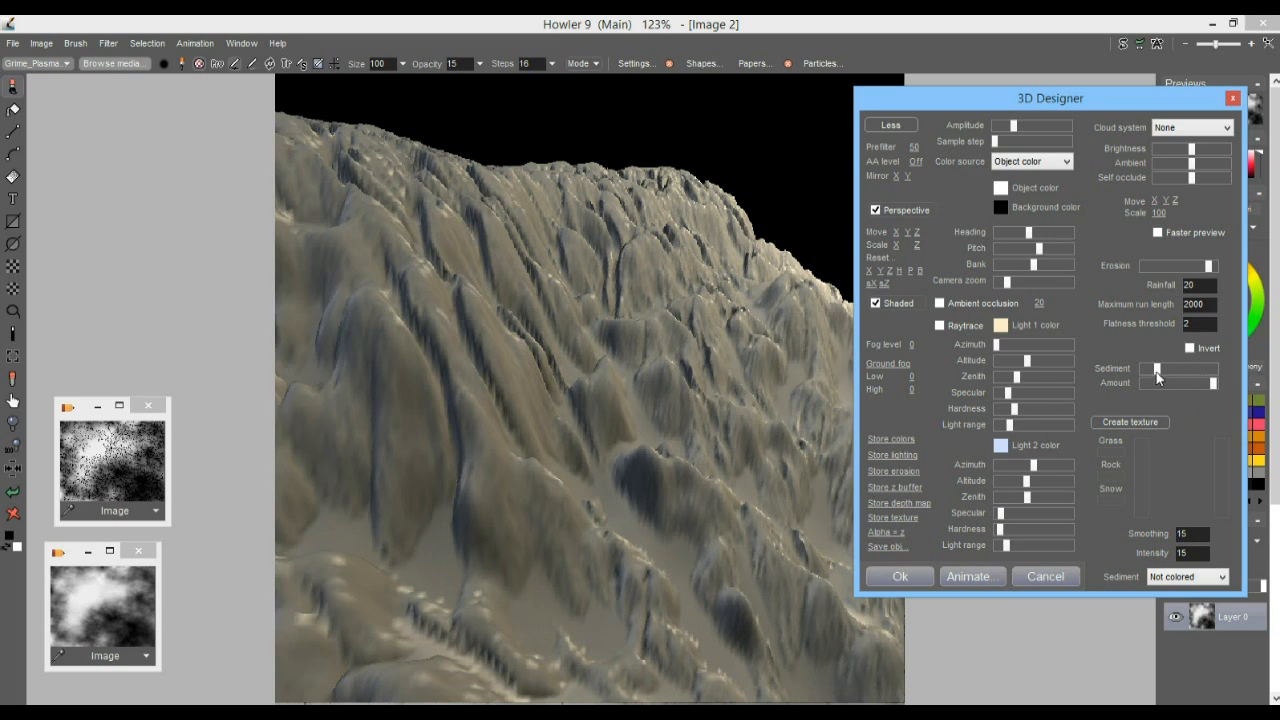
pyautogui.moveTo(1164, 370)
pyautogui.mouseDown()
pyautogui.moveTo(1176, 370)
pyautogui.moveTo(1144, 375)
pyautogui.moveTo(1155, 376)
pyautogui.mouseUp()
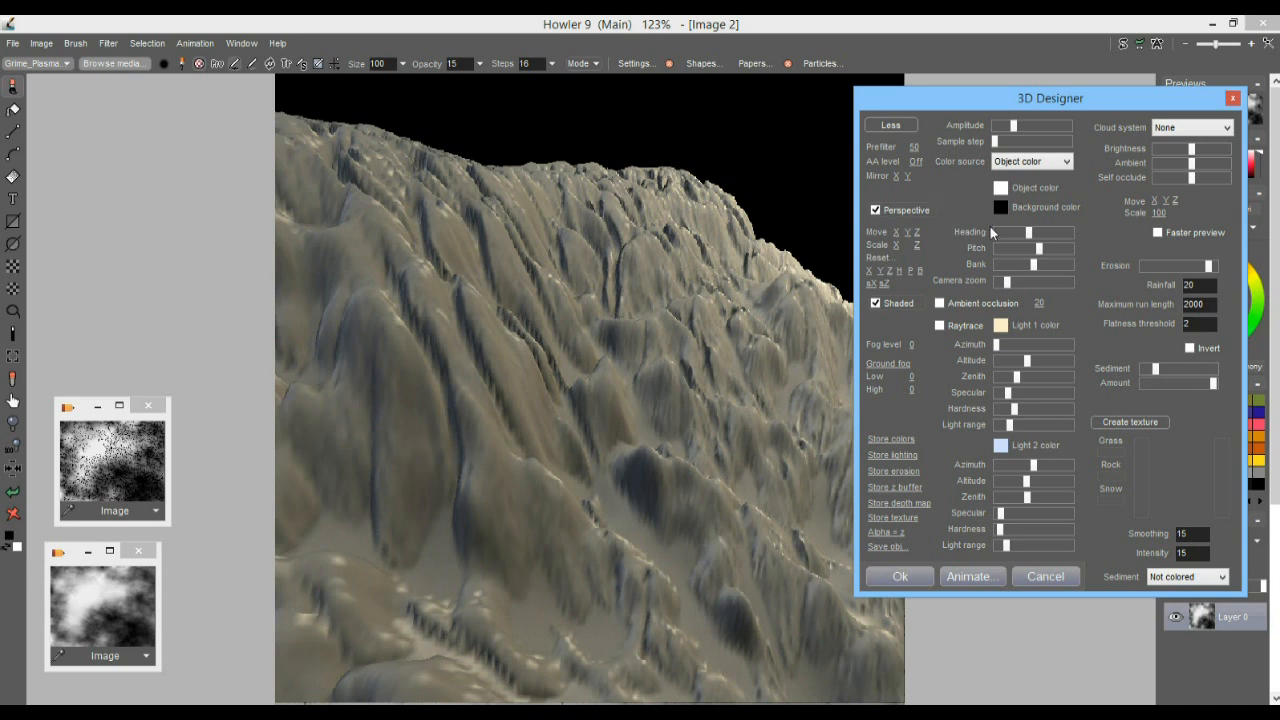
# Step: Turn the terrain's heading to show its other side and set the prefilter to 100
pyautogui.moveTo(919, 233); pyautogui.dragTo(1126, 266)
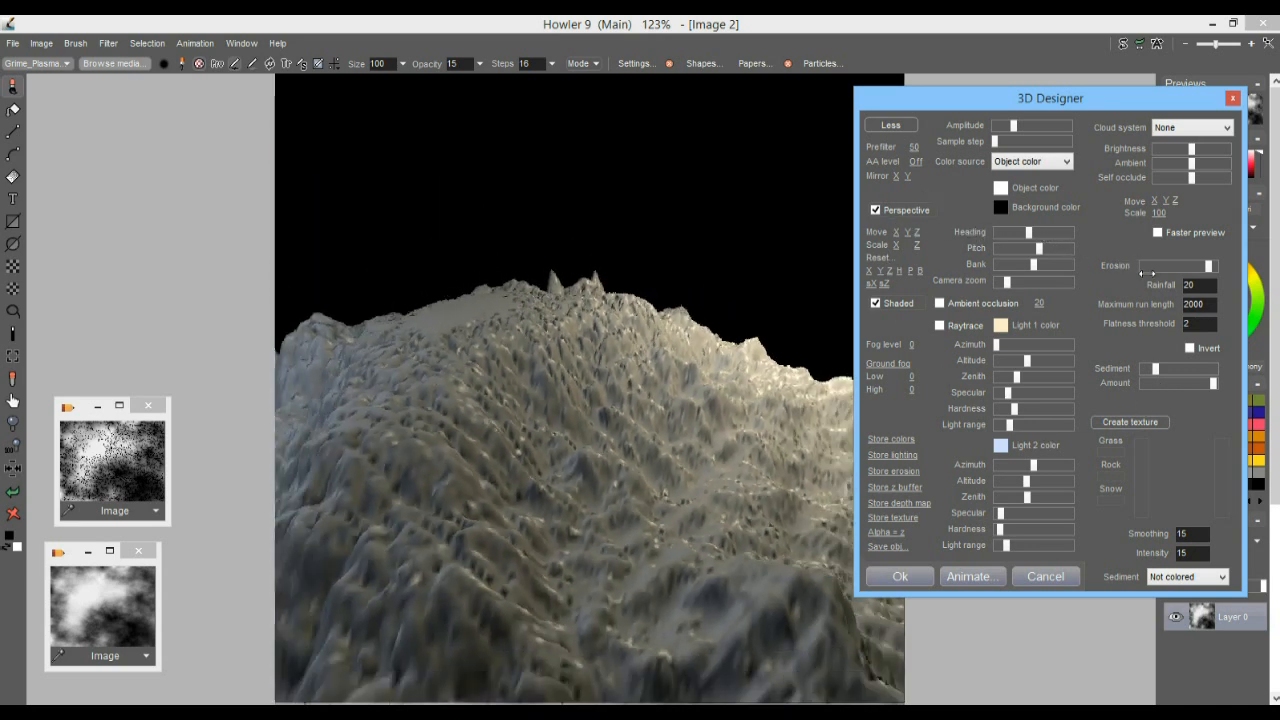
pyautogui.moveTo(1016, 235); pyautogui.dragTo(1064, 250)
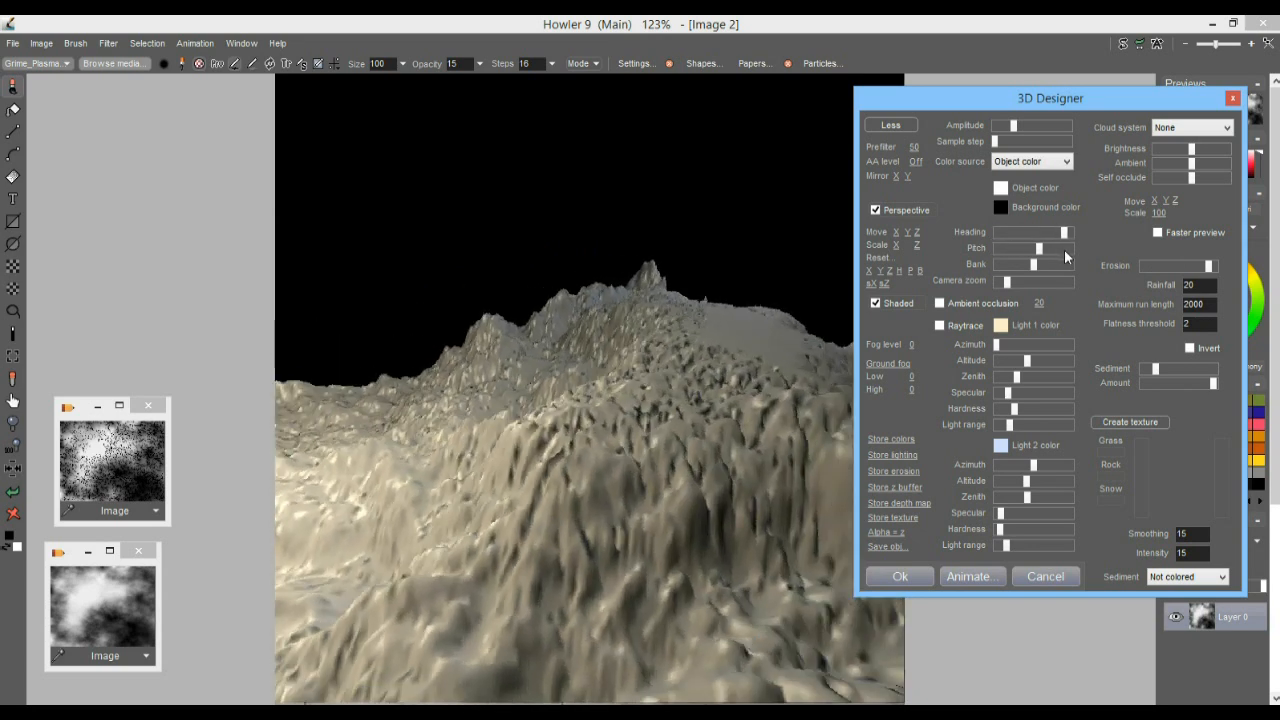
pyautogui.click(912, 147)
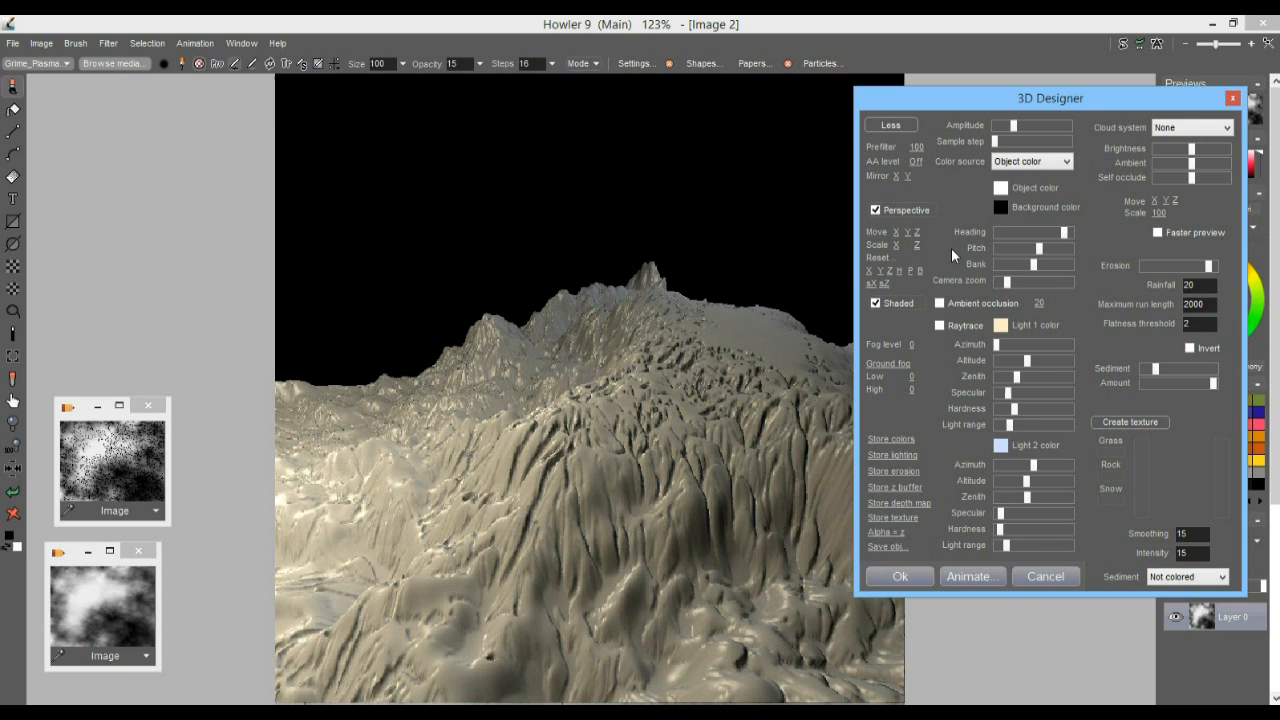
# Step: Export the eroded terrain as an OBJ file named number2 in the hills folder
pyautogui.click(879, 547)
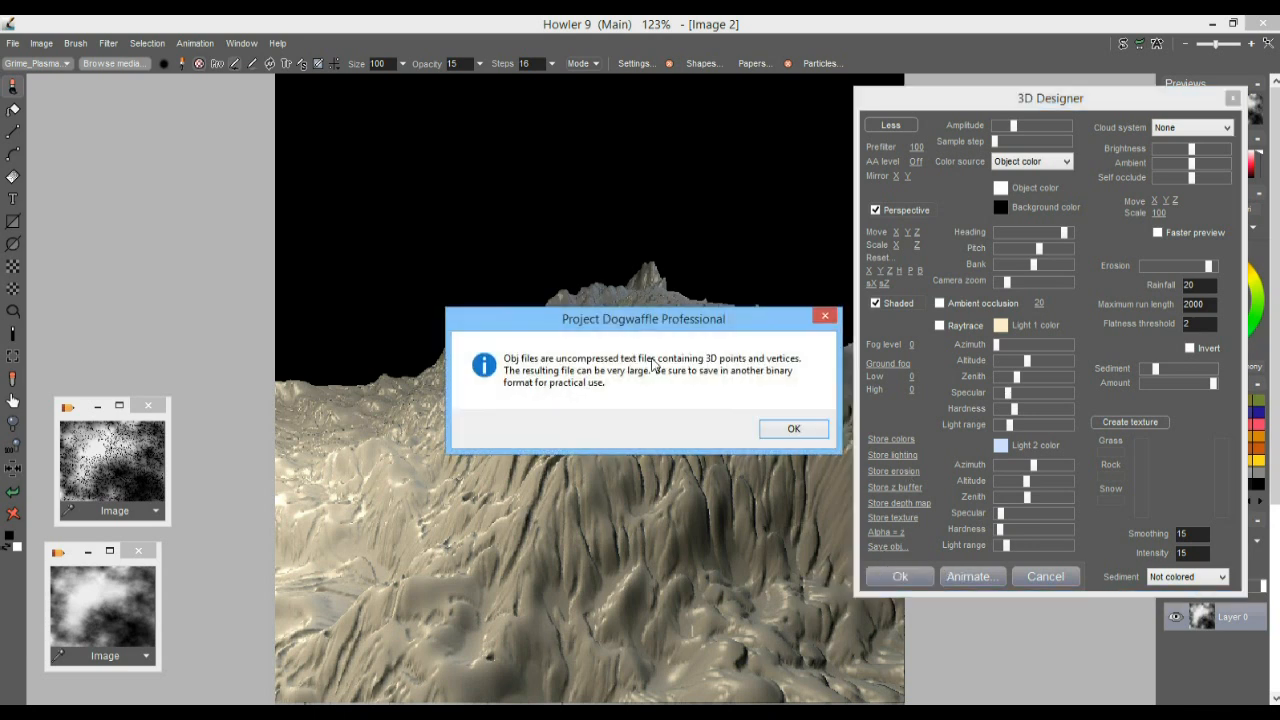
pyautogui.click(789, 431)
pyautogui.moveTo(864, 109); pyautogui.dragTo(338, 151)
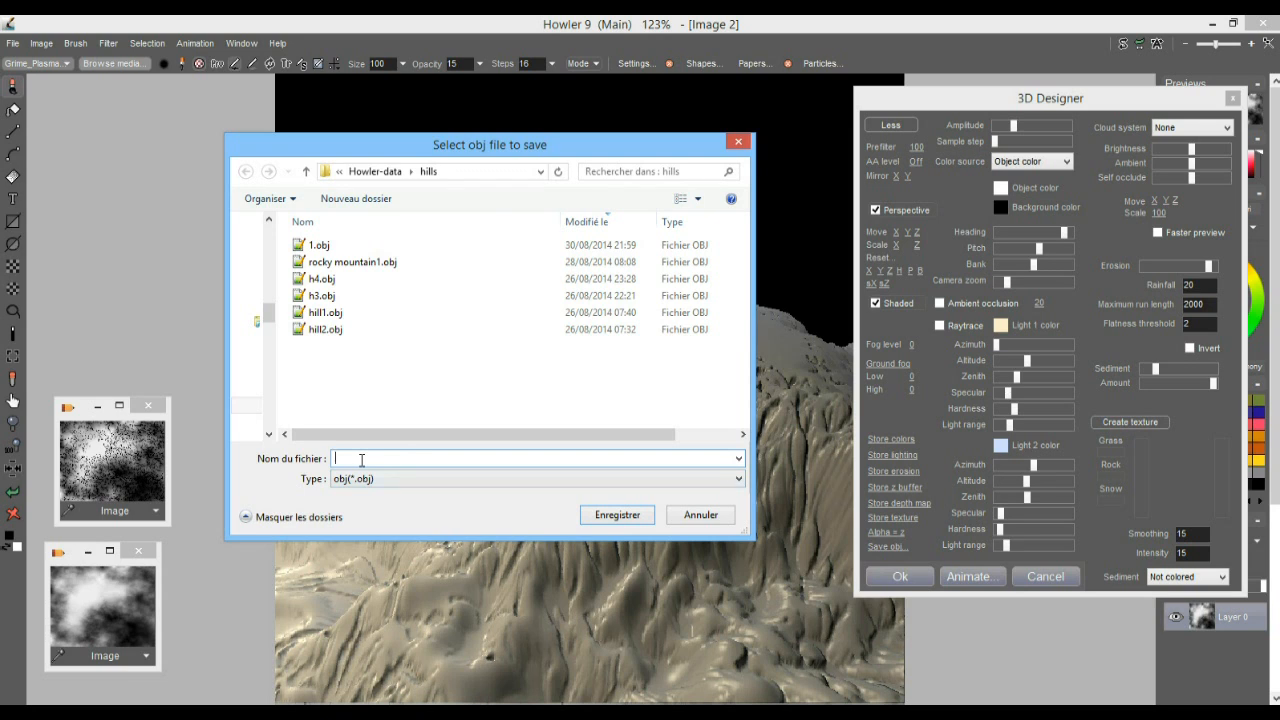
pyautogui.write('umber2')
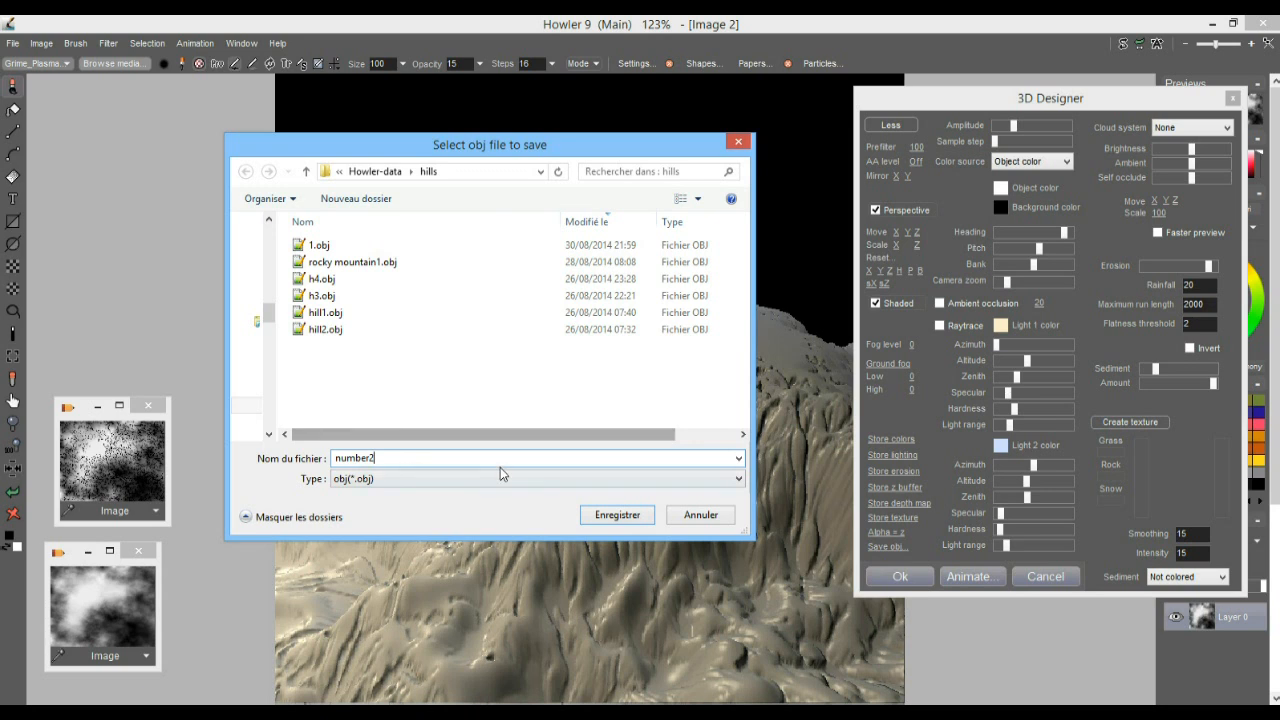
pyautogui.click(605, 521)
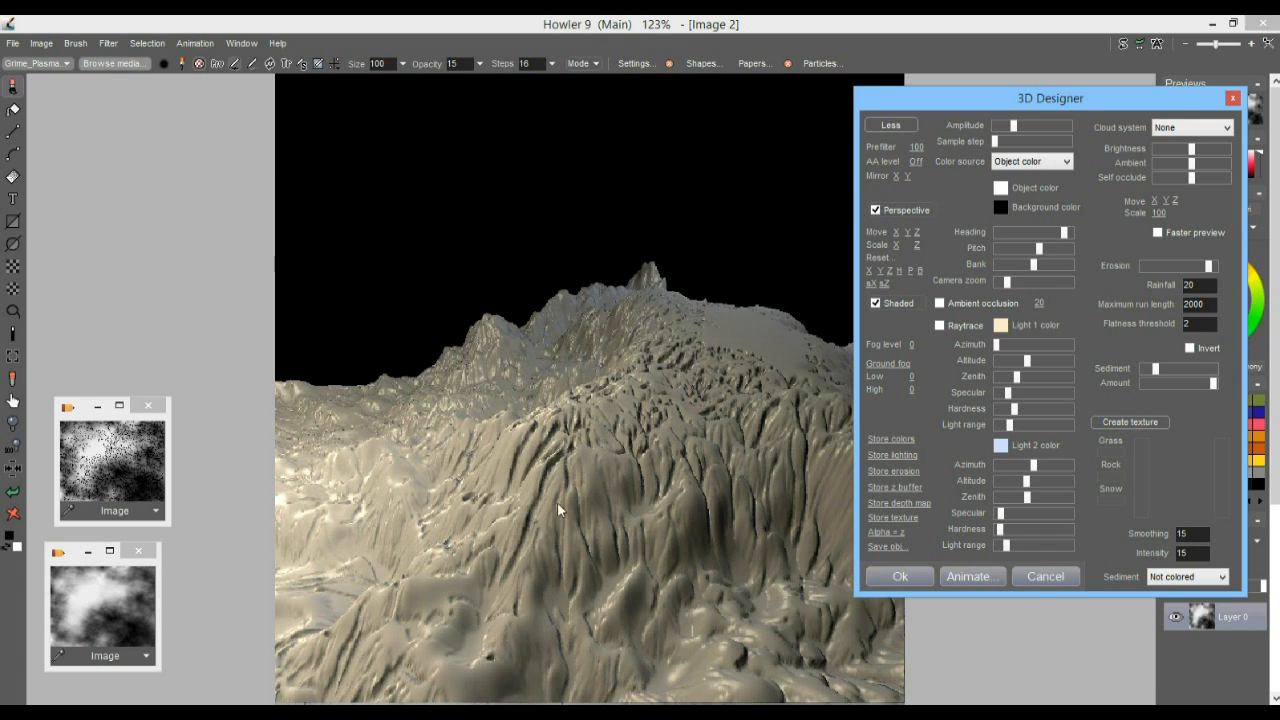
# Step: Switch to Notepad++ showing rocky mountain1.obj, and move and enlarge its window over the terrain view
pyautogui.click(290, 714)
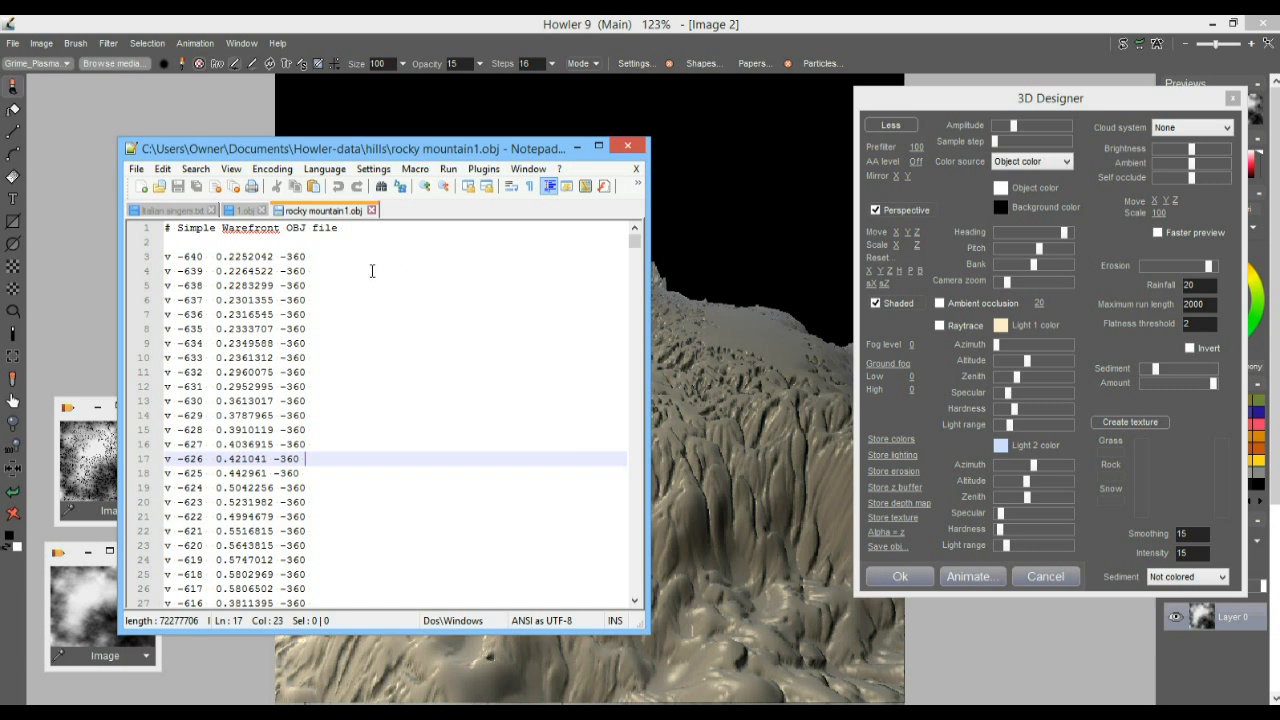
pyautogui.moveTo(362, 147); pyautogui.dragTo(303, 60)
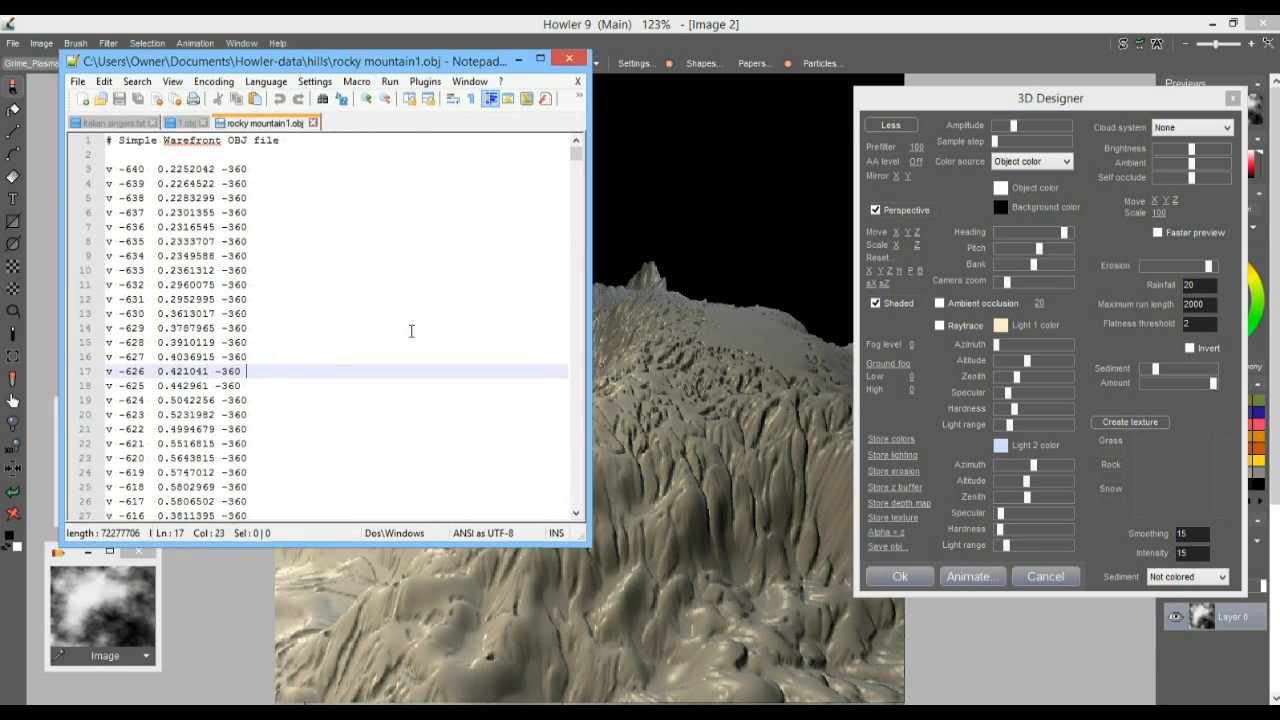
pyautogui.moveTo(589, 545); pyautogui.dragTo(1033, 653)
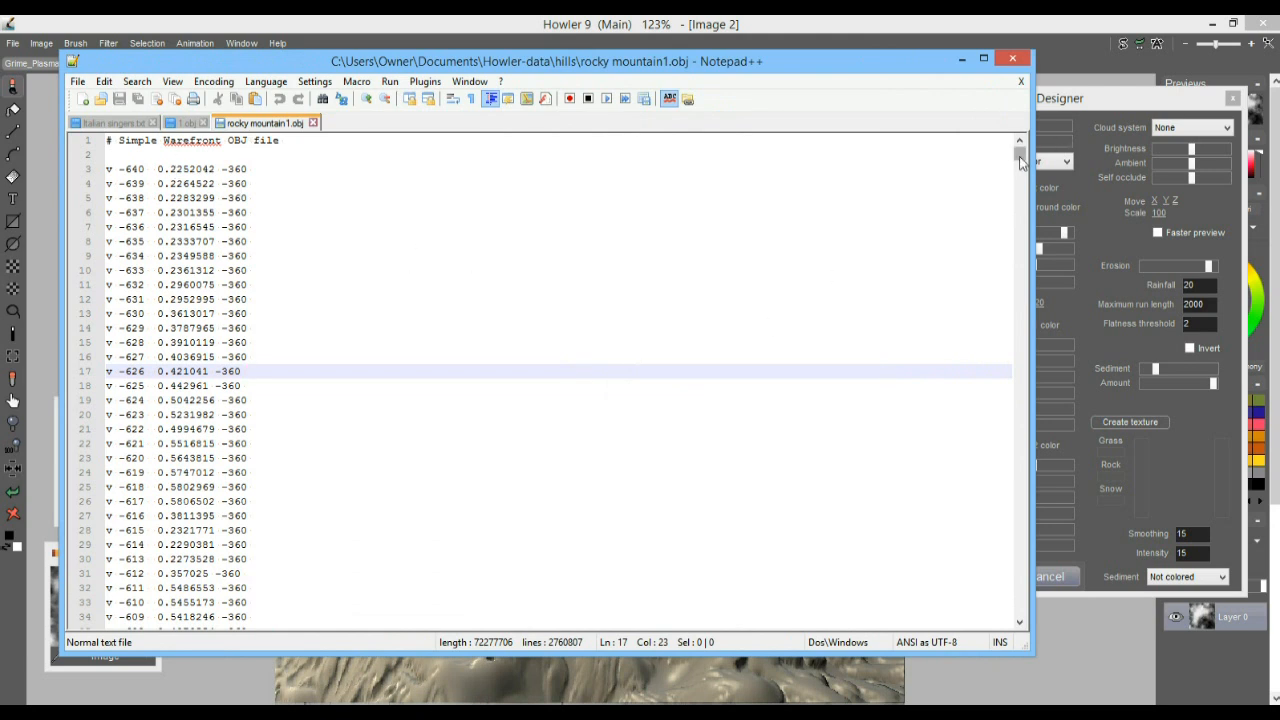
# Step: Examine the decimal separator in the vertex coordinates at the start of rocky mountain1.obj, enlarging the text for reading
pyautogui.moveTo(1021, 161)
pyautogui.mouseDown()
pyautogui.moveTo(1021, 212)
pyautogui.moveTo(1025, 147)
pyautogui.mouseUp()
pyautogui.moveTo(158, 168); pyautogui.dragTo(165, 168)
pyautogui.scroll(4, 152, 176)
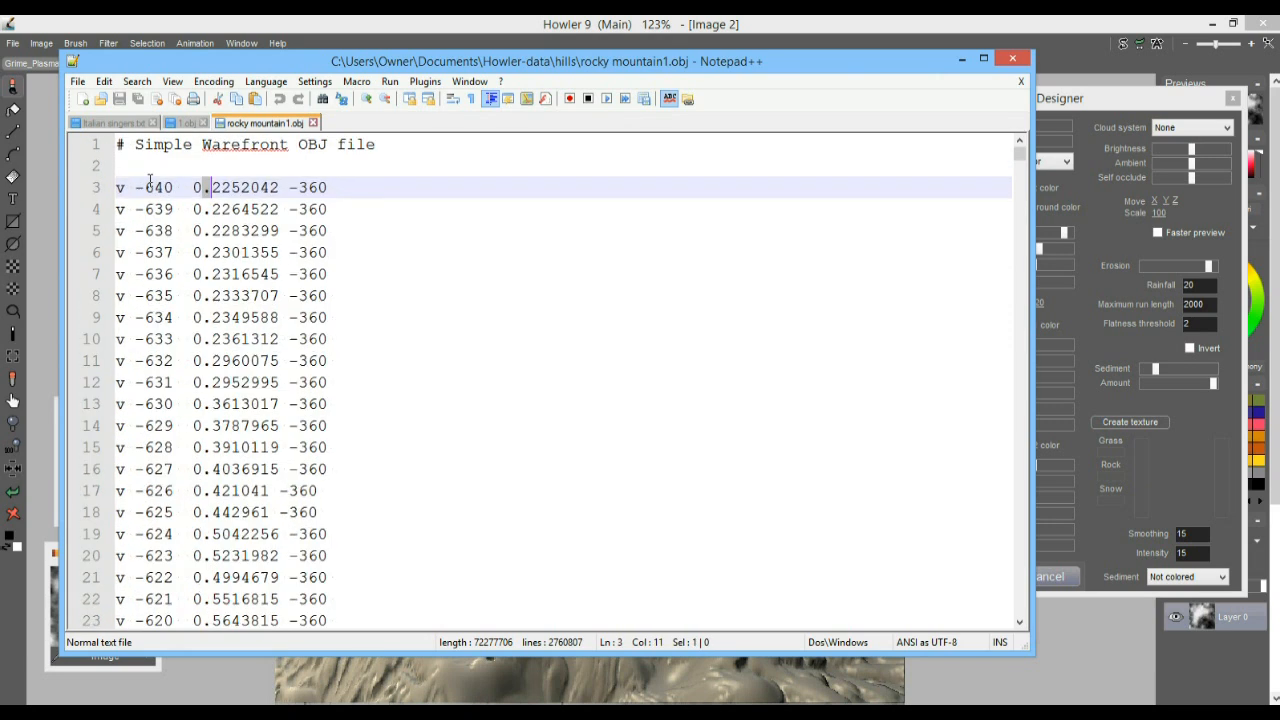
pyautogui.scroll(2, 150, 180)
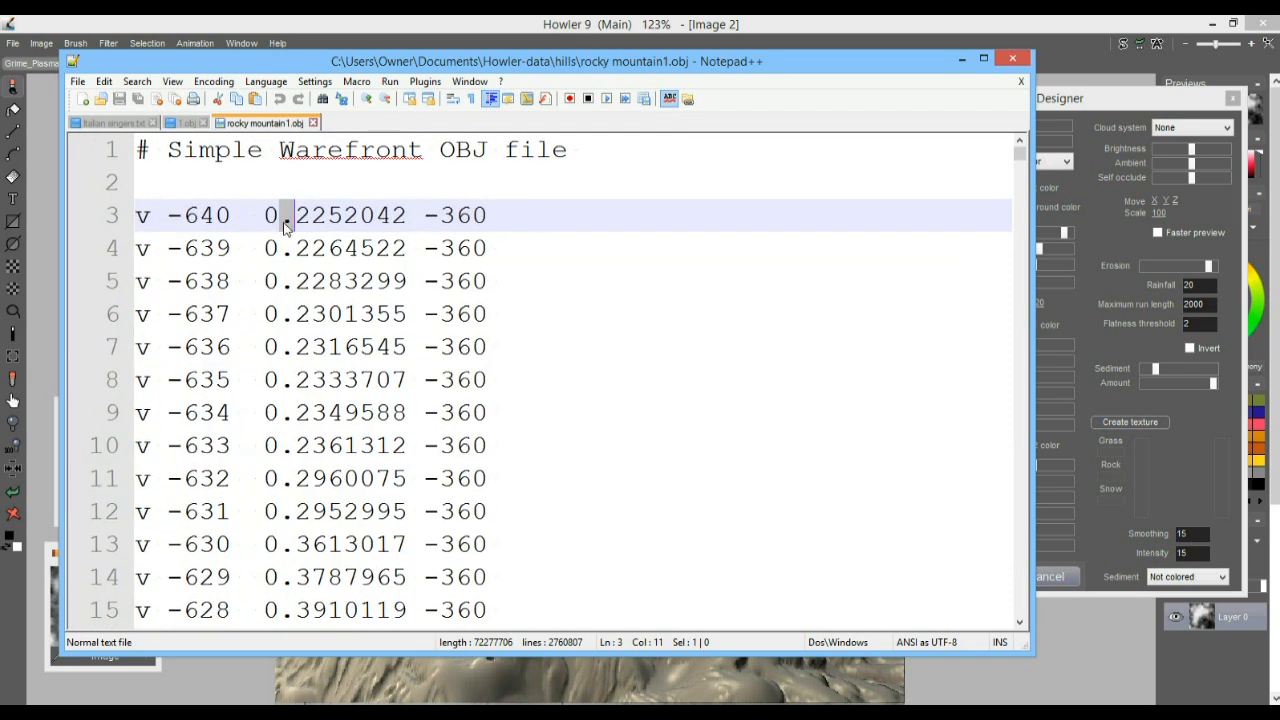
pyautogui.click(236, 216)
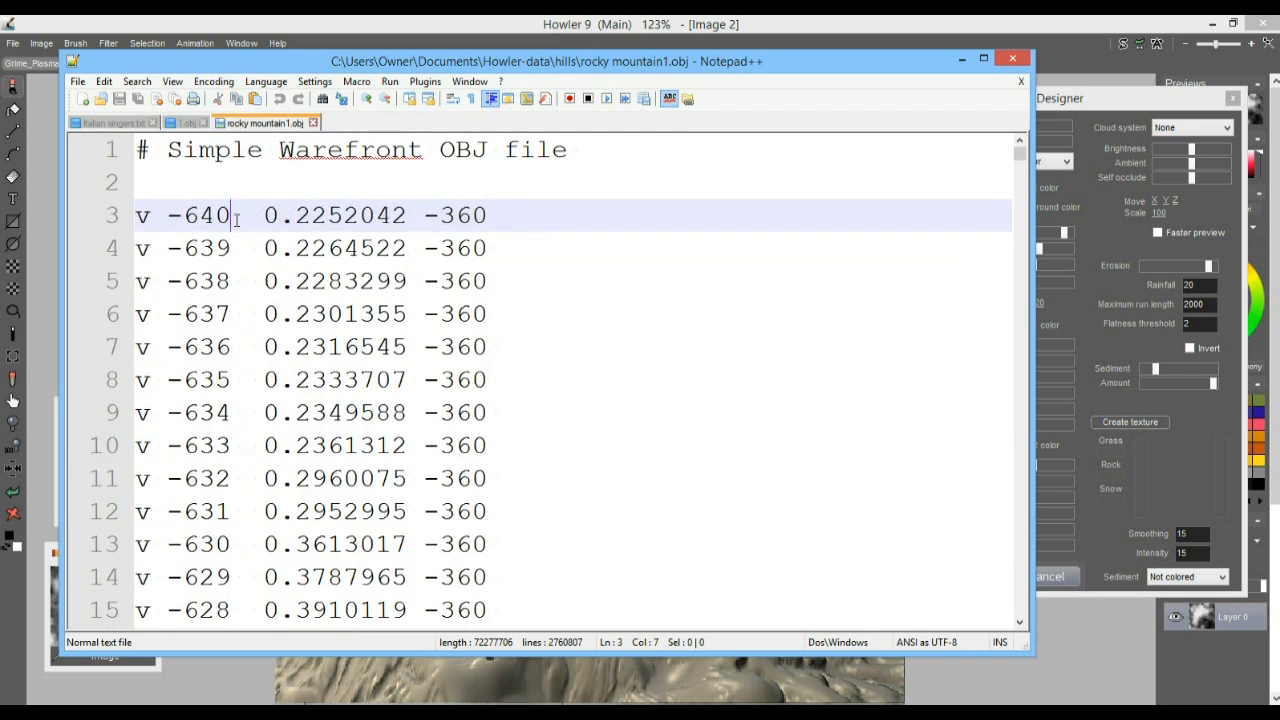
pyautogui.moveTo(175, 215); pyautogui.dragTo(280, 215)
pyautogui.click(343, 215)
pyautogui.scroll(-5, 883, 260)
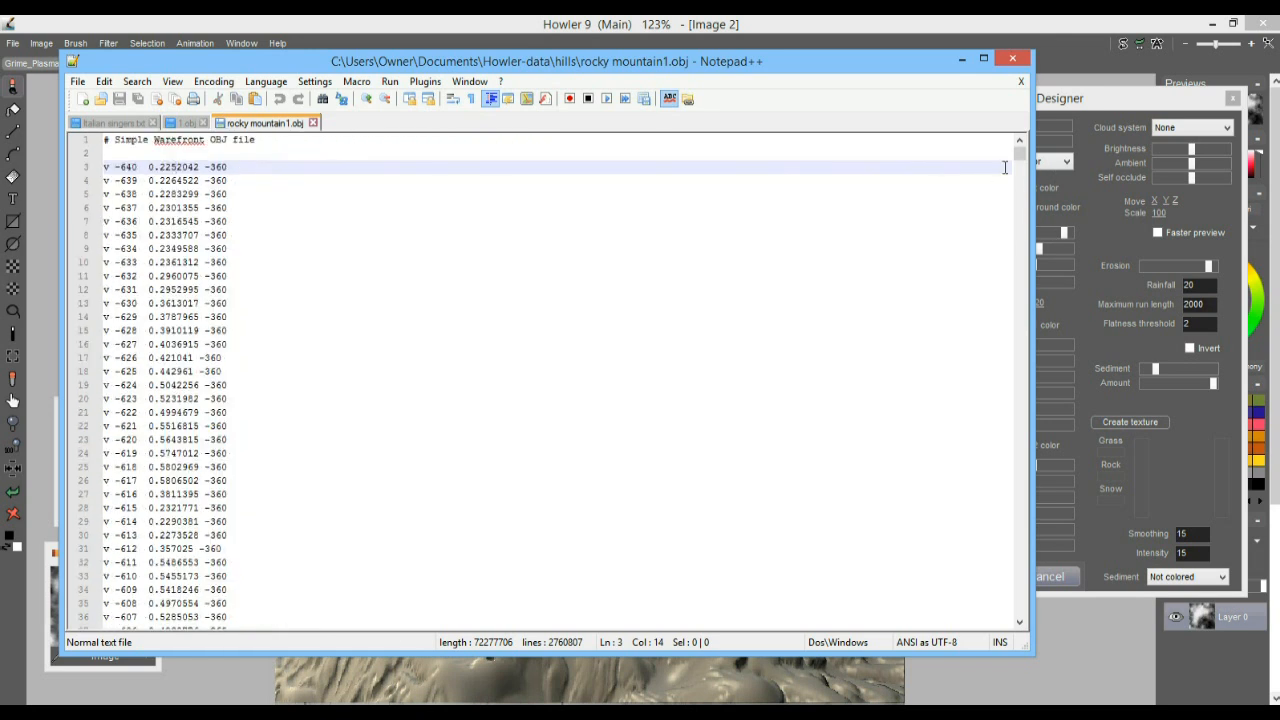
pyautogui.moveTo(1020, 157); pyautogui.dragTo(1045, 110)
# Step: Open number2.obj from the hills folder and examine the decimal separator in its first vertex lines at a larger text size
pyautogui.click(101, 99)
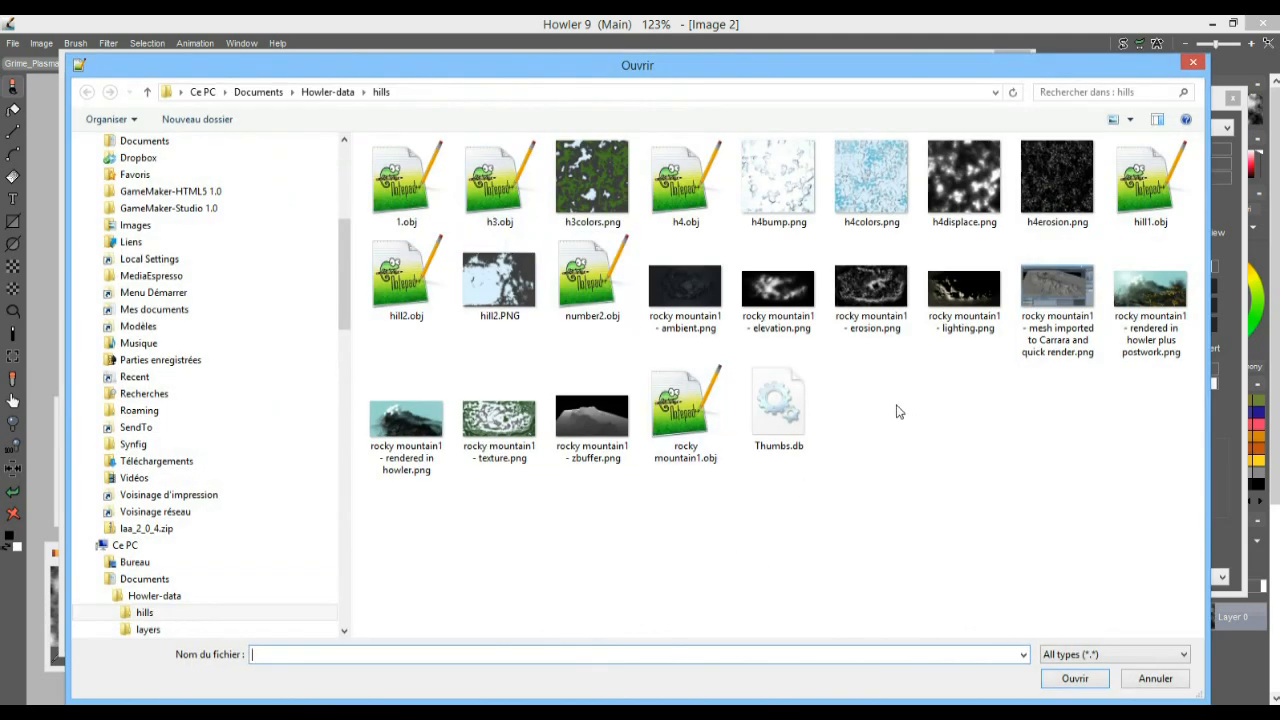
pyautogui.doubleClick(593, 270)
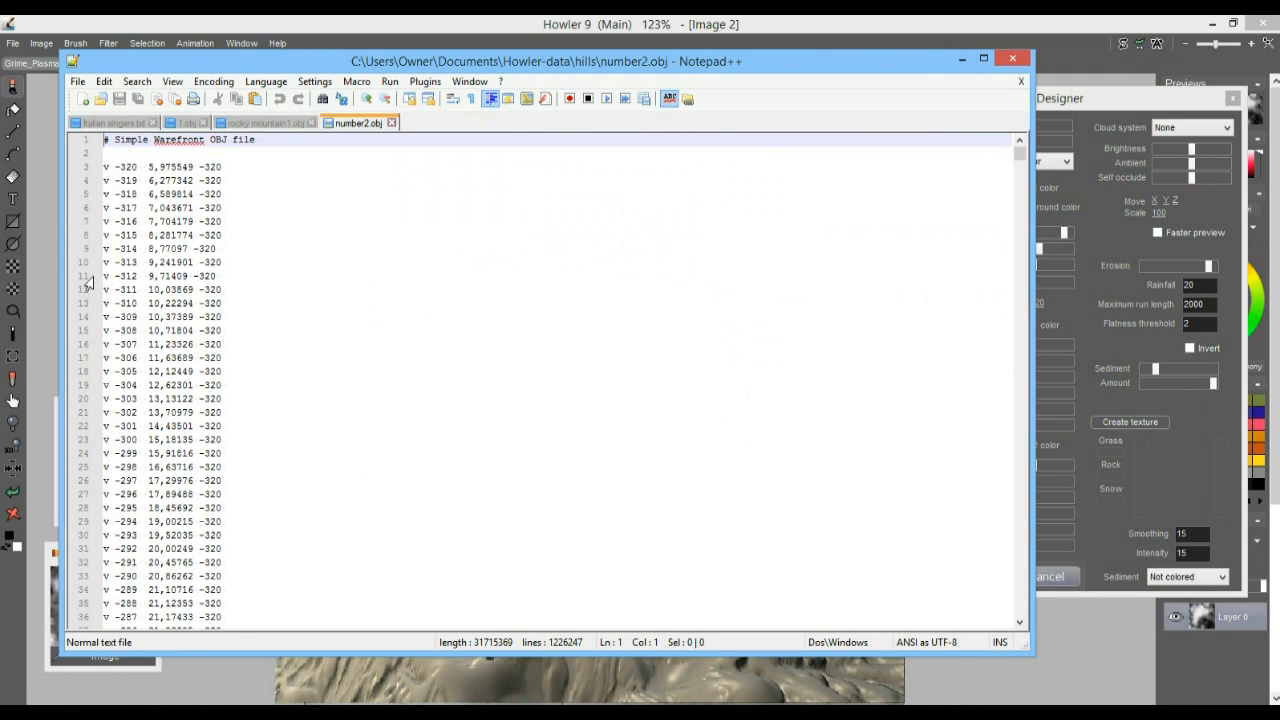
pyautogui.scroll(5, 89, 283)
pyautogui.scroll(1, 89, 283)
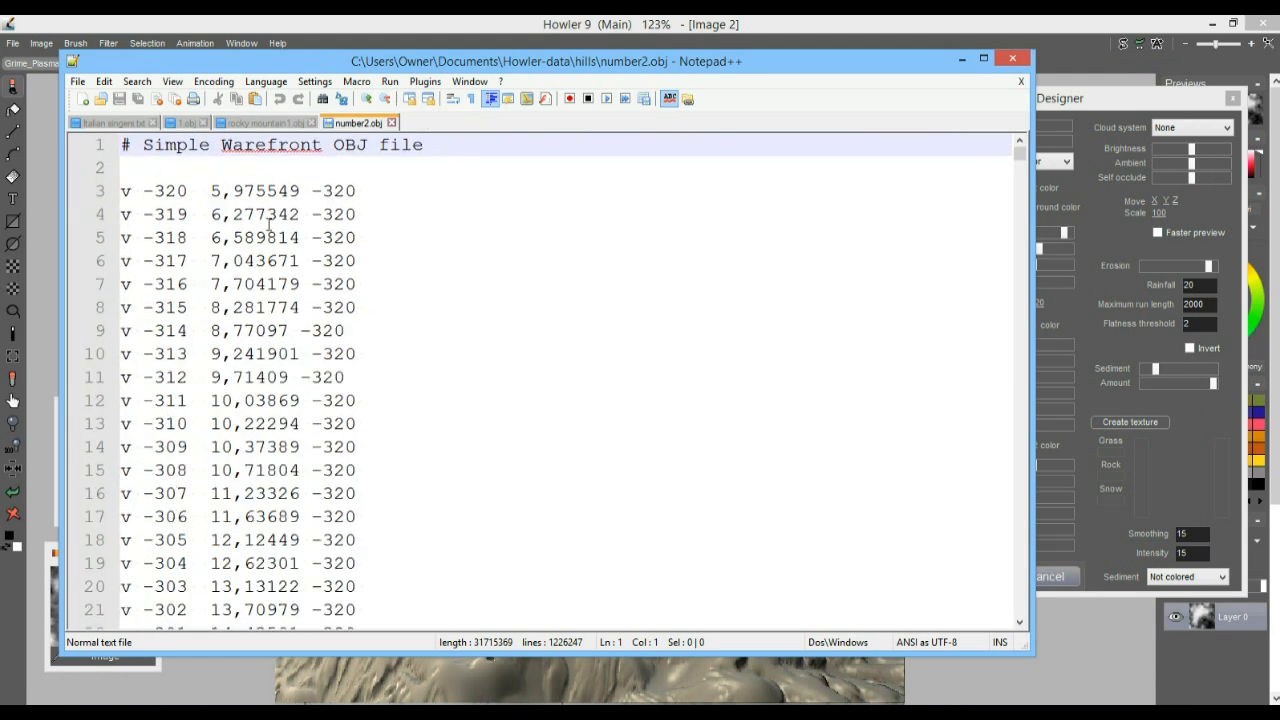
pyautogui.moveTo(222, 191); pyautogui.dragTo(233, 191)
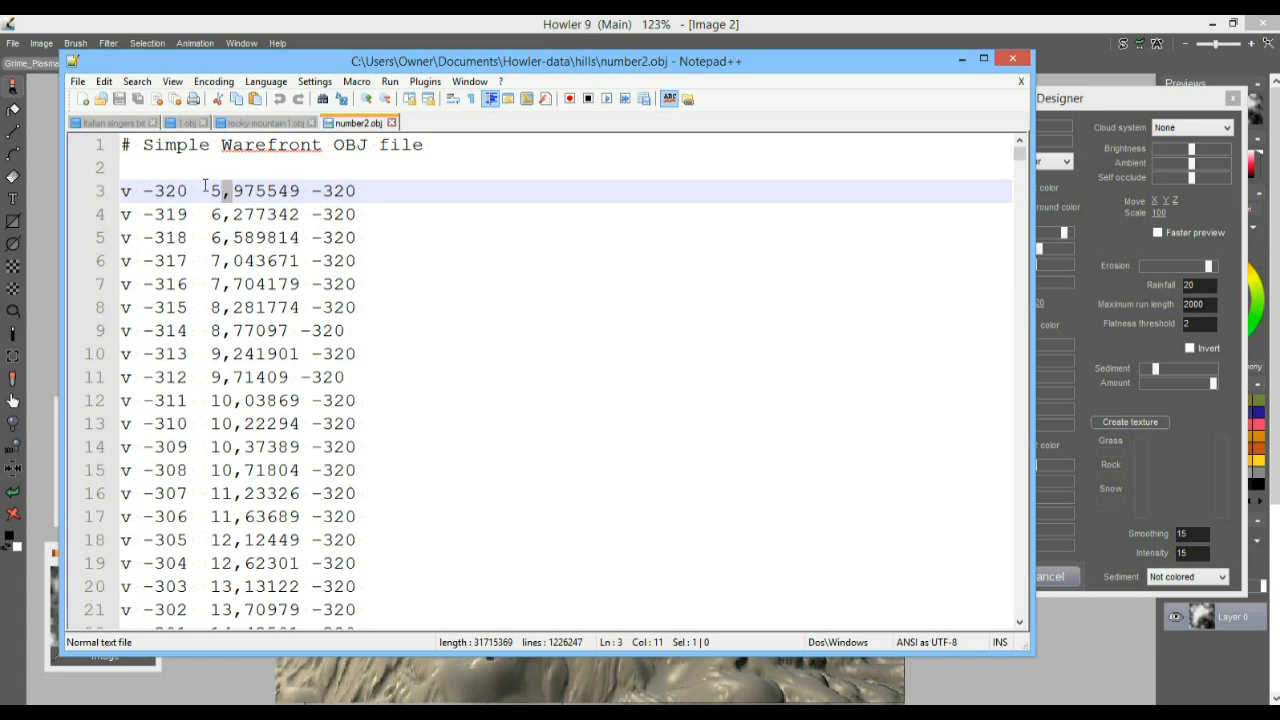
pyautogui.click(400, 264)
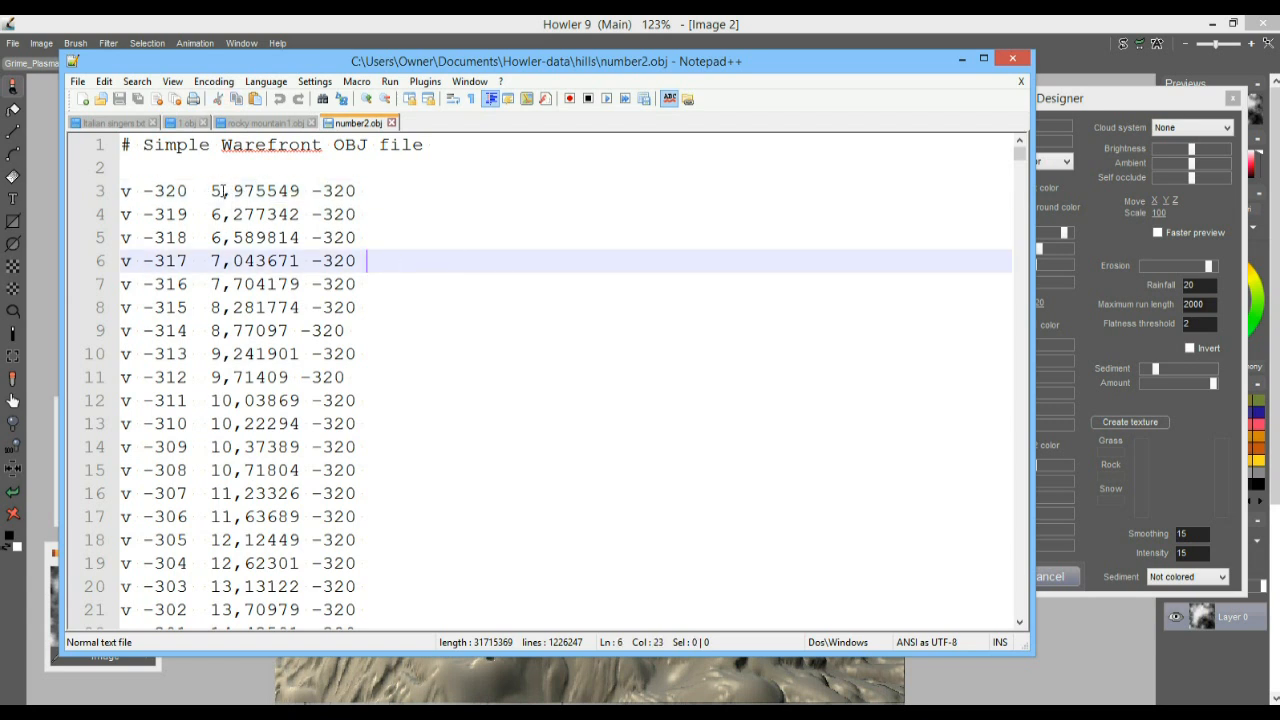
pyautogui.doubleClick(224, 191)
pyautogui.click(366, 223)
pyautogui.click(232, 191)
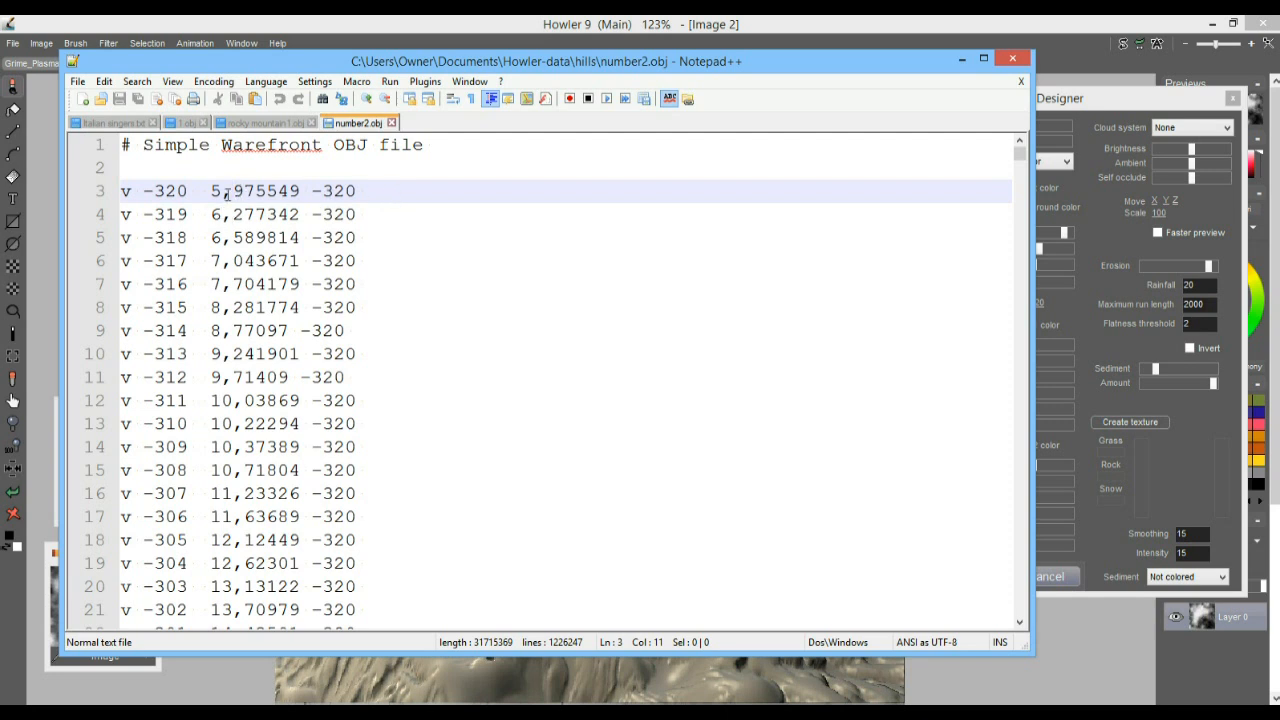
pyautogui.click(409, 230)
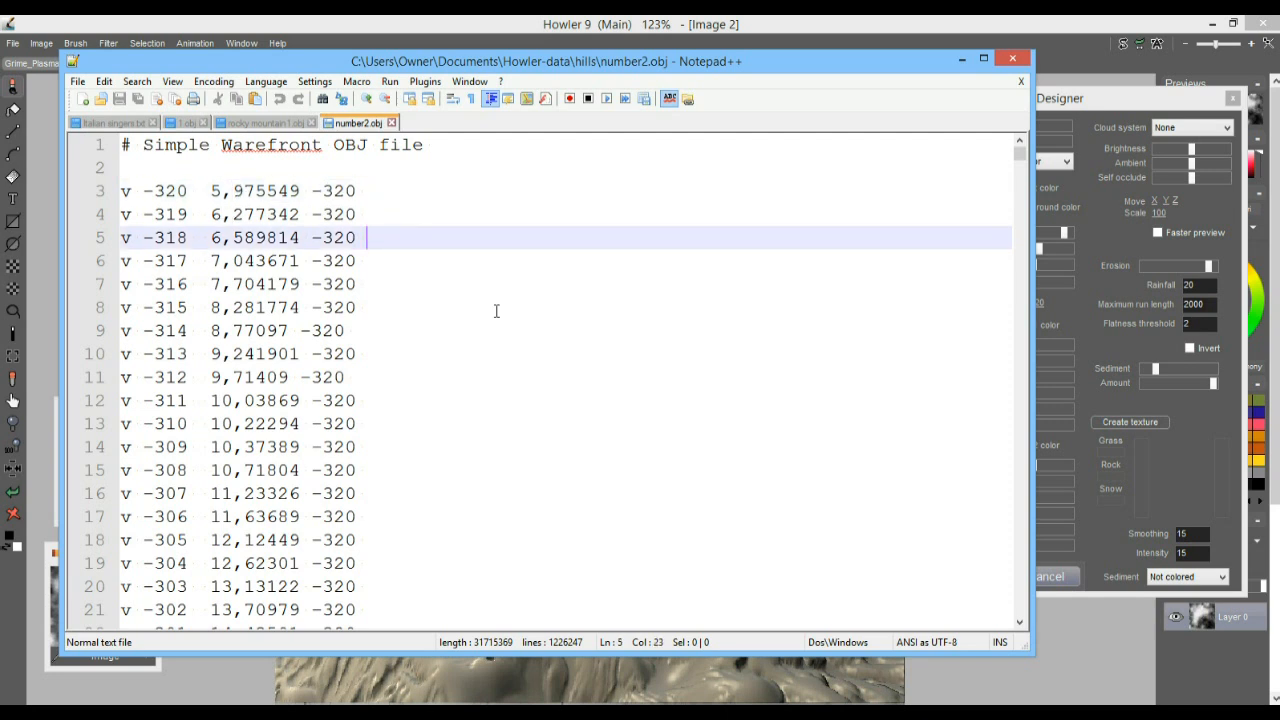
# Step: Search number2.obj for commas in Normal search mode and count the matches
pyautogui.hotkey('ctrl', 'f')
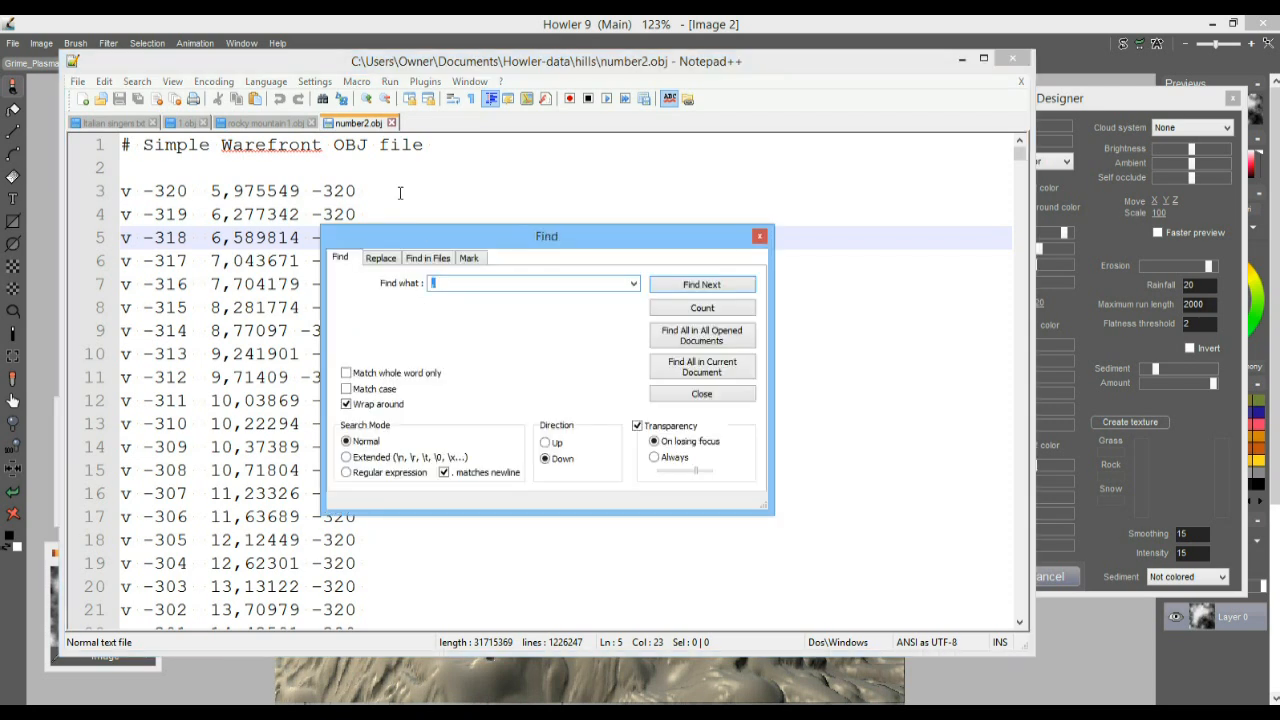
pyautogui.moveTo(427, 237); pyautogui.dragTo(421, 179)
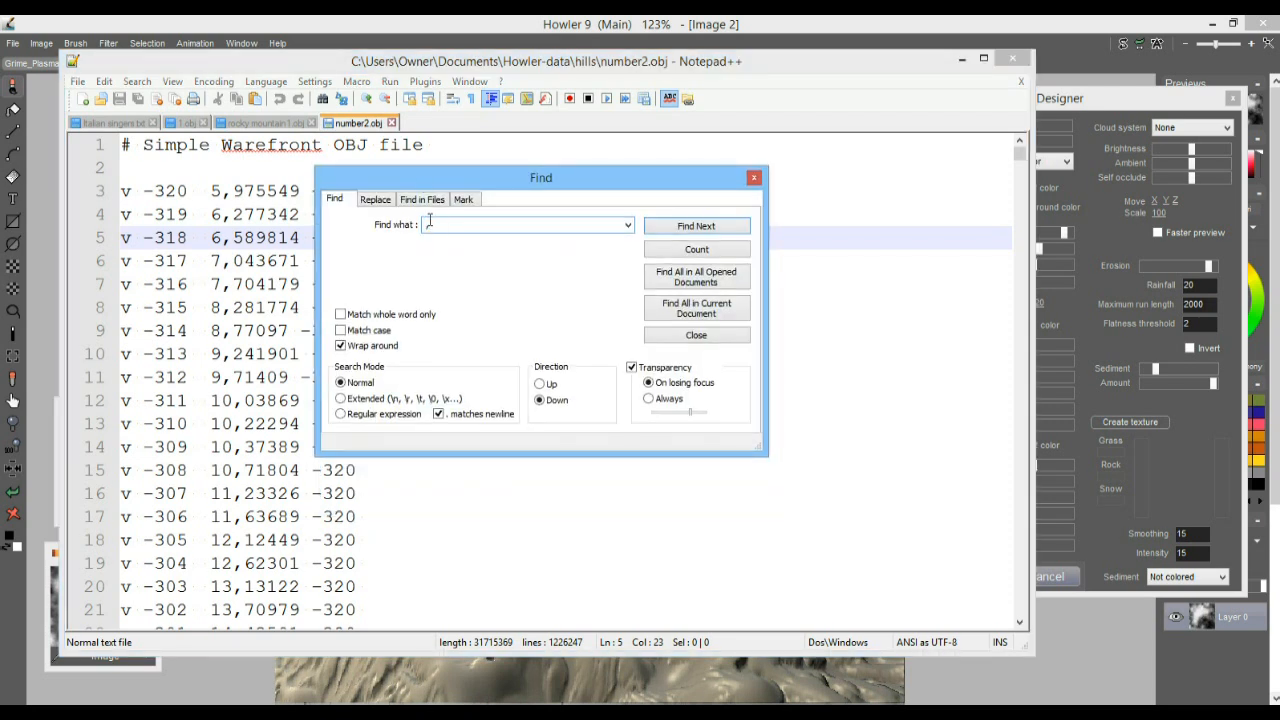
pyautogui.click(358, 383)
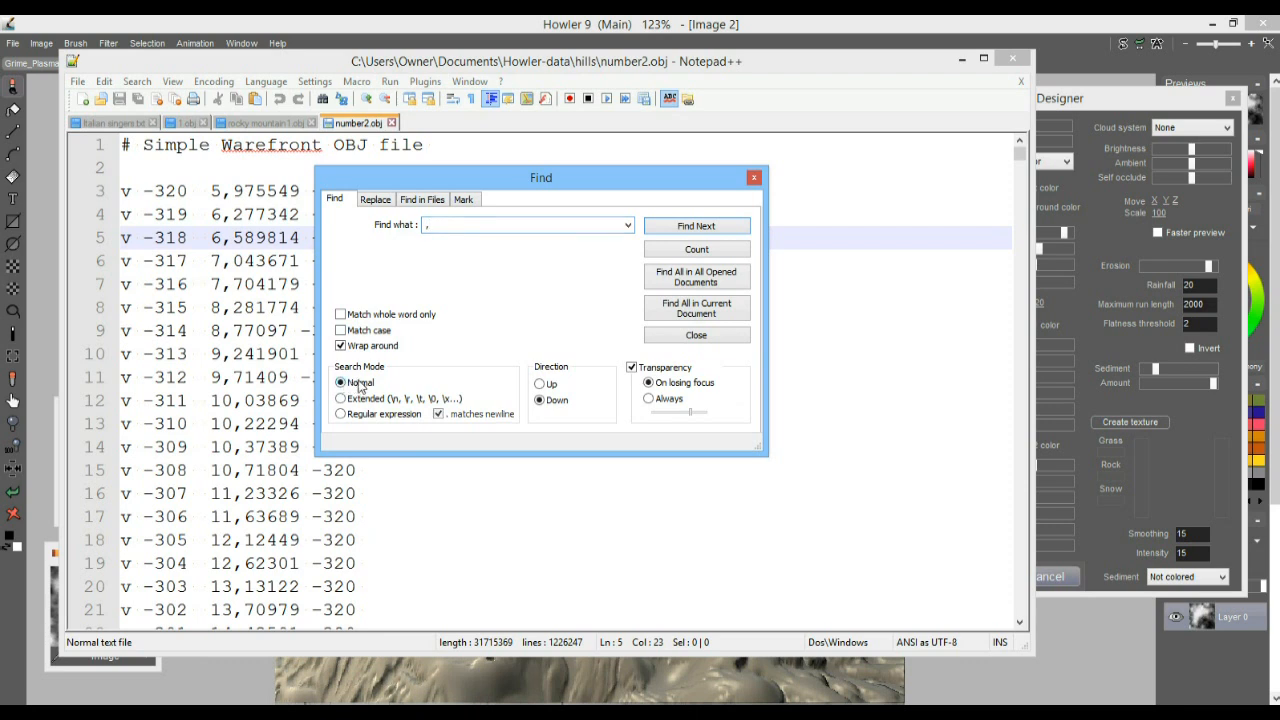
pyautogui.click(698, 229)
pyautogui.click(688, 251)
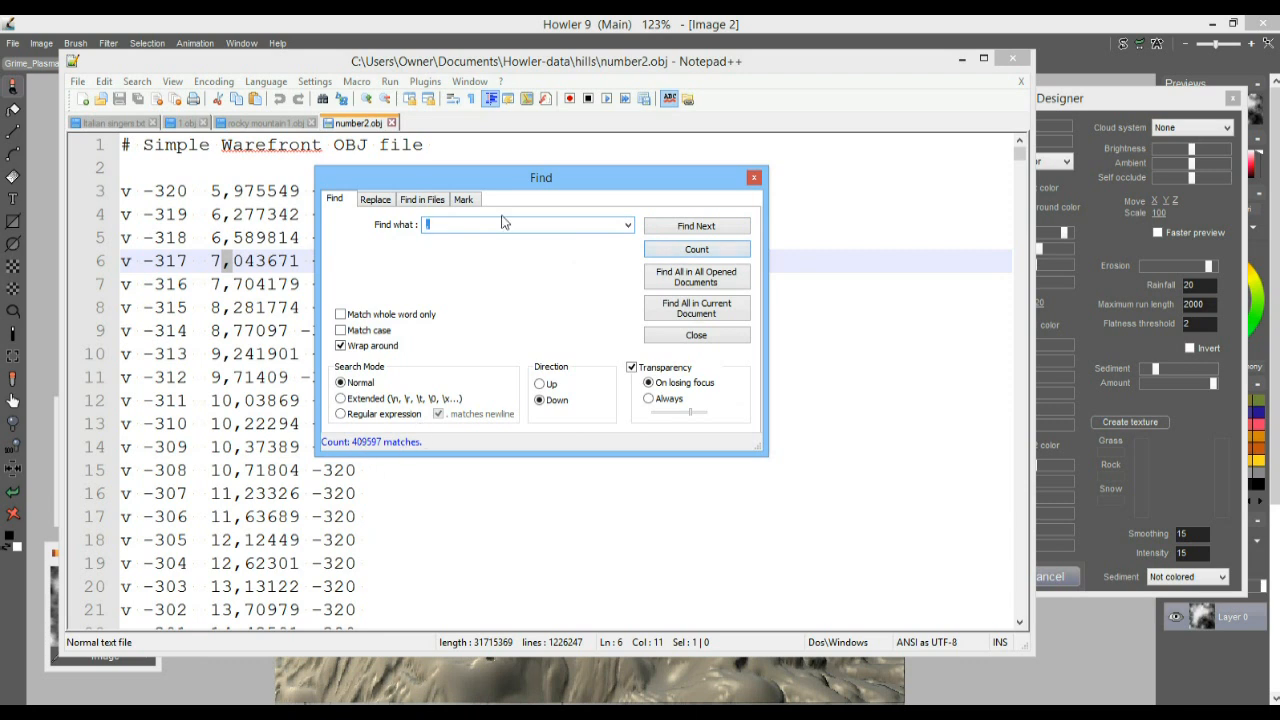
# Step: Replace every comma in number2.obj with a period and save the file
pyautogui.click(375, 200)
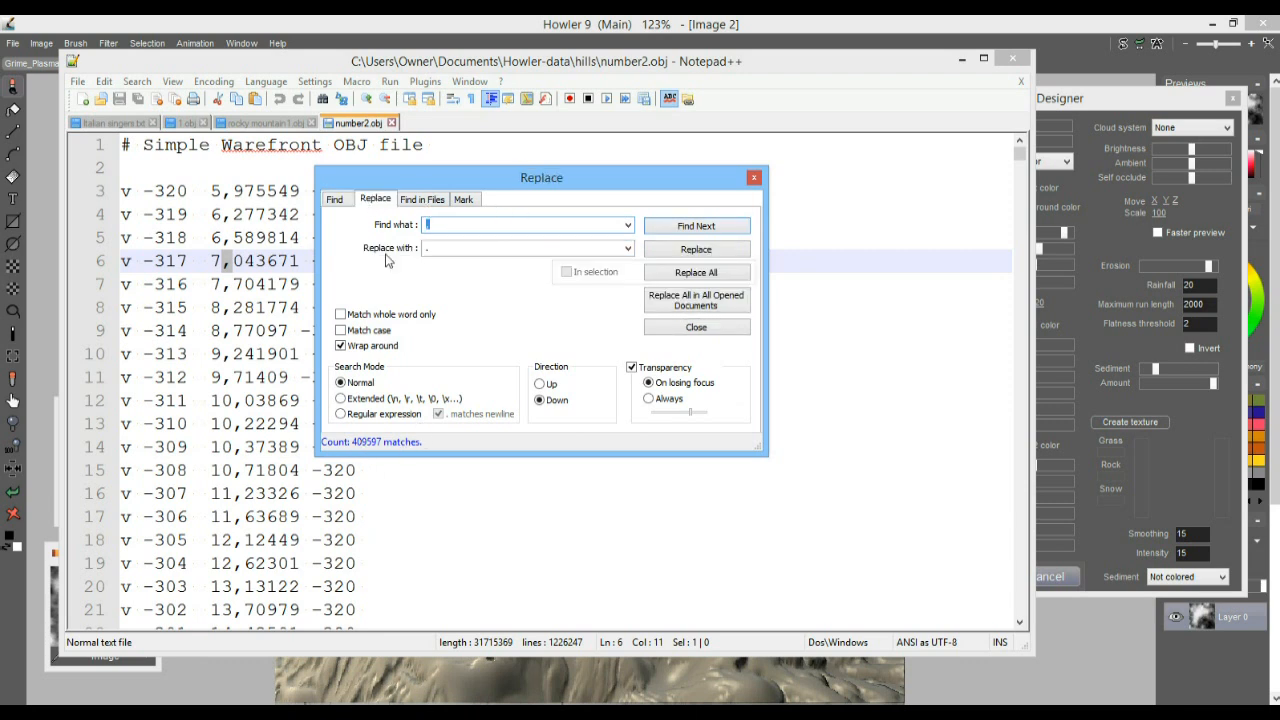
pyautogui.click(445, 249)
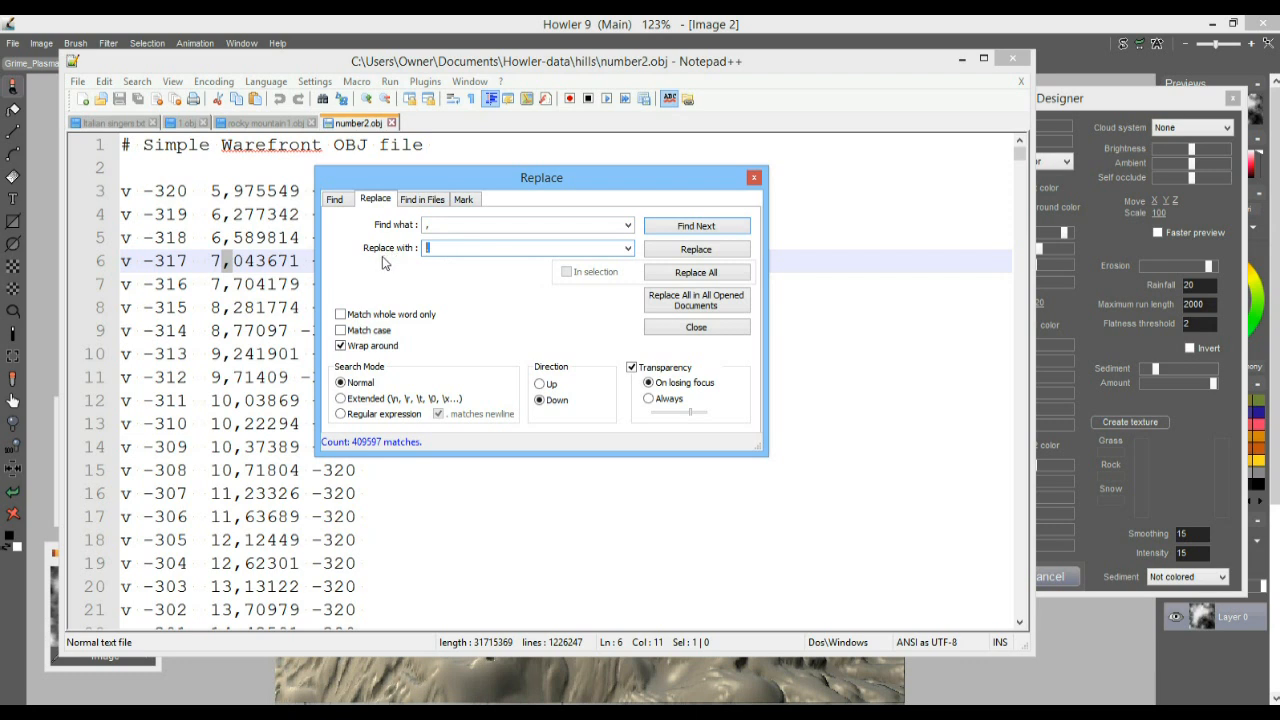
pyautogui.write('.')
pyautogui.click(686, 276)
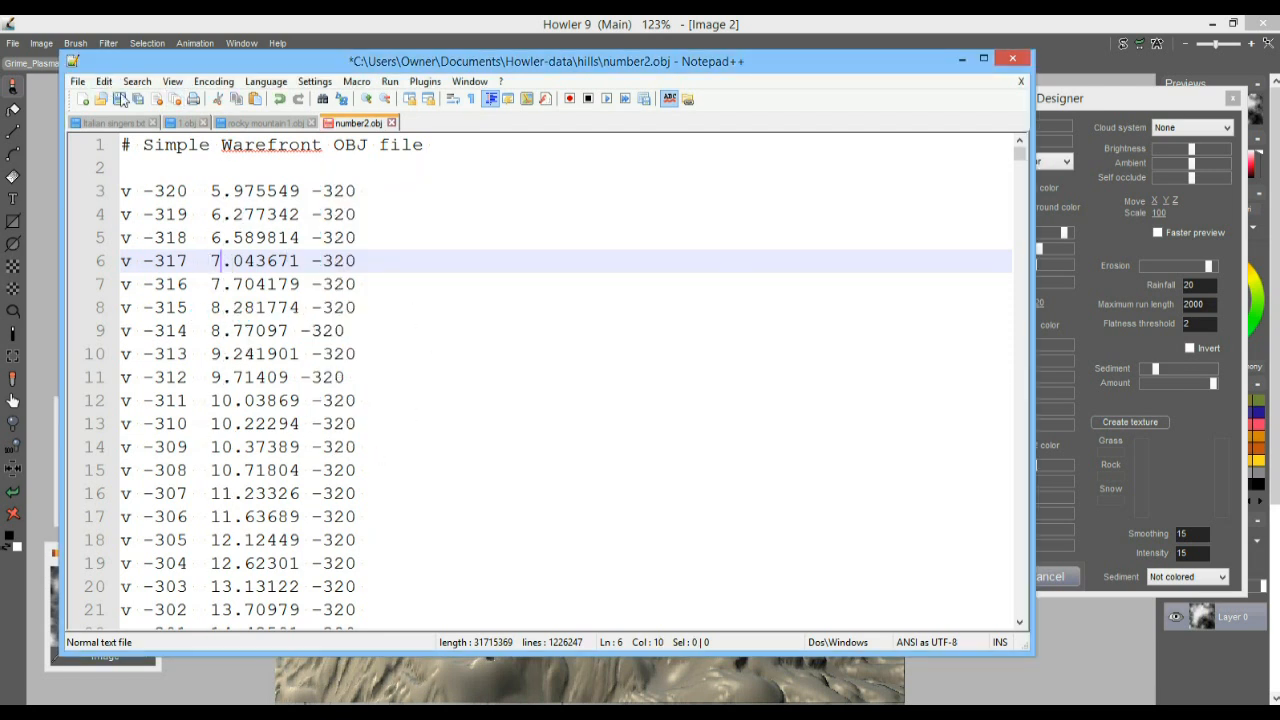
pyautogui.click(120, 100)
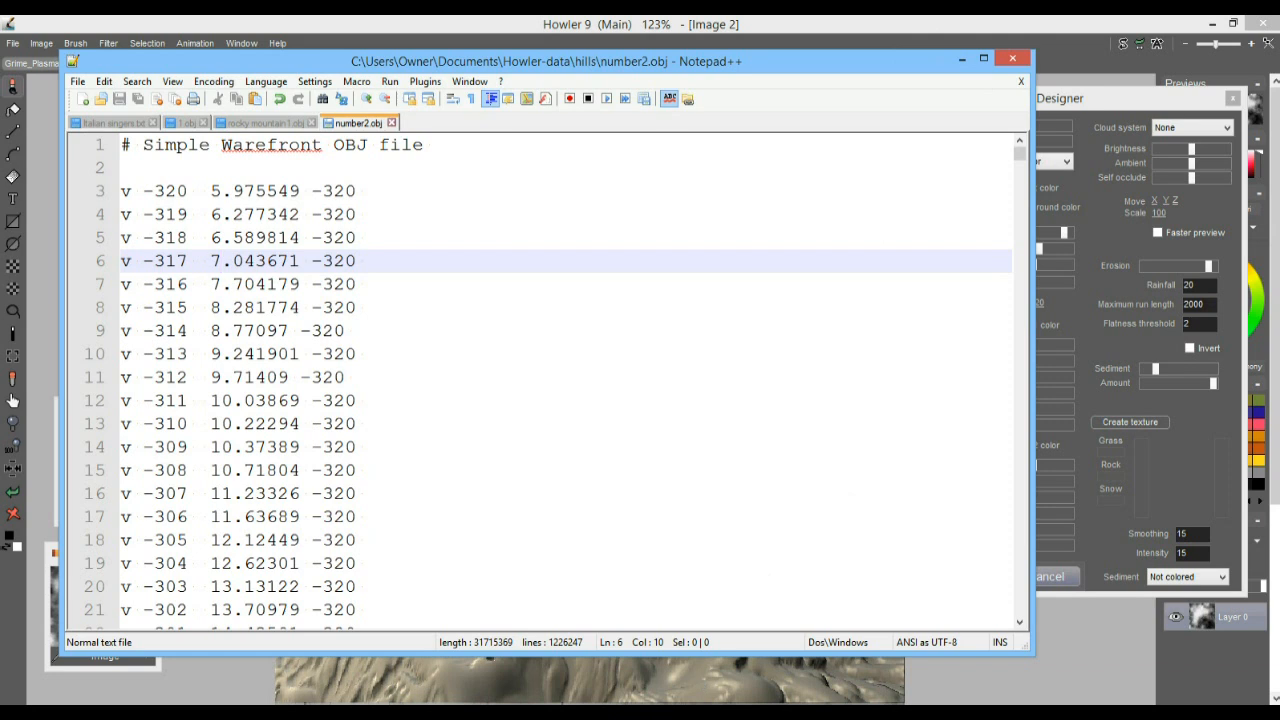
# Step: Switch to Carrara and inspect the hill2.obj terrain mesh up close from several angles
pyautogui.hotkey('alt', 'Tab')
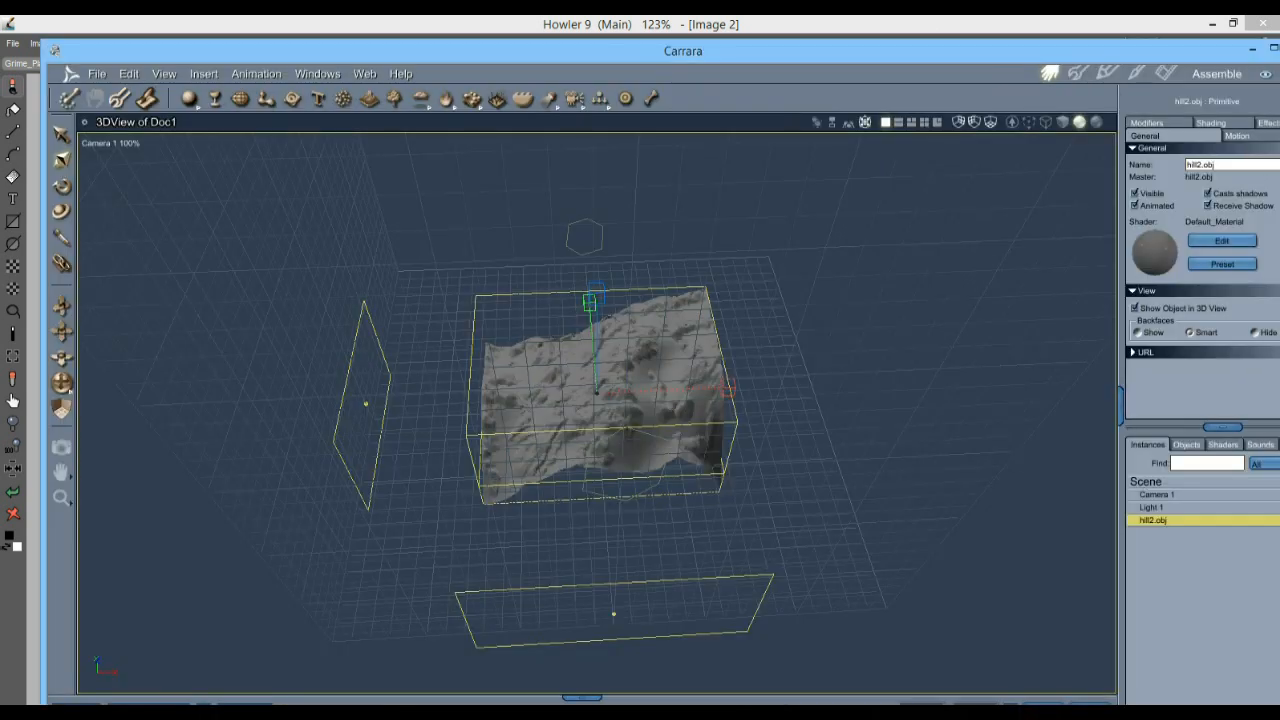
pyautogui.moveTo(552, 411); pyautogui.dragTo(590, 364)
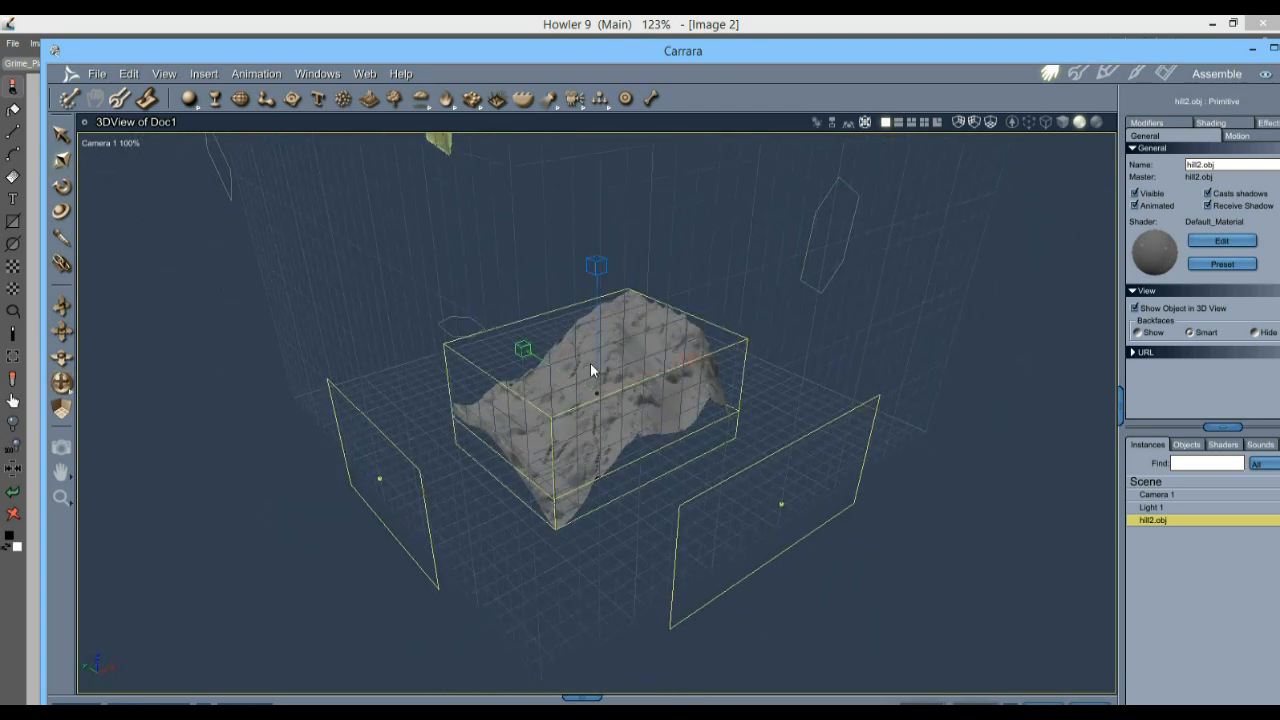
pyautogui.scroll(8, 590, 364)
pyautogui.moveTo(583, 311); pyautogui.dragTo(569, 279)
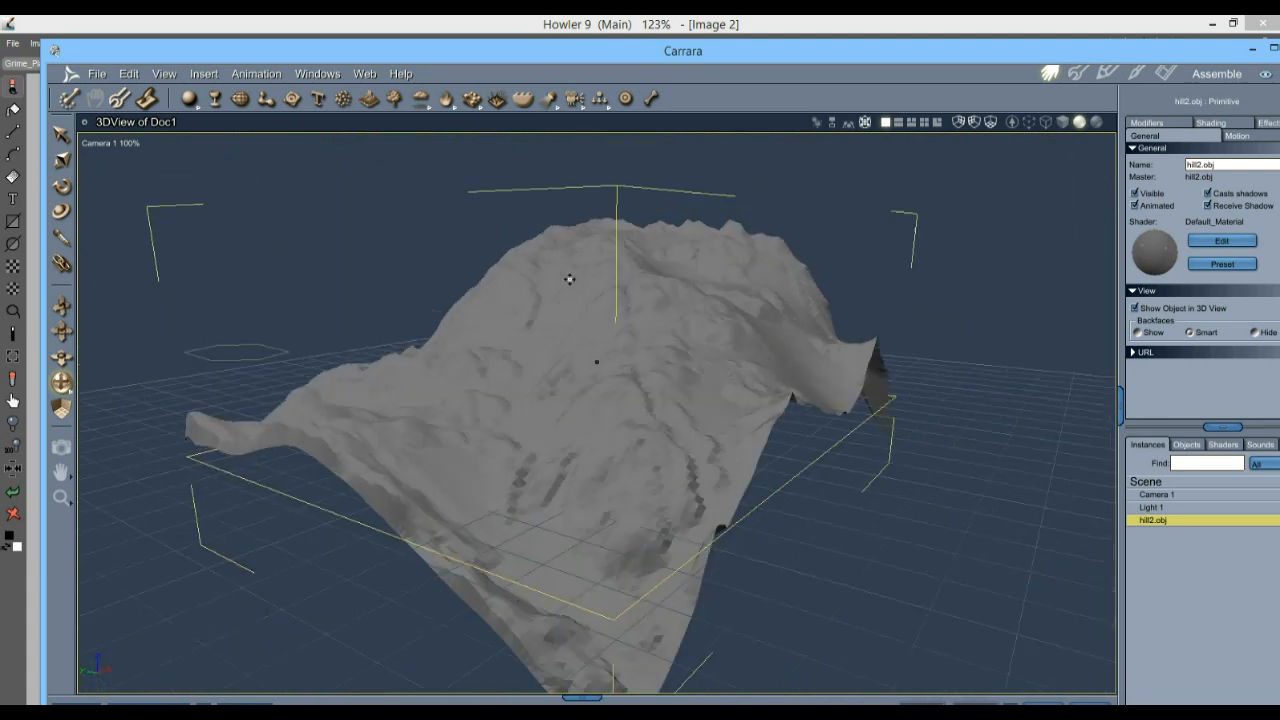
pyautogui.moveTo(374, 301); pyautogui.dragTo(500, 320)
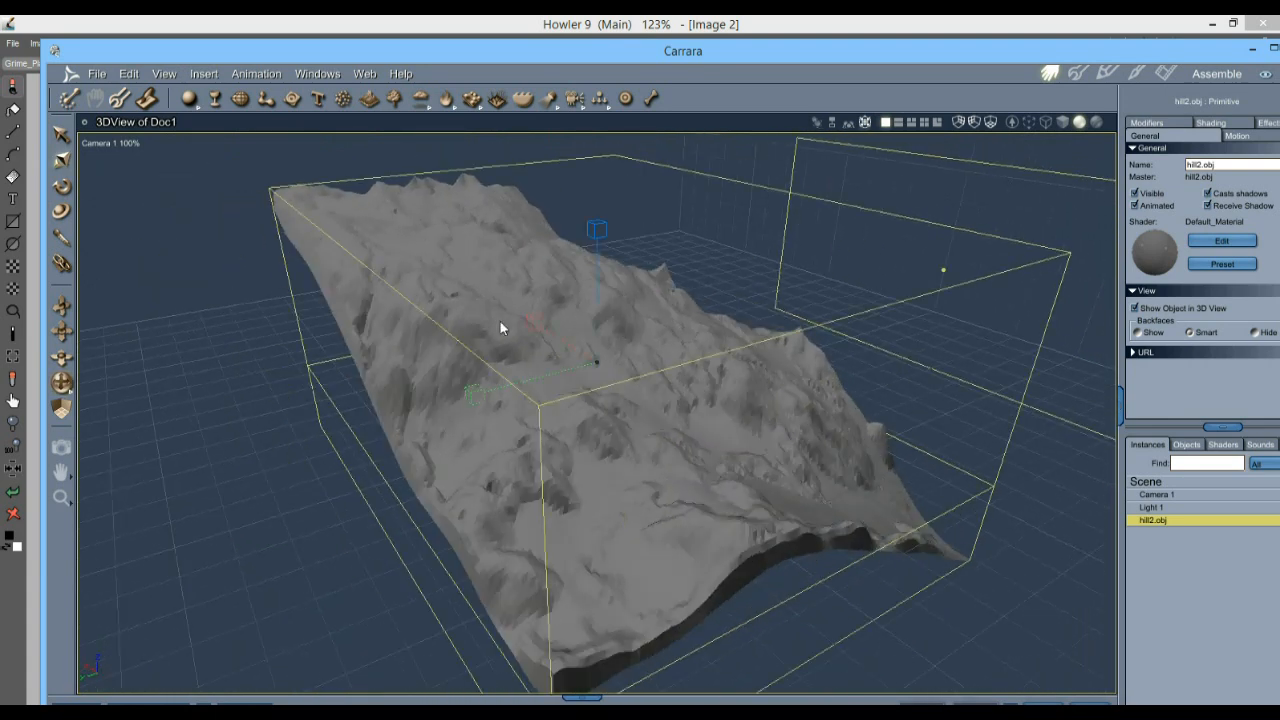
pyautogui.moveTo(661, 299); pyautogui.dragTo(440, 259)
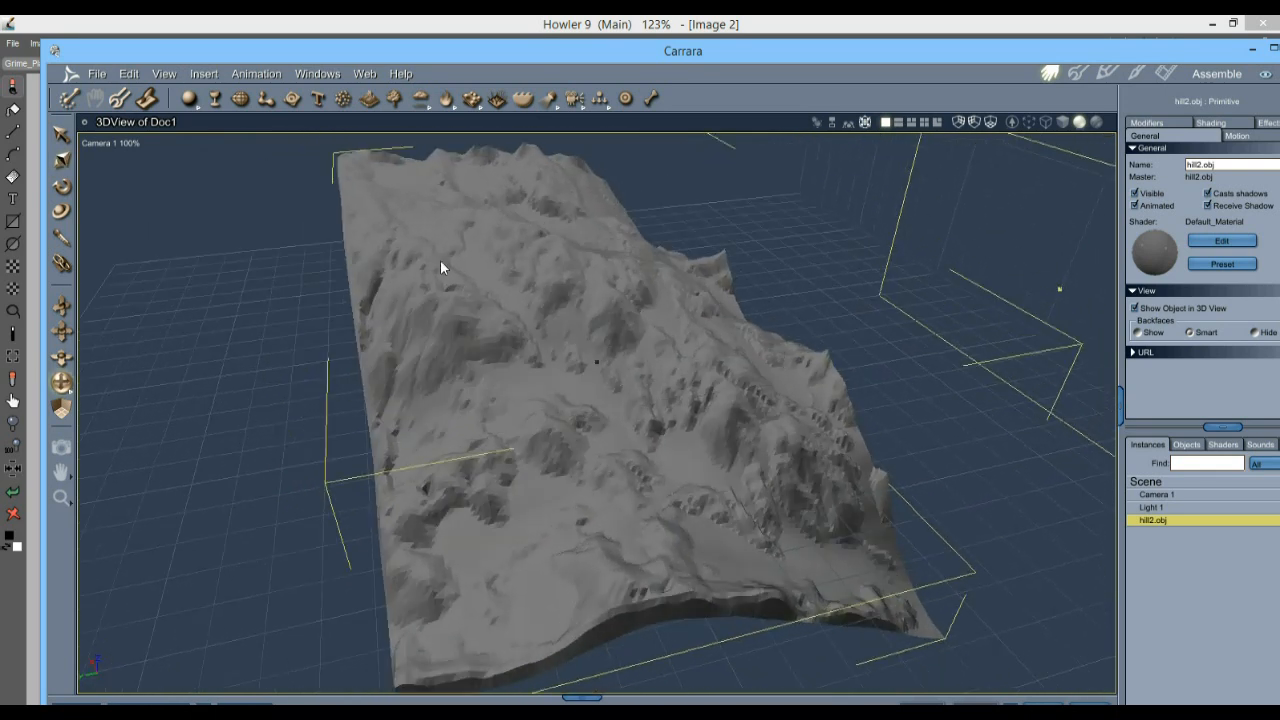
# Step: Delete the hill2.obj terrain and import number2.obj from the hills folder with the default OBJ import options
pyautogui.press('Delete')
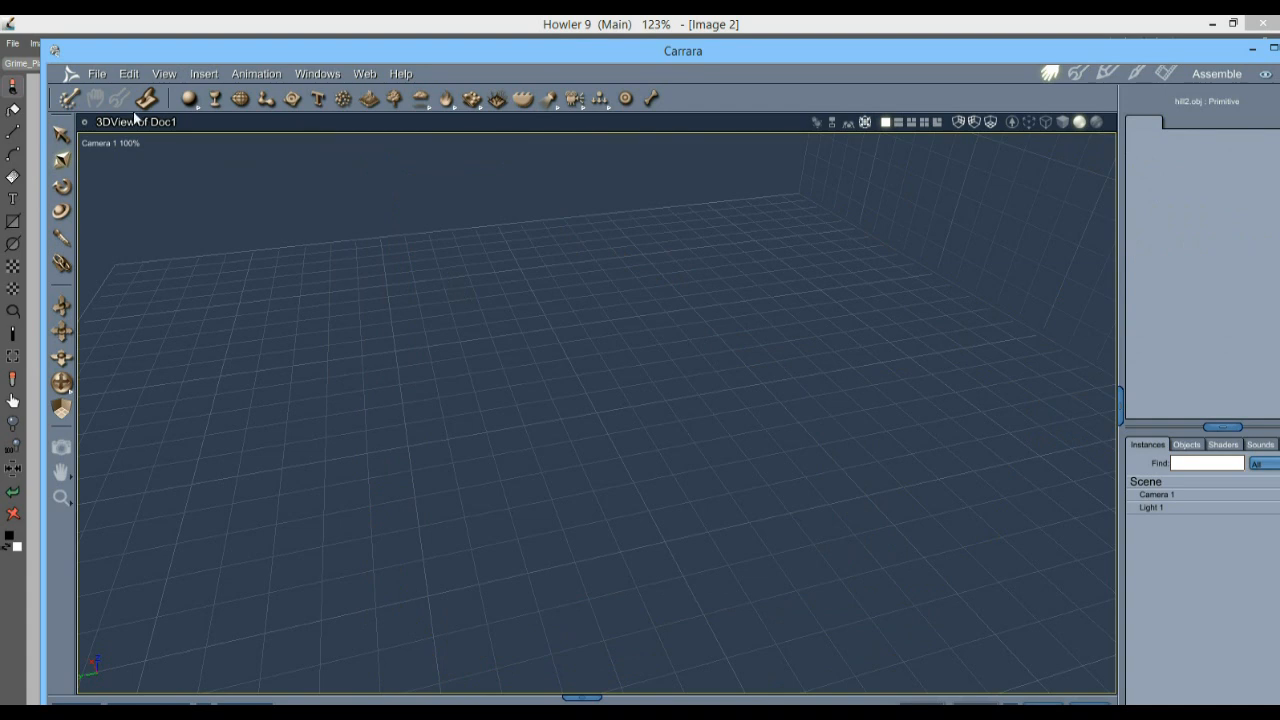
pyautogui.click(96, 76)
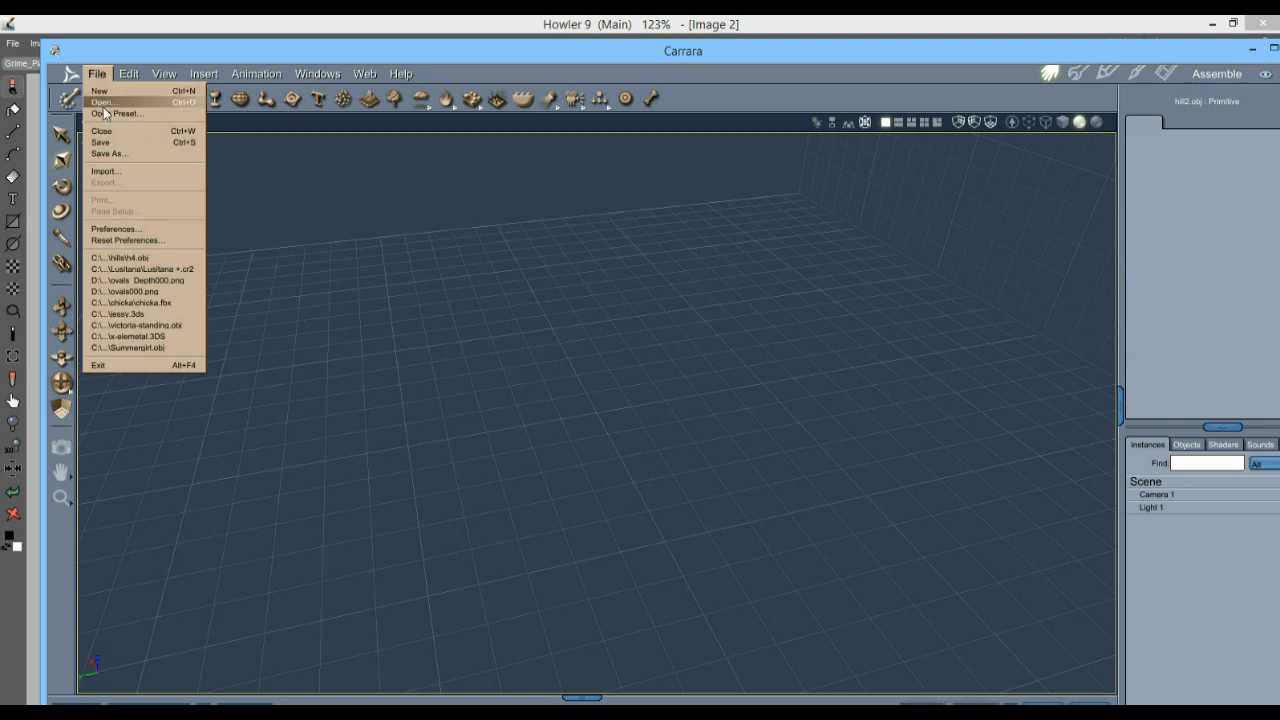
pyautogui.click(122, 170)
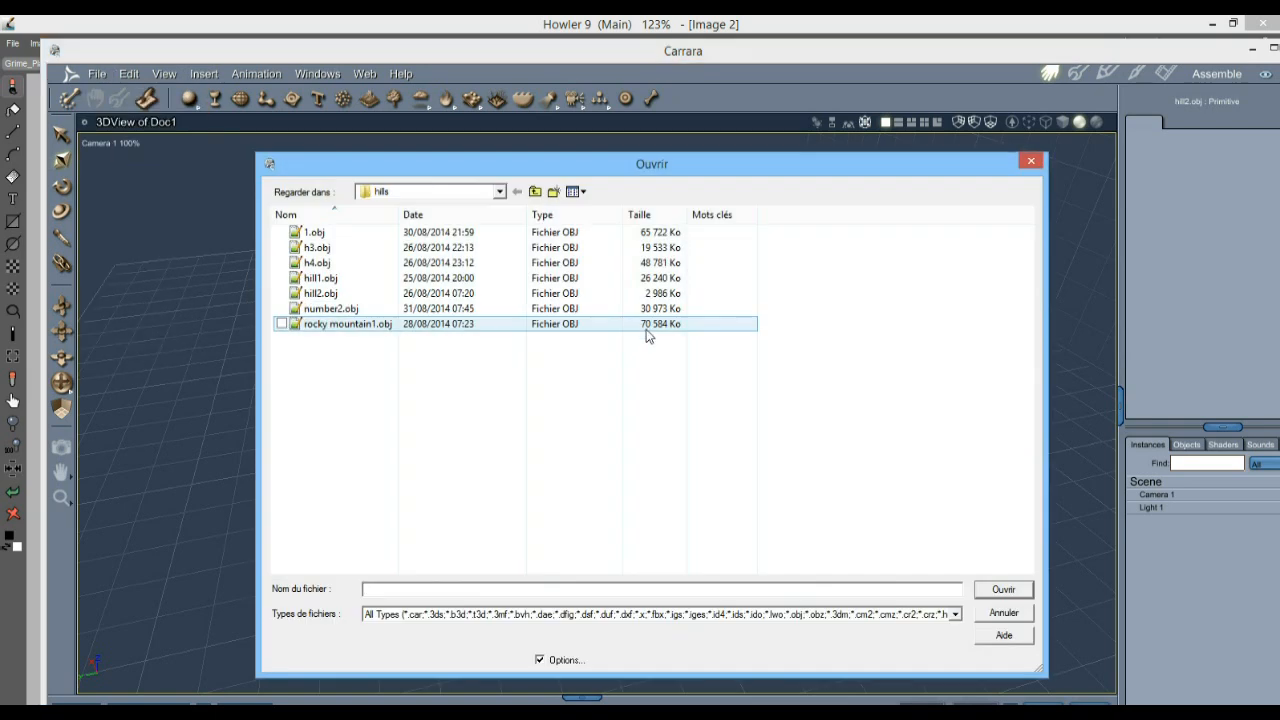
pyautogui.click(336, 310)
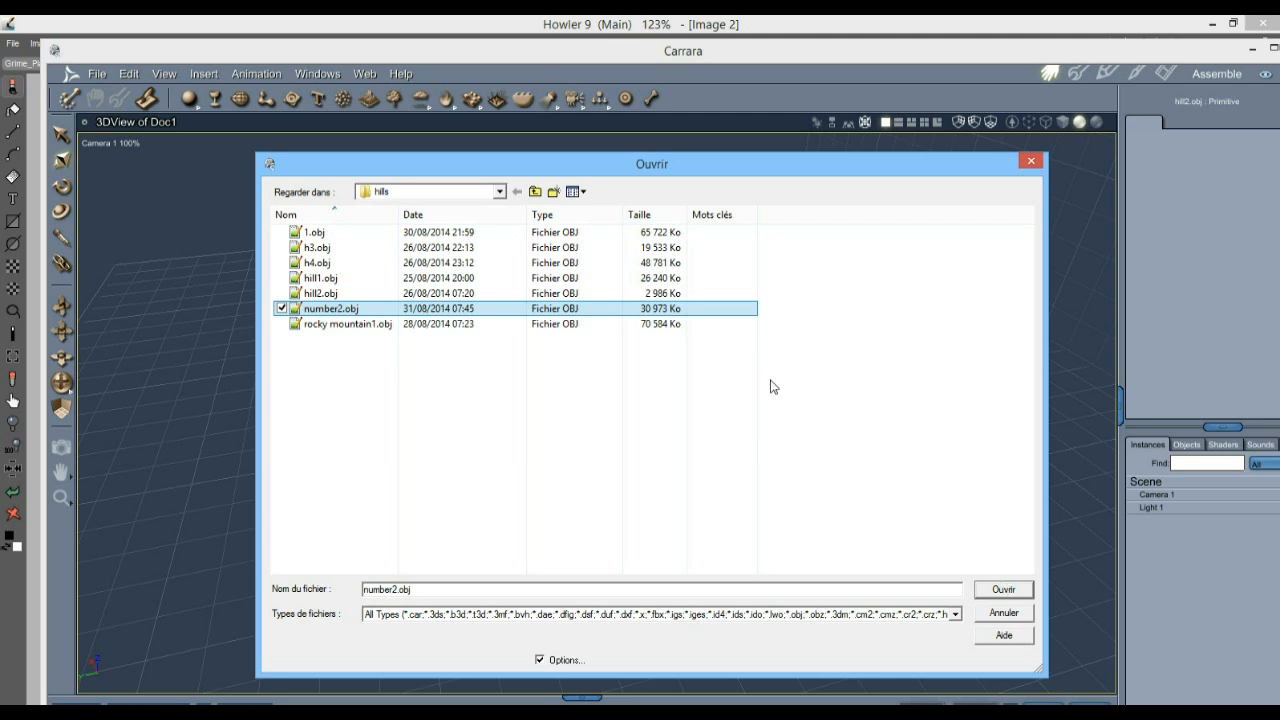
pyautogui.click(1004, 590)
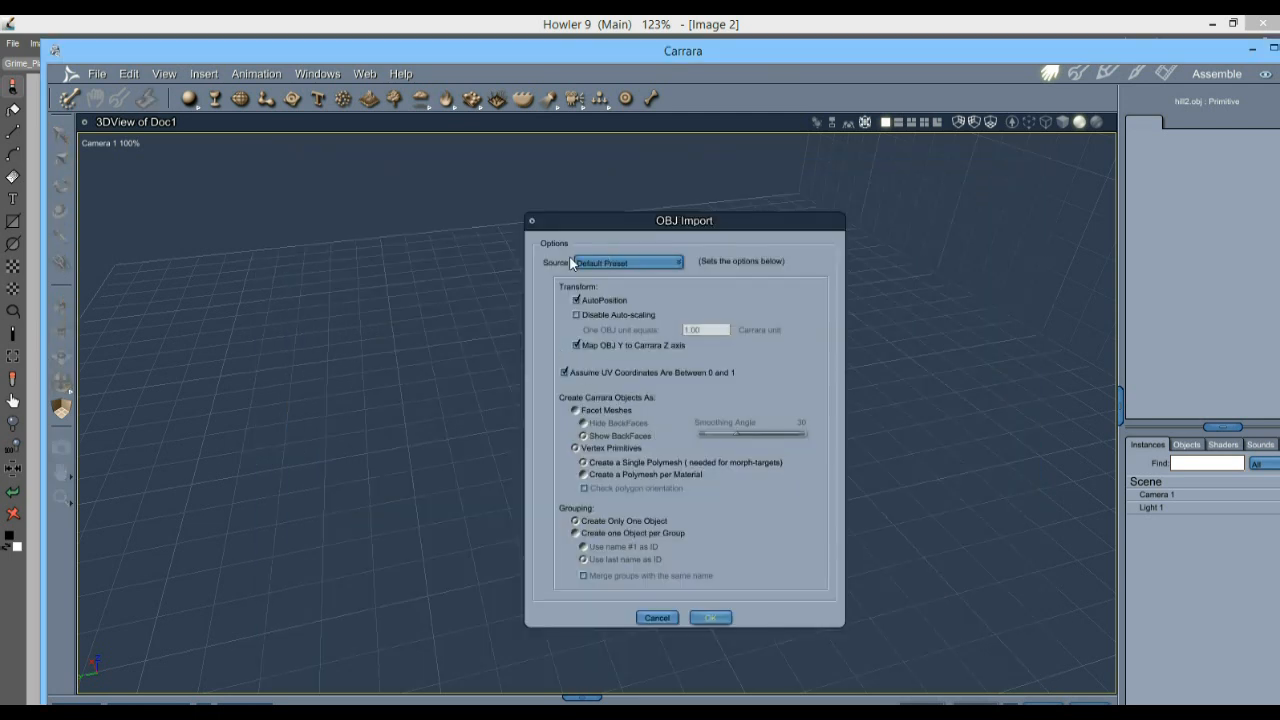
pyautogui.moveTo(624, 225); pyautogui.dragTo(465, 195)
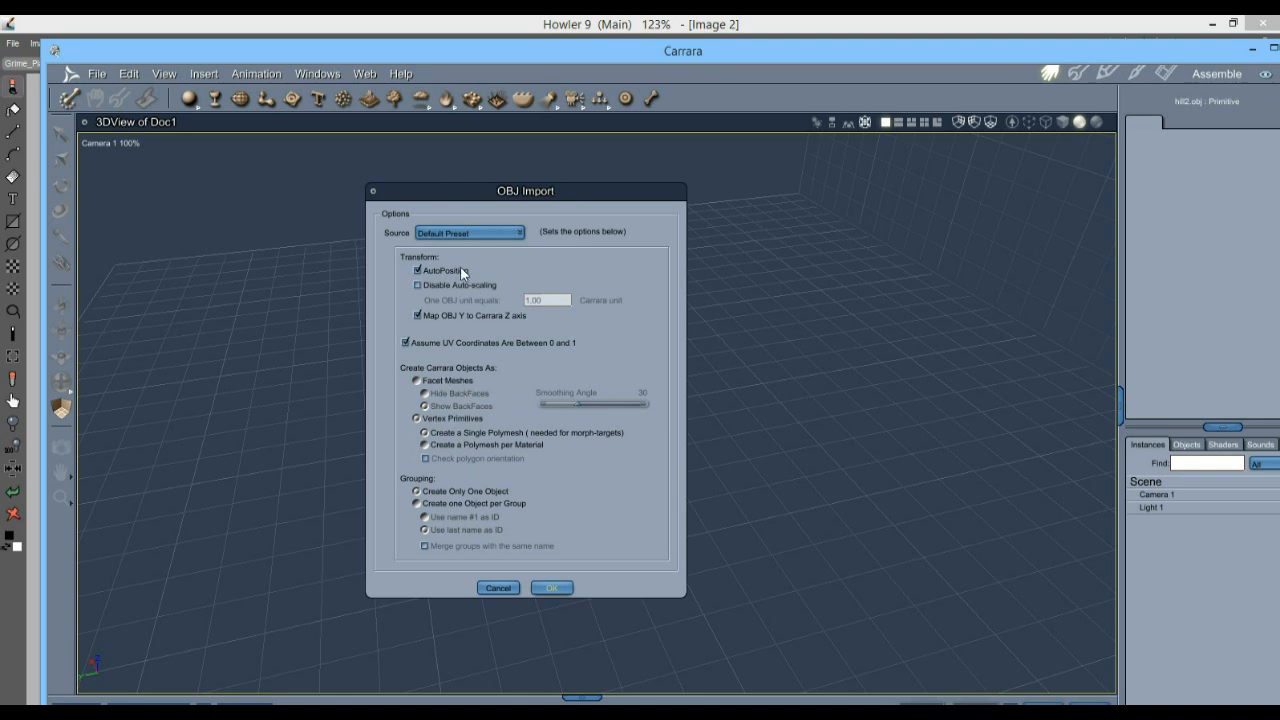
pyautogui.click(553, 587)
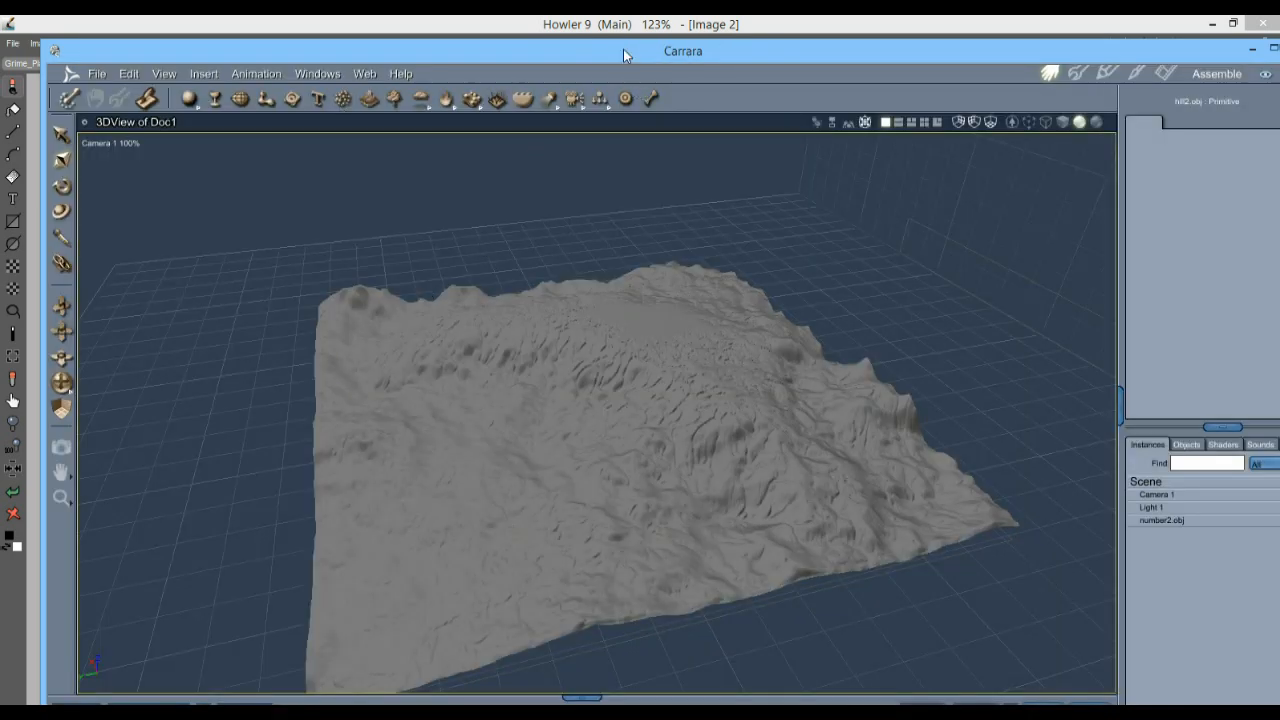
# Step: Inspect the imported number2.obj terrain up close from a lower angle and test-render a large area of the view
pyautogui.click(659, 455)
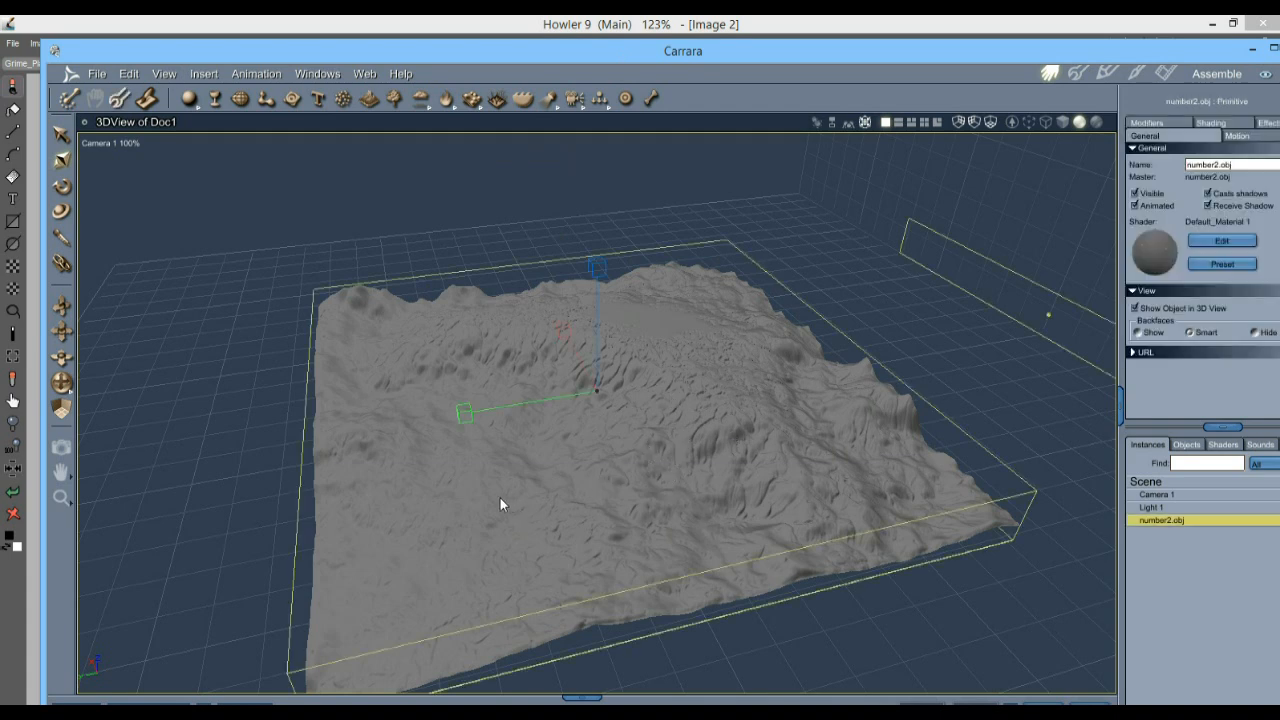
pyautogui.moveTo(494, 513); pyautogui.dragTo(567, 453)
pyautogui.scroll(3, 601, 384)
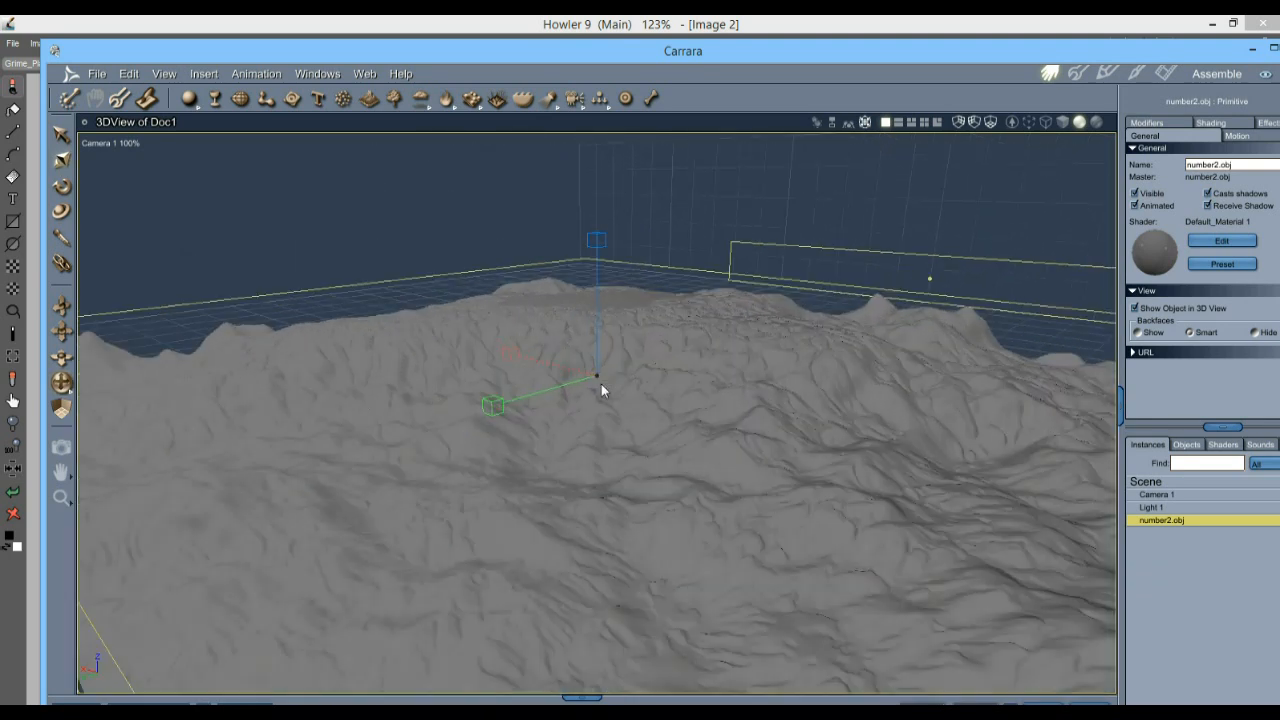
pyautogui.scroll(2, 617, 401)
pyautogui.moveTo(666, 415); pyautogui.dragTo(635, 411)
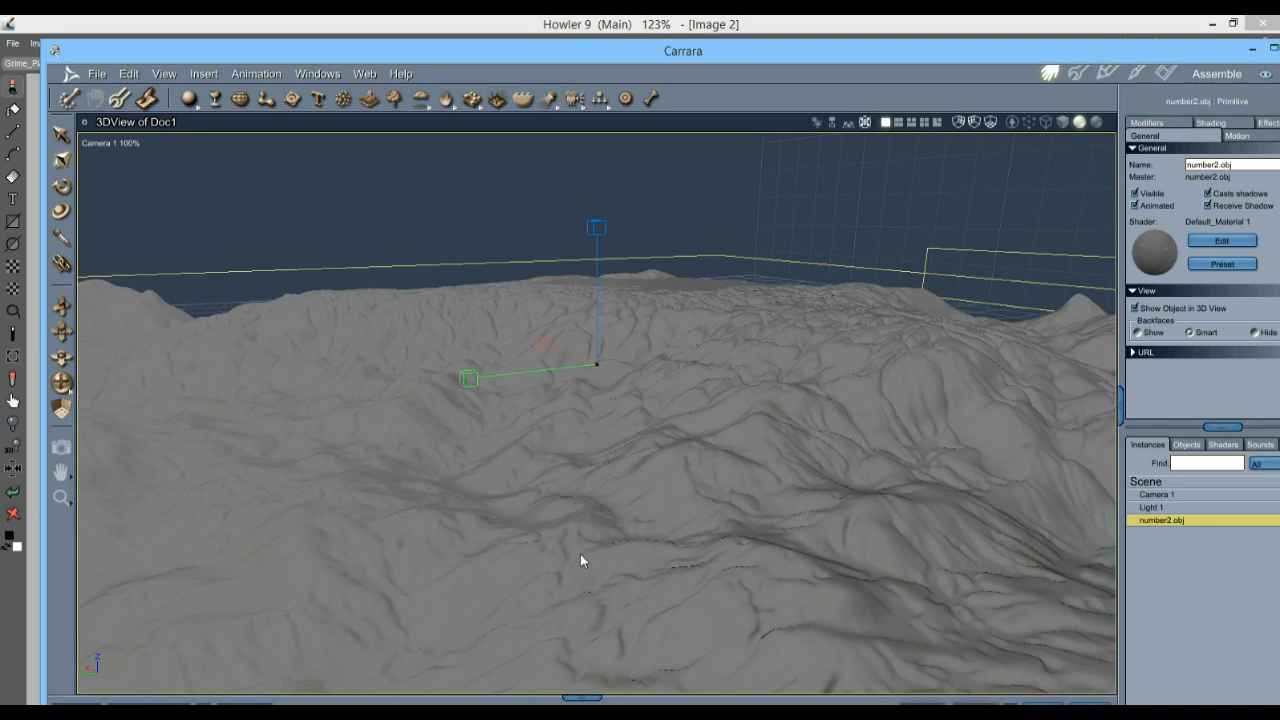
pyautogui.click(61, 447)
pyautogui.moveTo(275, 252); pyautogui.dragTo(1031, 640)
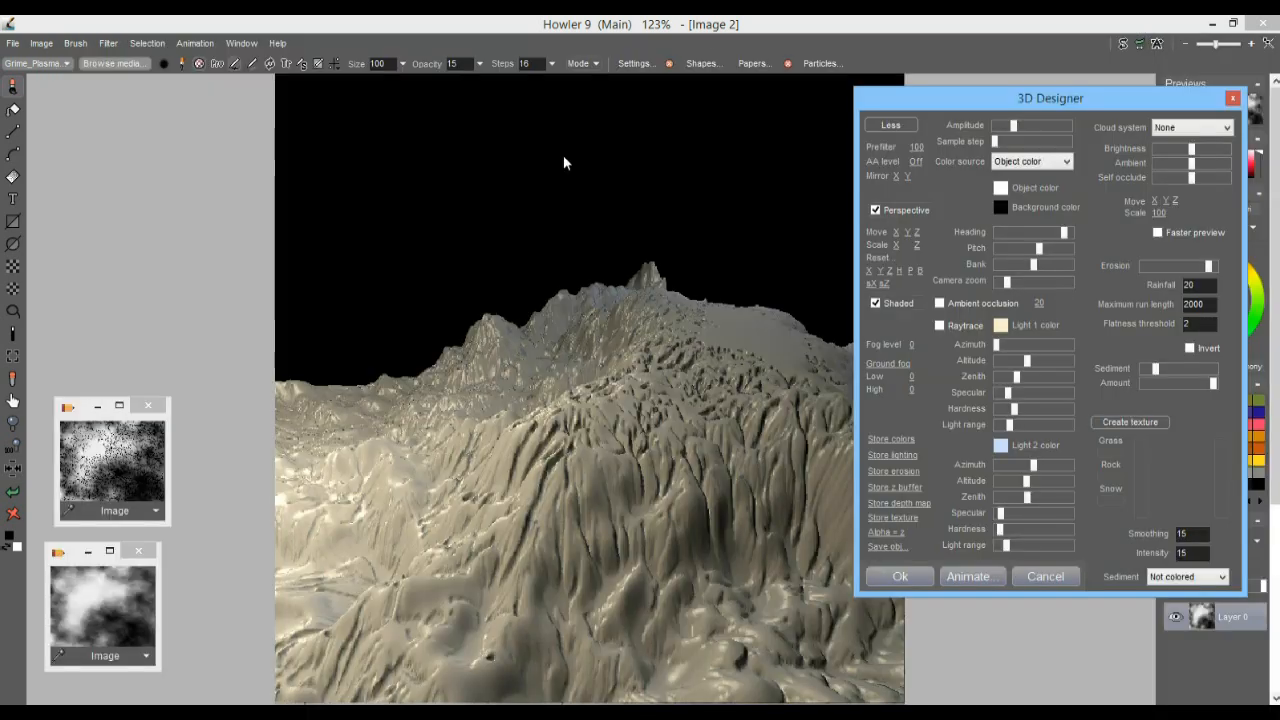
# Step: Switch to Howler and create a grass, rock and snow texture for the terrain in 3D Designer
pyautogui.moveTo(951, 96); pyautogui.dragTo(184, 98)
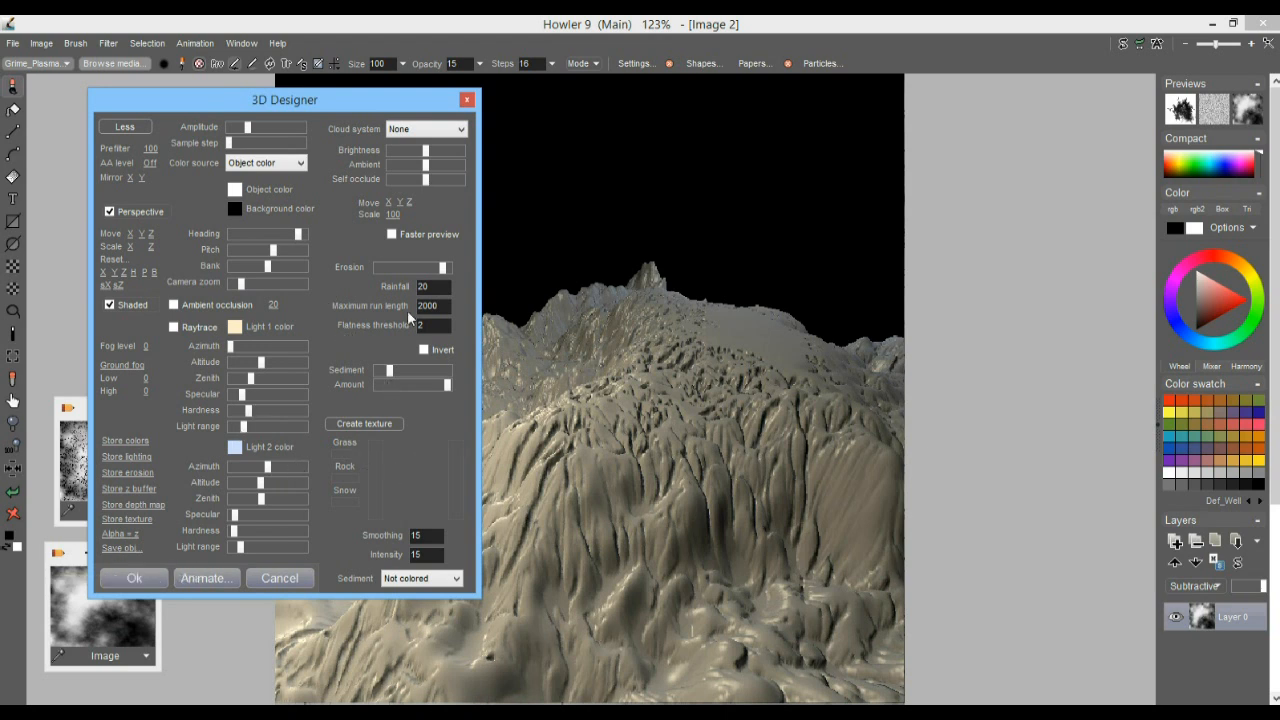
pyautogui.moveTo(161, 98); pyautogui.dragTo(813, 125)
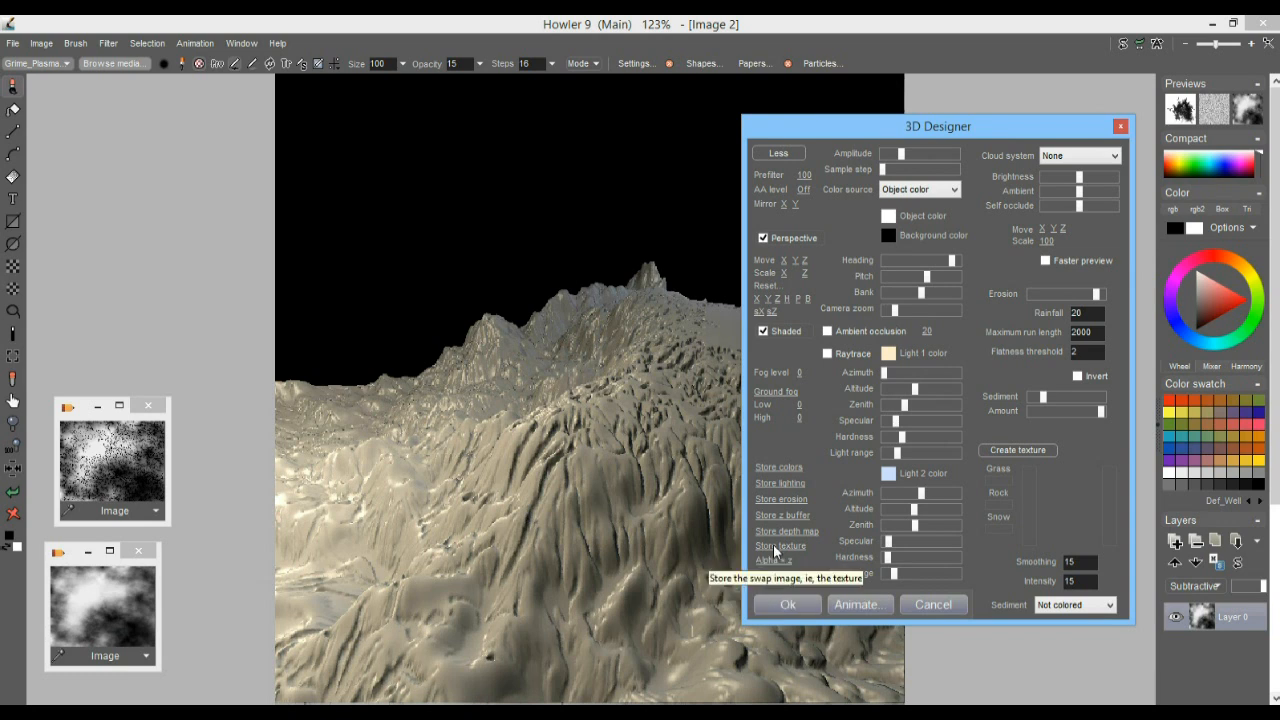
pyautogui.click(1020, 451)
pyautogui.click(725, 424)
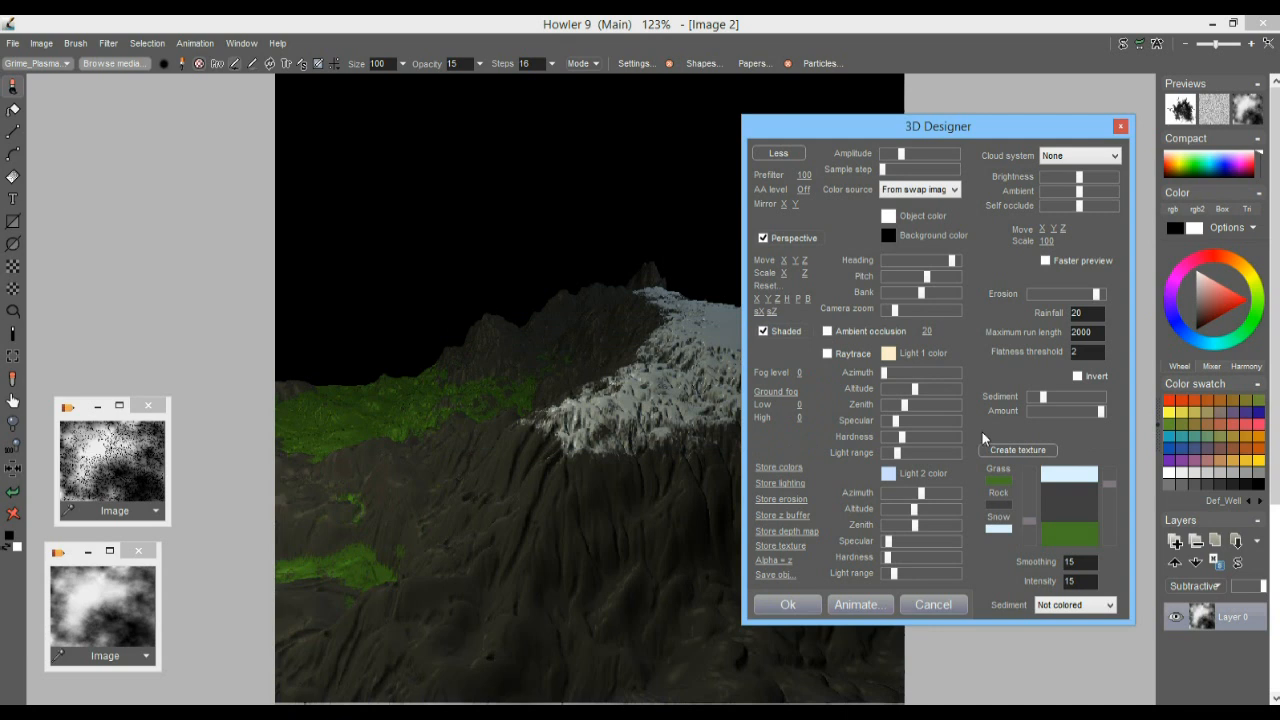
# Step: Lower the texture's snow line, raise its grass line slightly and color the sediment as Snow
pyautogui.moveTo(970, 126); pyautogui.dragTo(1095, 70)
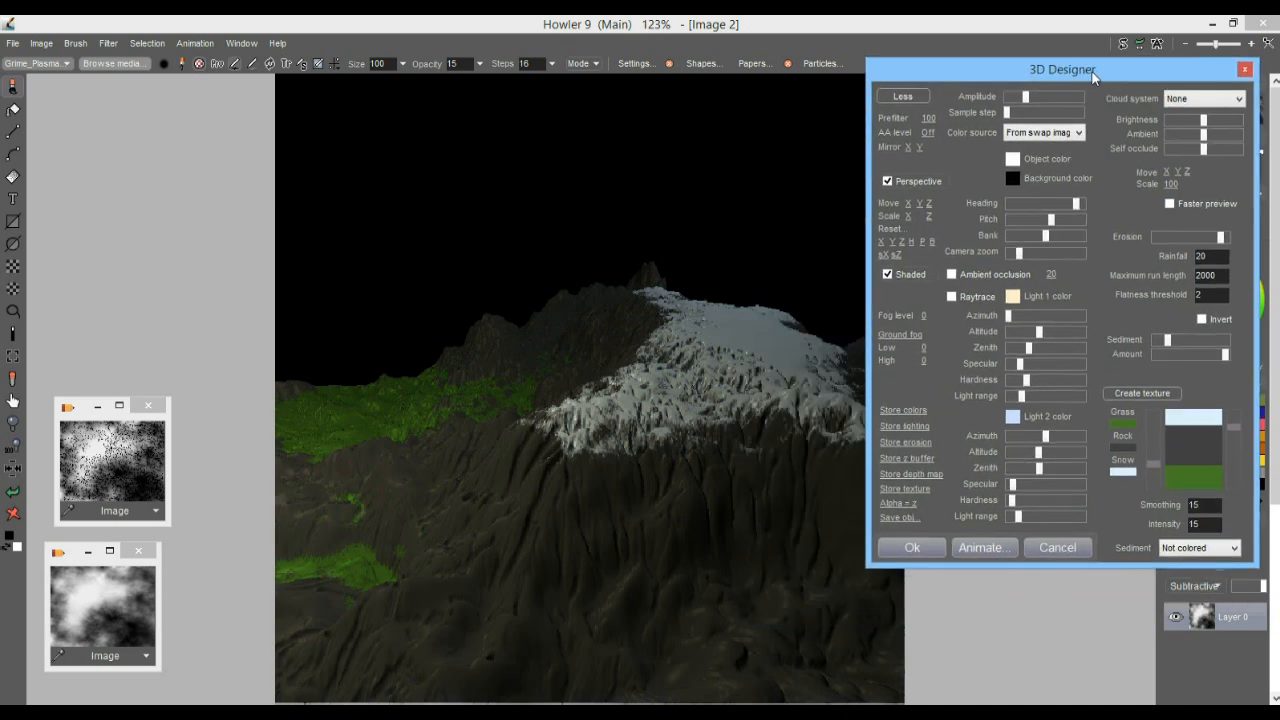
pyautogui.moveTo(1234, 427); pyautogui.dragTo(1235, 442)
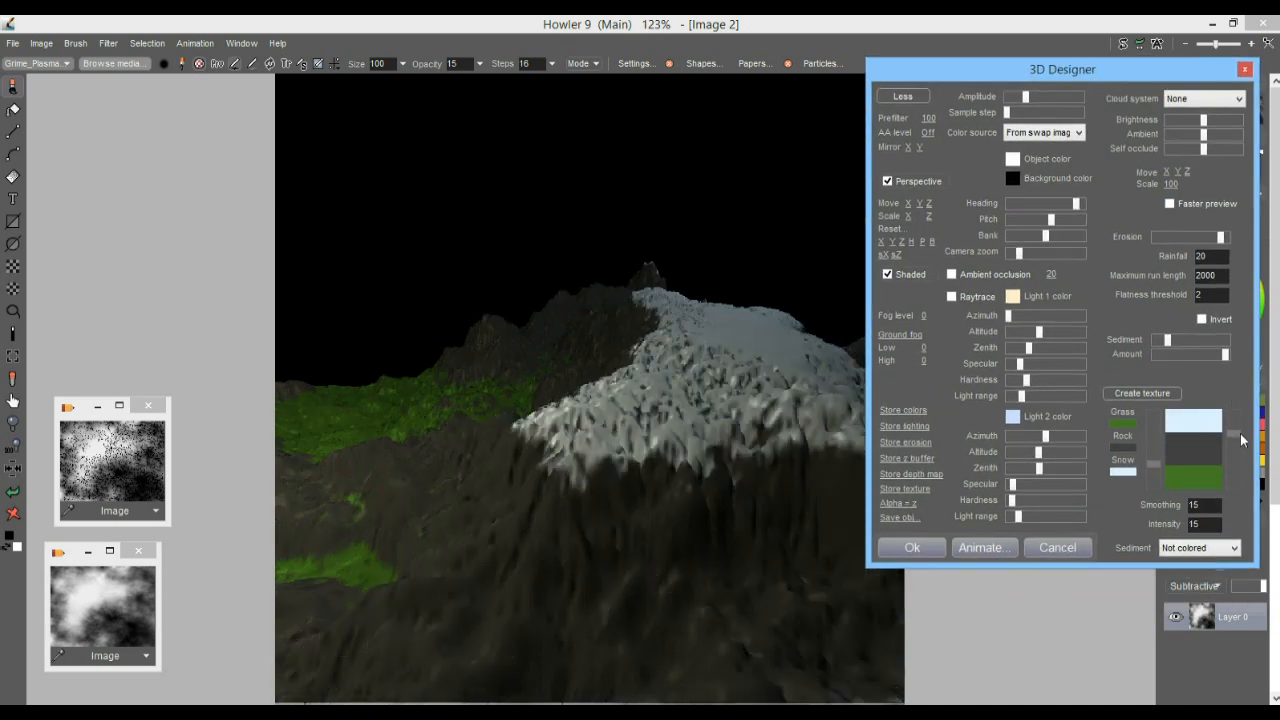
pyautogui.moveTo(1150, 462)
pyautogui.mouseDown()
pyautogui.moveTo(1152, 479)
pyautogui.moveTo(1152, 431)
pyautogui.moveTo(1152, 458)
pyautogui.mouseUp()
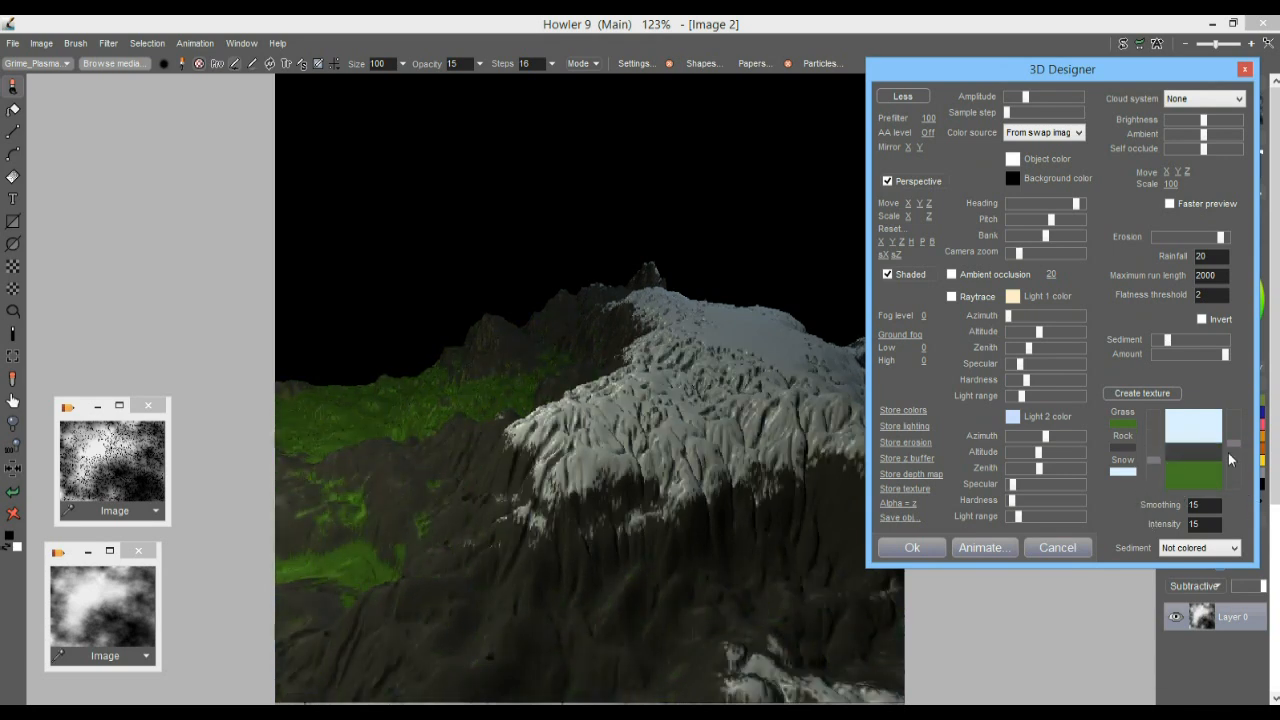
pyautogui.click(1197, 548)
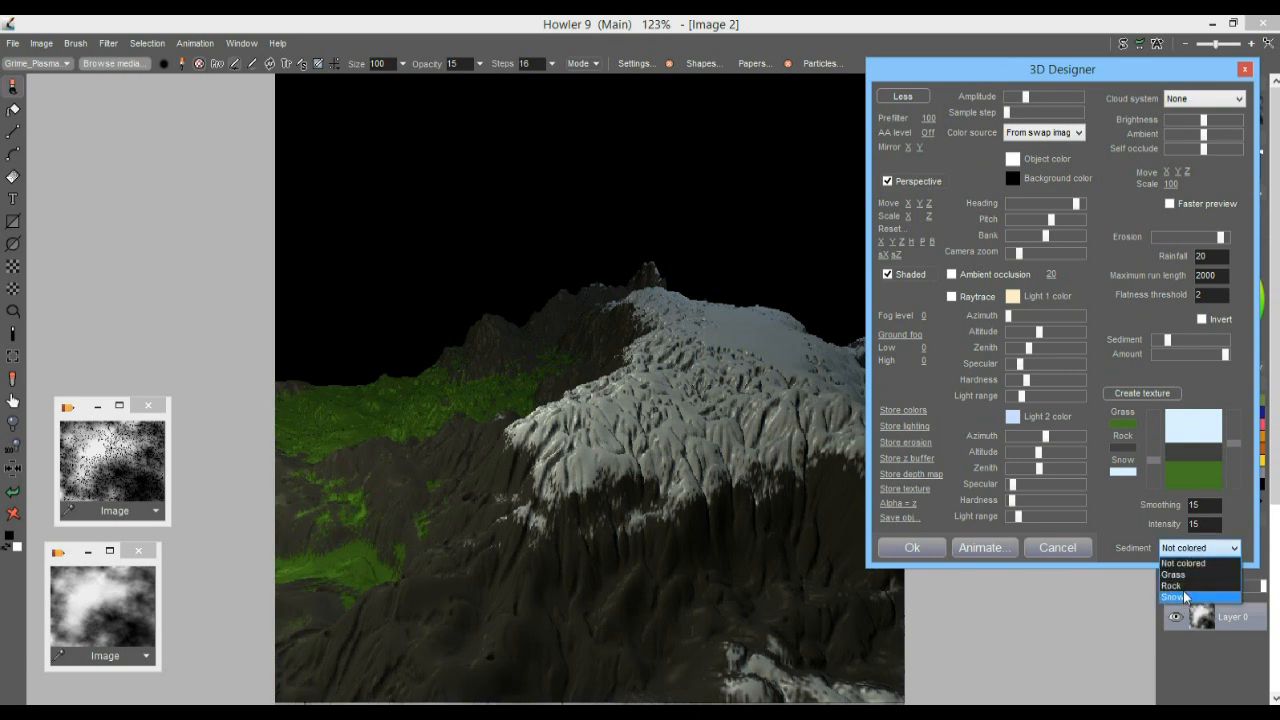
pyautogui.click(1187, 598)
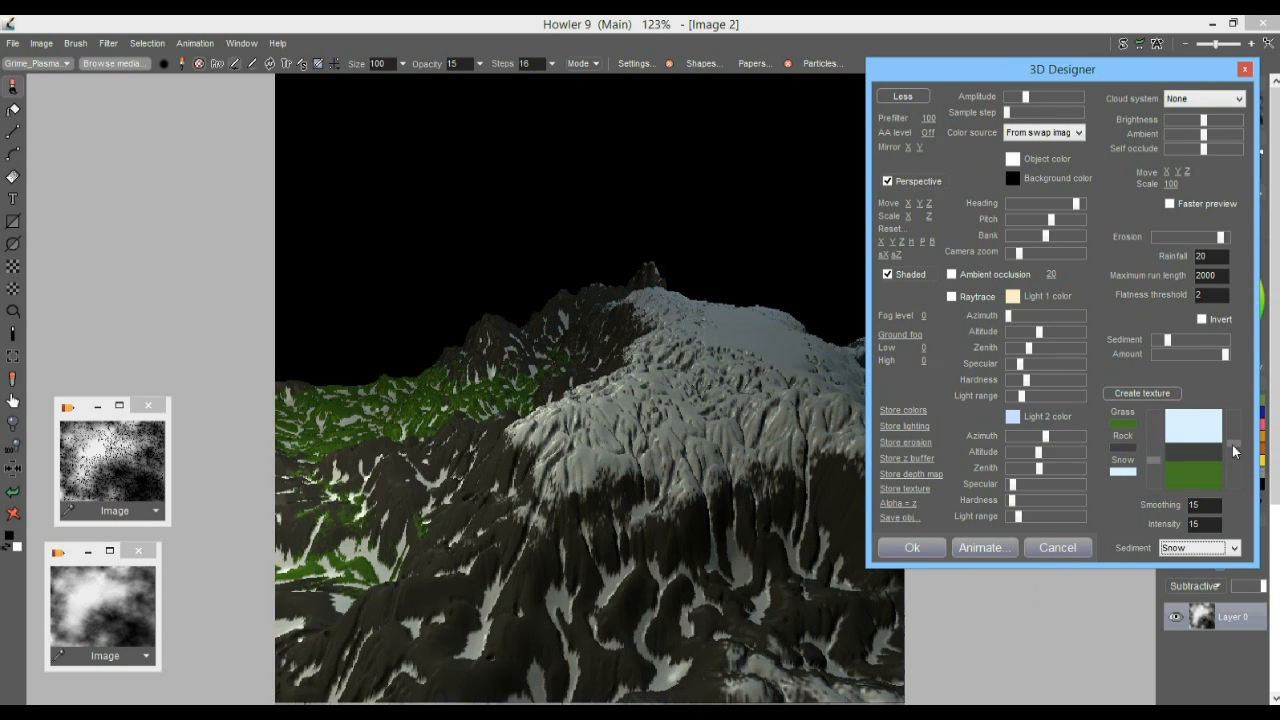
pyautogui.click(1236, 444)
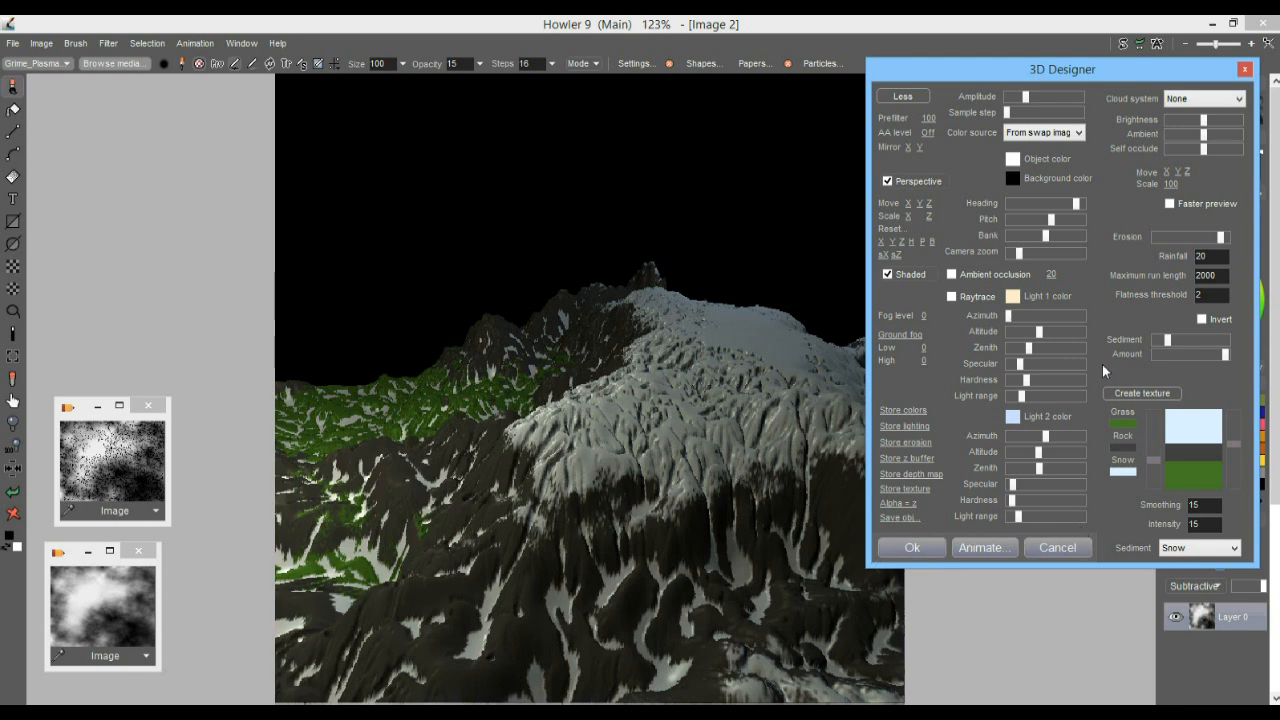
# Step: Store the terrain's erosion map and lighting map as separate images
pyautogui.click(917, 443)
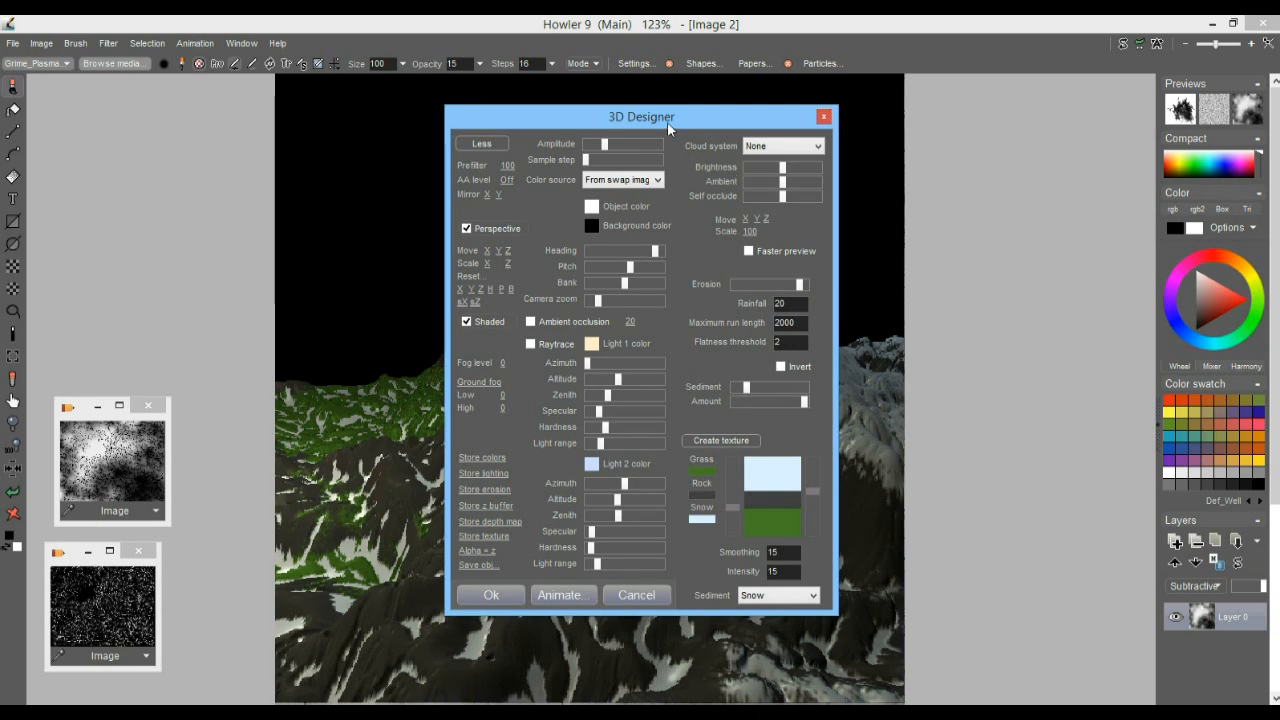
pyautogui.moveTo(670, 125); pyautogui.dragTo(953, 136)
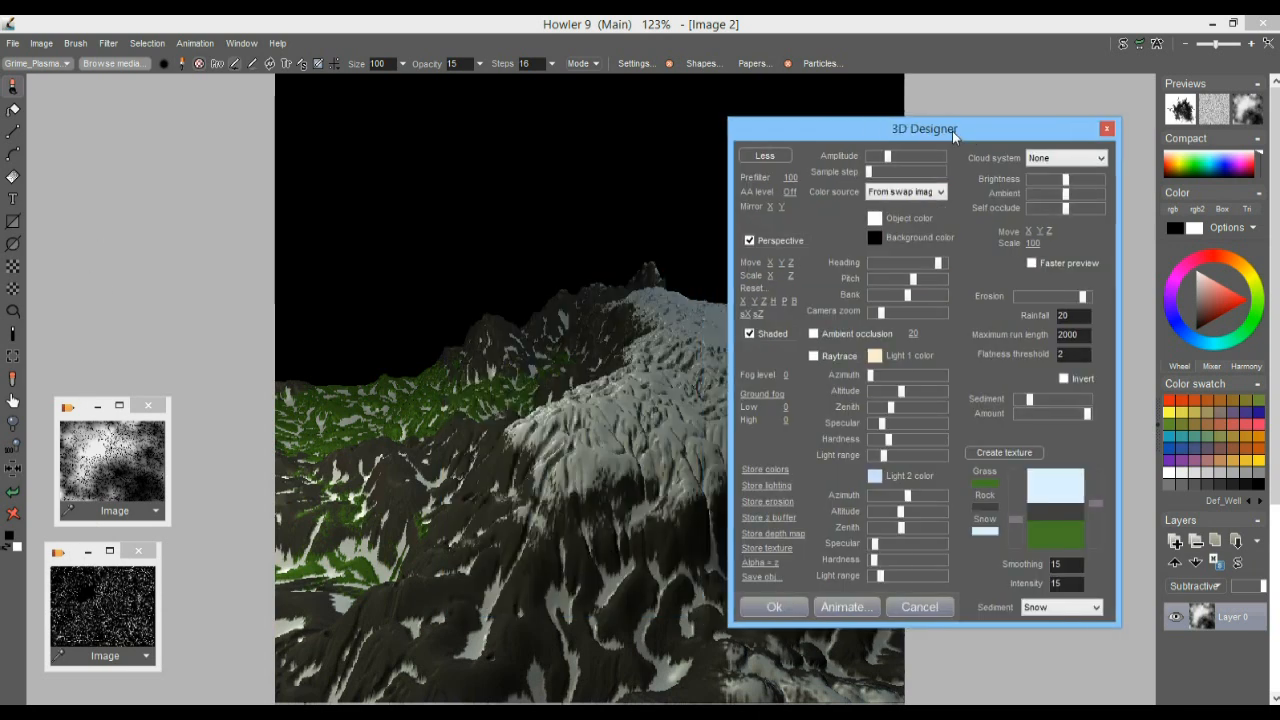
pyautogui.click(783, 486)
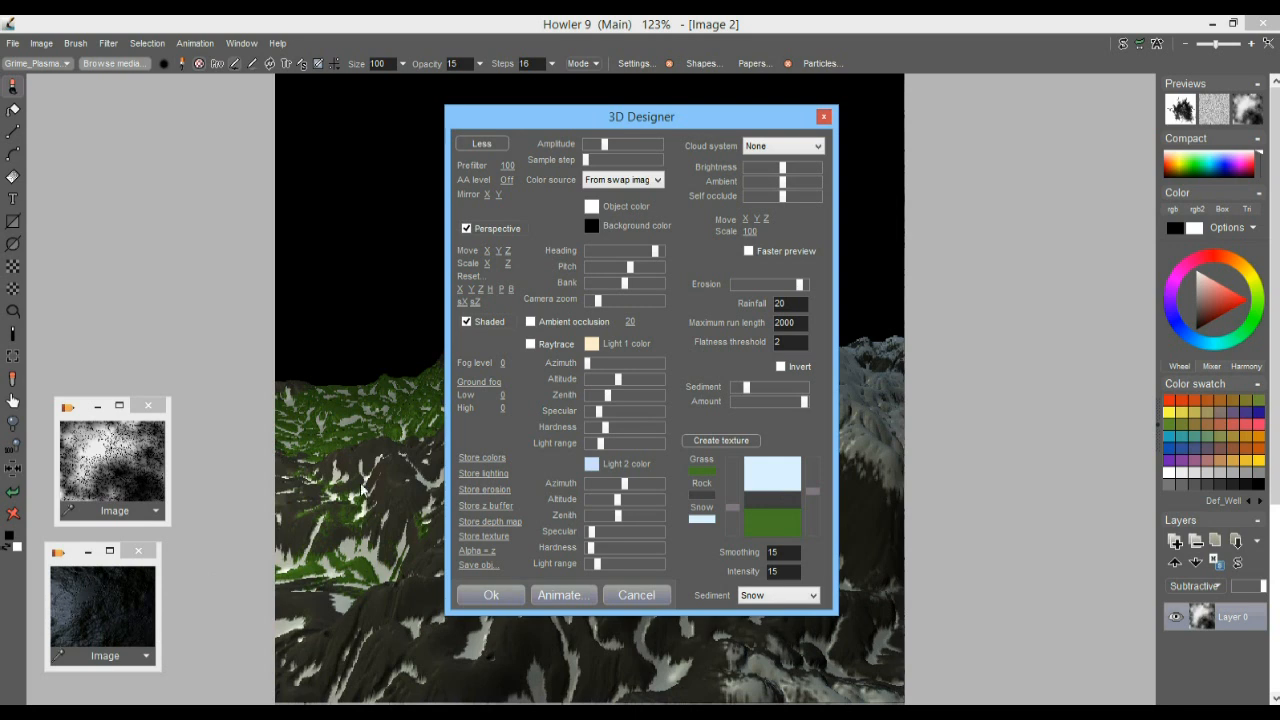
pyautogui.moveTo(649, 111); pyautogui.dragTo(807, 118)
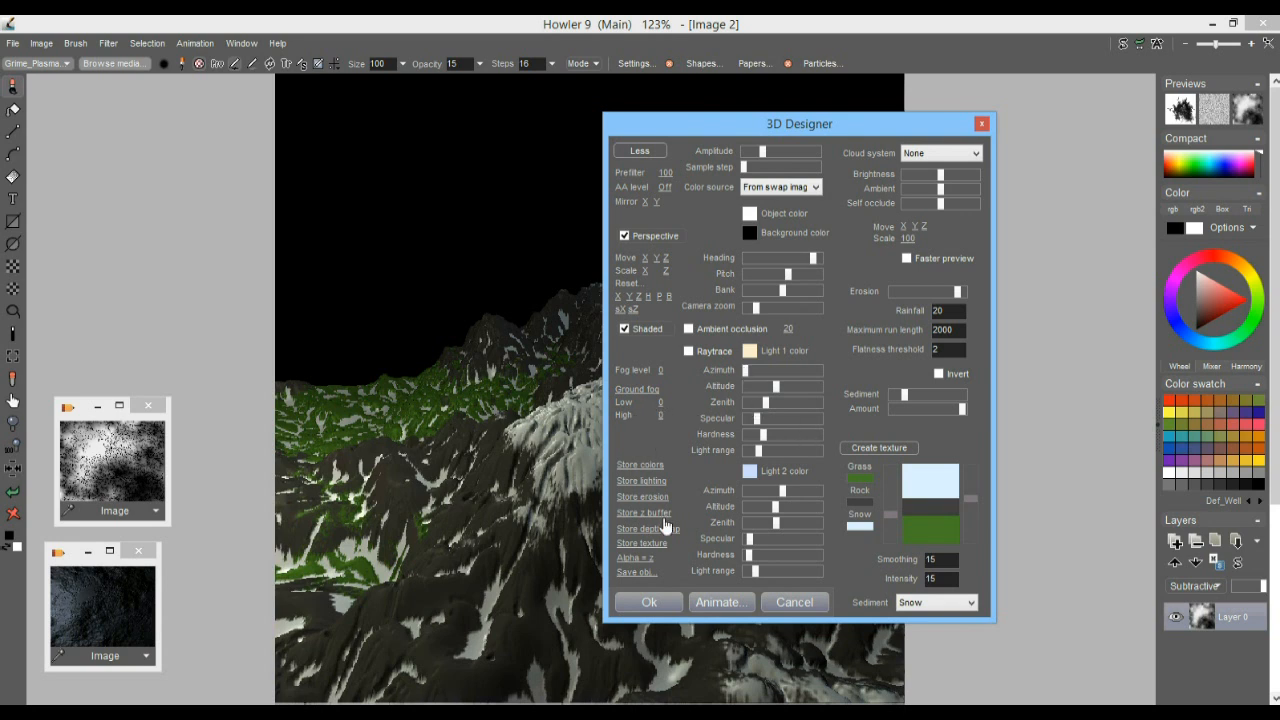
# Step: Store the terrain's colors map and its grass, rock and snow texture as images
pyautogui.click(641, 466)
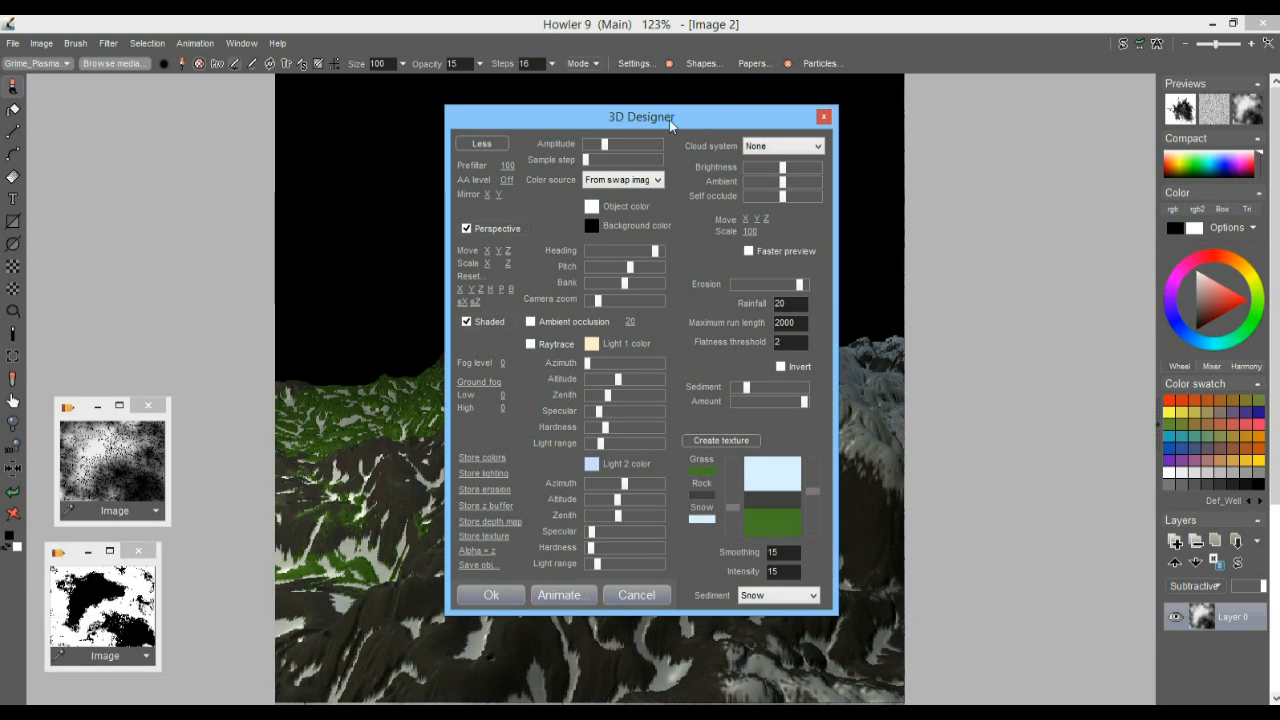
pyautogui.moveTo(688, 105); pyautogui.dragTo(909, 109)
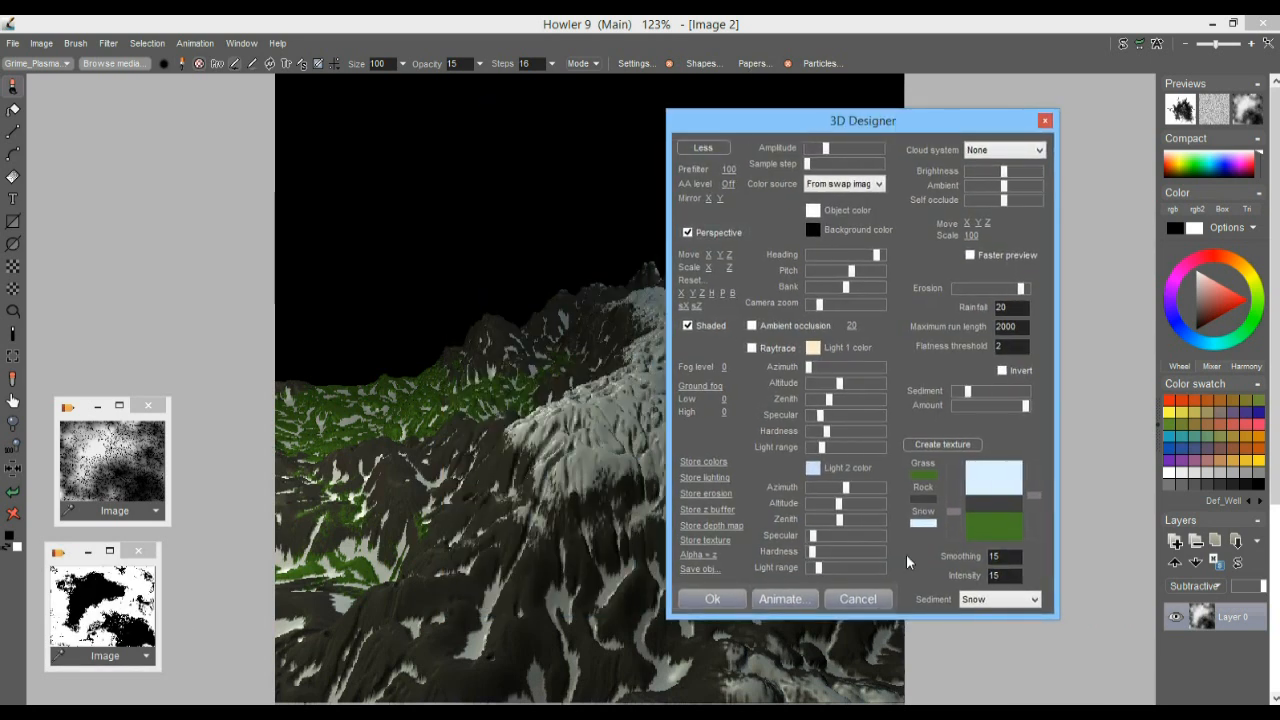
pyautogui.click(700, 538)
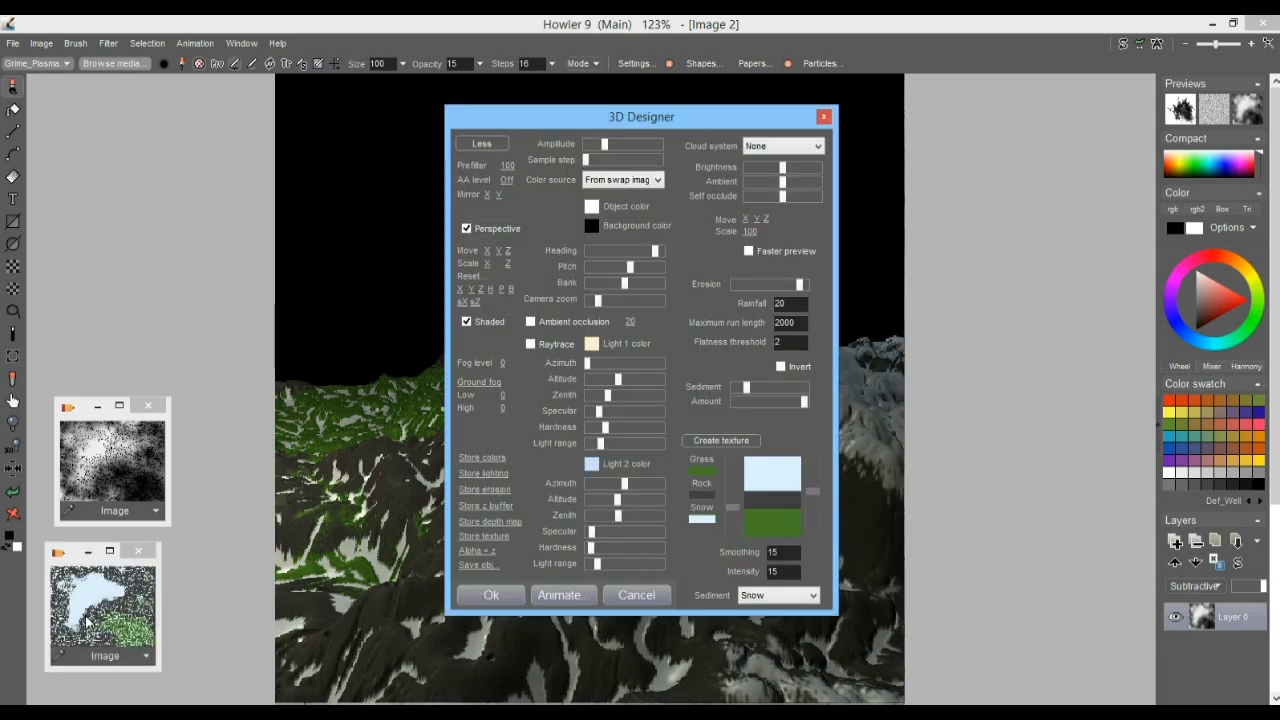
pyautogui.moveTo(536, 116); pyautogui.dragTo(912, 97)
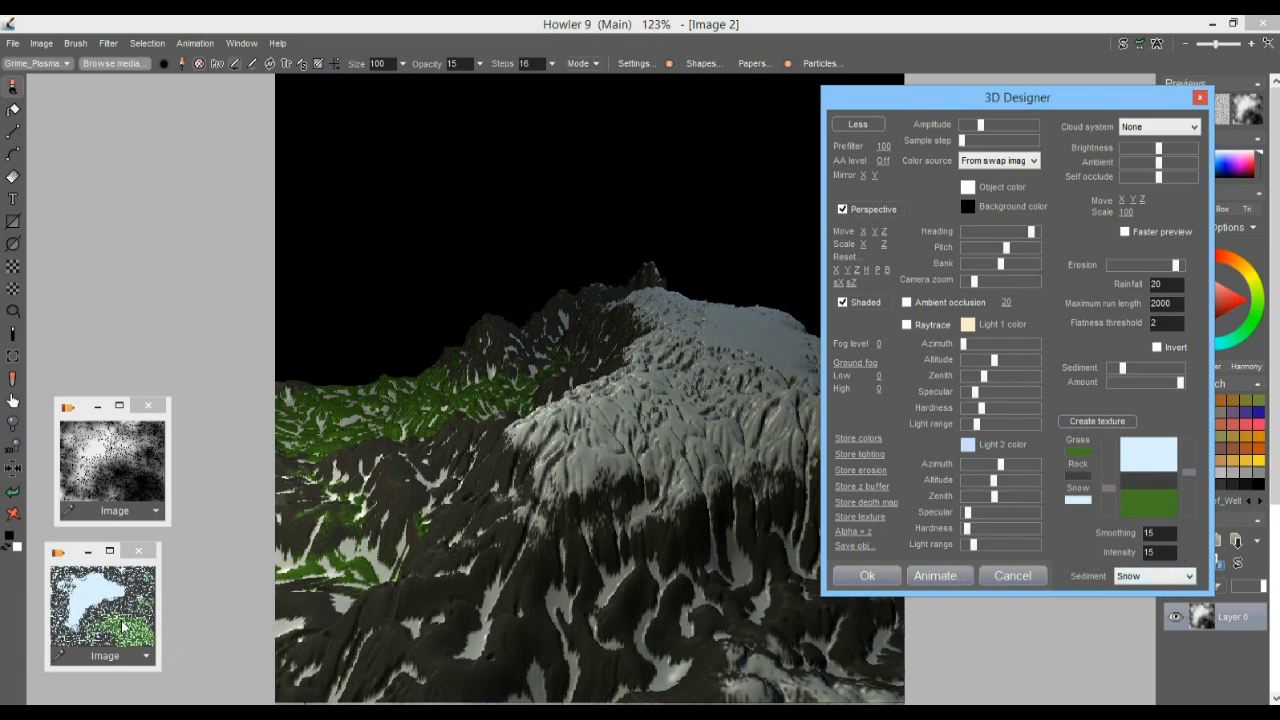
# Step: Apply the 3D Designer render, enlarge the stored texture image, and undo its transfer to the canvas
pyautogui.click(872, 582)
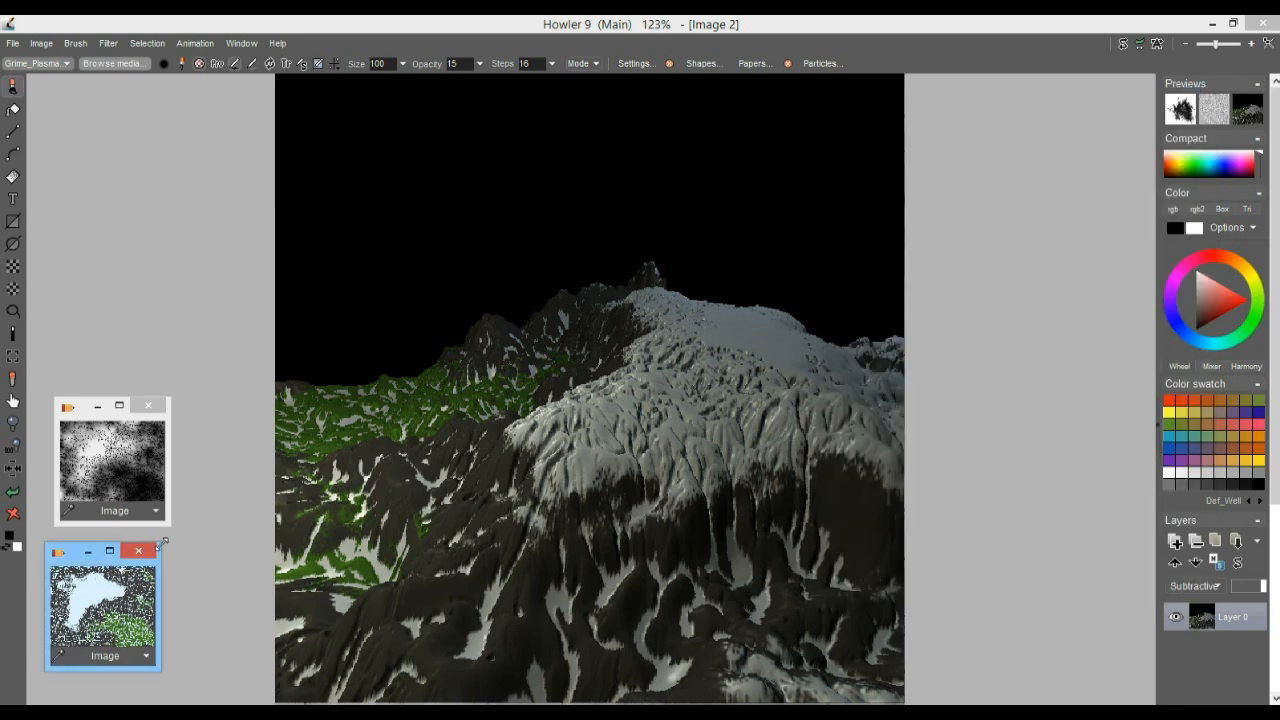
pyautogui.moveTo(158, 545); pyautogui.dragTo(566, 197)
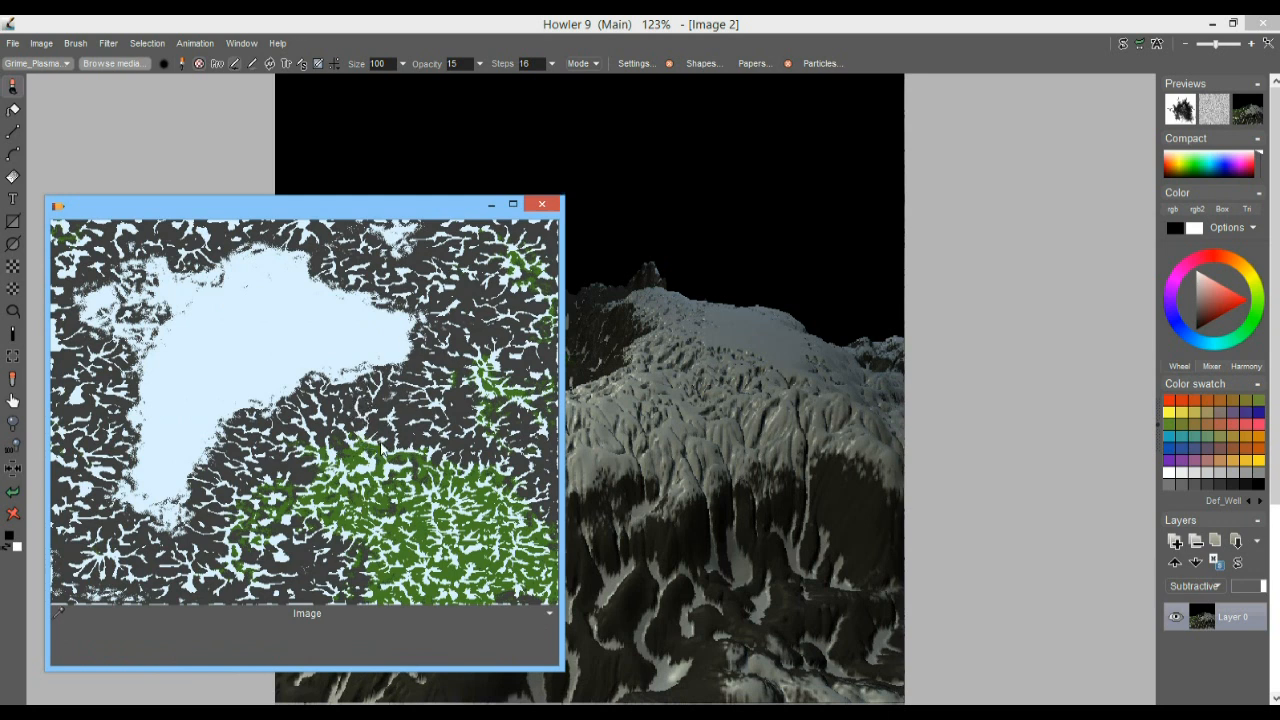
pyautogui.hotkey('ctrl', 'z')
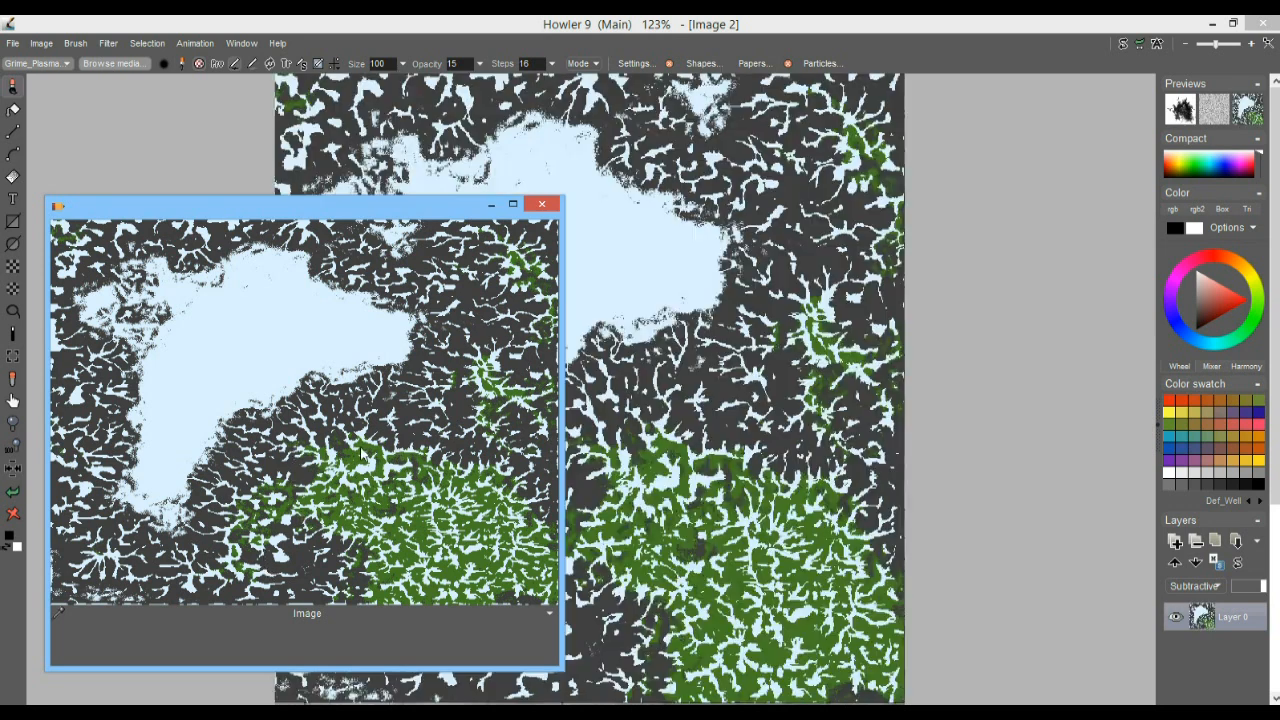
pyautogui.click(13, 491)
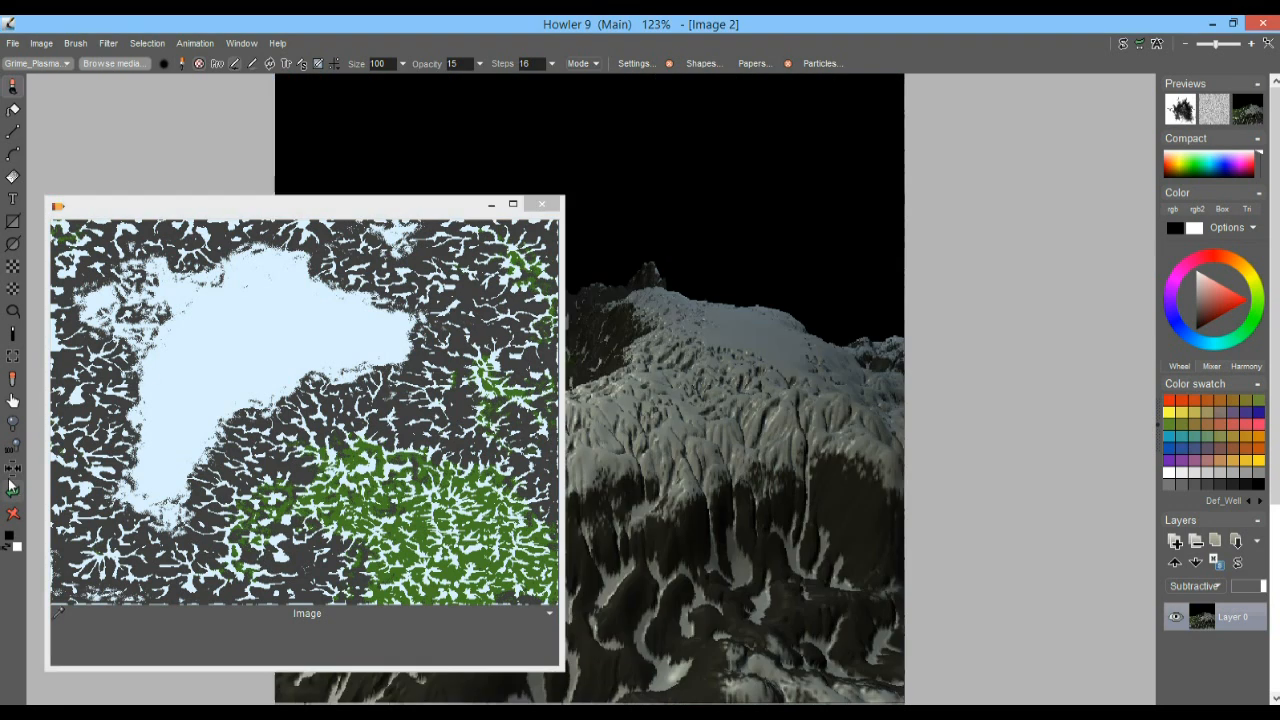
# Step: Store a copy of the rendered mountain image, load the stored texture onto the canvas and move its window aside
pyautogui.click(40, 44)
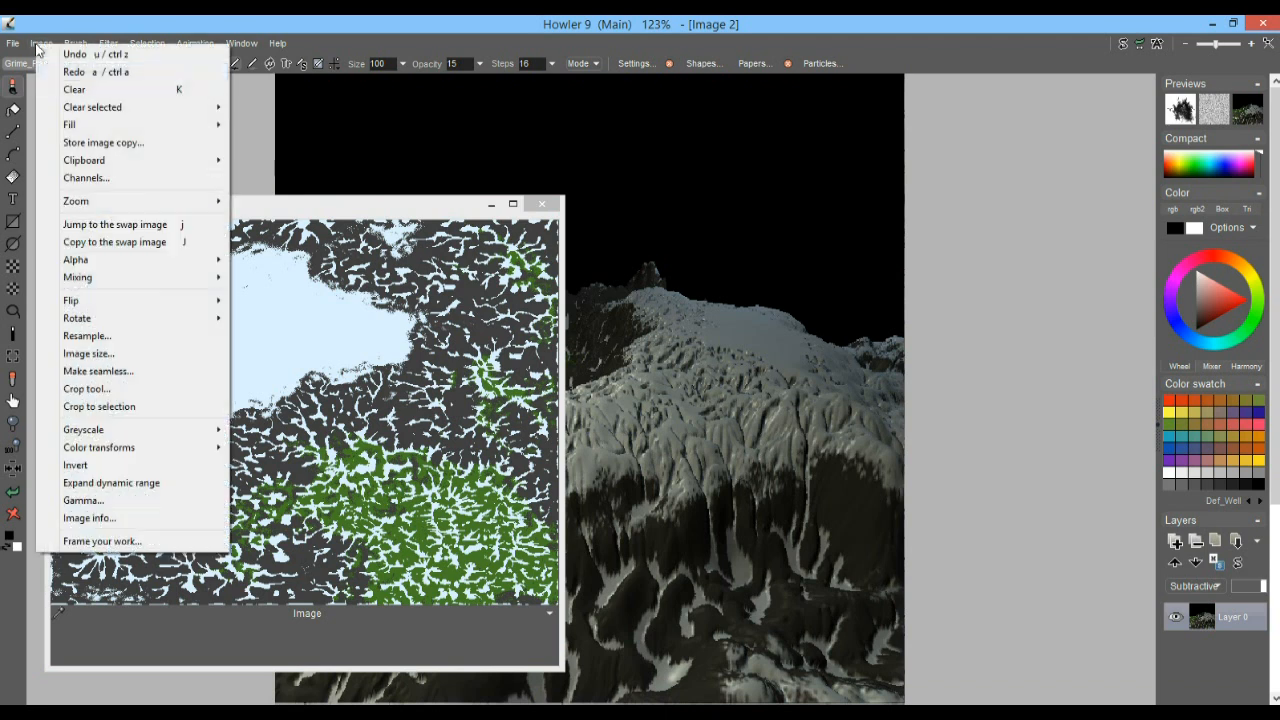
pyautogui.click(96, 142)
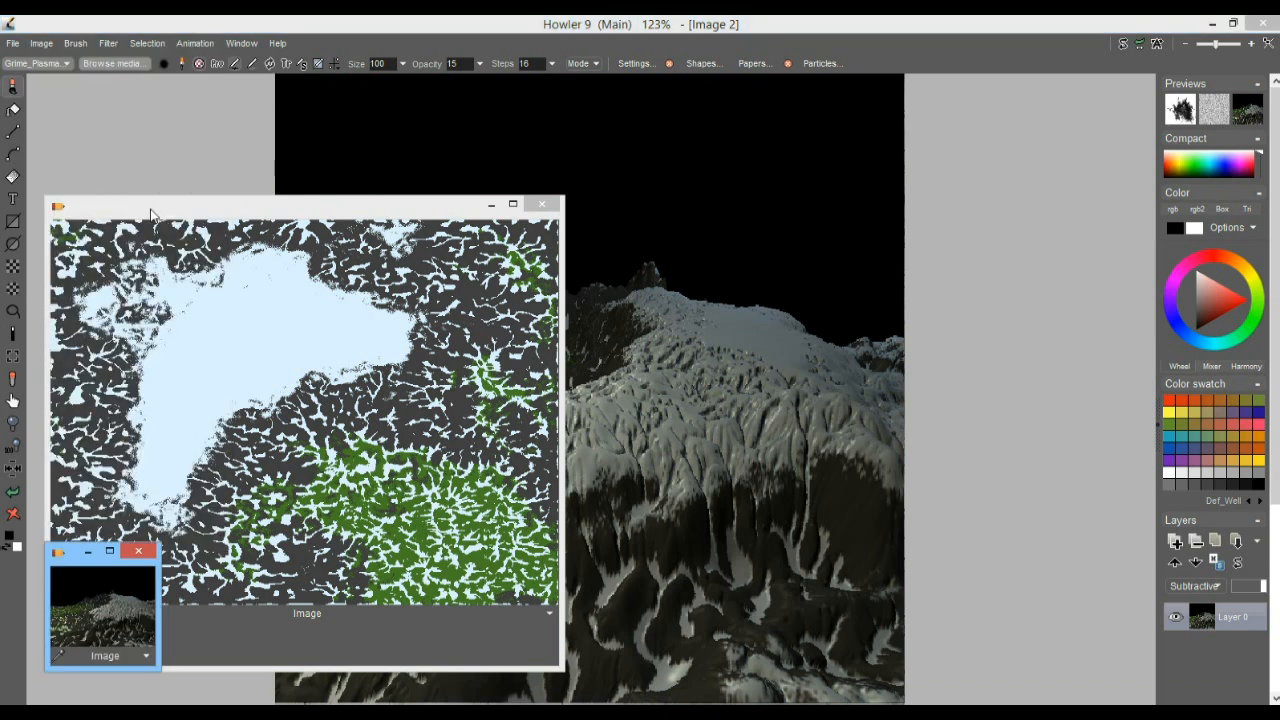
pyautogui.moveTo(146, 210); pyautogui.dragTo(626, 212)
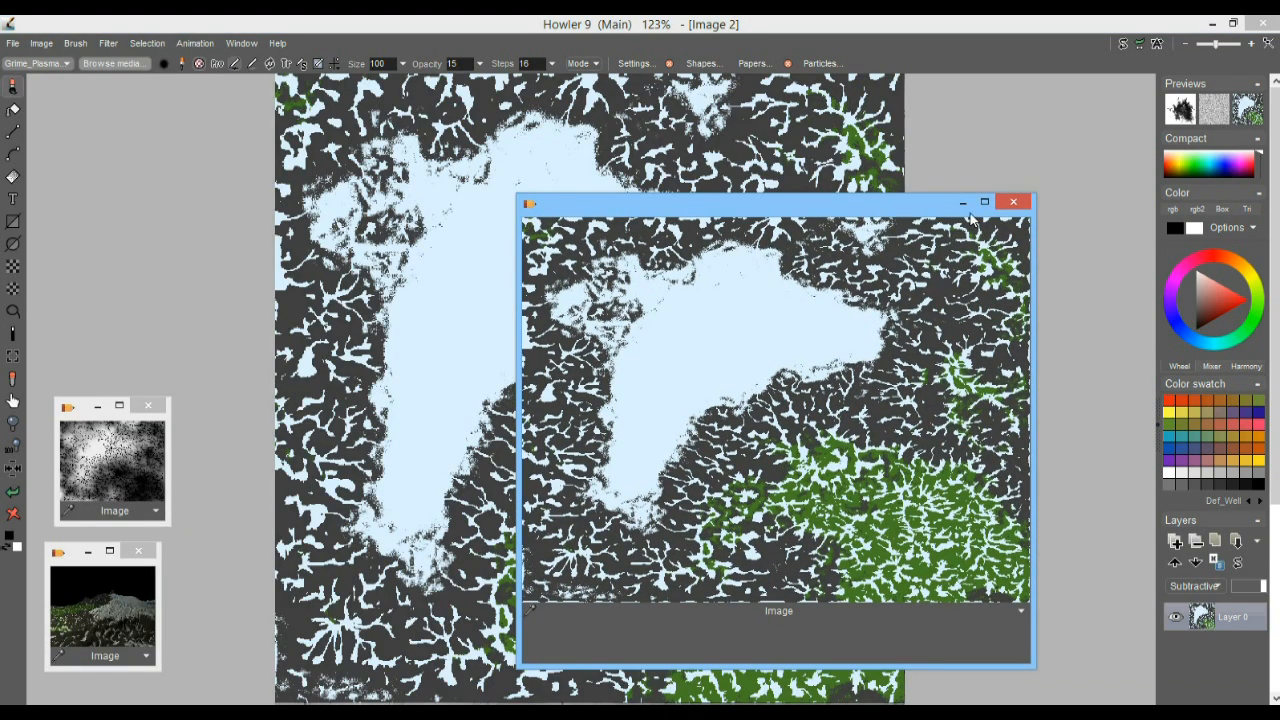
# Step: Shrink the stored texture image's window and move it over the stored mountain render
pyautogui.moveTo(1037, 196); pyautogui.dragTo(681, 502)
pyautogui.moveTo(580, 510); pyautogui.dragTo(110, 529)
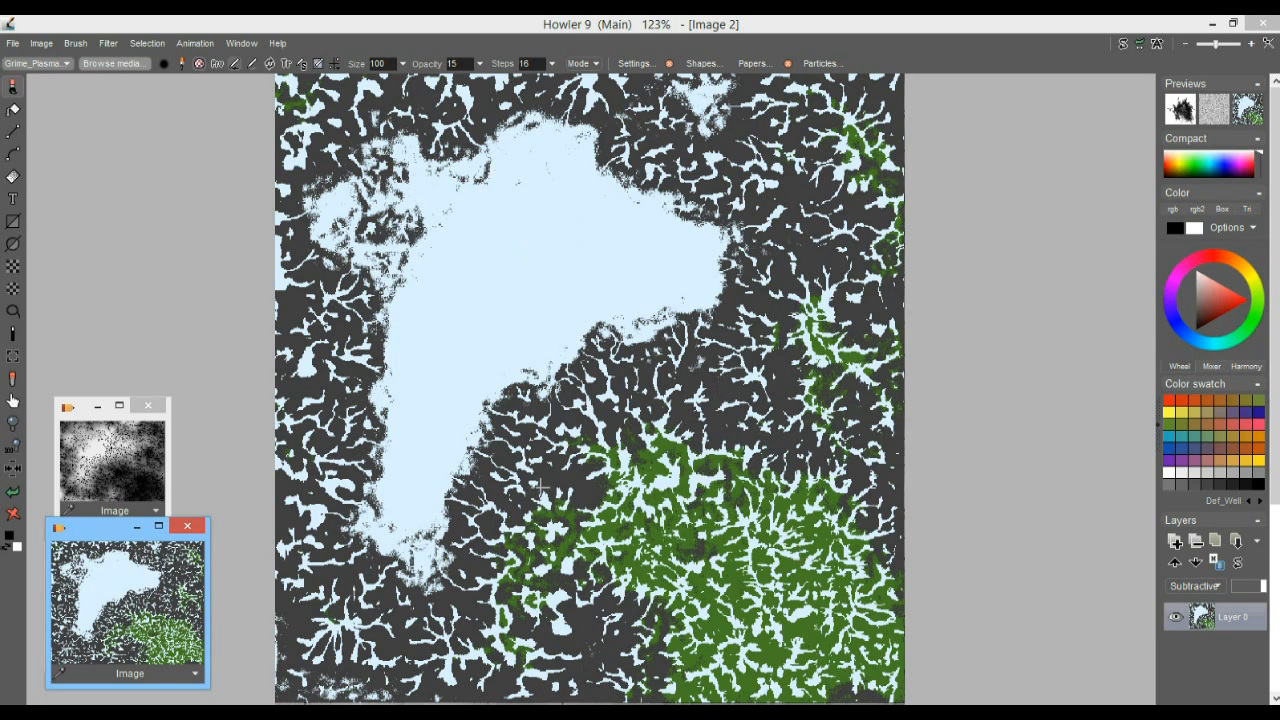
# Step: Select the texture's dark grey rock areas by color key, using RGB difference with a tolerance of 35
pyautogui.scroll(5, 533, 467)
pyautogui.moveTo(726, 470); pyautogui.dragTo(358, 476)
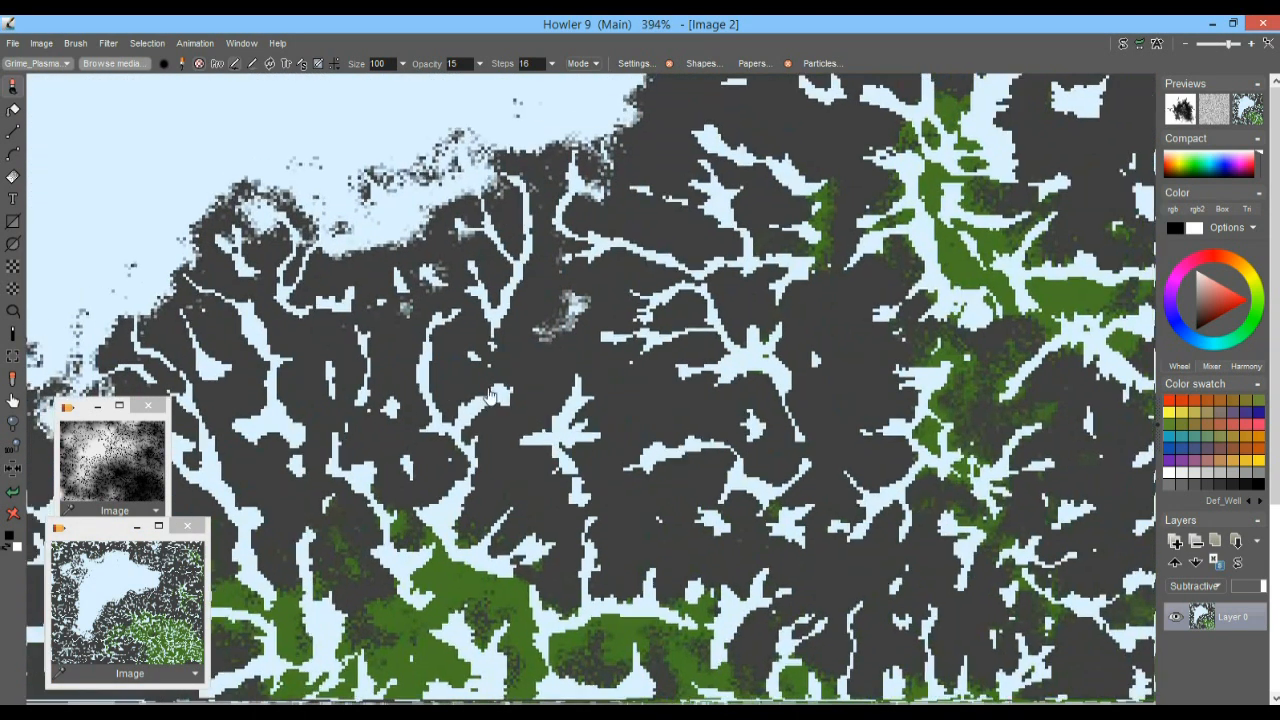
pyautogui.scroll(2, 505, 397)
pyautogui.scroll(-1, 505, 397)
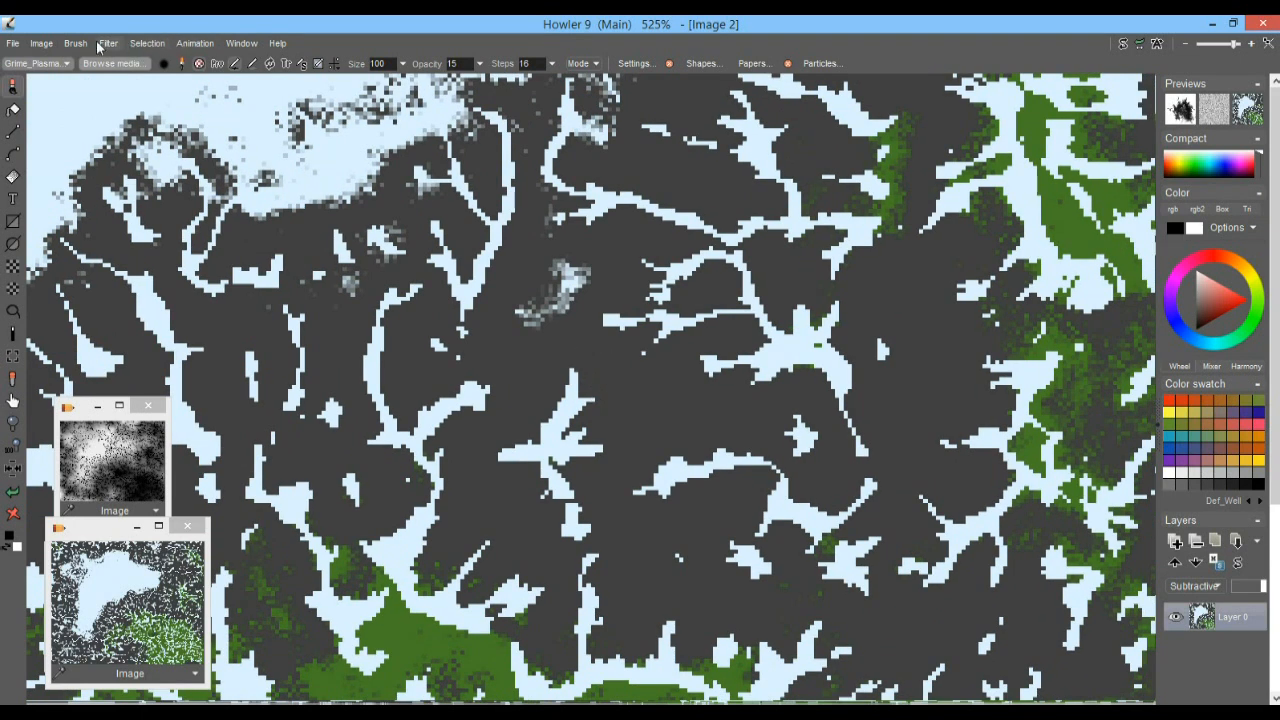
pyautogui.click(148, 44)
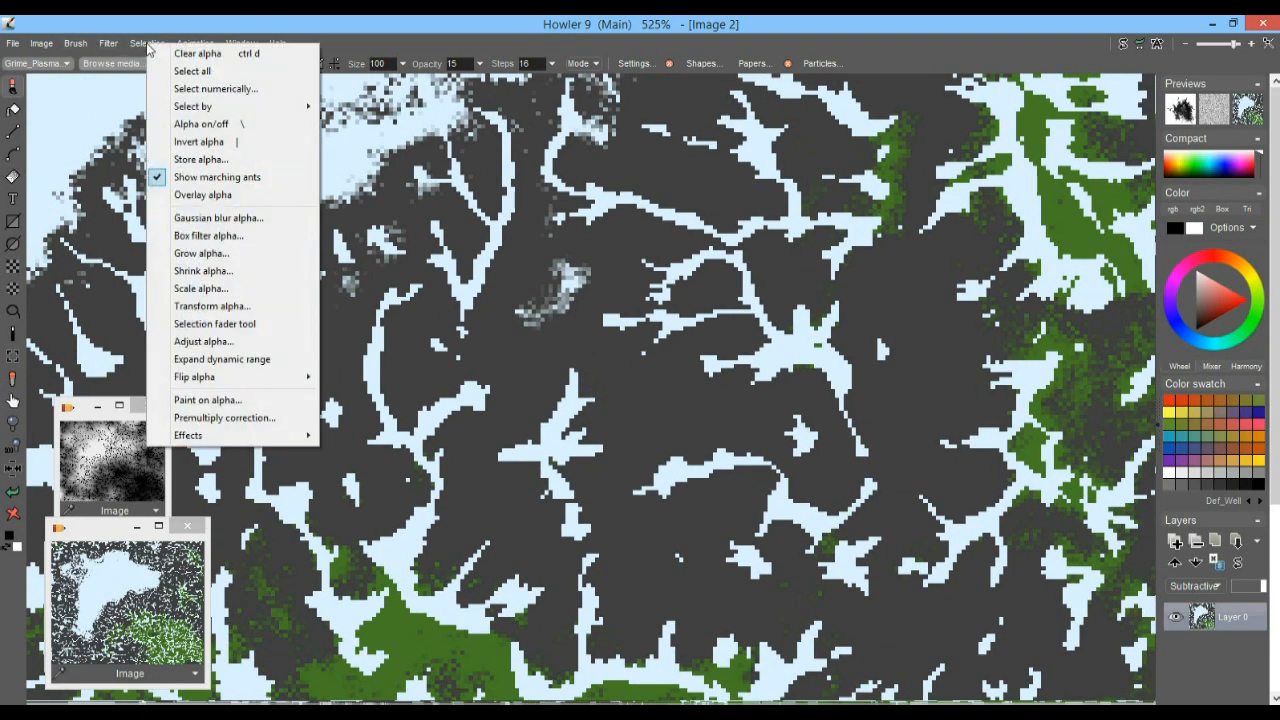
pyautogui.moveTo(305, 106)
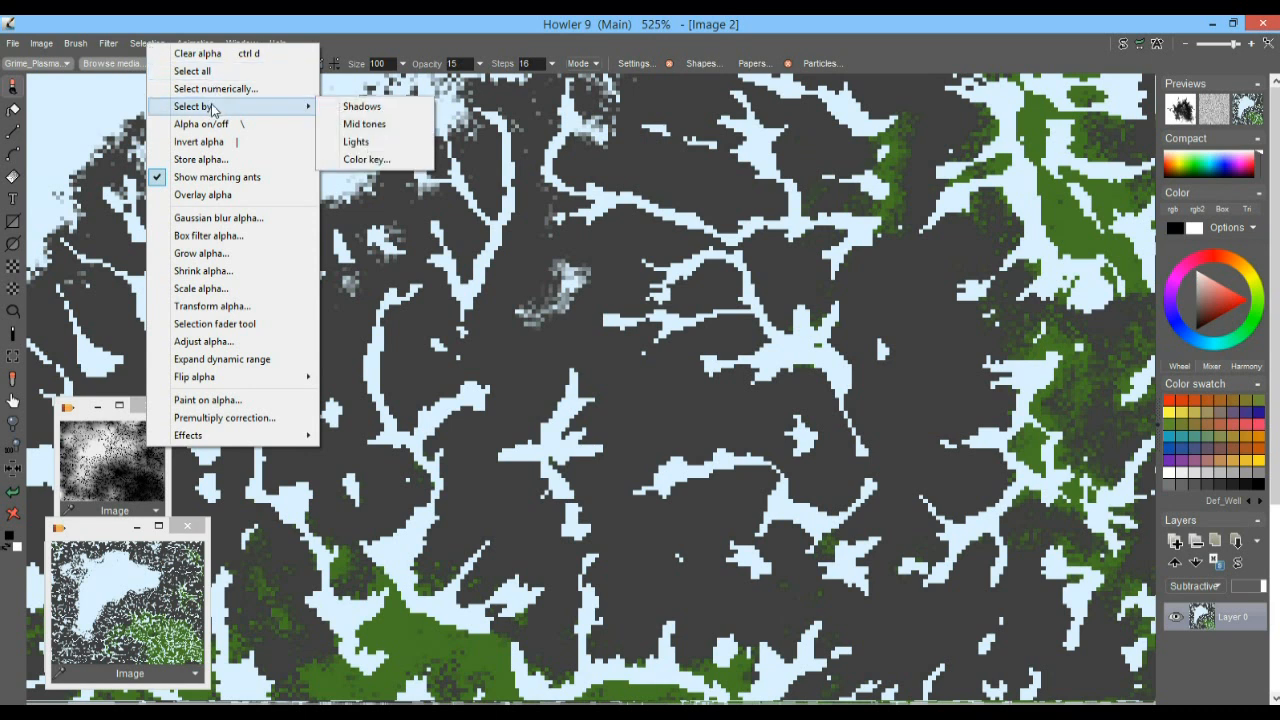
pyautogui.click(366, 159)
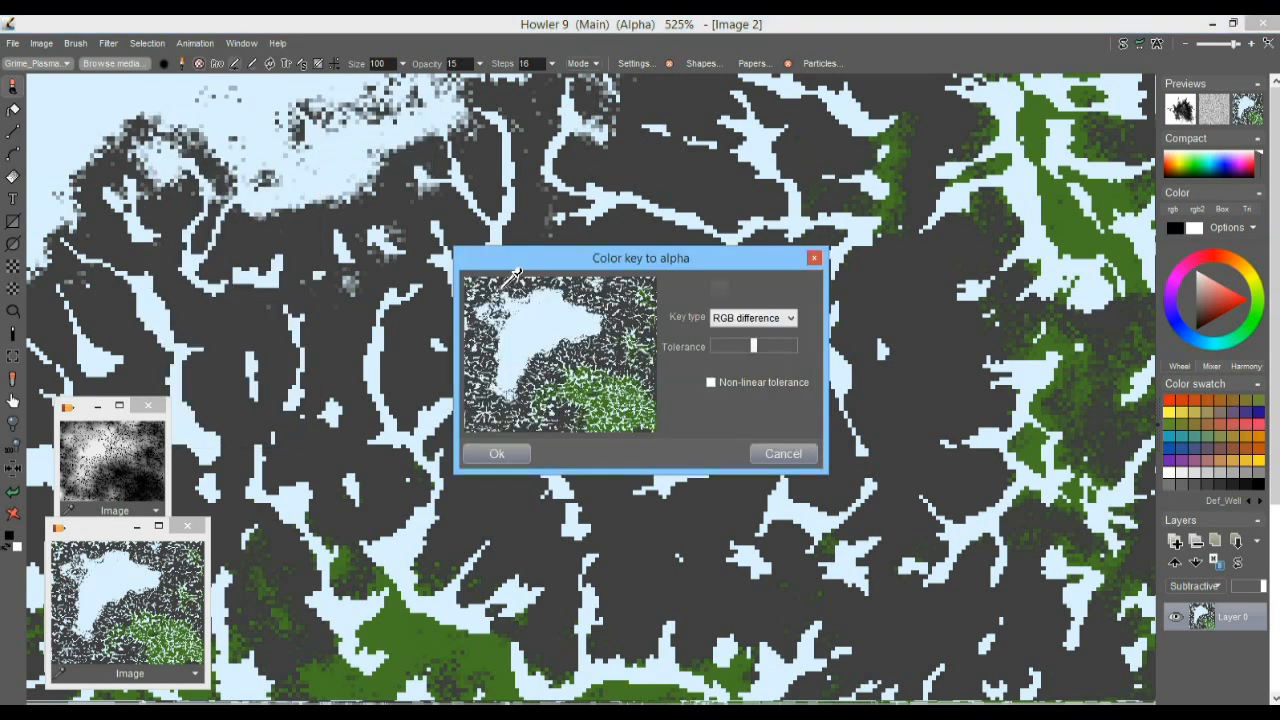
pyautogui.click(566, 303)
pyautogui.click(601, 347)
pyautogui.moveTo(759, 347); pyautogui.dragTo(727, 350)
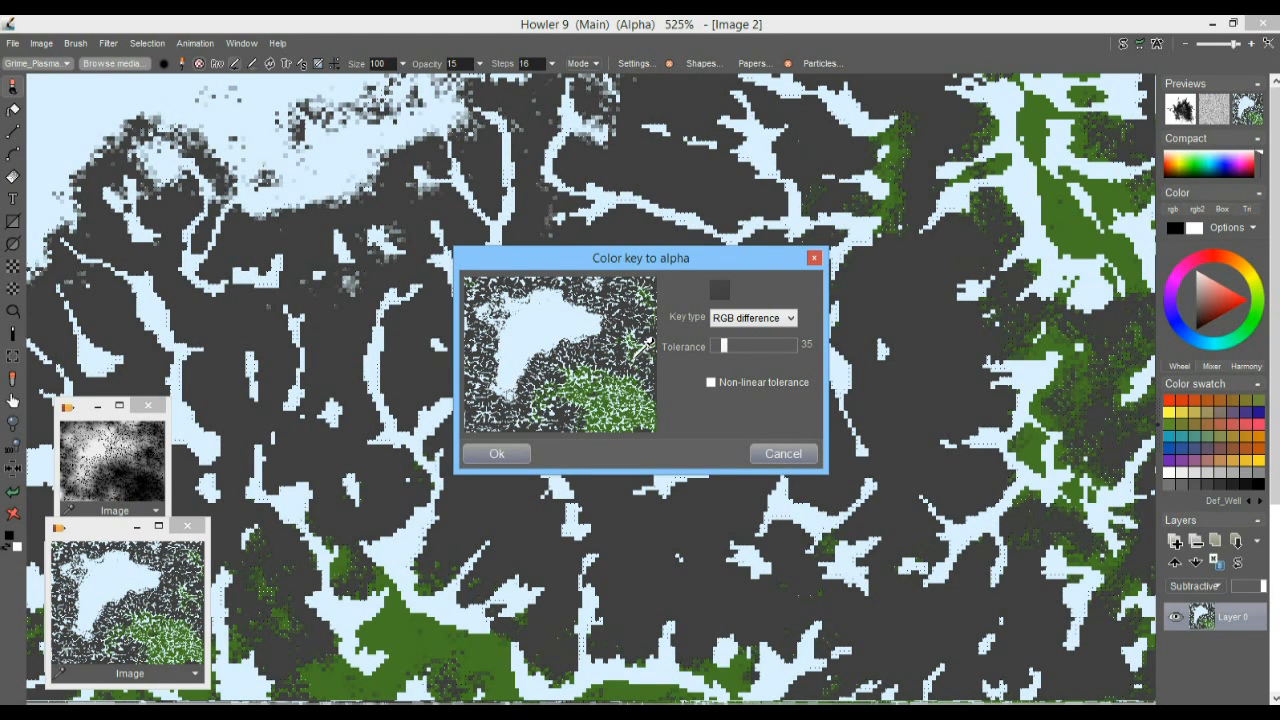
pyautogui.click(520, 462)
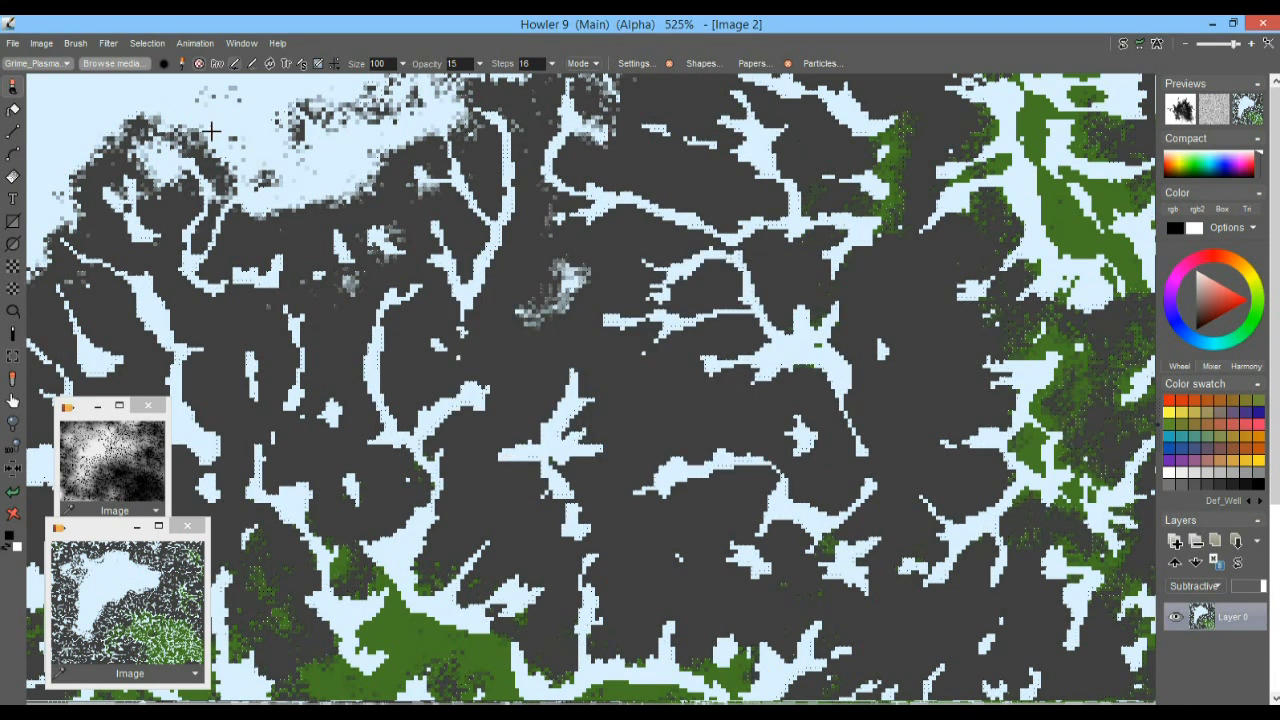
# Step: Overlay the alpha to check which parts of the texture are selected, and turn the overlay off again
pyautogui.click(148, 43)
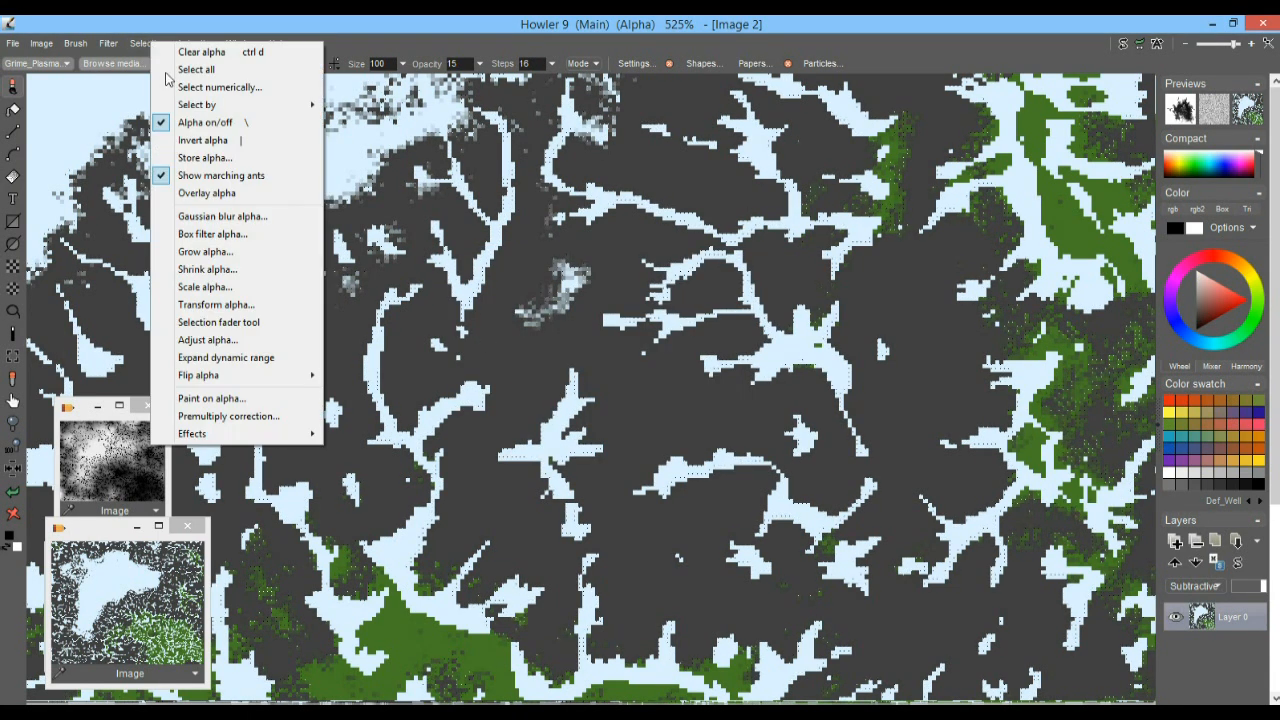
pyautogui.click(218, 194)
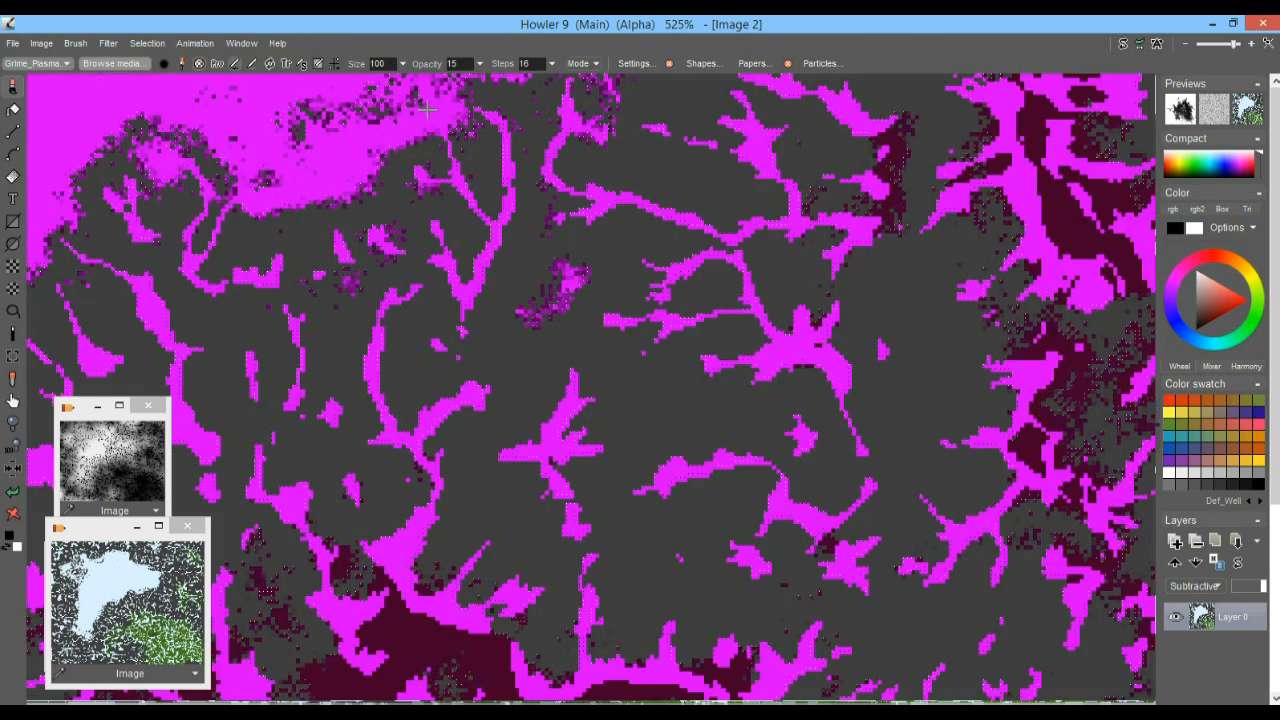
pyautogui.moveTo(928, 434); pyautogui.dragTo(824, 436)
pyautogui.click(158, 43)
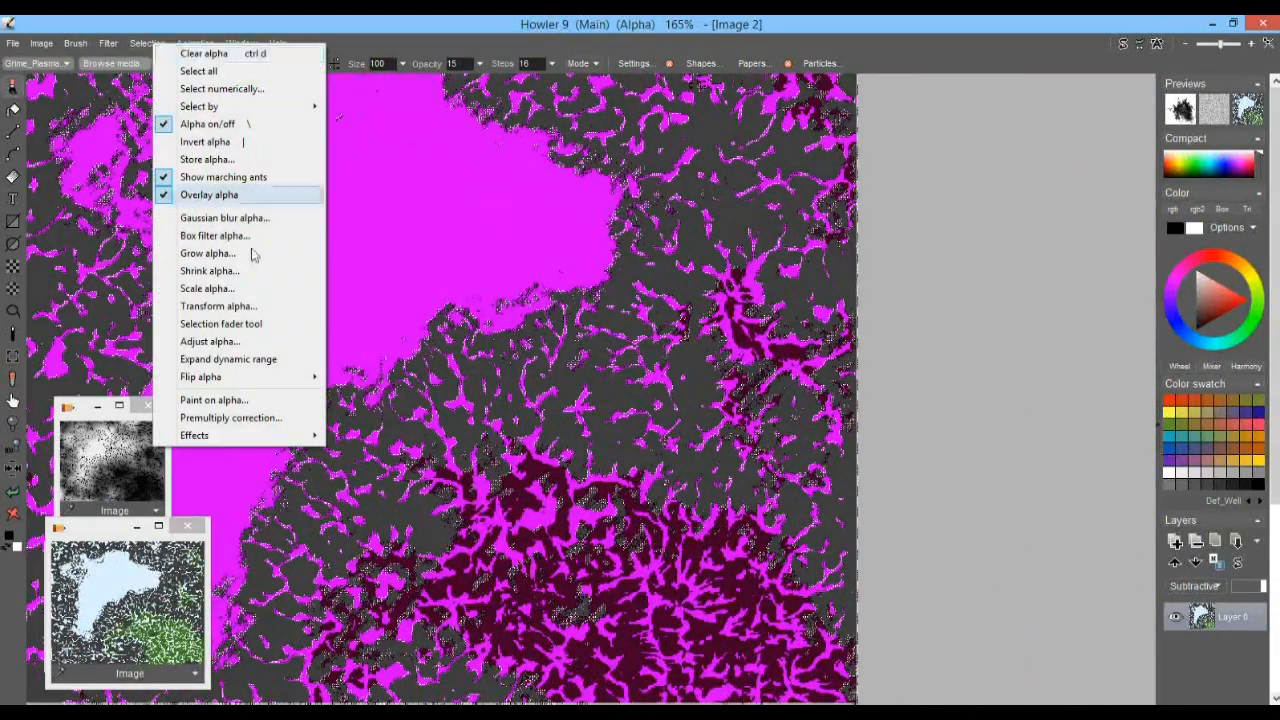
pyautogui.click(210, 194)
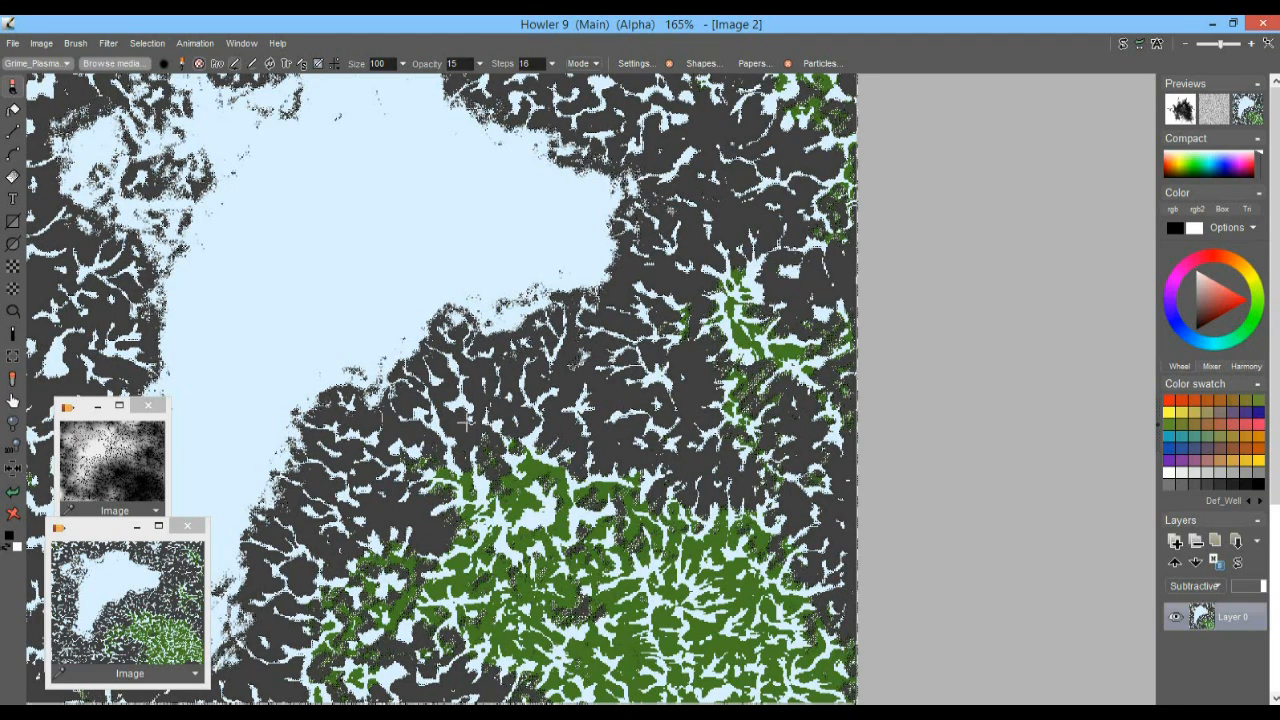
# Step: Open the fill settings and move their window clear of the main commands
pyautogui.scroll(6, 465, 423)
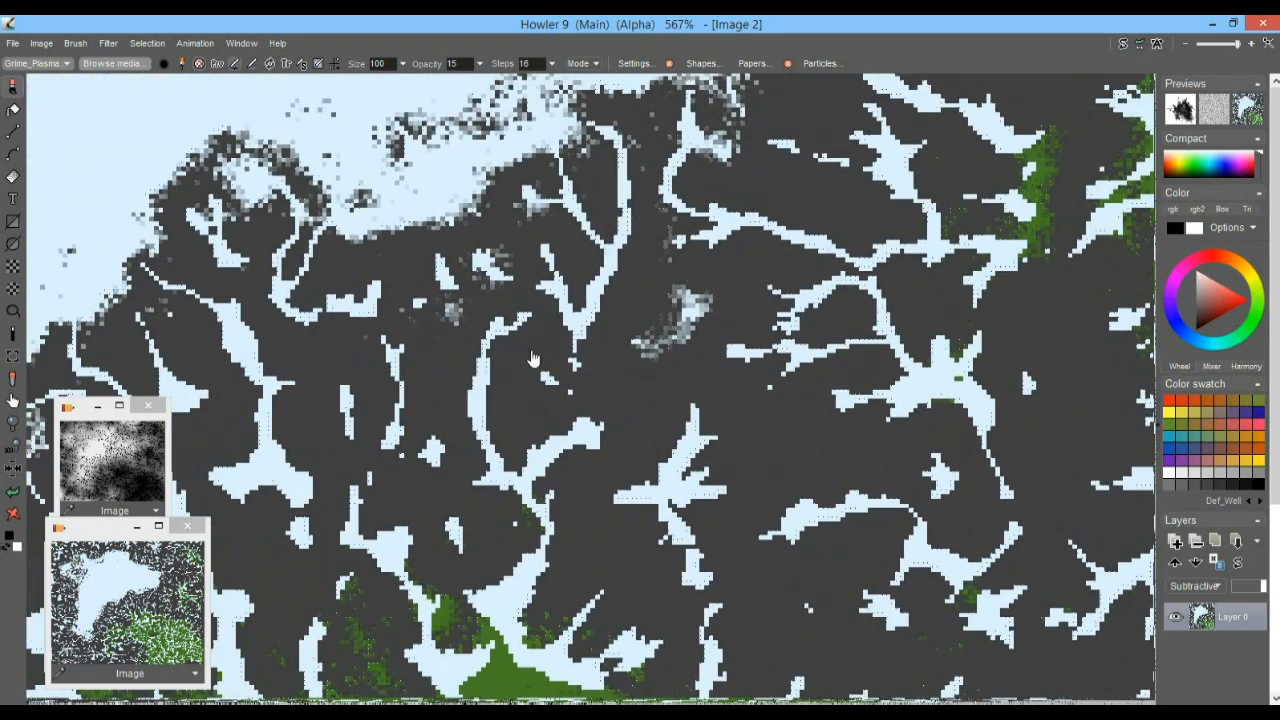
pyautogui.scroll(3, 533, 358)
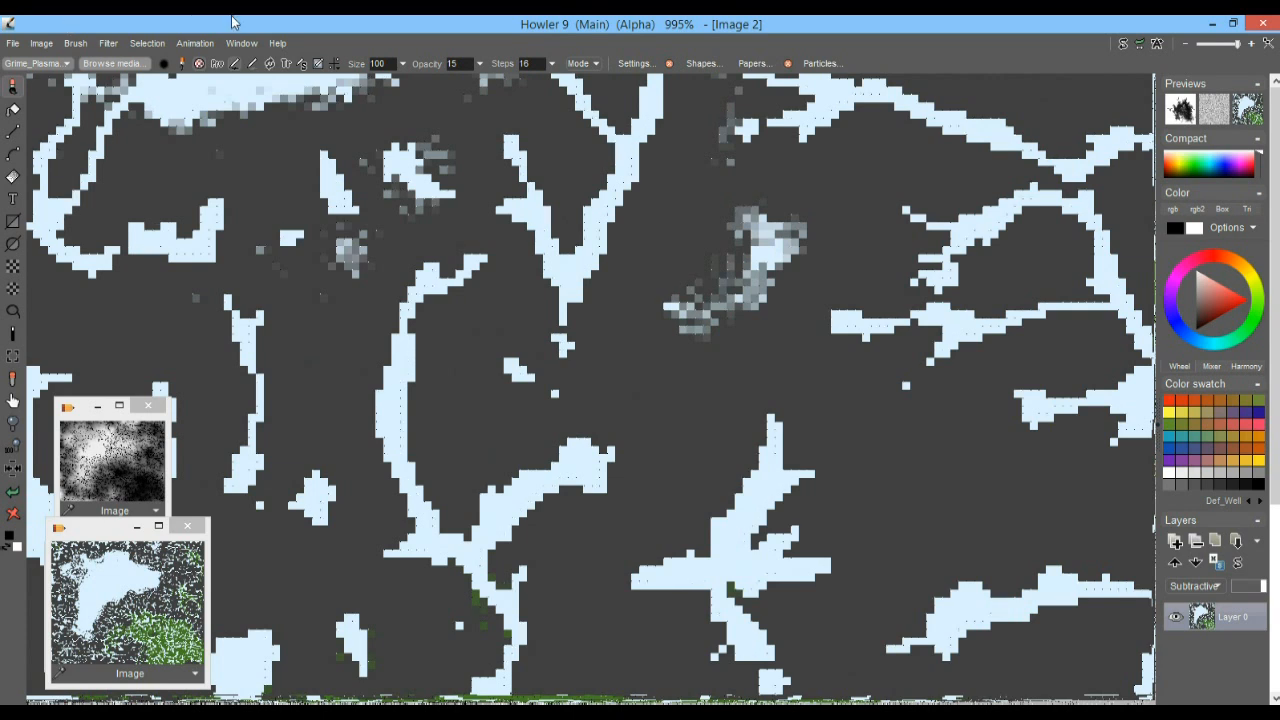
pyautogui.click(241, 44)
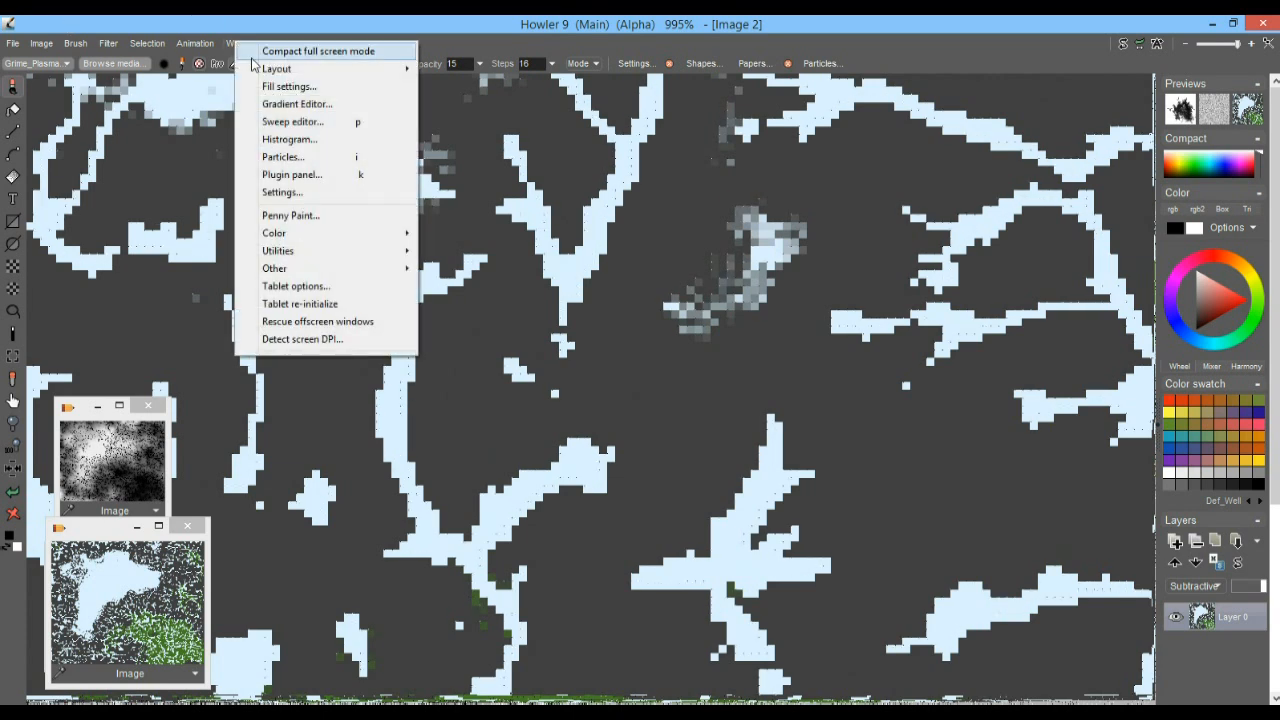
pyautogui.click(290, 87)
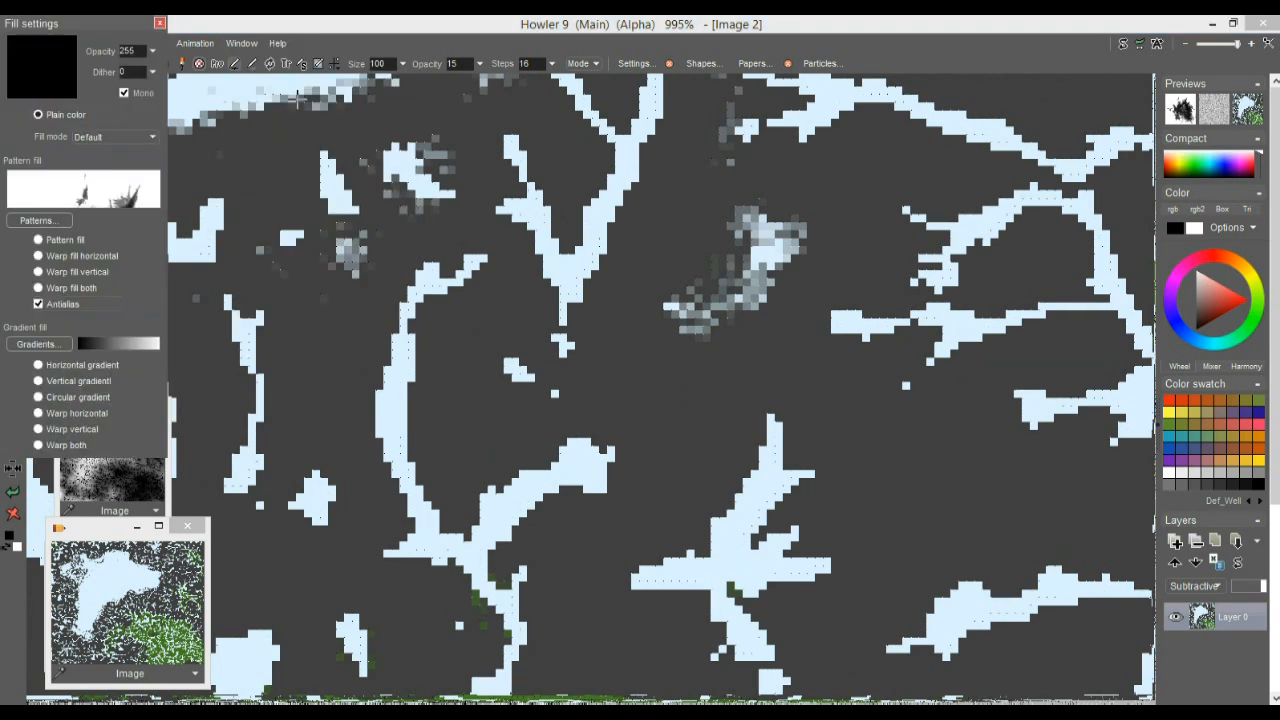
pyautogui.moveTo(102, 31); pyautogui.dragTo(186, 167)
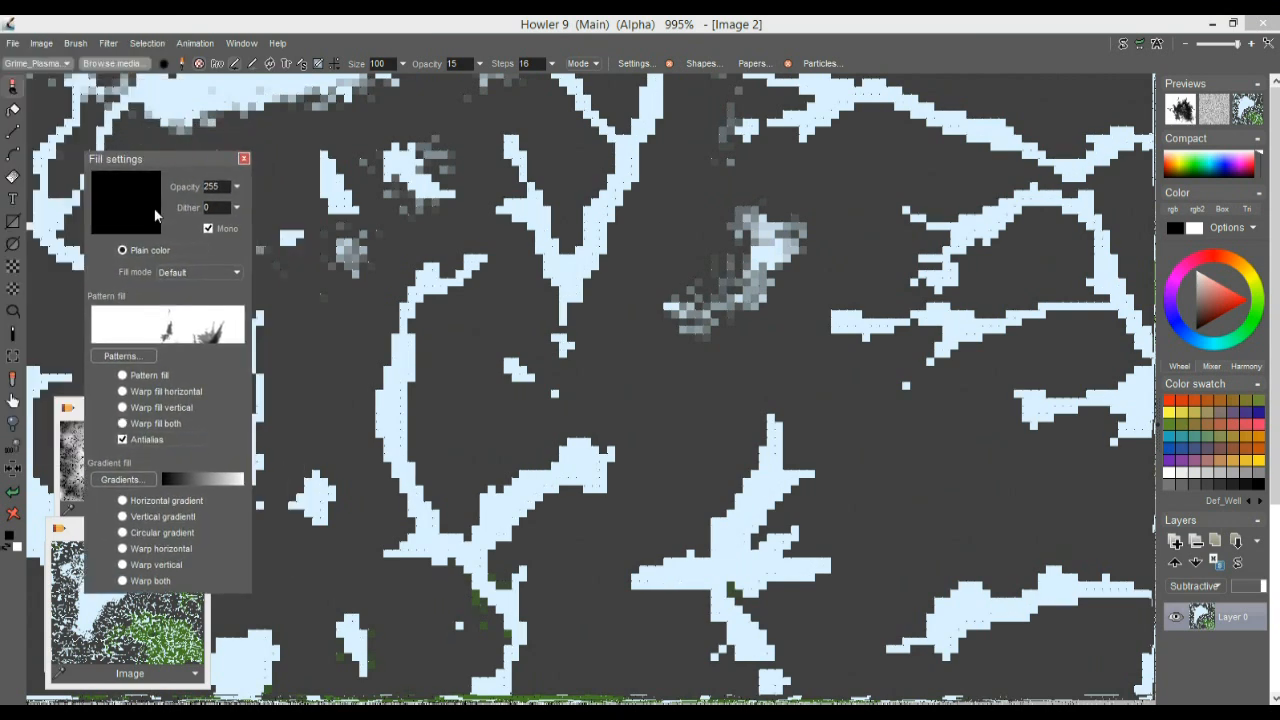
# Step: Choose pat_Dirt01.bmp as the fill pattern, move the pattern library aside and set the fill type to Pattern fill
pyautogui.click(122, 358)
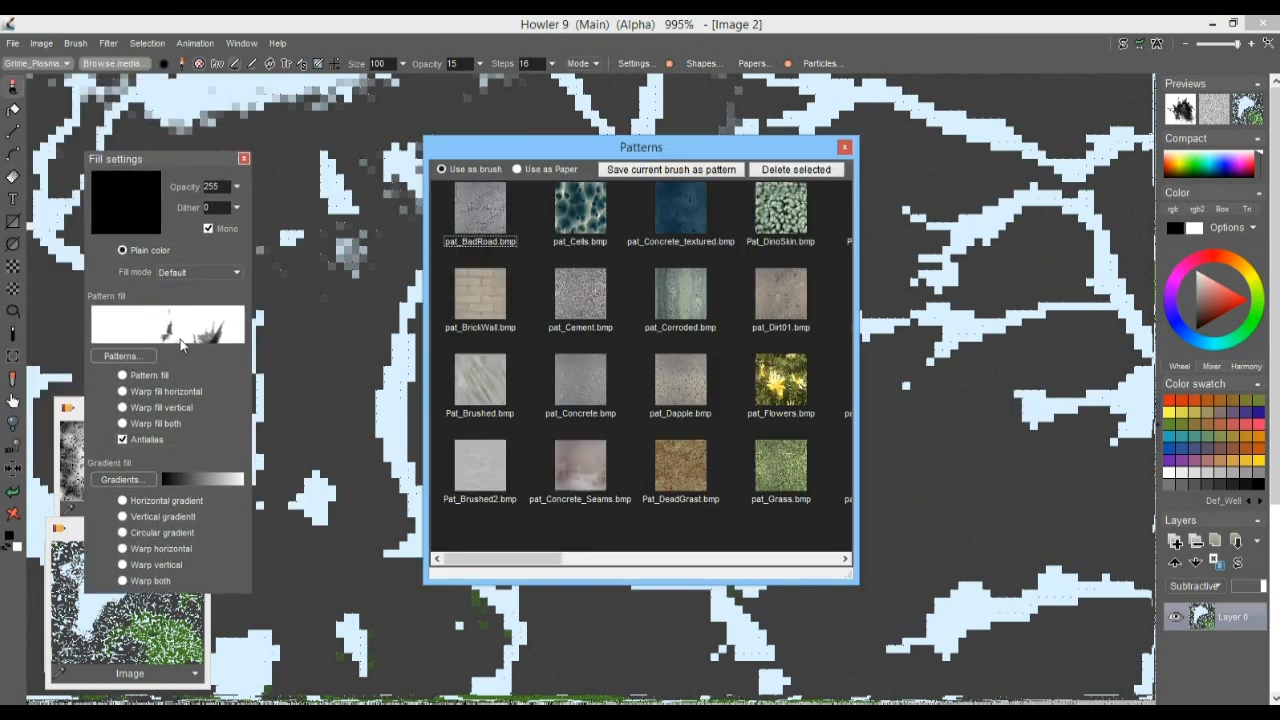
pyautogui.click(583, 286)
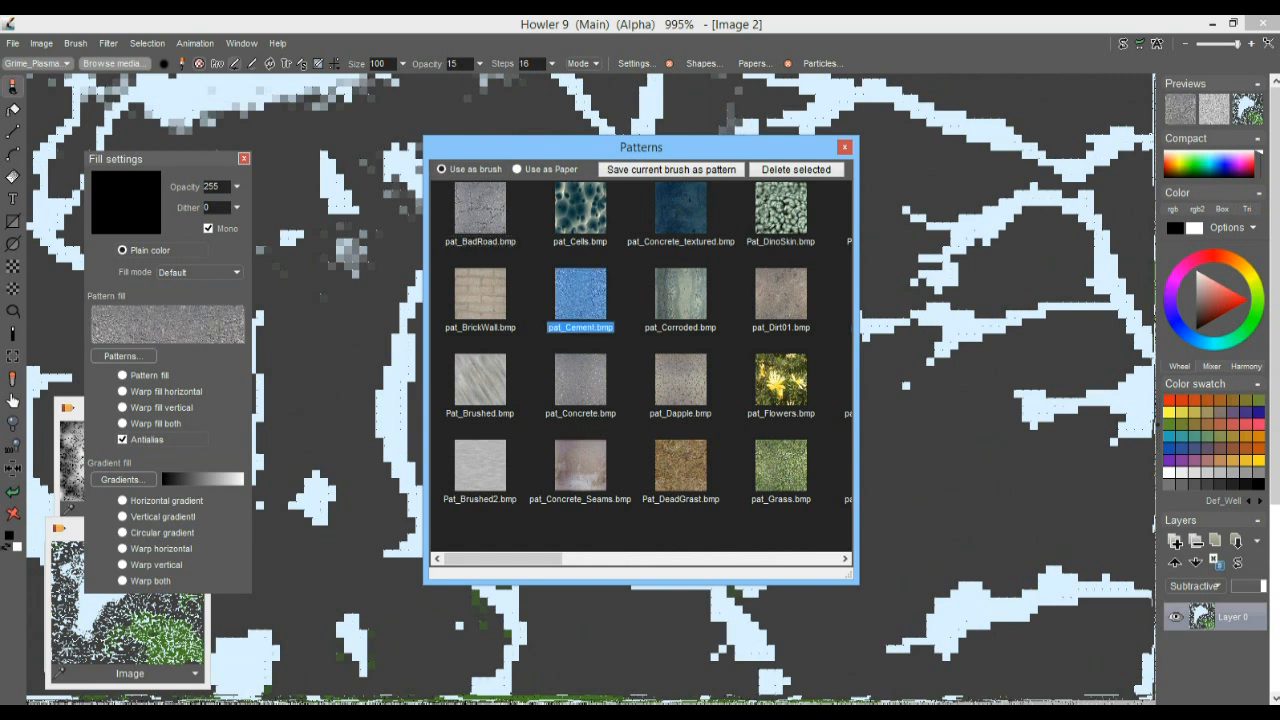
pyautogui.click(487, 381)
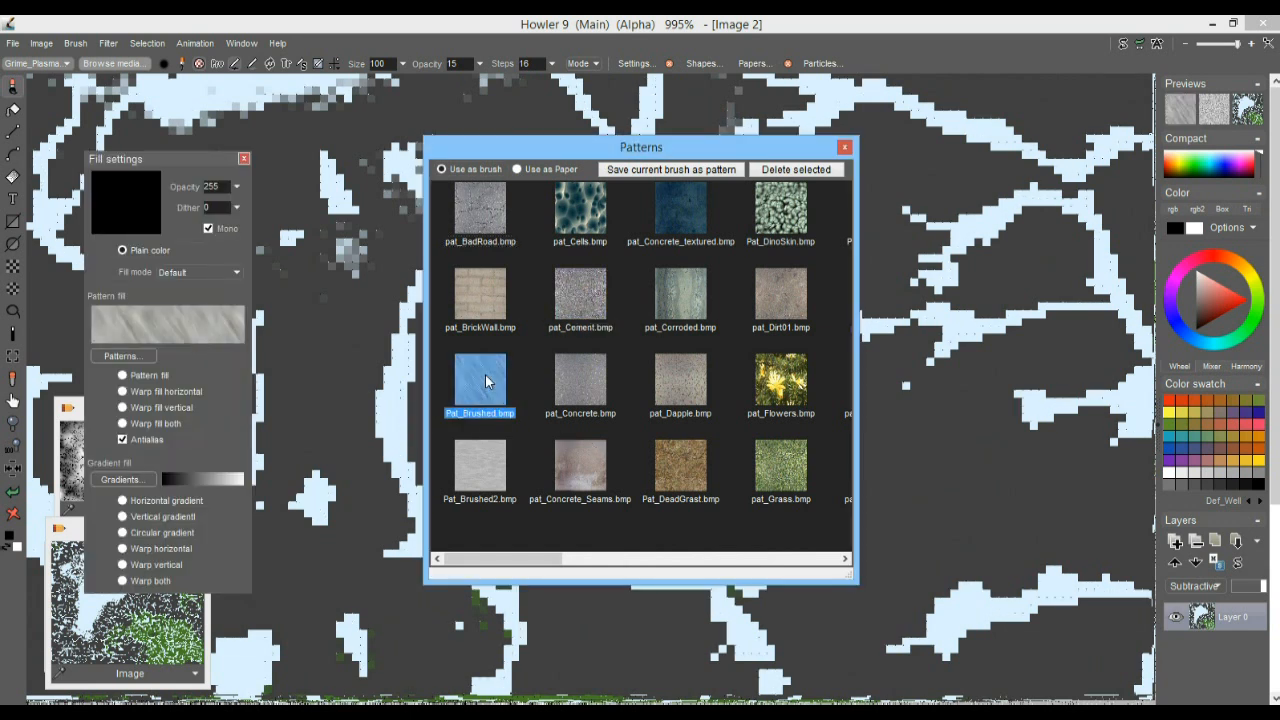
pyautogui.click(146, 320)
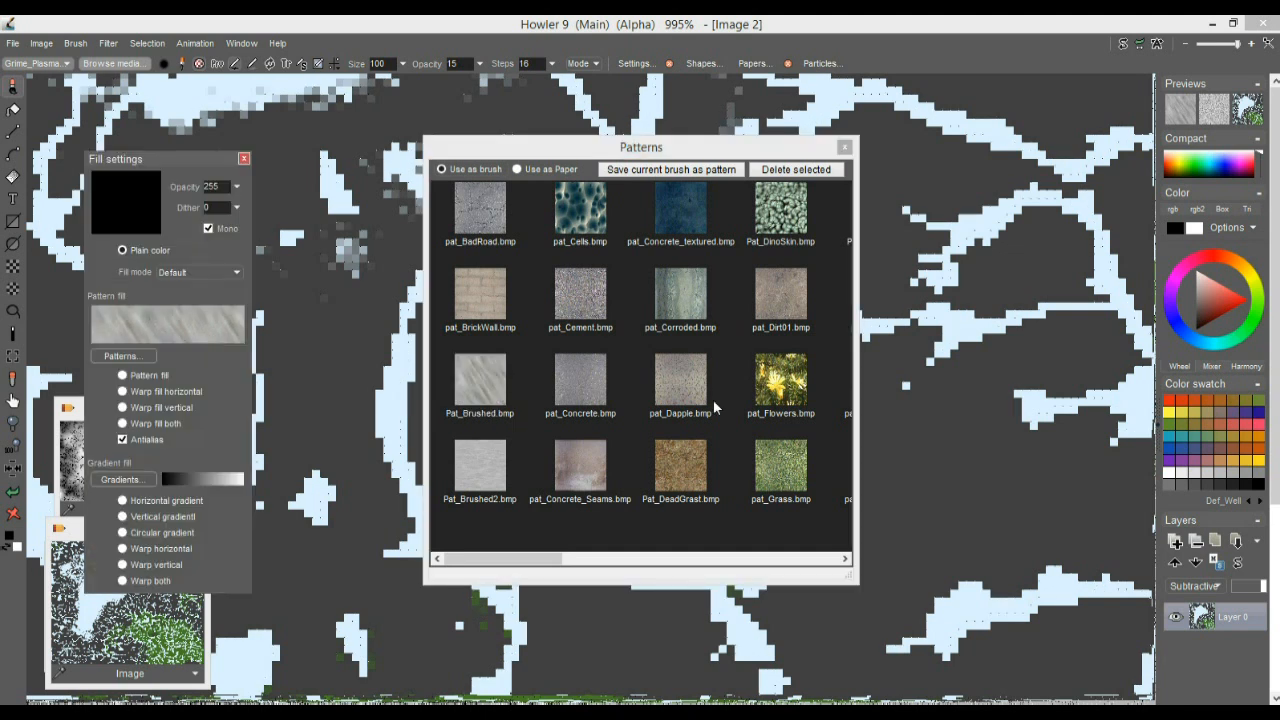
pyautogui.click(792, 284)
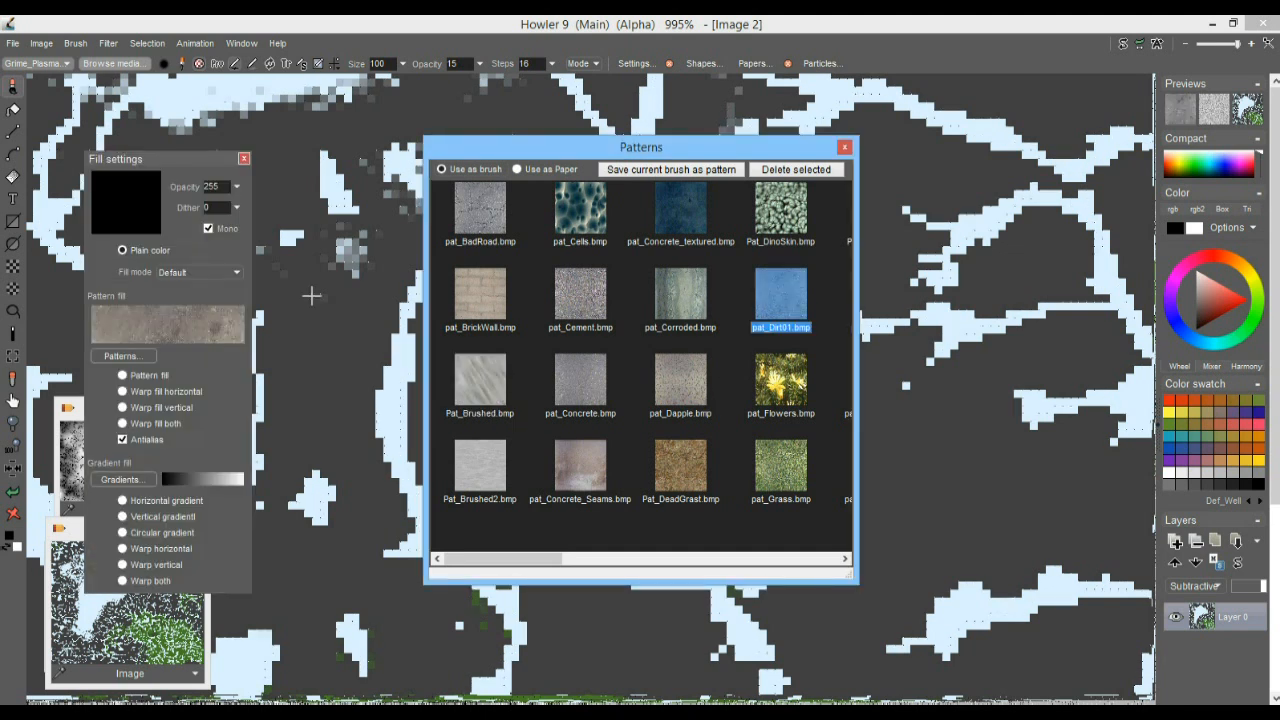
pyautogui.click(179, 324)
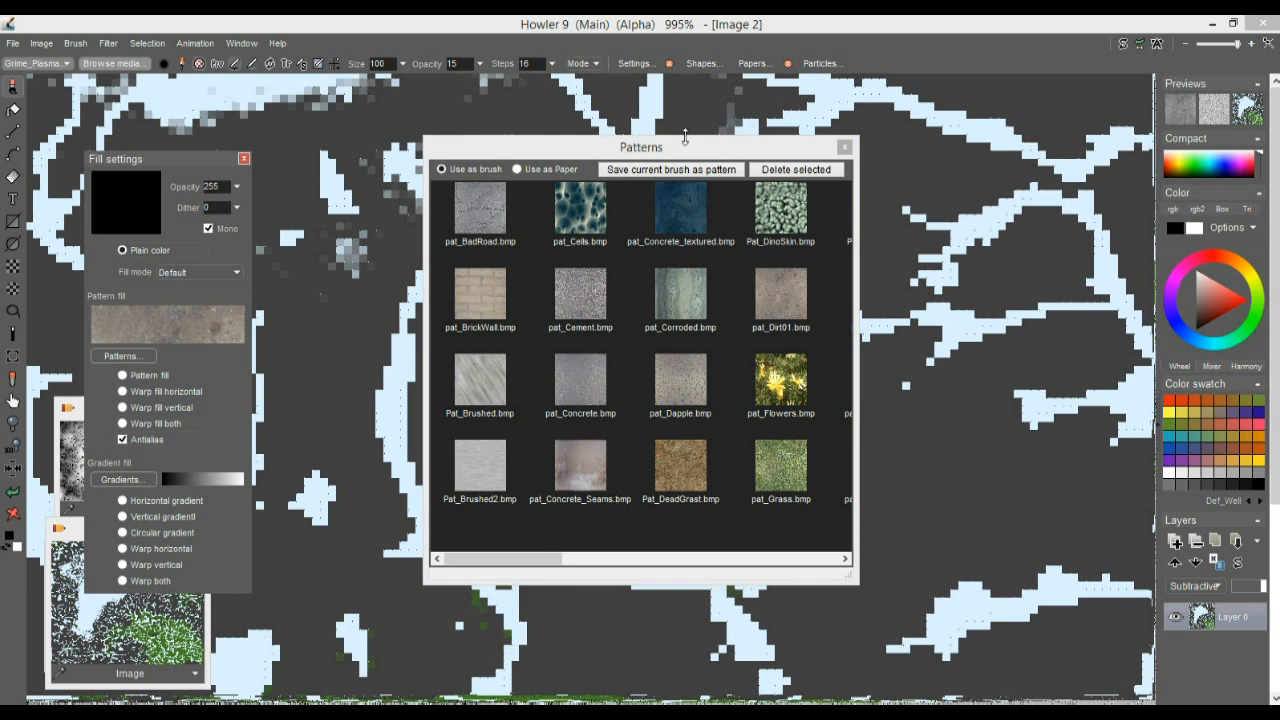
pyautogui.moveTo(685, 136); pyautogui.dragTo(582, 644)
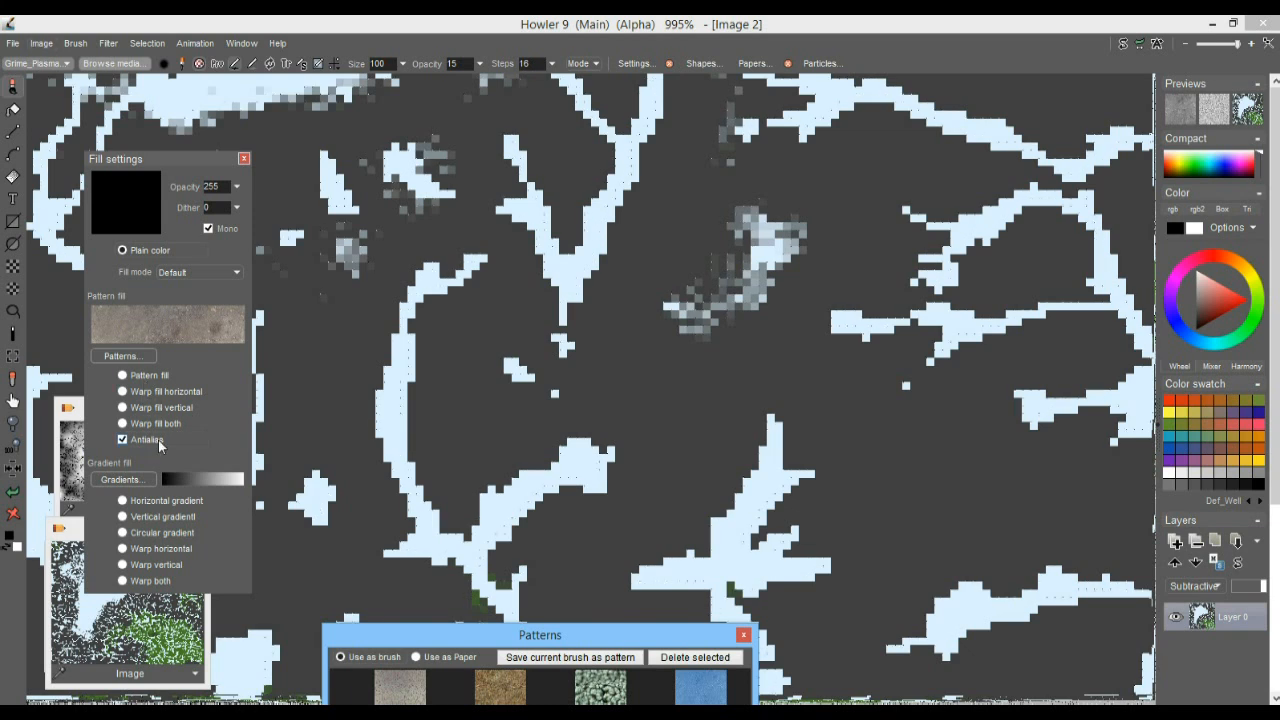
pyautogui.click(137, 376)
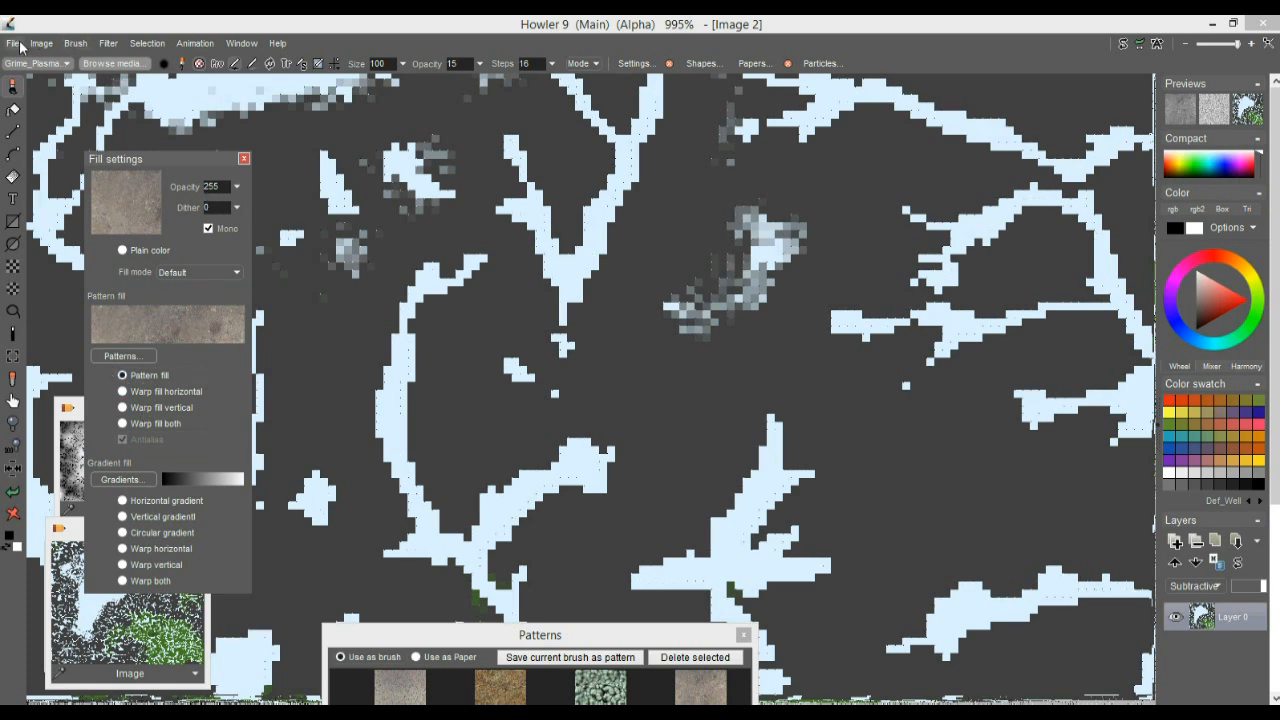
# Step: Try filling the selected rock area with the dirt pattern, inspect the result across the texture, and undo the fill
pyautogui.click(50, 46)
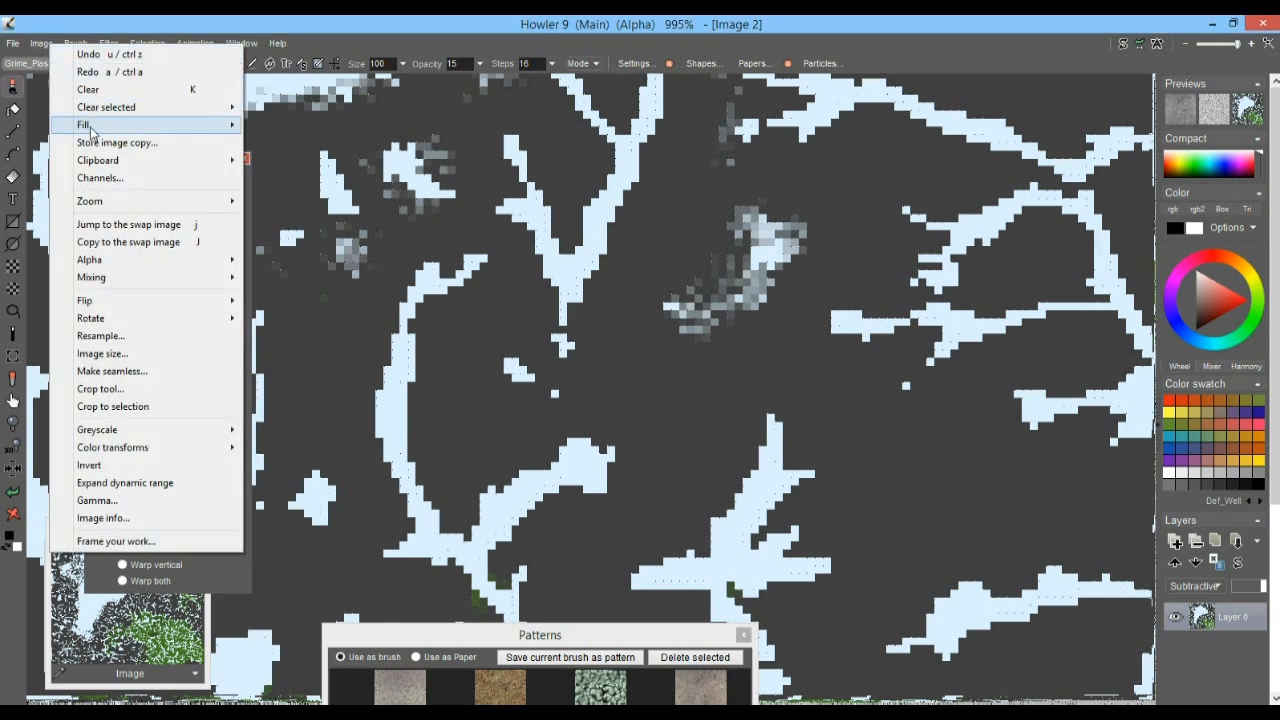
pyautogui.moveTo(96, 125)
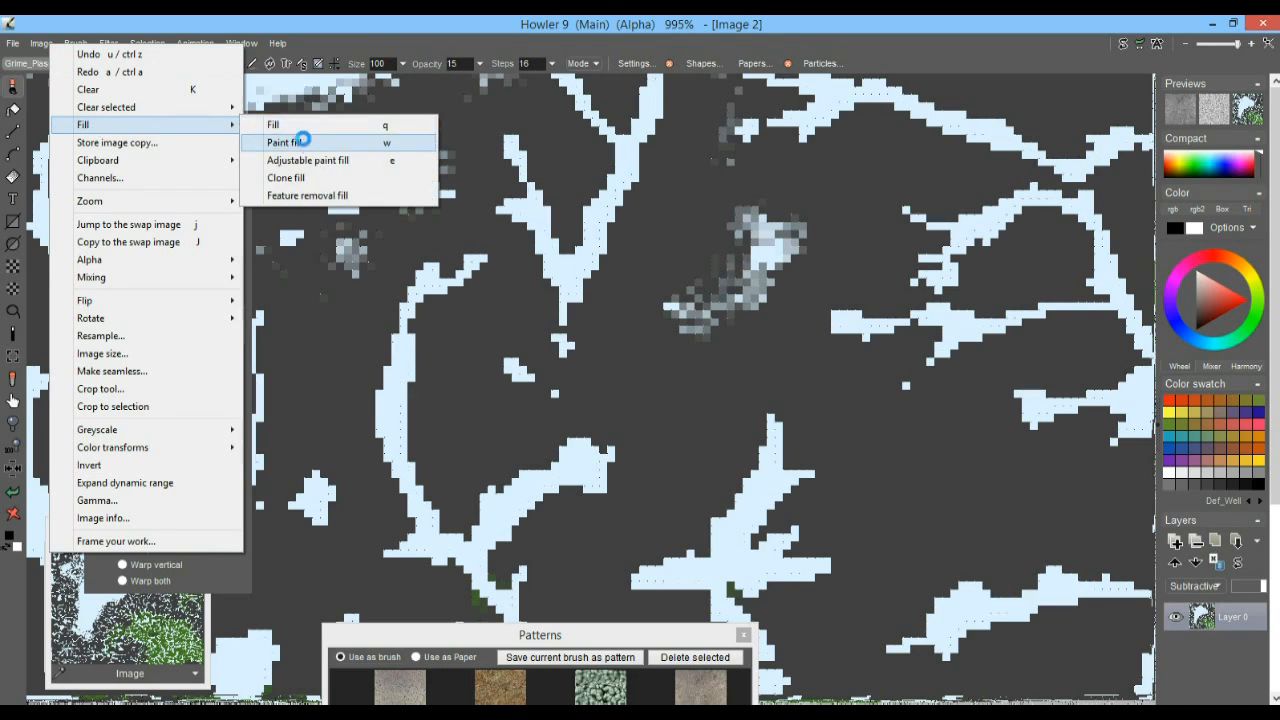
pyautogui.click(304, 143)
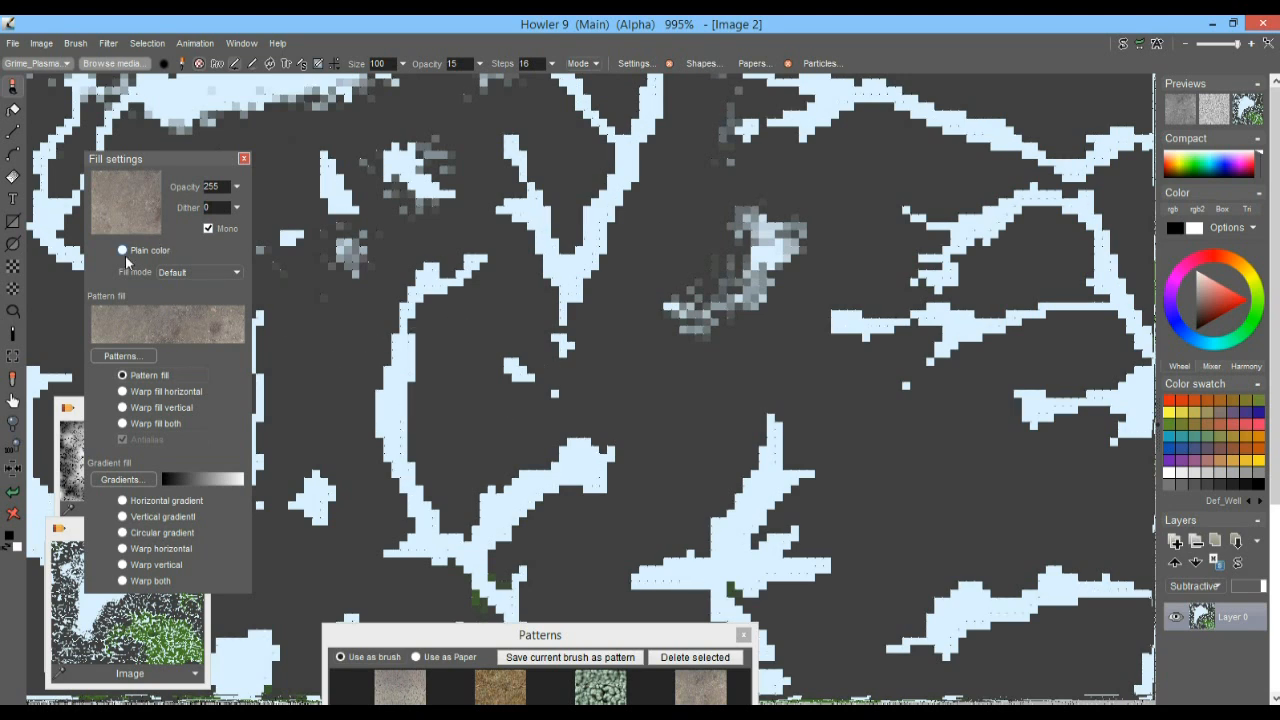
pyautogui.click(150, 381)
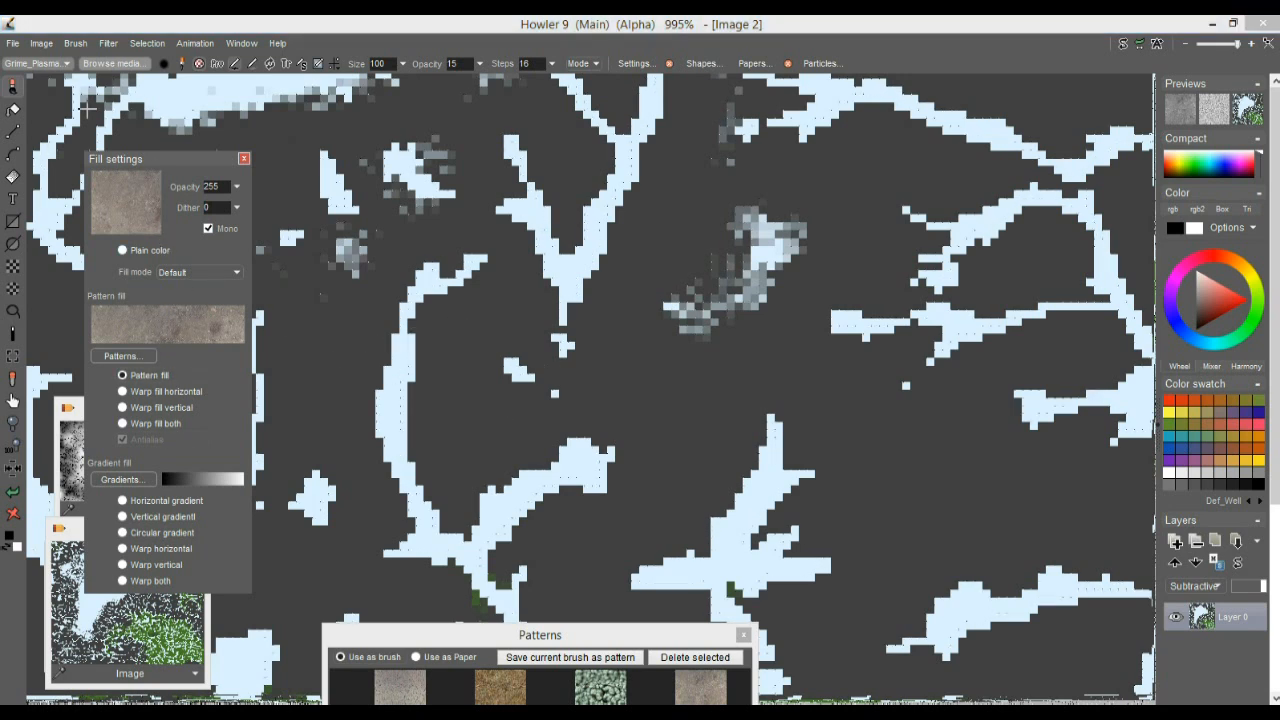
pyautogui.click(14, 106)
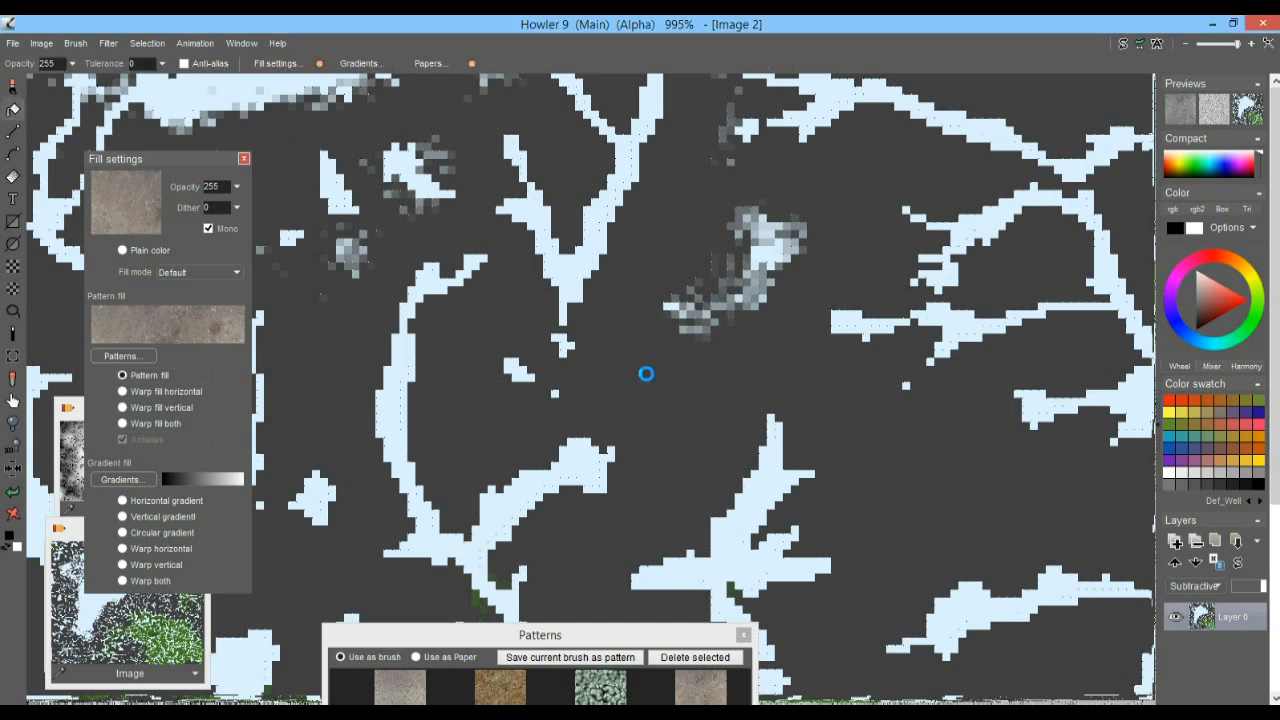
pyautogui.click(646, 374)
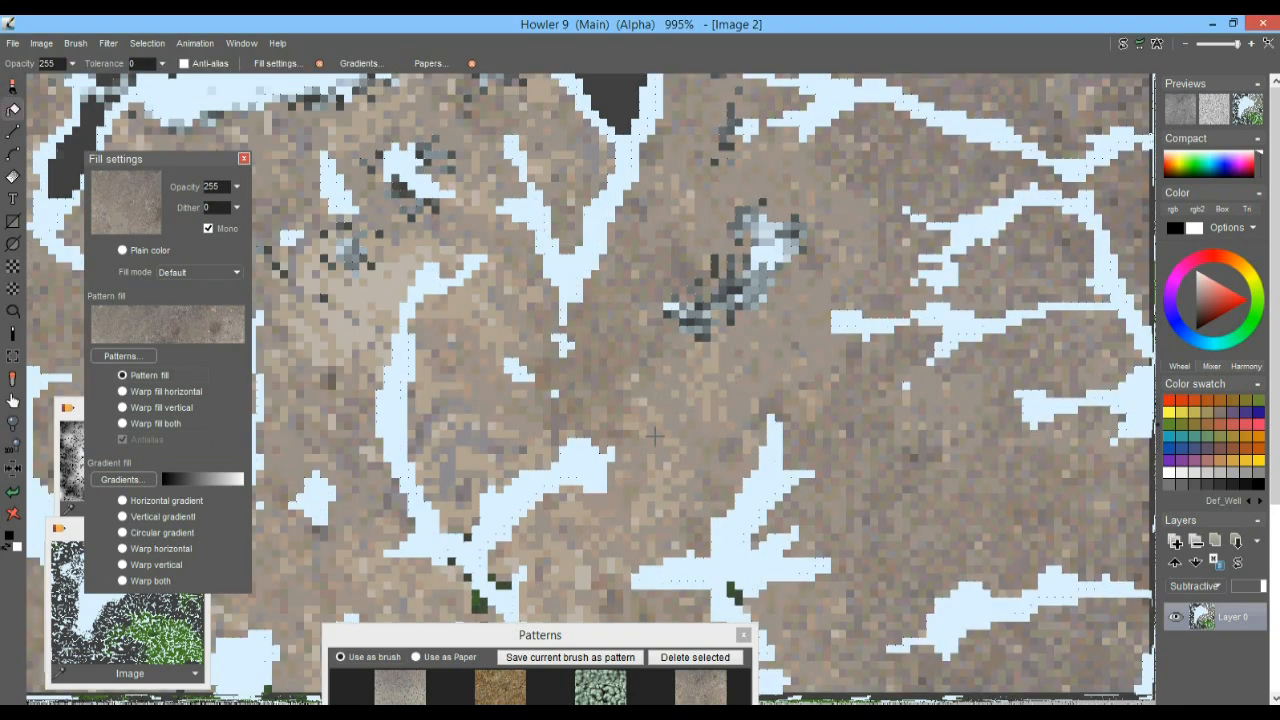
pyautogui.scroll(-10, 650, 400)
pyautogui.scroll(4, 650, 398)
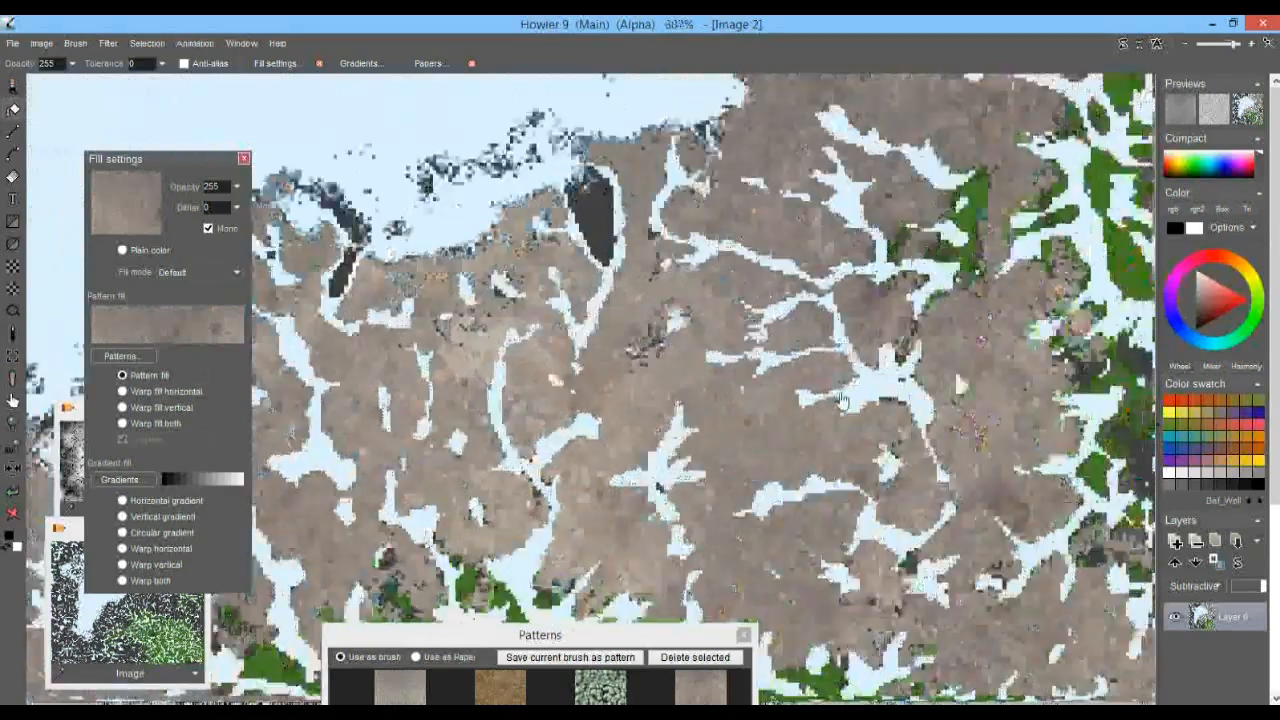
pyautogui.scroll(-5, 645, 400)
pyautogui.scroll(5, 637, 407)
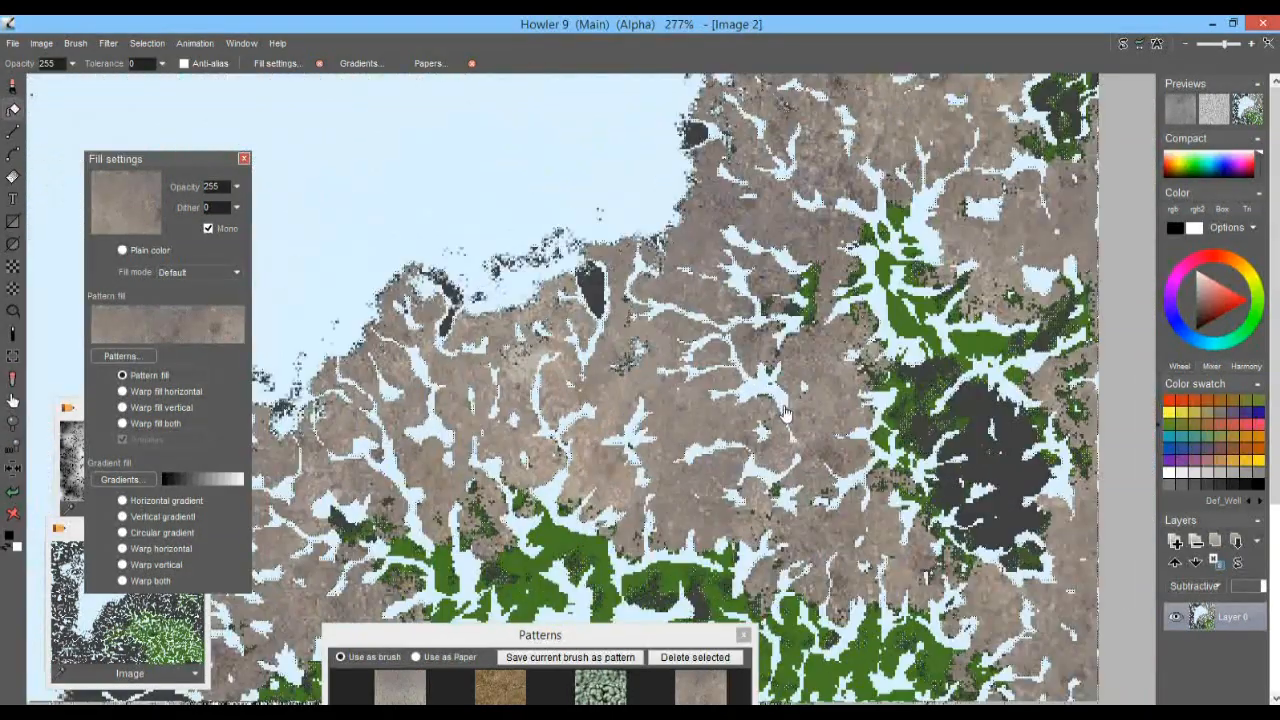
pyautogui.hotkey('ctrl', 'z')
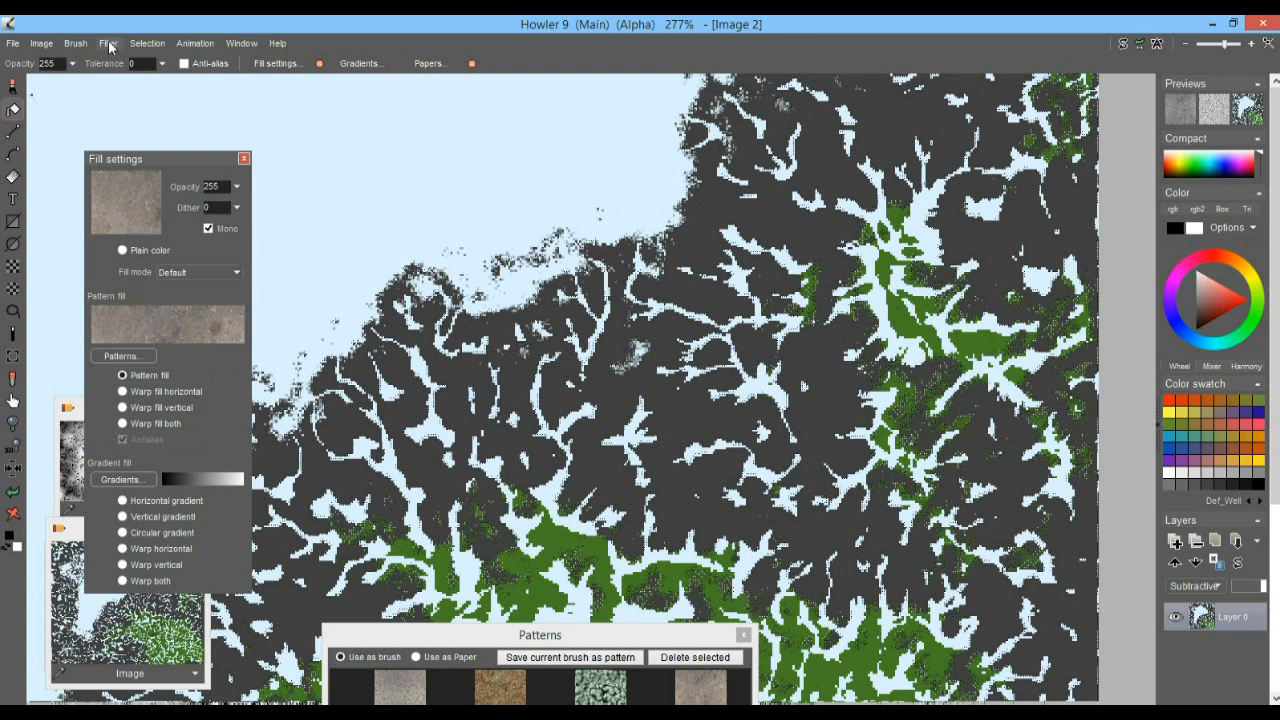
# Step: Check the extent of the current rock selection with the alpha overlay, and switch the overlay off again
pyautogui.click(145, 43)
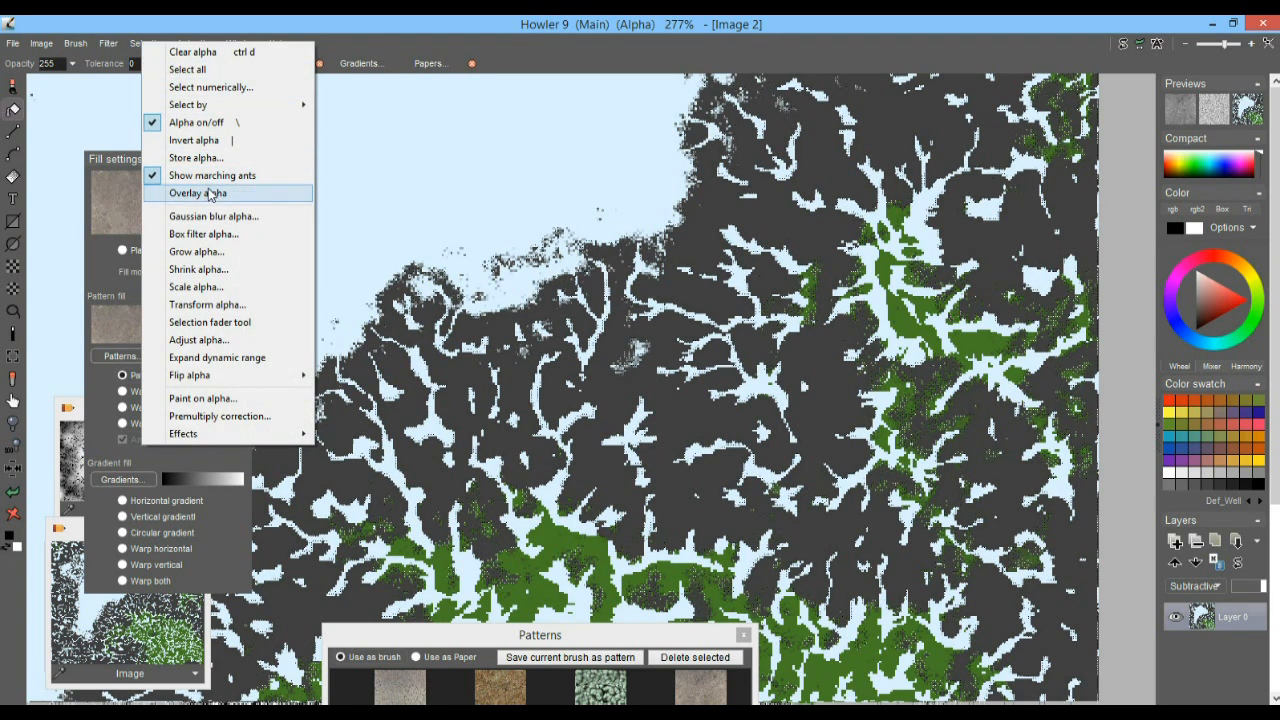
pyautogui.click(180, 192)
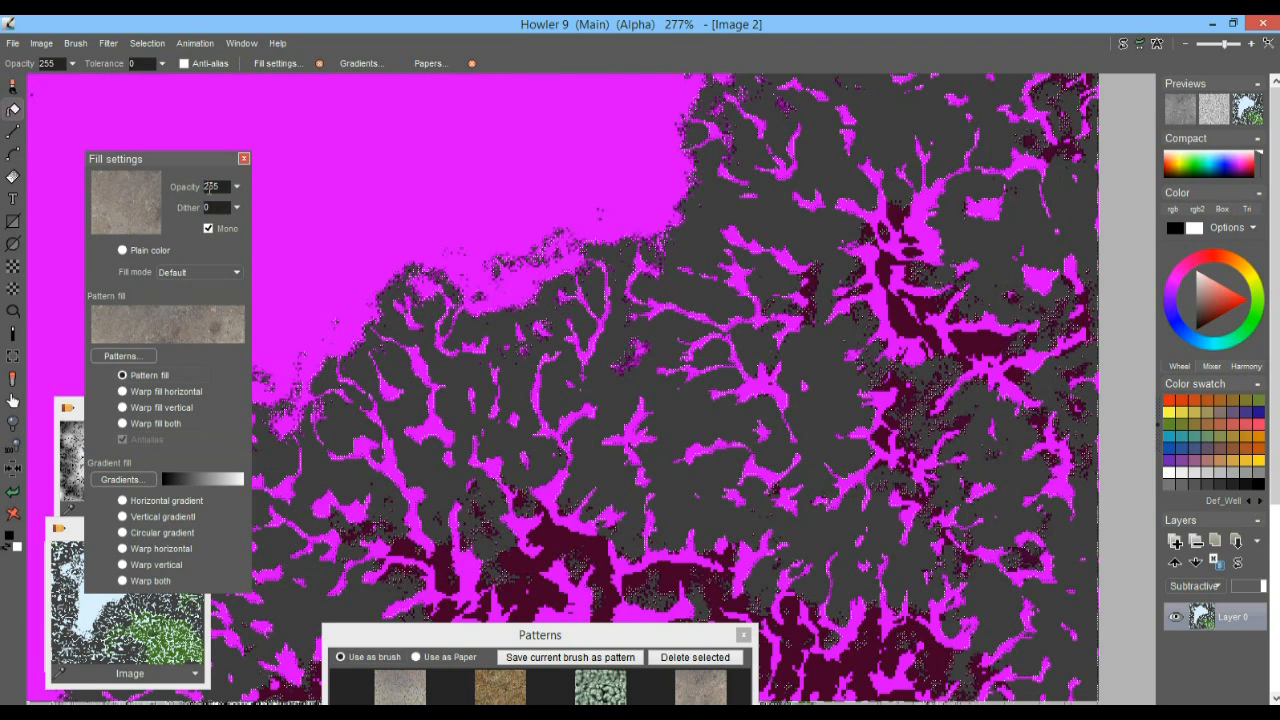
pyautogui.click(147, 43)
pyautogui.click(185, 192)
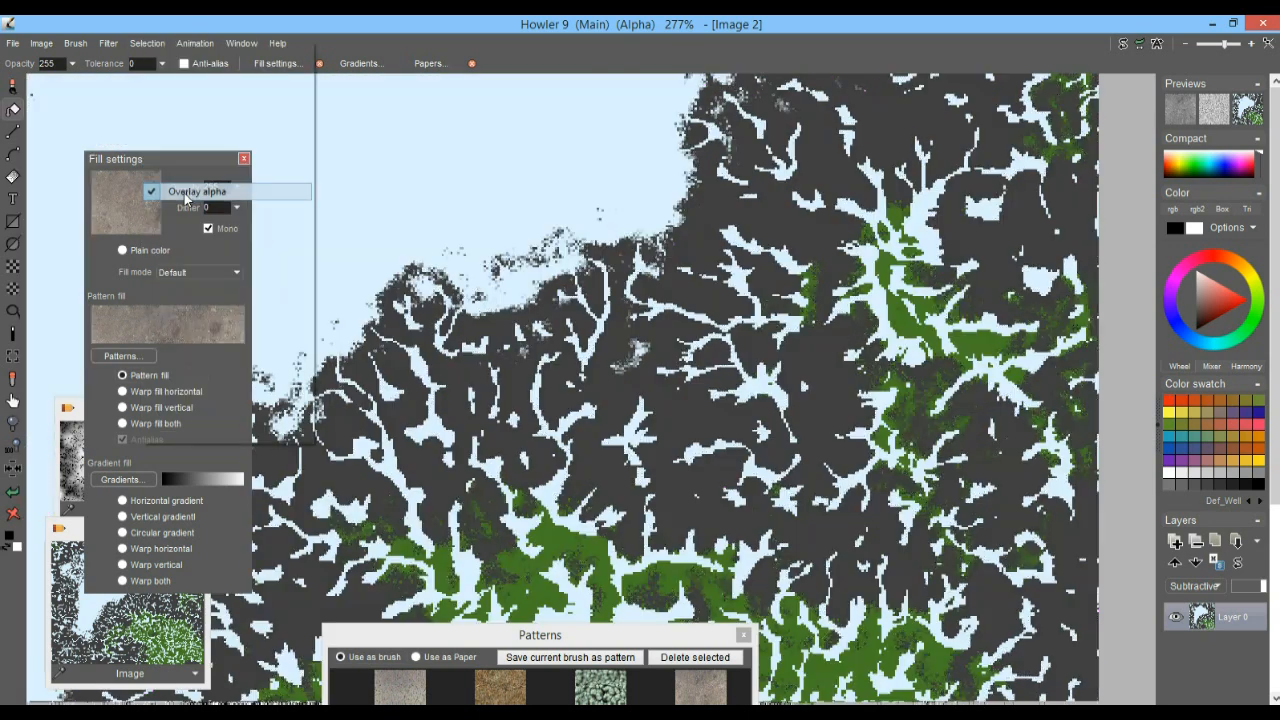
# Step: Try filling the selected rock area with the full-size dirt pattern and examine the filled texture up close
pyautogui.click(41, 43)
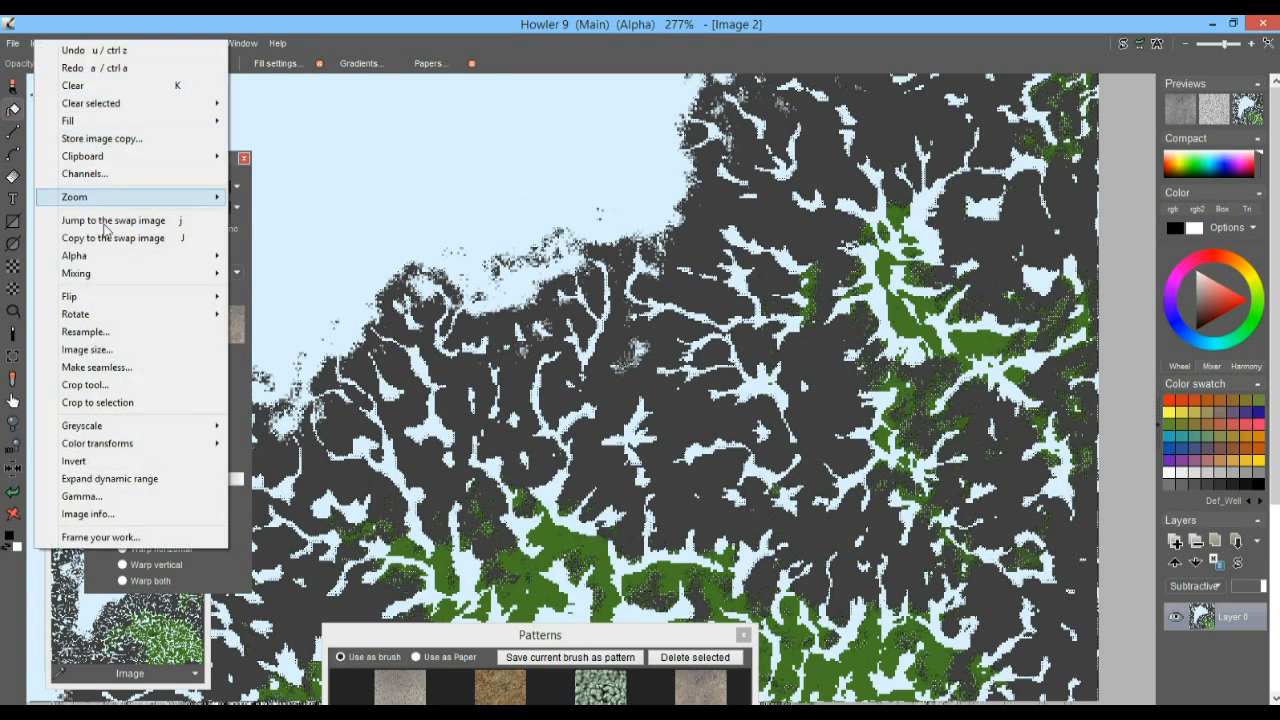
pyautogui.moveTo(98, 121)
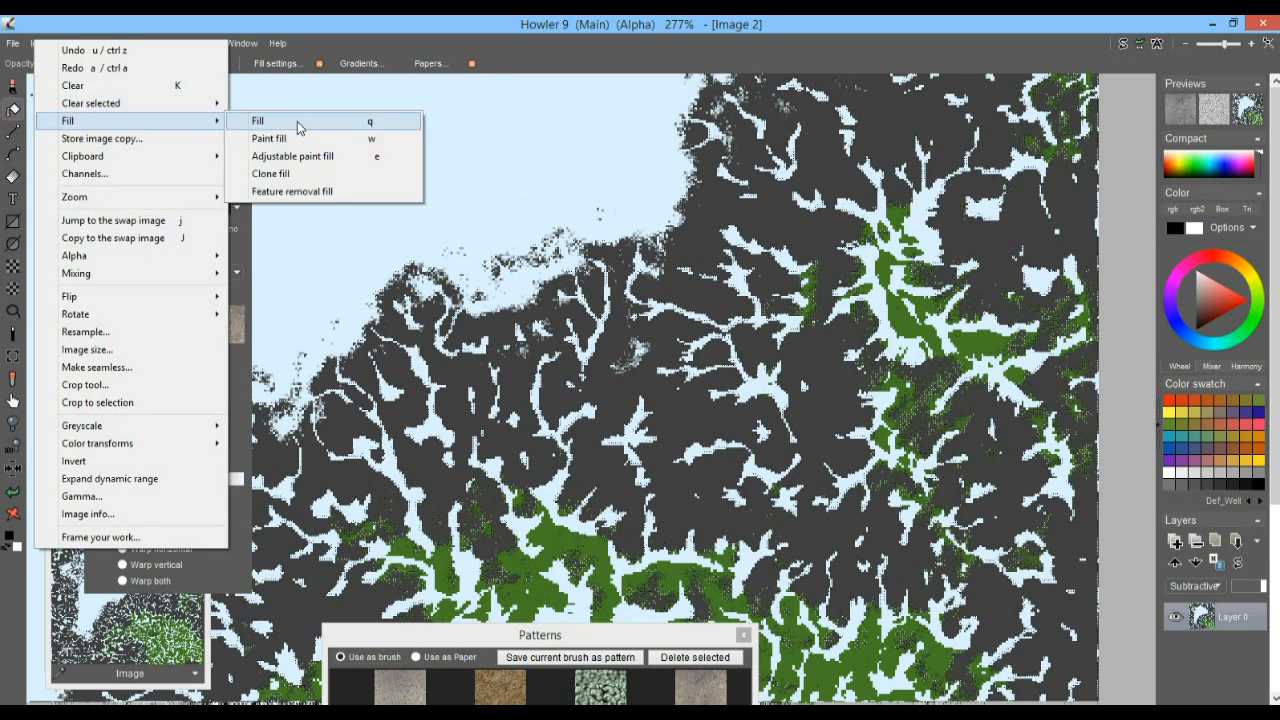
pyautogui.click(297, 121)
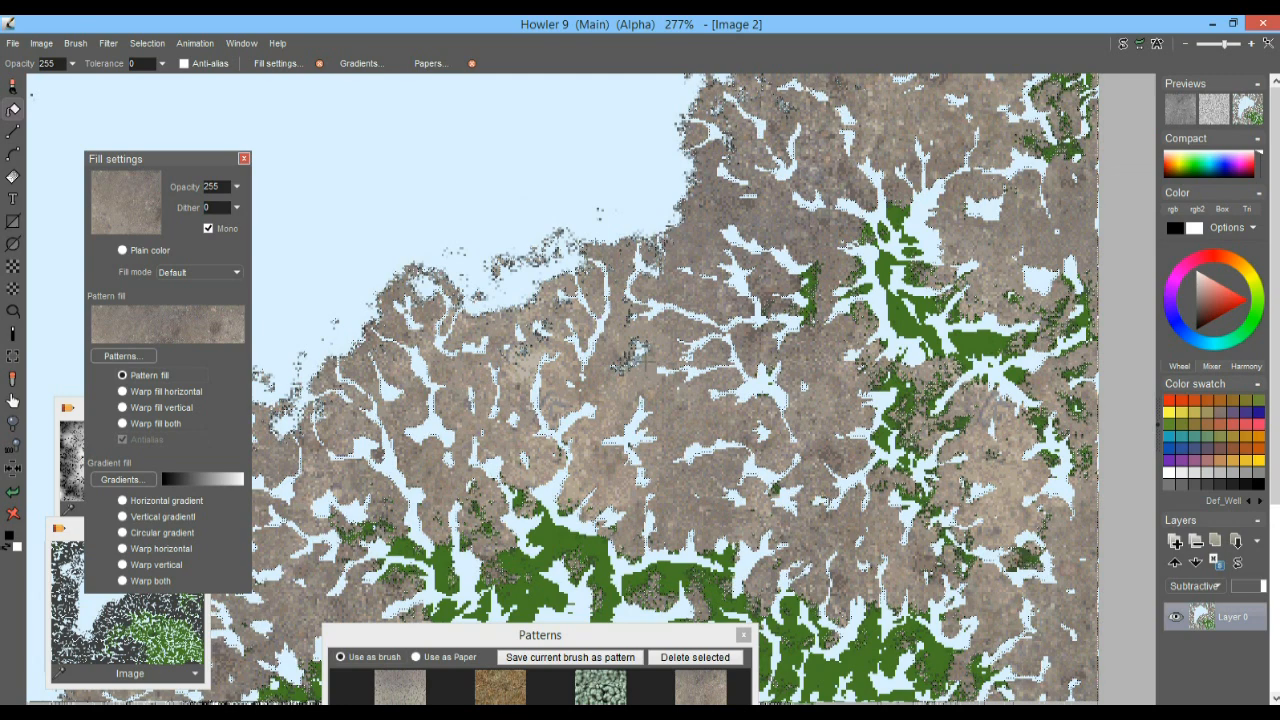
pyautogui.scroll(1, 545, 390)
pyautogui.scroll(-5, 799, 385)
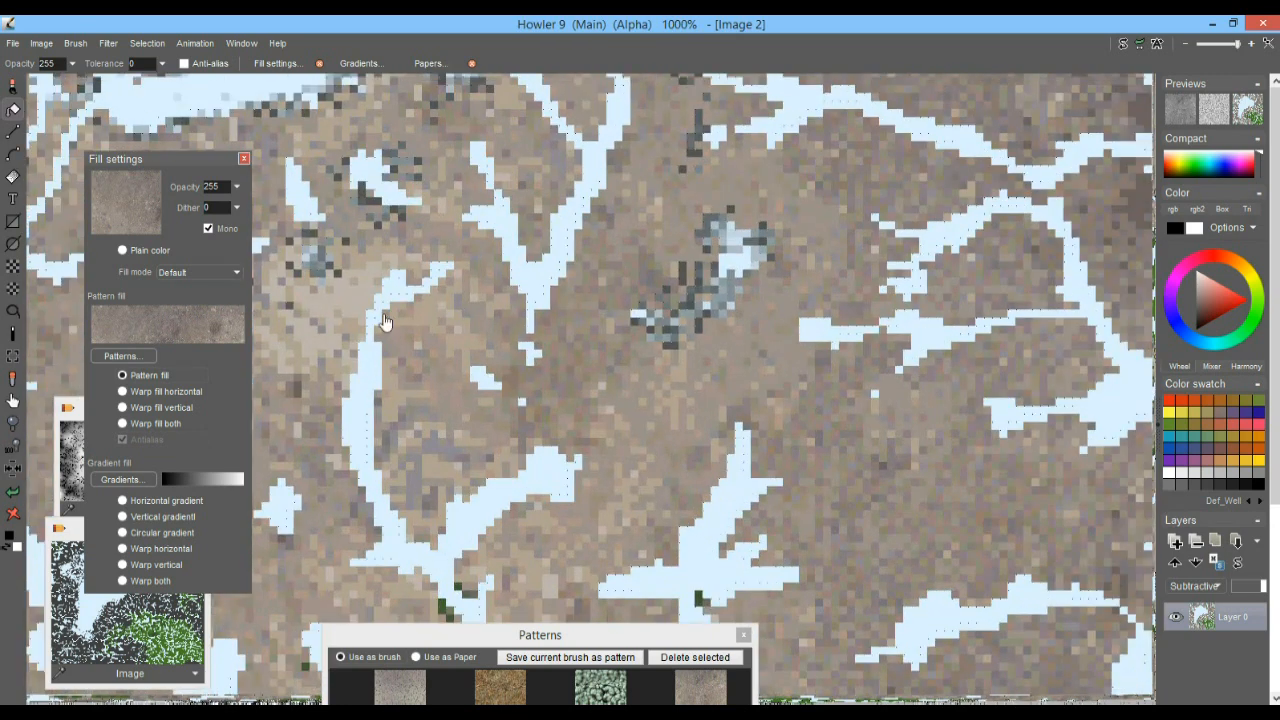
pyautogui.scroll(-1, 305, 322)
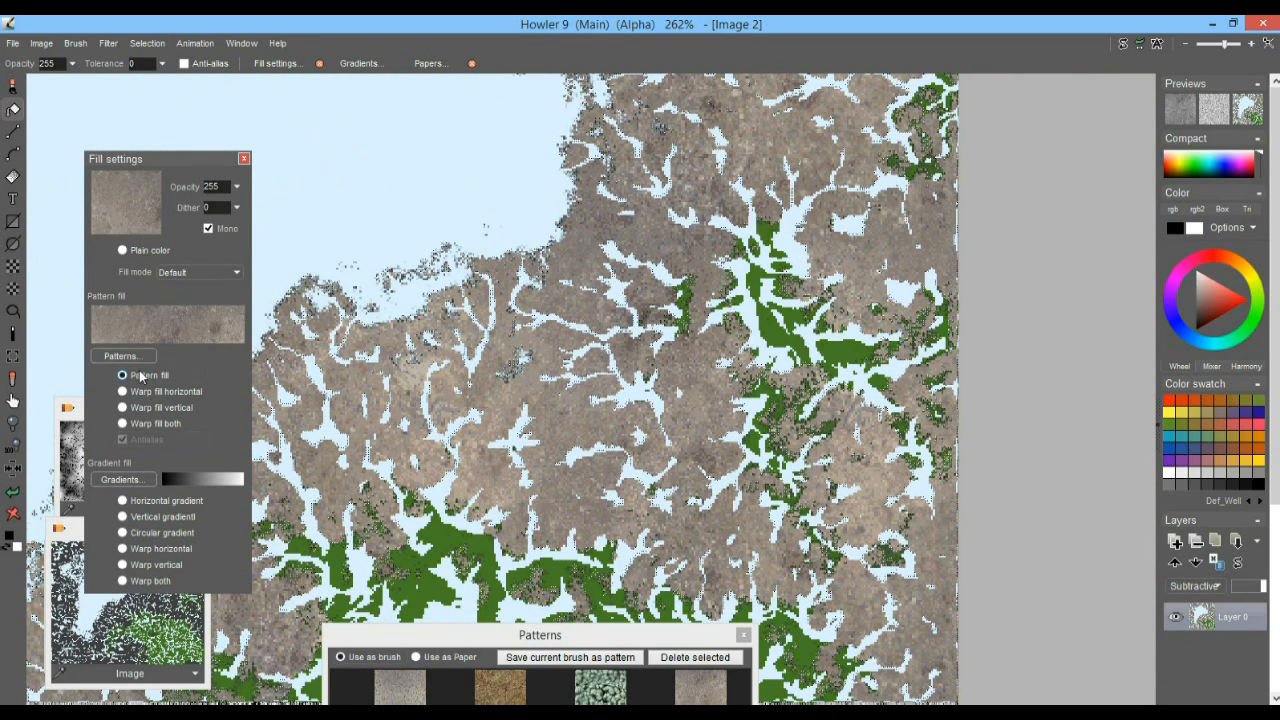
# Step: Close the pattern library and resample the dirt pattern brush to about 34% with its proportions constrained
pyautogui.click(128, 357)
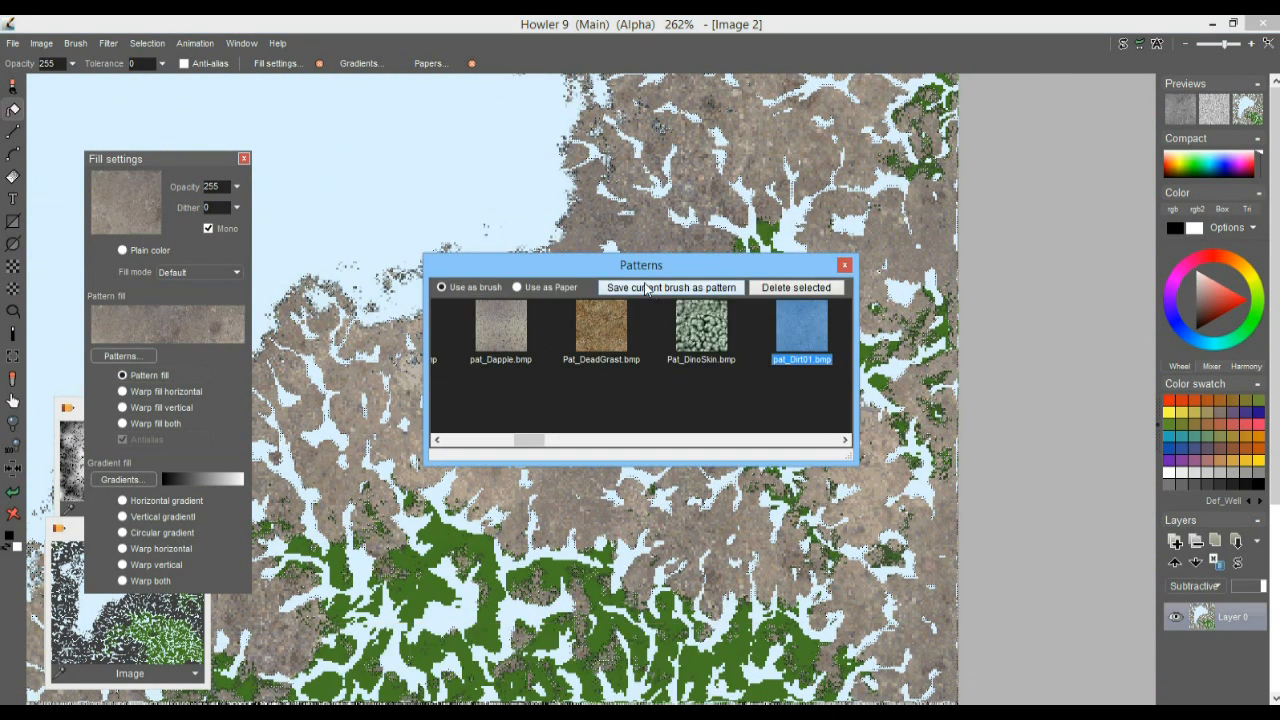
pyautogui.click(845, 266)
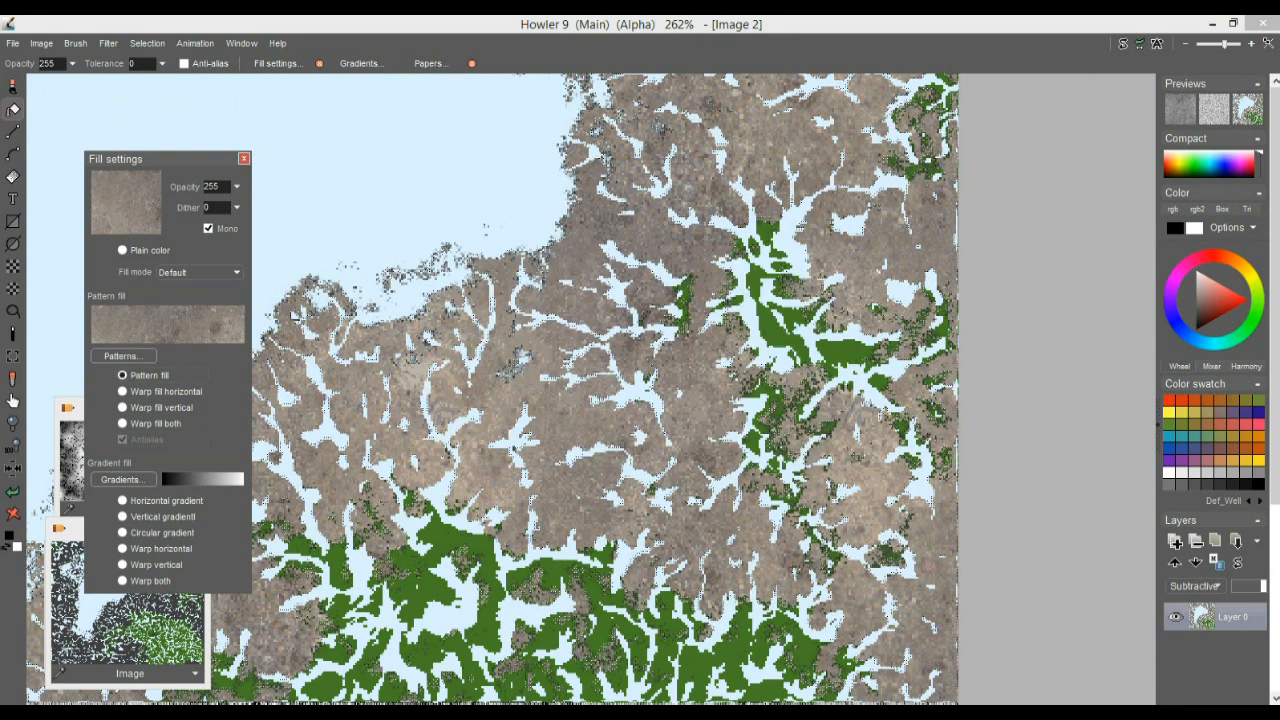
pyautogui.click(145, 323)
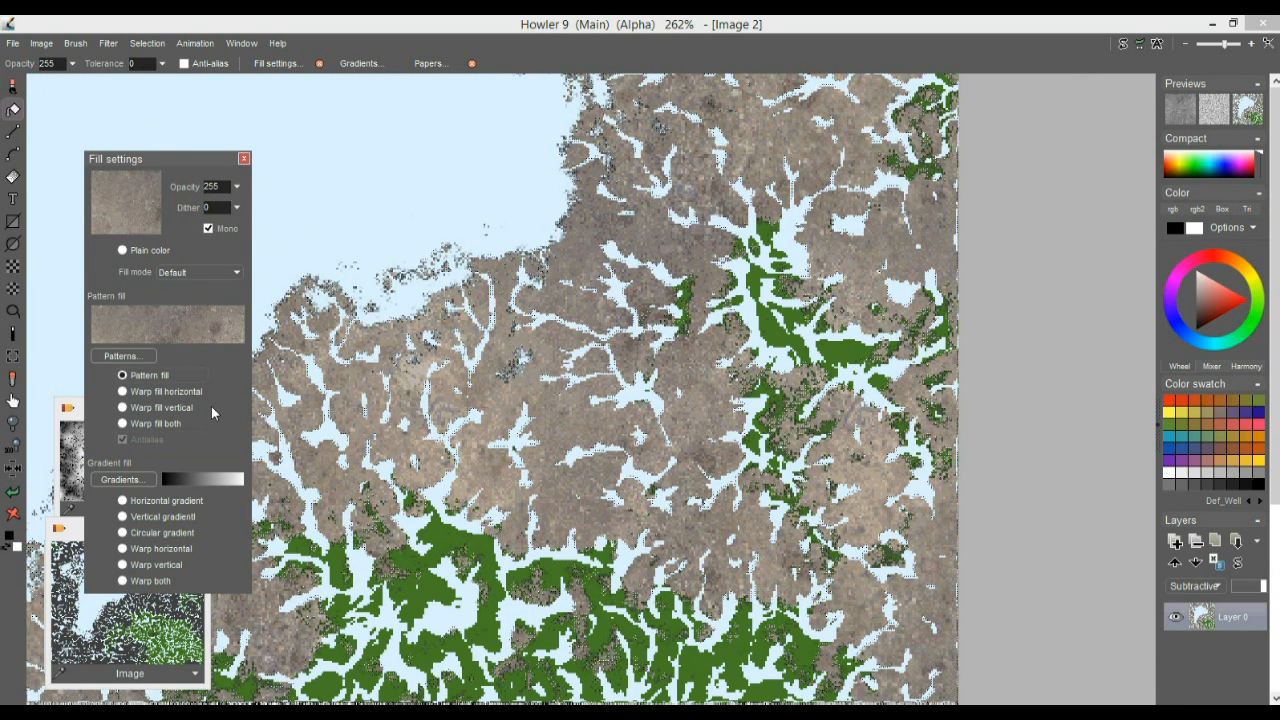
pyautogui.click(76, 44)
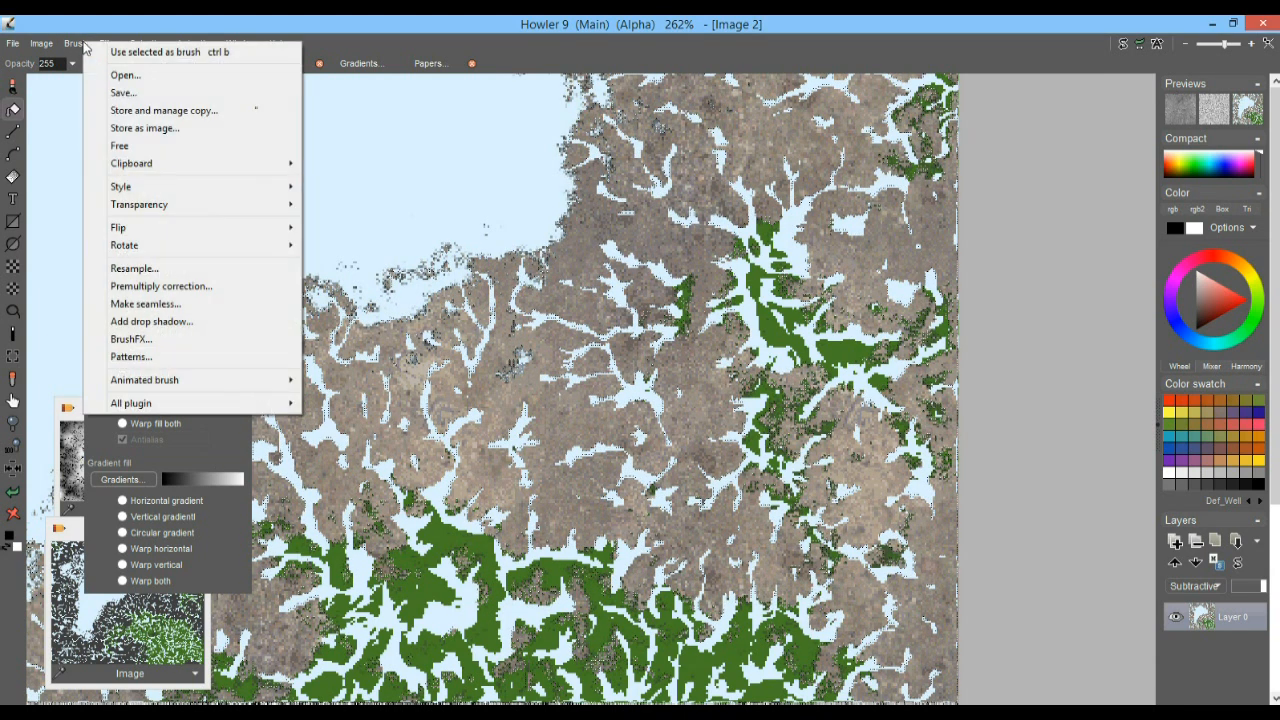
pyautogui.click(155, 270)
pyautogui.click(700, 346)
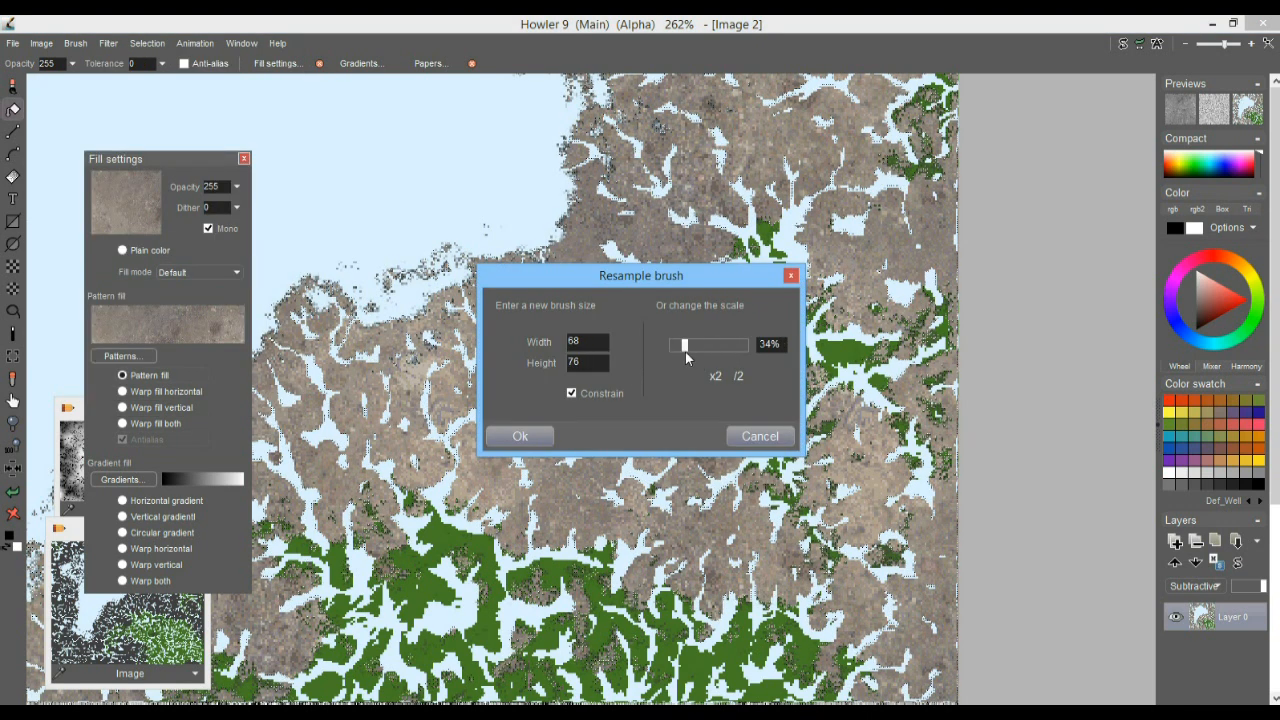
pyautogui.click(520, 436)
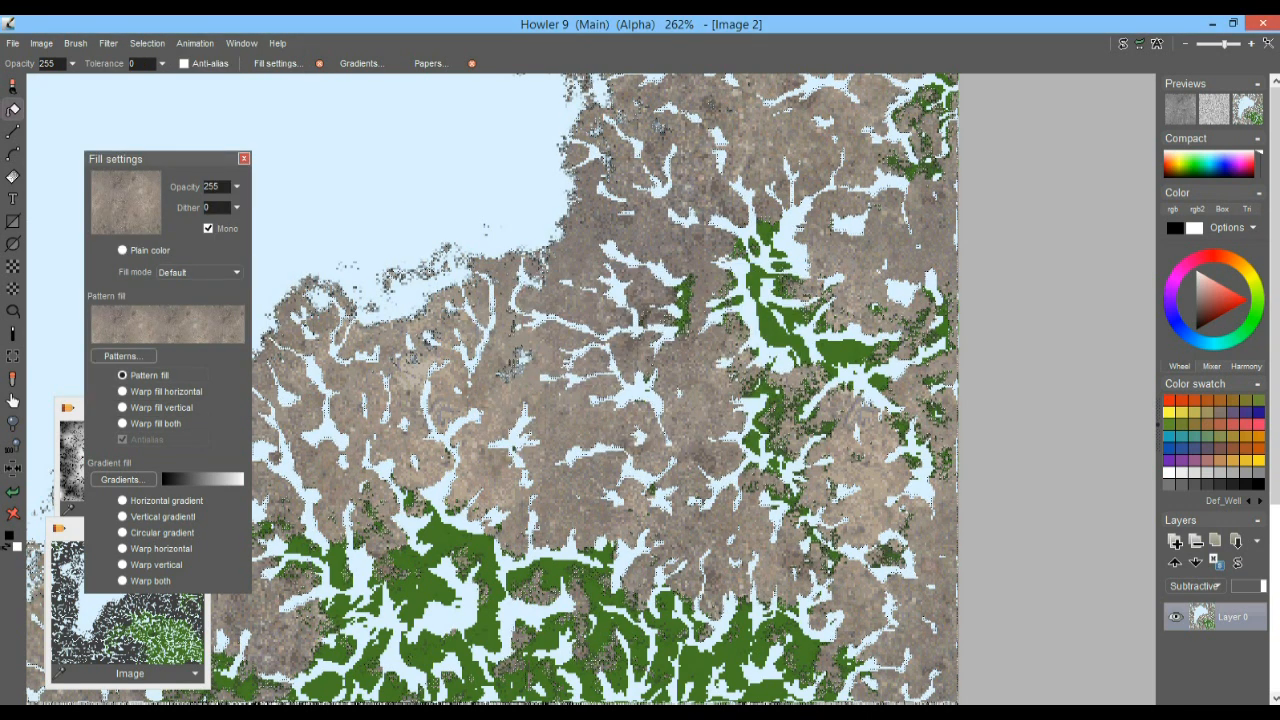
# Step: Undo the last fill and fill the selected rock area with the reduced dirt pattern, checking the result across the texture
pyautogui.click(12, 492)
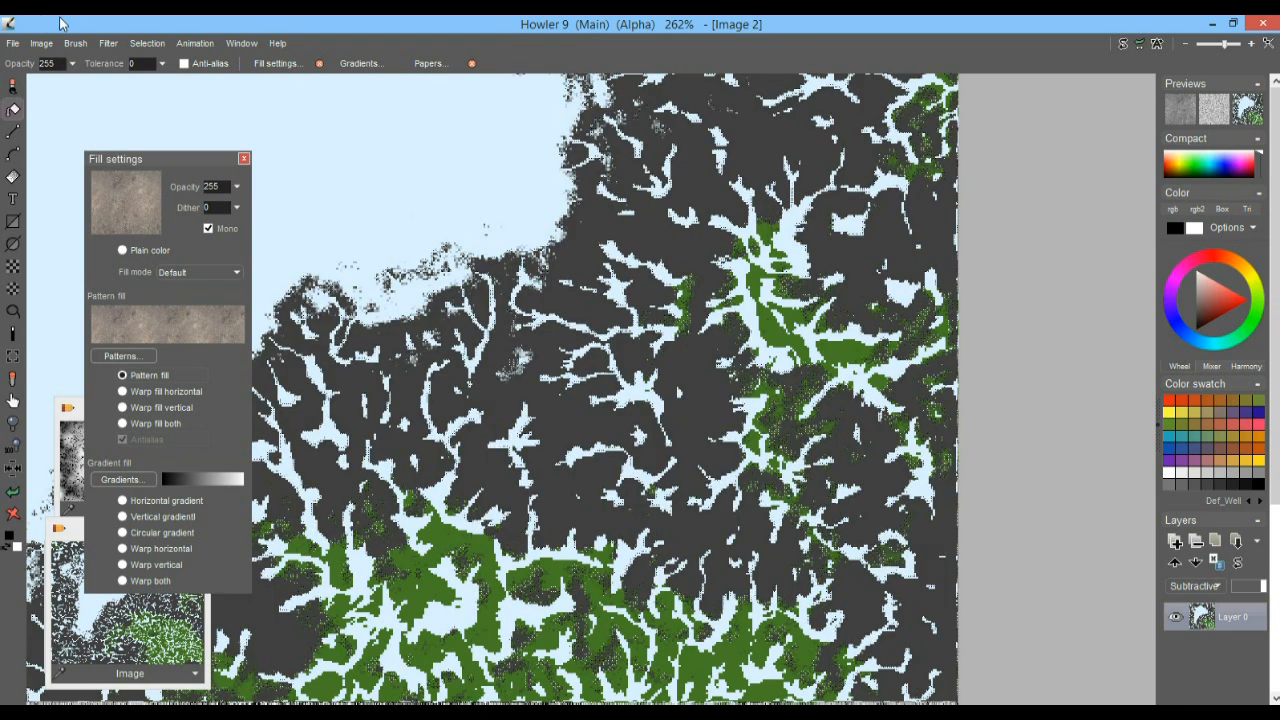
pyautogui.click(42, 43)
pyautogui.moveTo(177, 123)
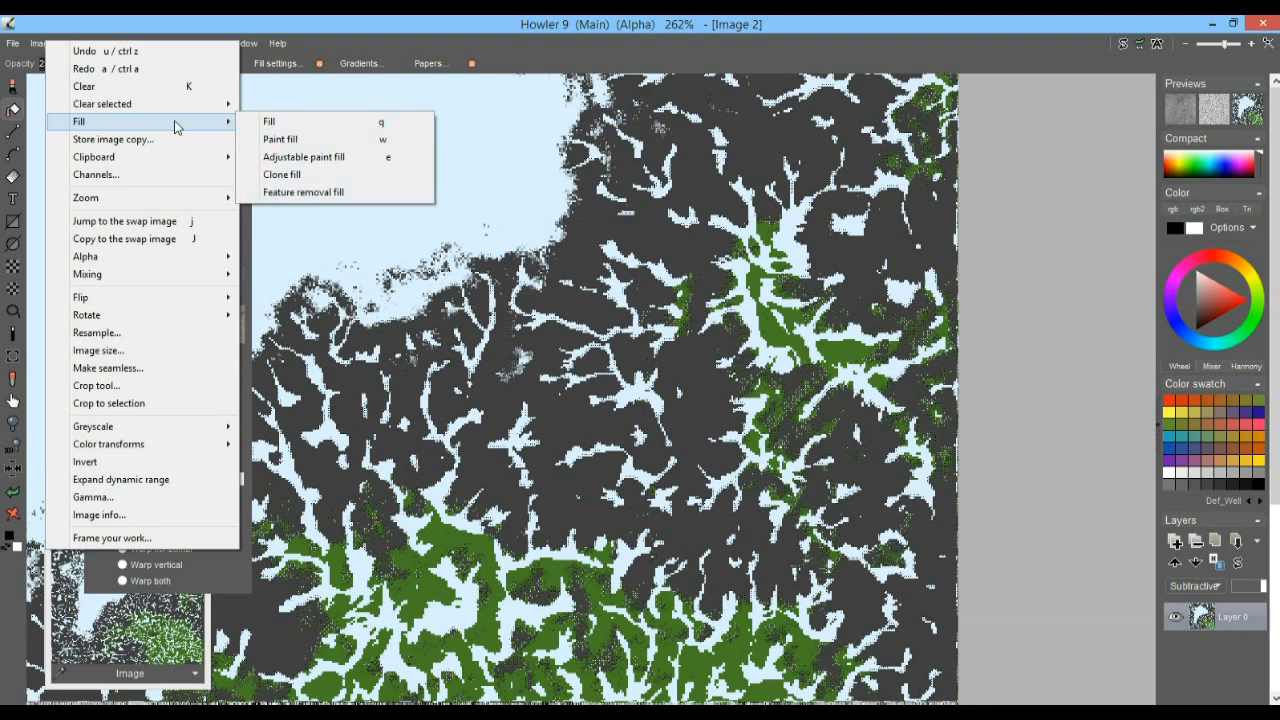
pyautogui.click(276, 121)
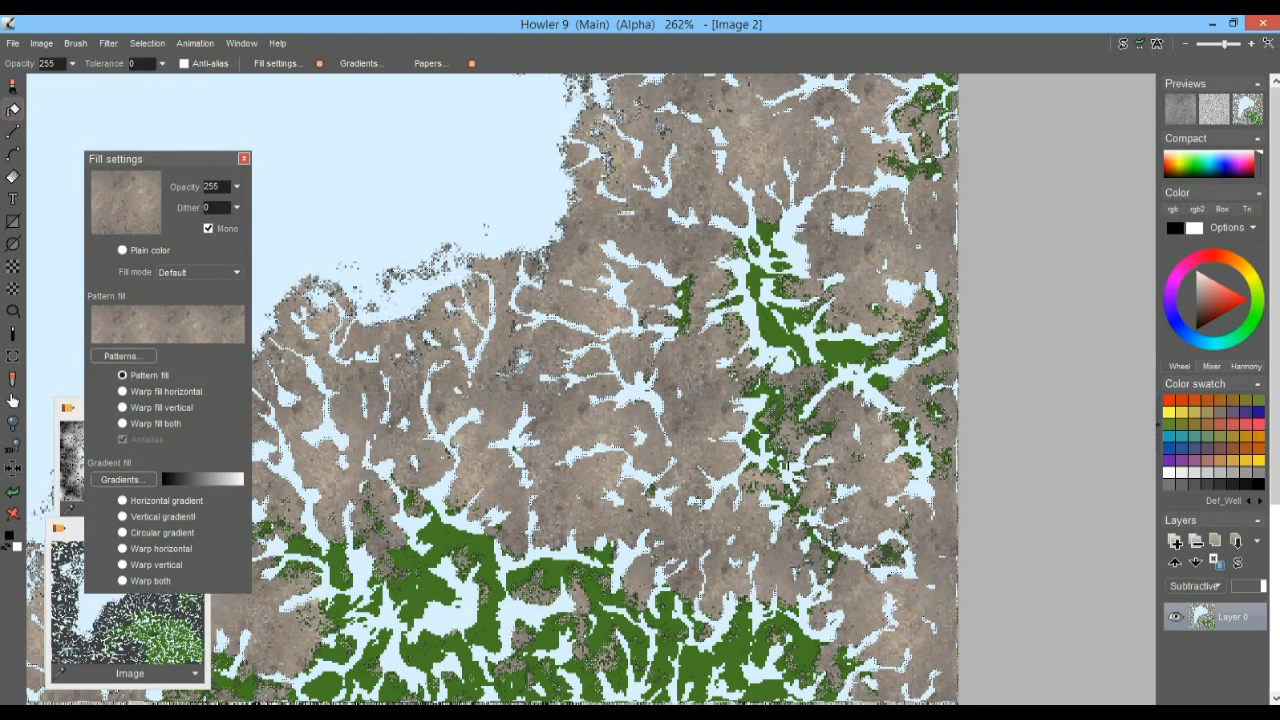
pyautogui.hotkey('ctrl', 'd')
pyautogui.scroll(5, 760, 430)
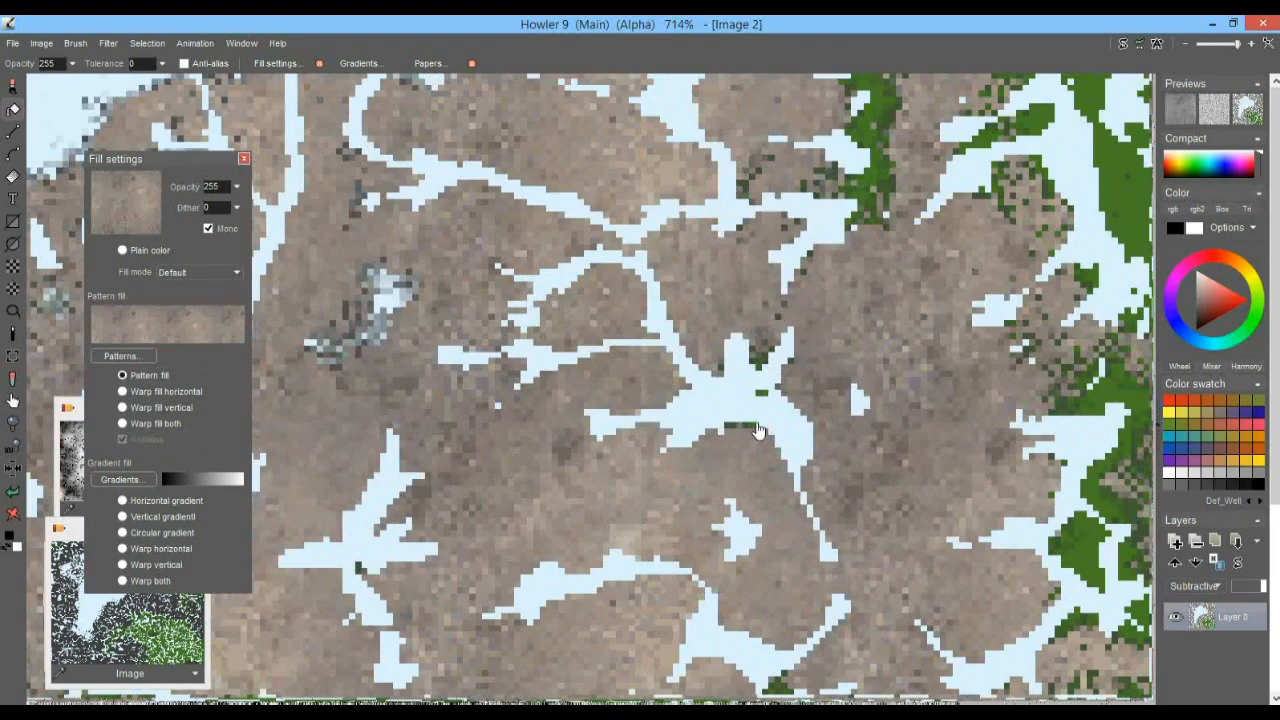
pyautogui.moveTo(762, 342); pyautogui.dragTo(334, 499)
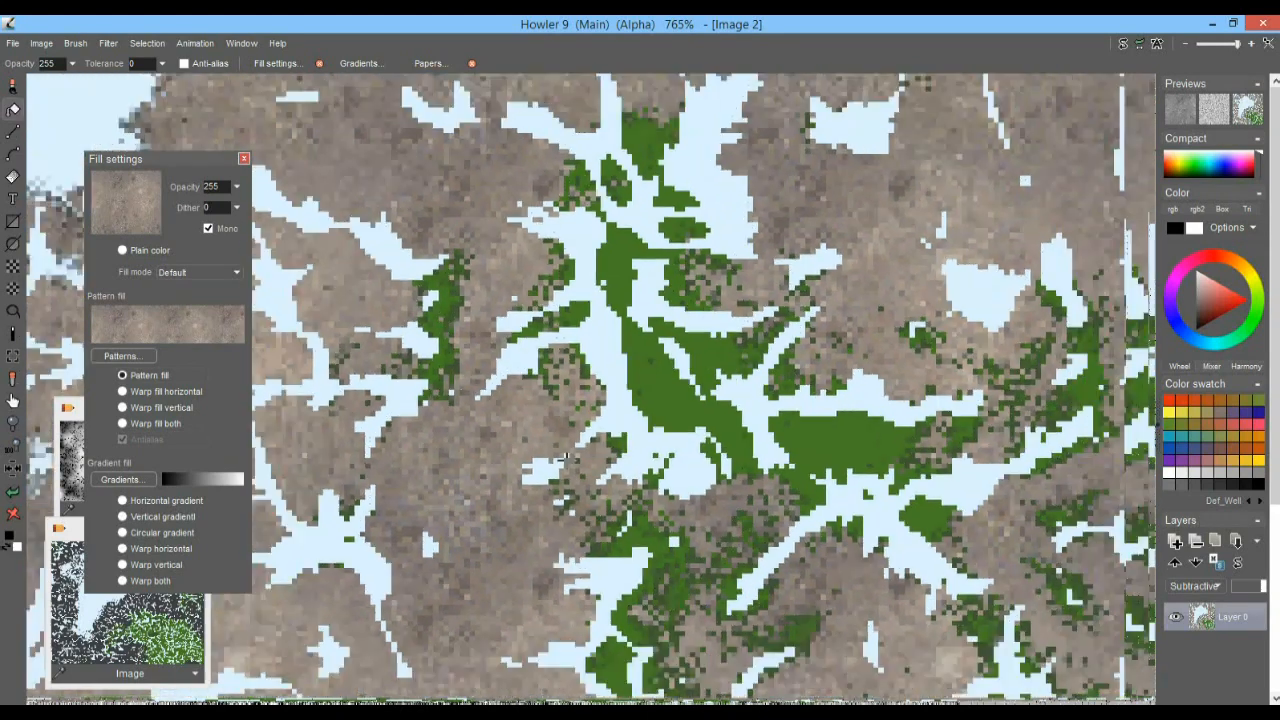
pyautogui.scroll(-3, 334, 499)
pyautogui.moveTo(426, 514); pyautogui.dragTo(626, 250)
pyautogui.moveTo(435, 450); pyautogui.dragTo(573, 356)
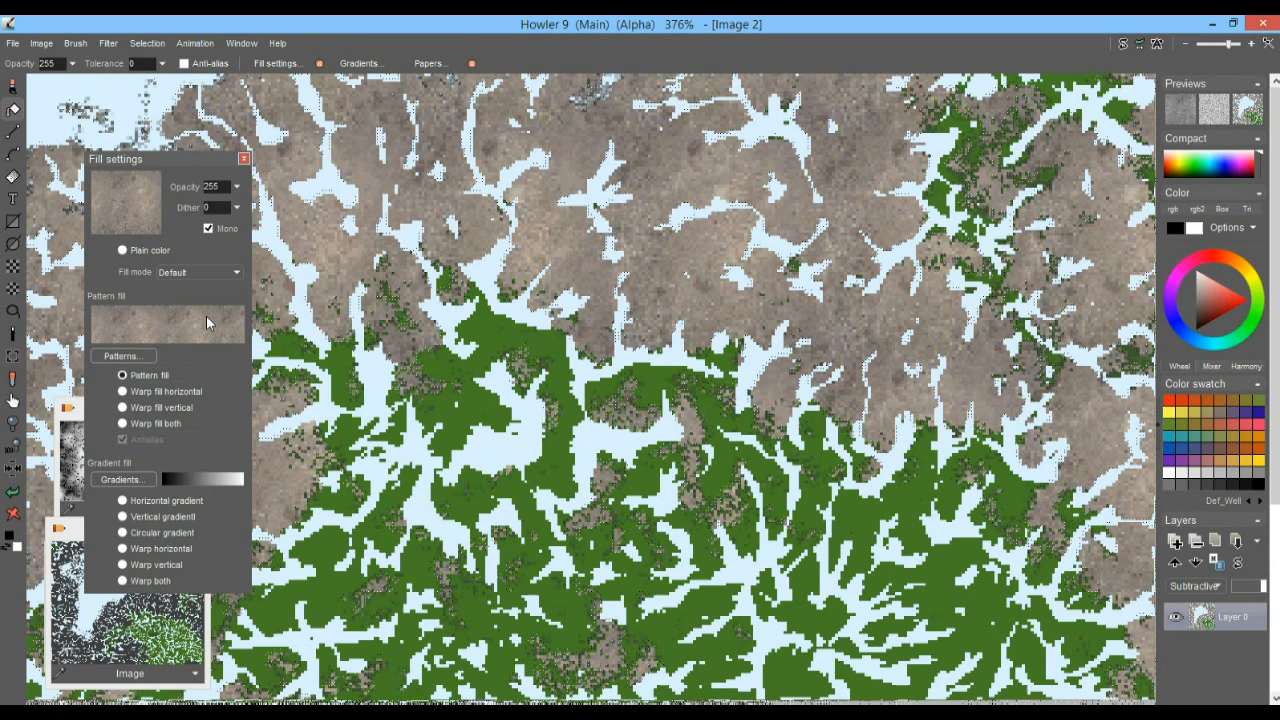
# Step: Choose Pat_DinoSkin.bmp from the pattern library as the fill pattern
pyautogui.click(172, 326)
pyautogui.click(171, 327)
pyautogui.click(122, 356)
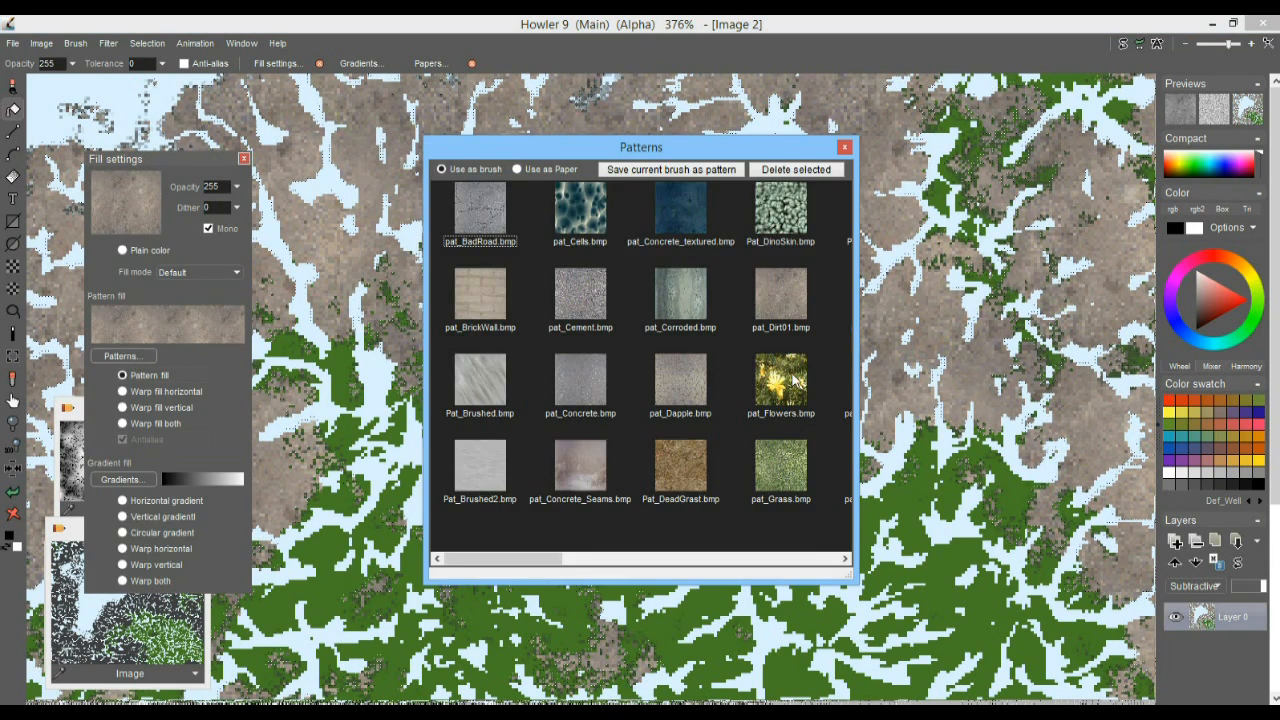
pyautogui.click(787, 469)
pyautogui.click(784, 195)
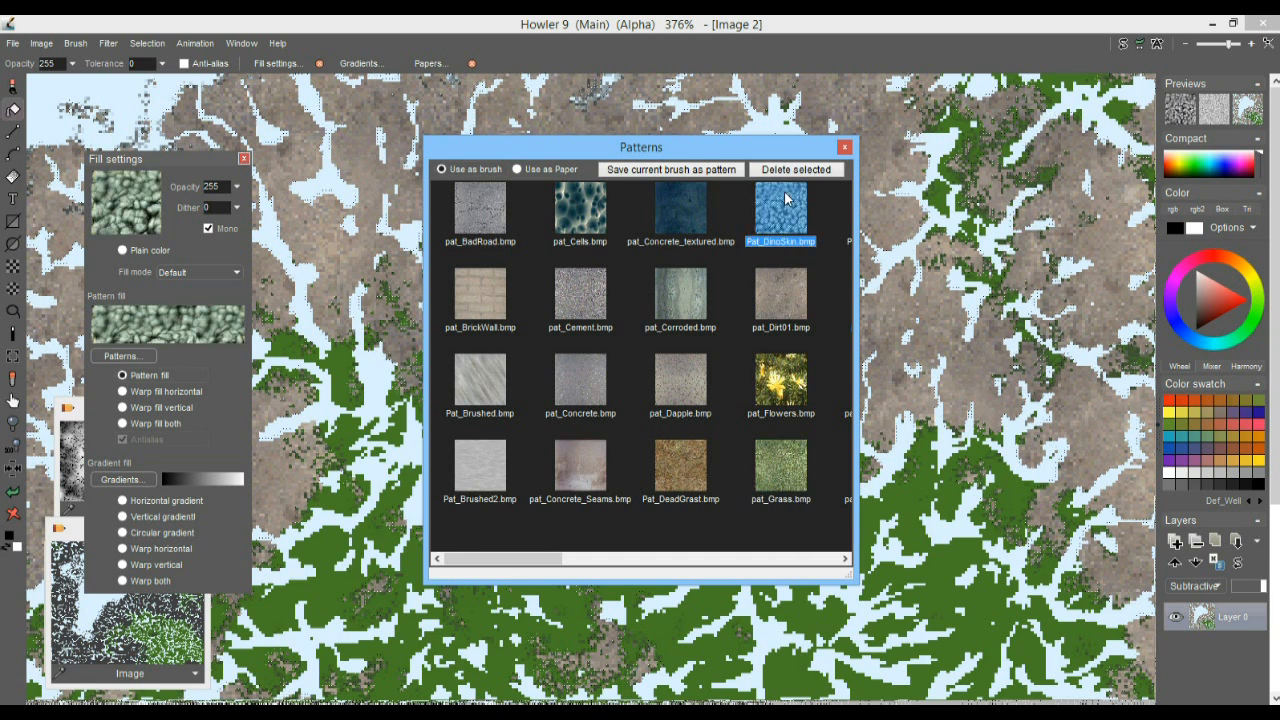
pyautogui.click(162, 320)
pyautogui.click(161, 318)
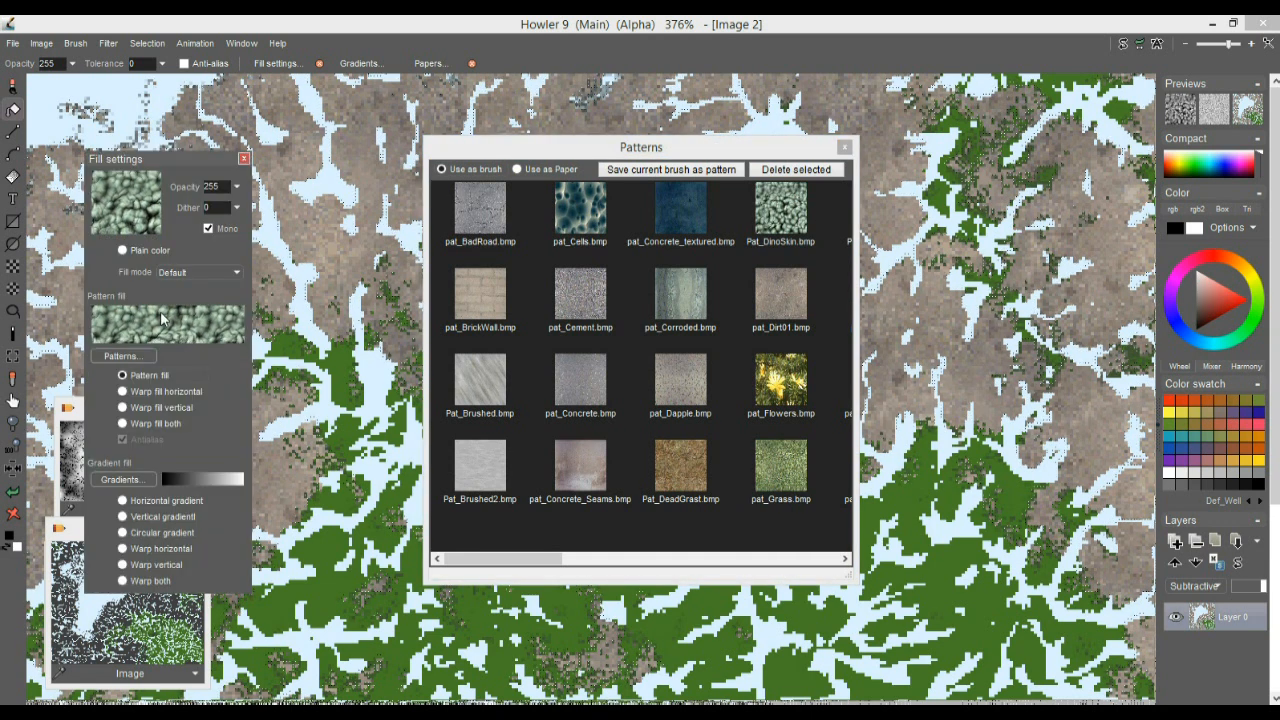
# Step: Resample the DinoSkin pattern brush to a smaller size and move the pattern library clear of the texture
pyautogui.click(72, 43)
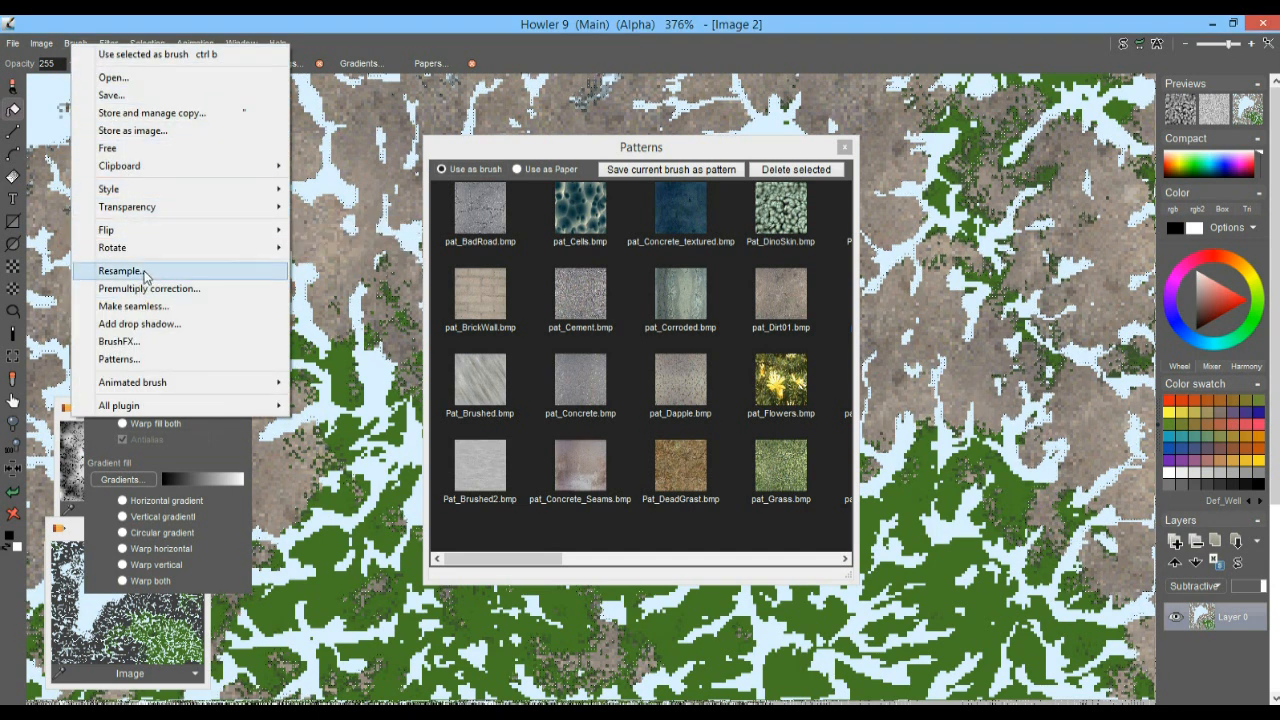
pyautogui.click(105, 271)
pyautogui.moveTo(719, 356); pyautogui.dragTo(683, 359)
pyautogui.click(520, 436)
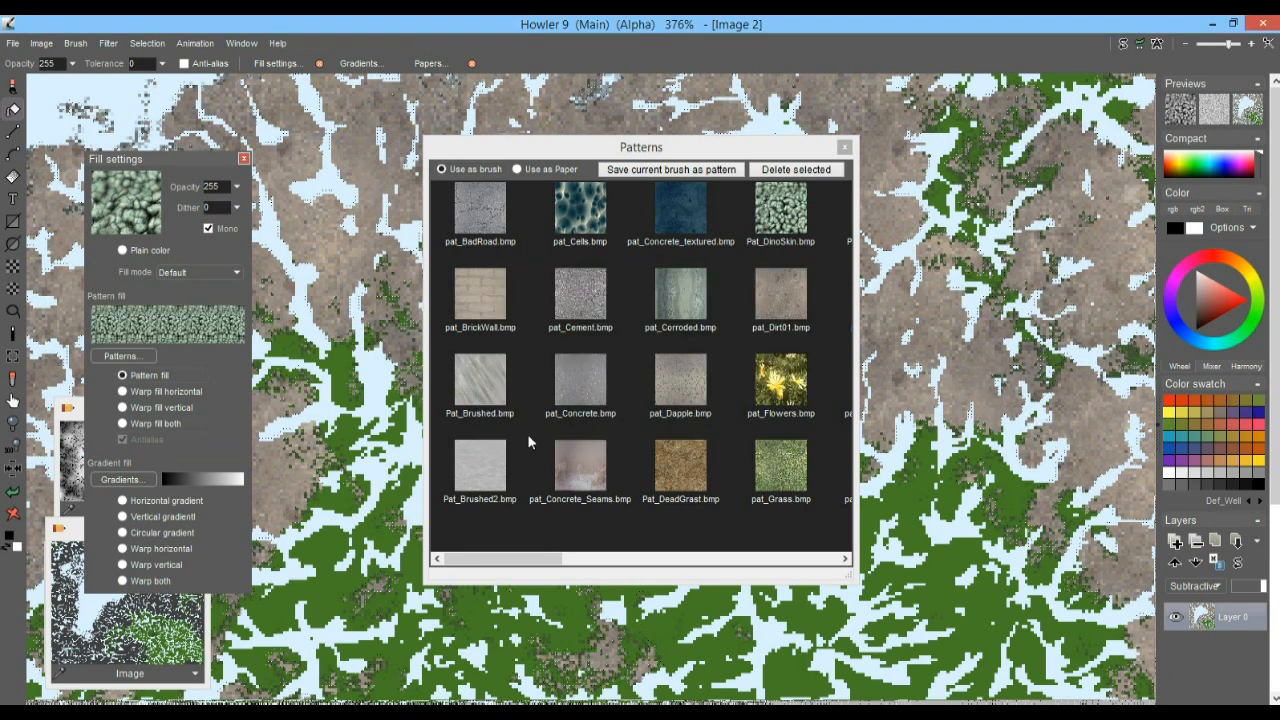
pyautogui.moveTo(160, 314)
pyautogui.moveTo(748, 149); pyautogui.dragTo(581, 601)
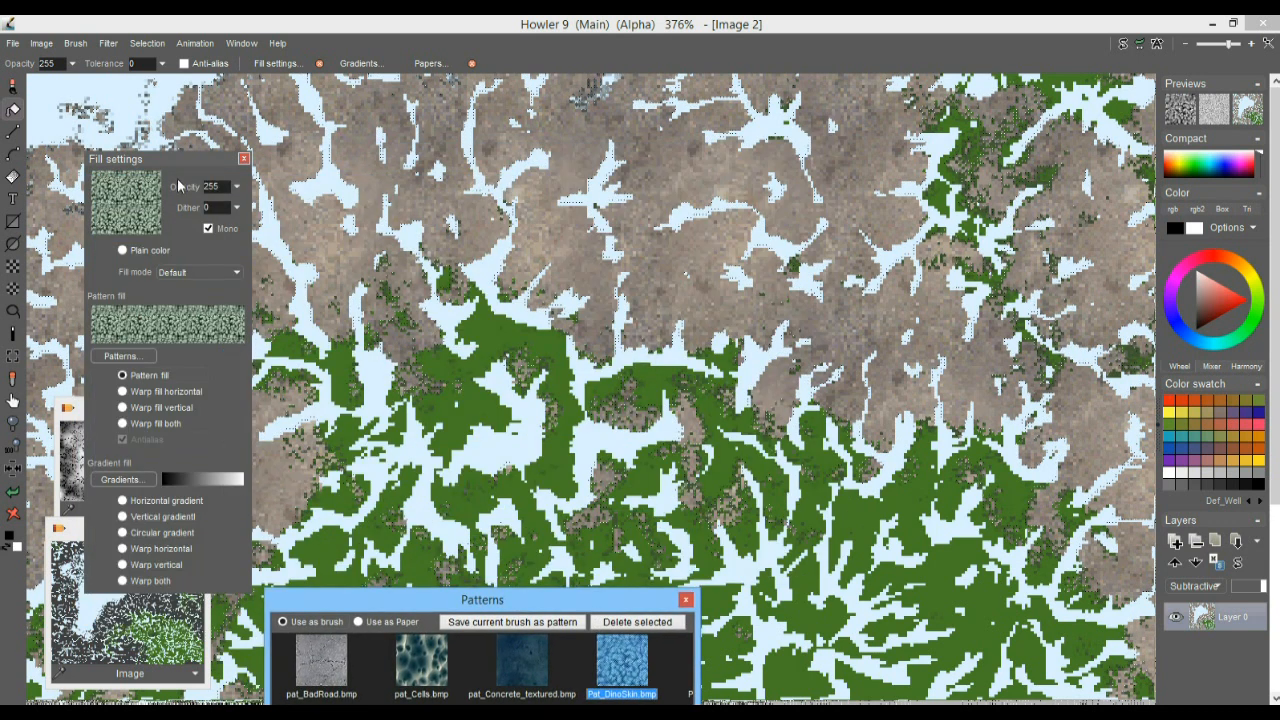
# Step: Store the current rock selection as an alpha and move its window out of the way
pyautogui.click(146, 43)
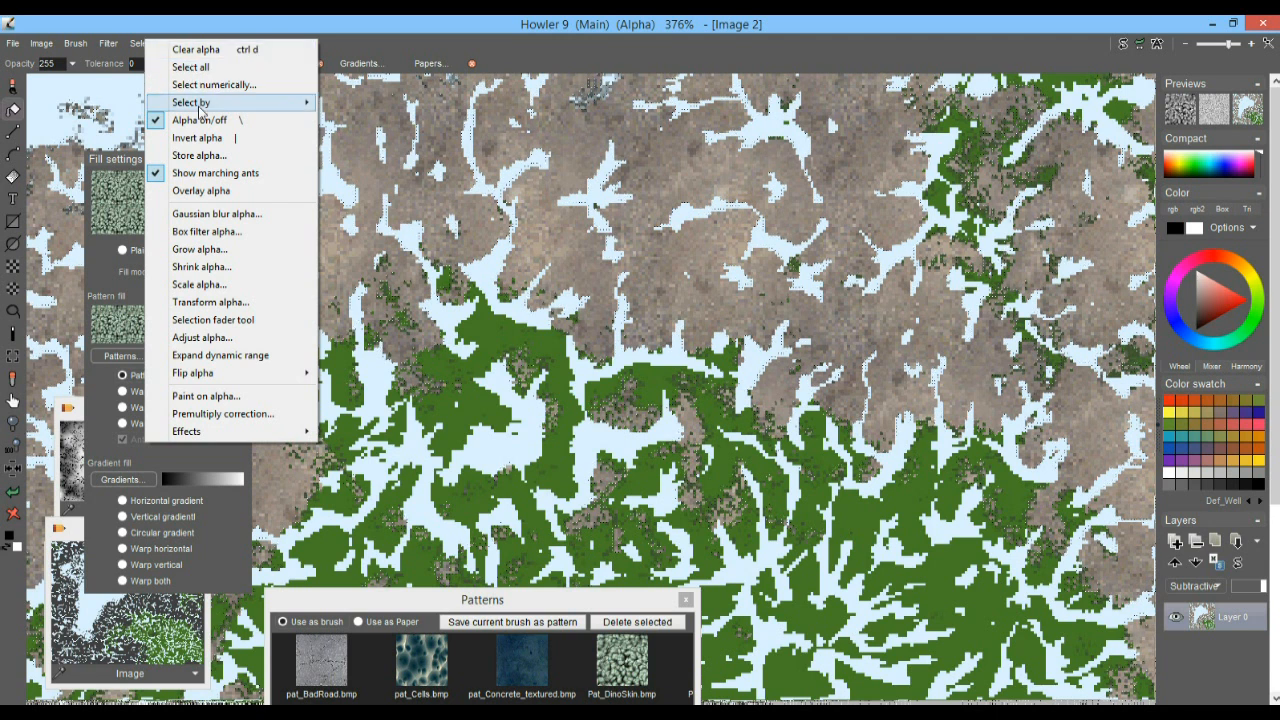
pyautogui.click(200, 156)
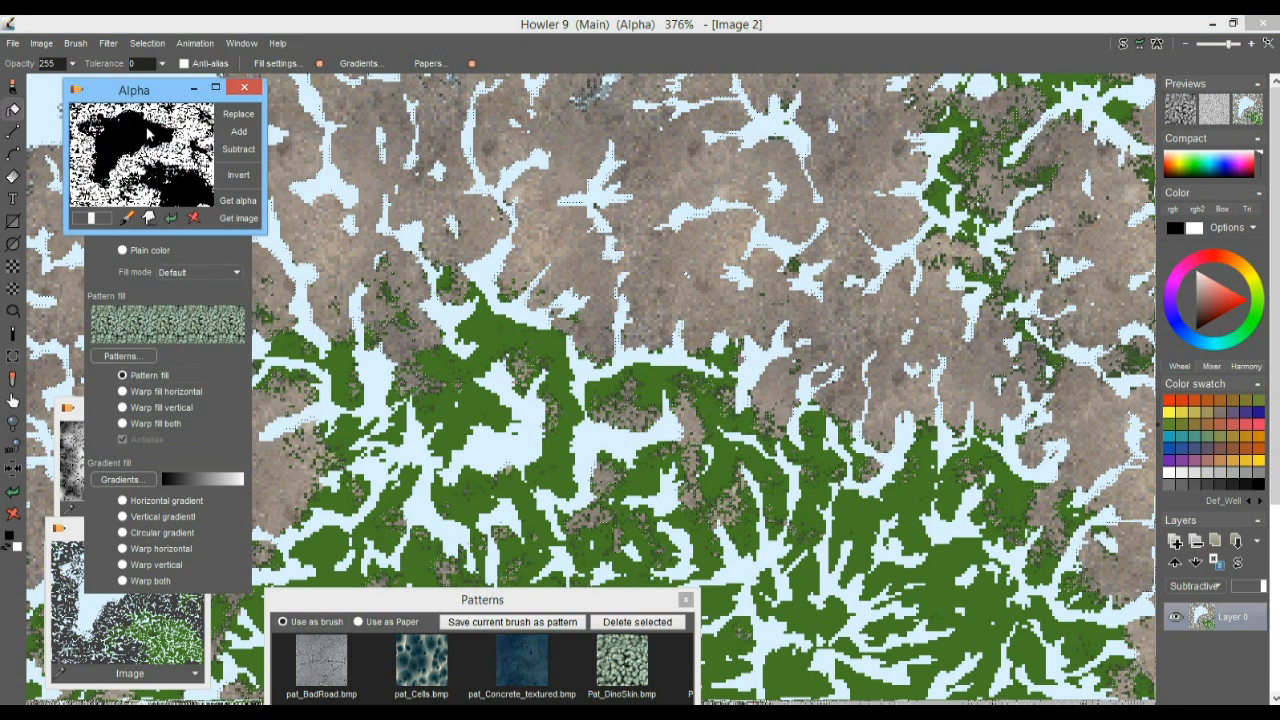
pyautogui.moveTo(110, 92); pyautogui.dragTo(662, 189)
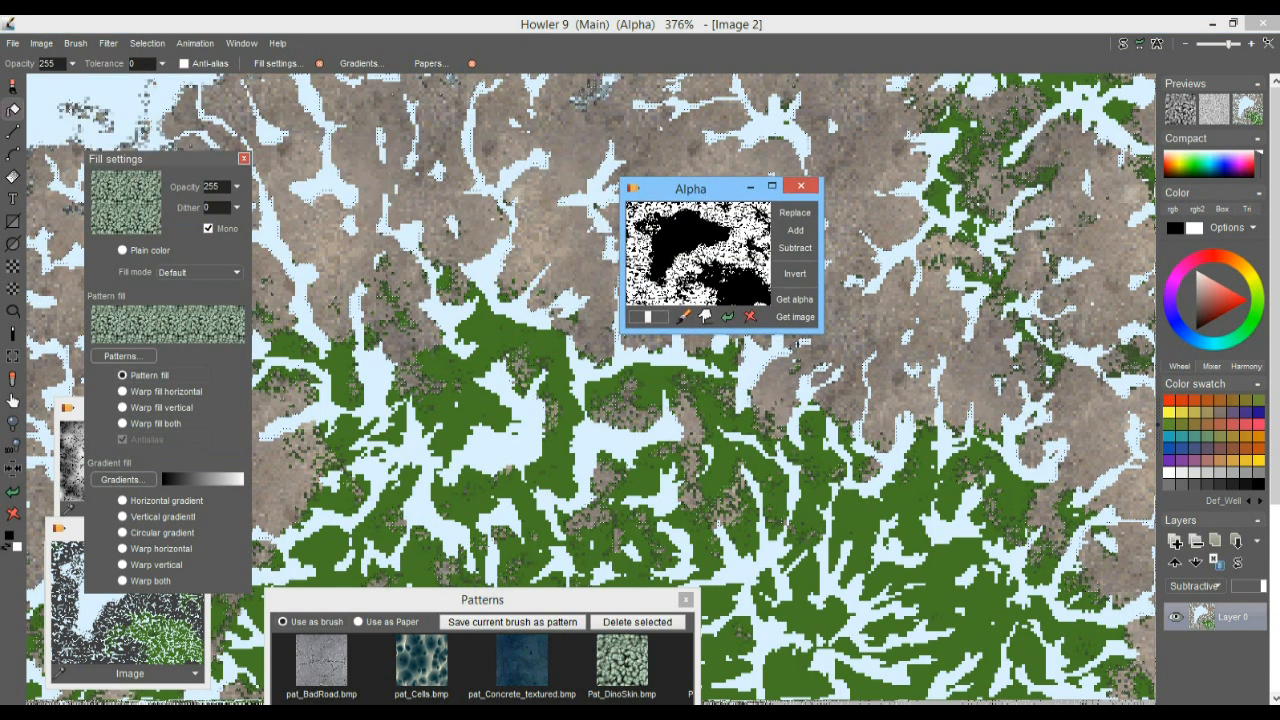
pyautogui.moveTo(821, 334)
pyautogui.mouseDown()
pyautogui.moveTo(957, 423)
pyautogui.moveTo(1148, 589)
pyautogui.moveTo(816, 327)
pyautogui.mouseUp()
pyautogui.moveTo(665, 190); pyautogui.dragTo(1063, 610)
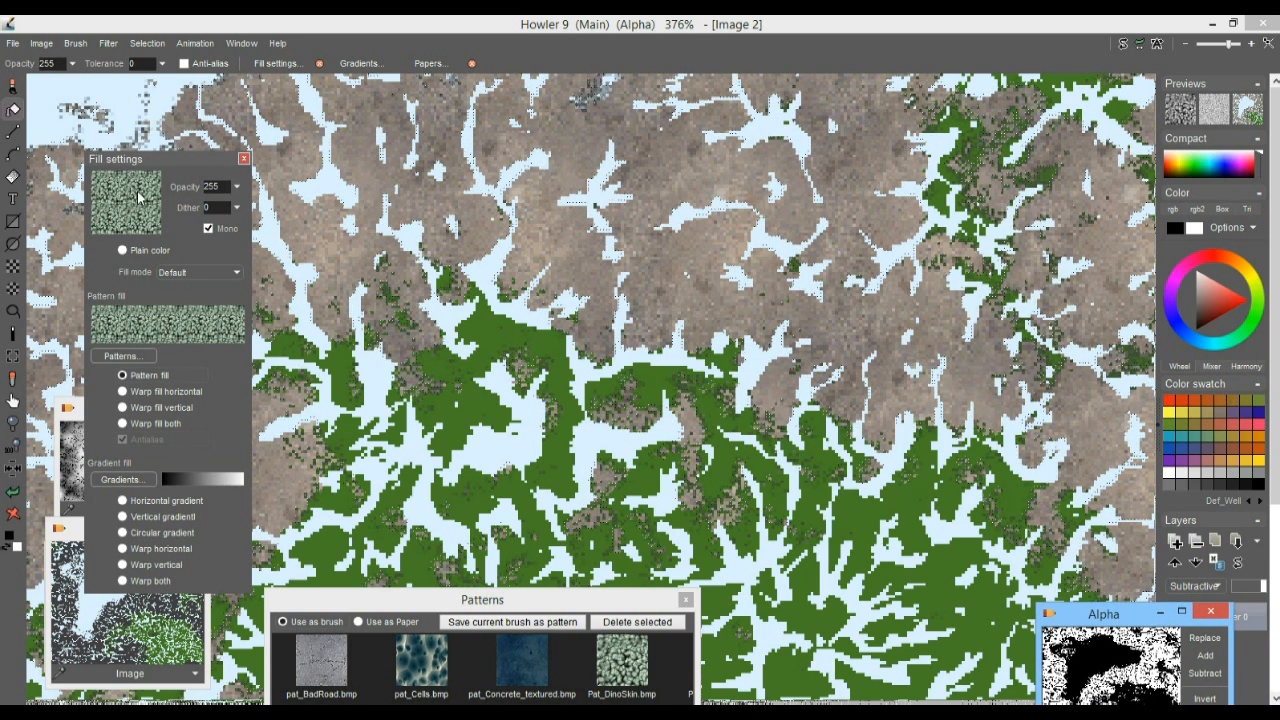
# Step: Select the green vegetation areas with a color key, sampling the green from the texture preview
pyautogui.click(147, 43)
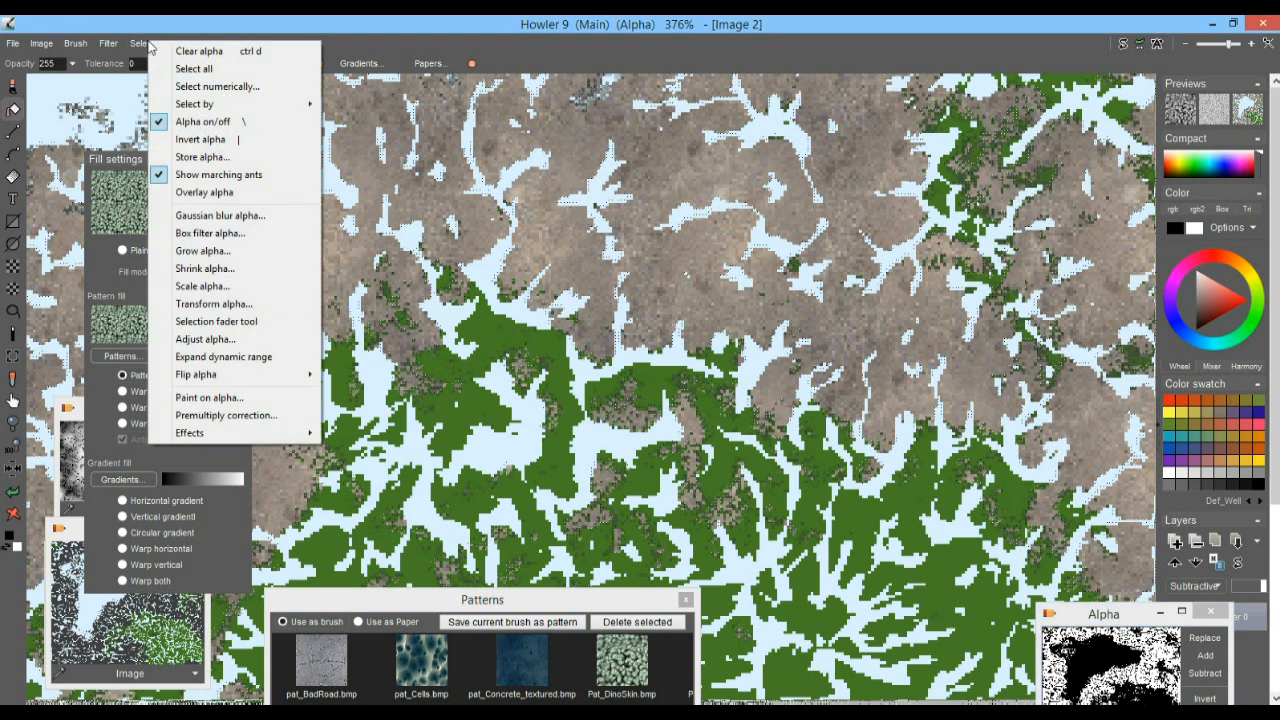
pyautogui.moveTo(207, 104)
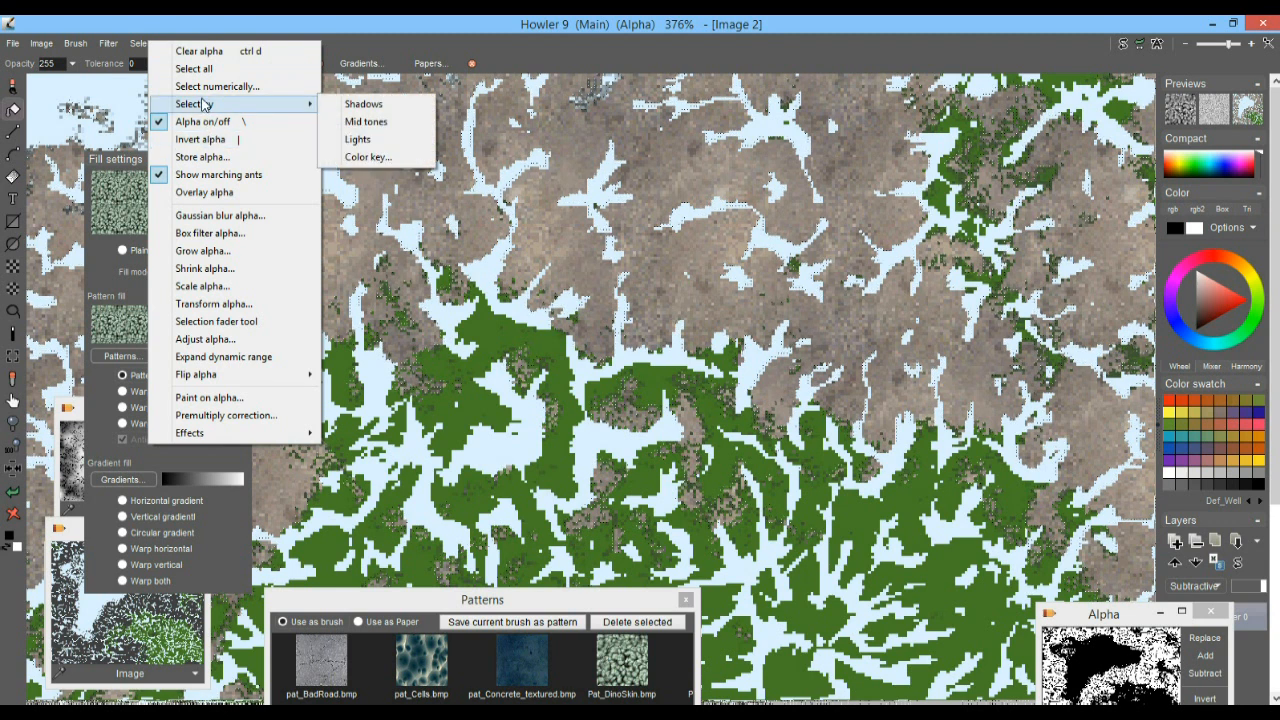
pyautogui.click(366, 157)
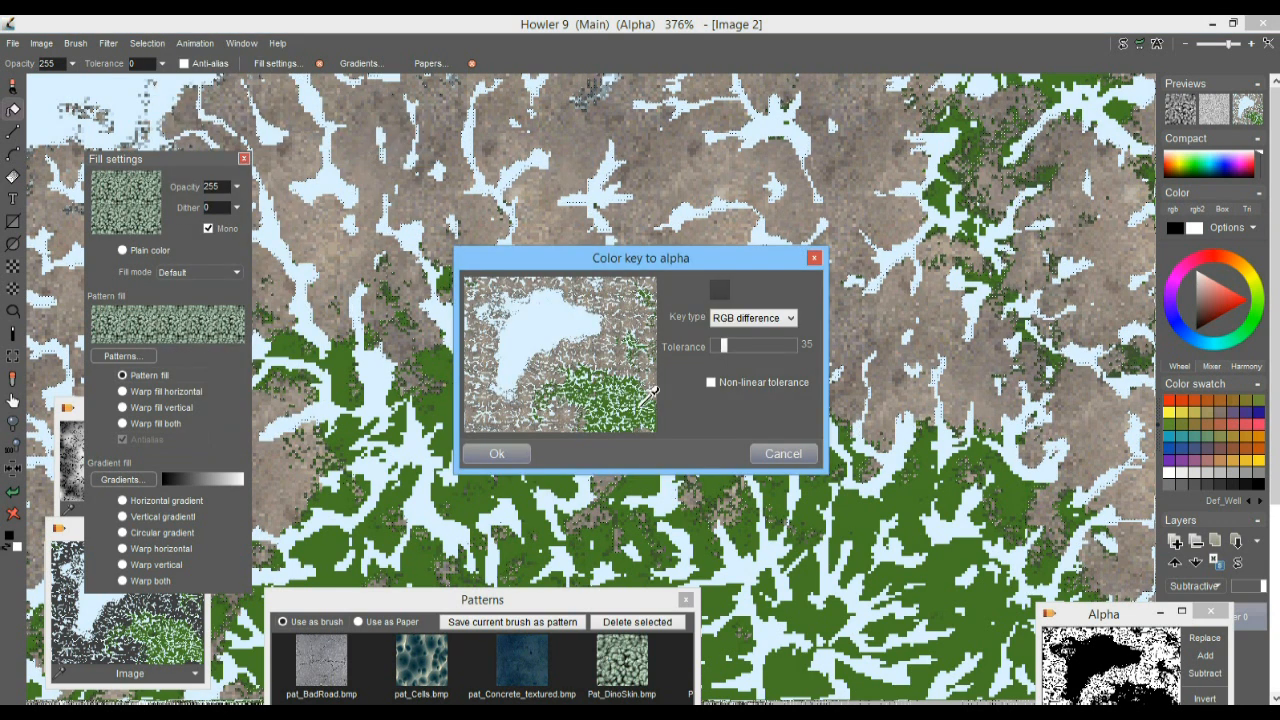
pyautogui.click(620, 386)
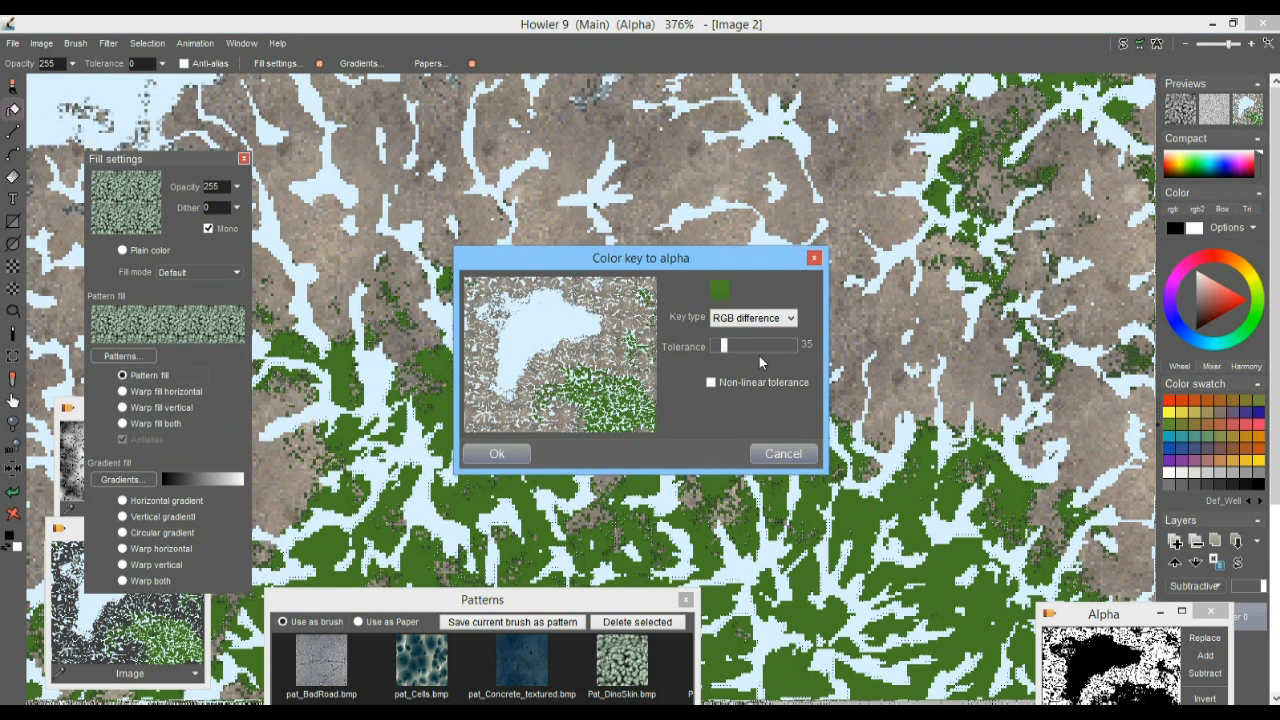
pyautogui.click(496, 453)
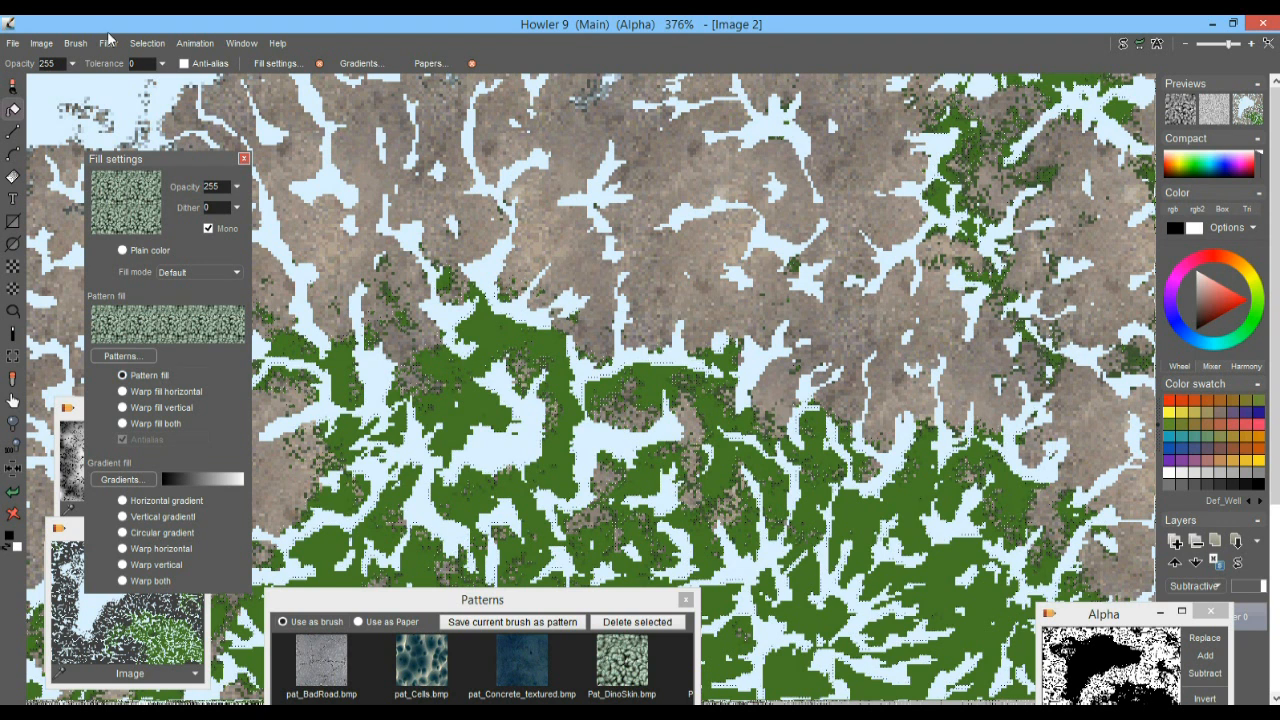
# Step: Fill the selected green vegetation areas with the DinoSkin pattern and check the result across the texture
pyautogui.click(41, 43)
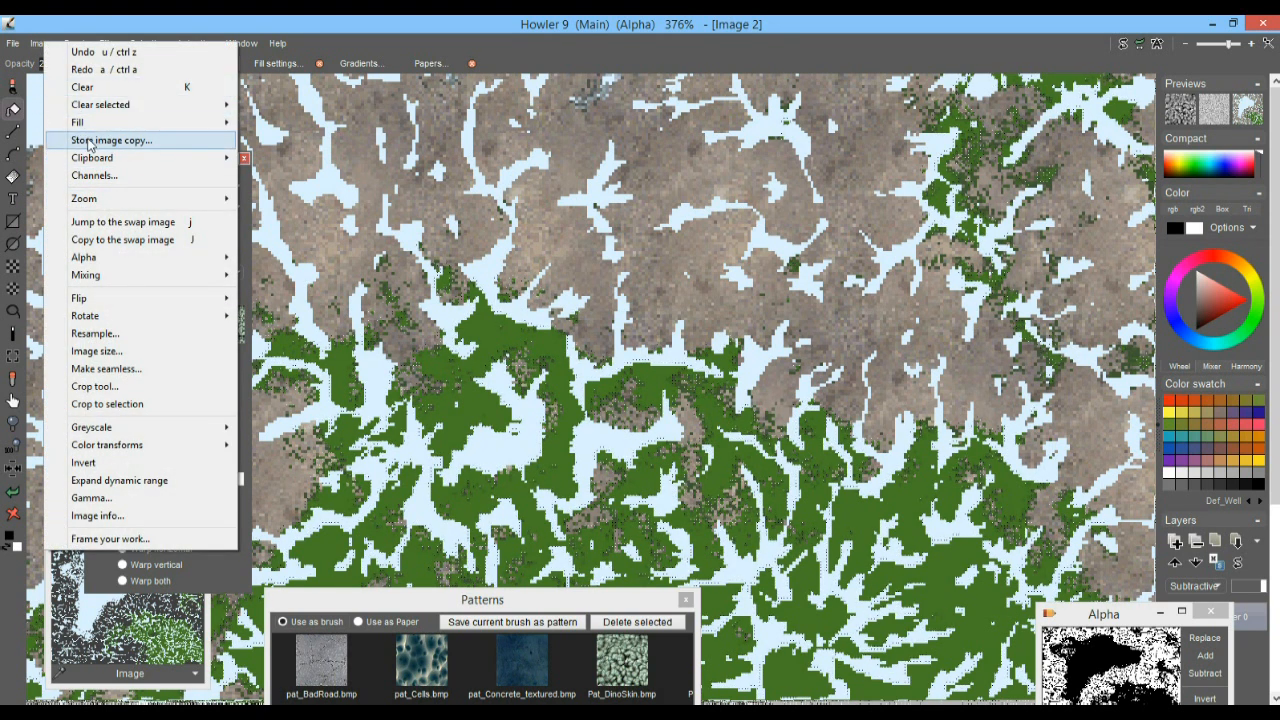
pyautogui.moveTo(225, 122)
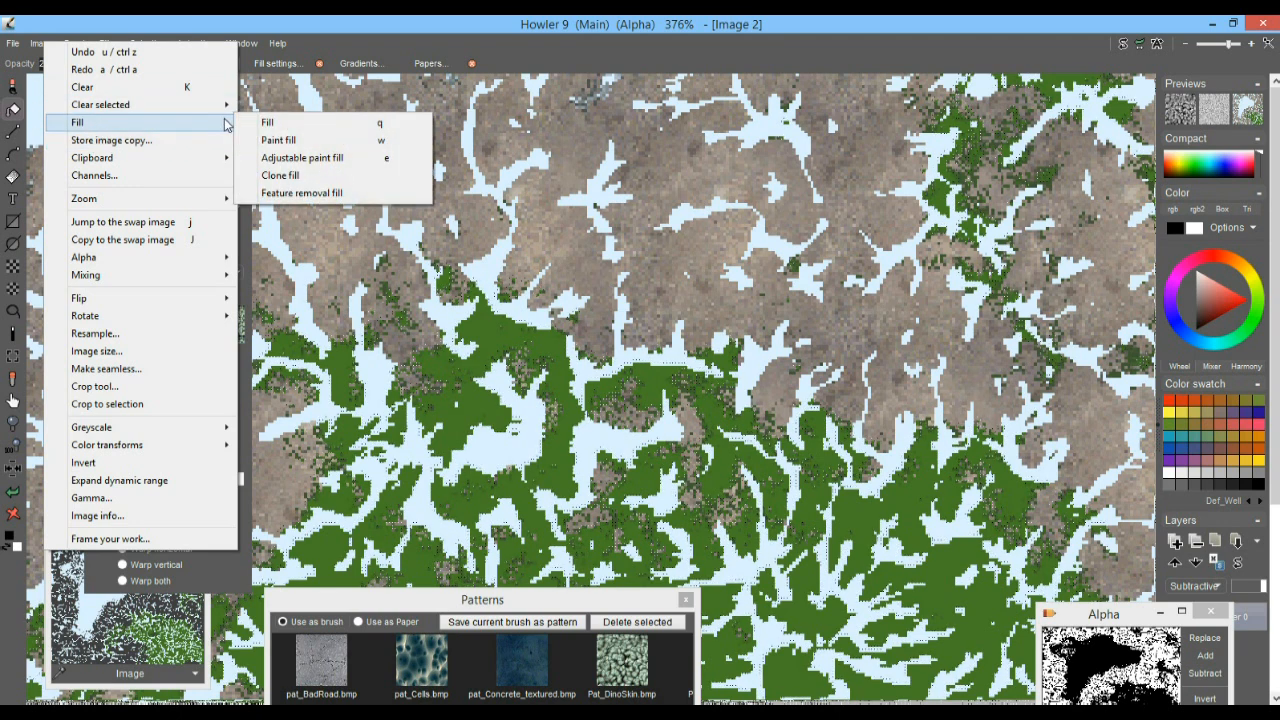
pyautogui.click(310, 122)
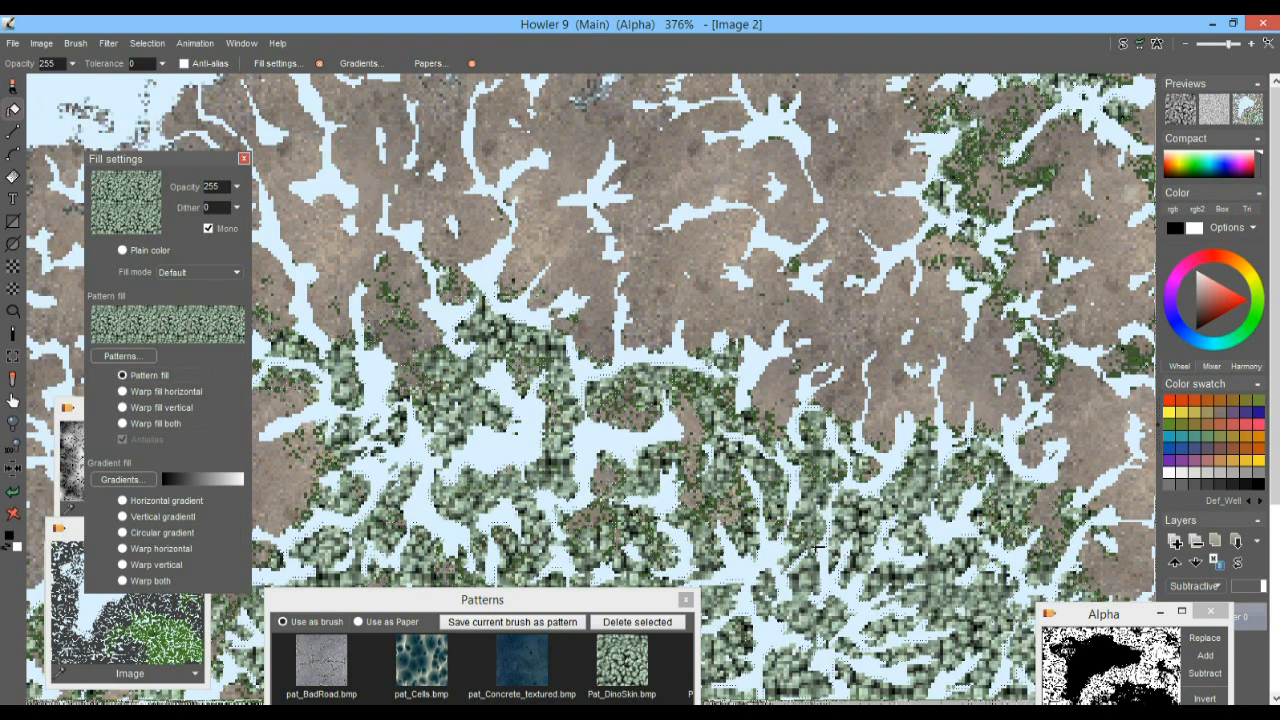
pyautogui.scroll(-10, 897, 512)
pyautogui.scroll(5, 766, 503)
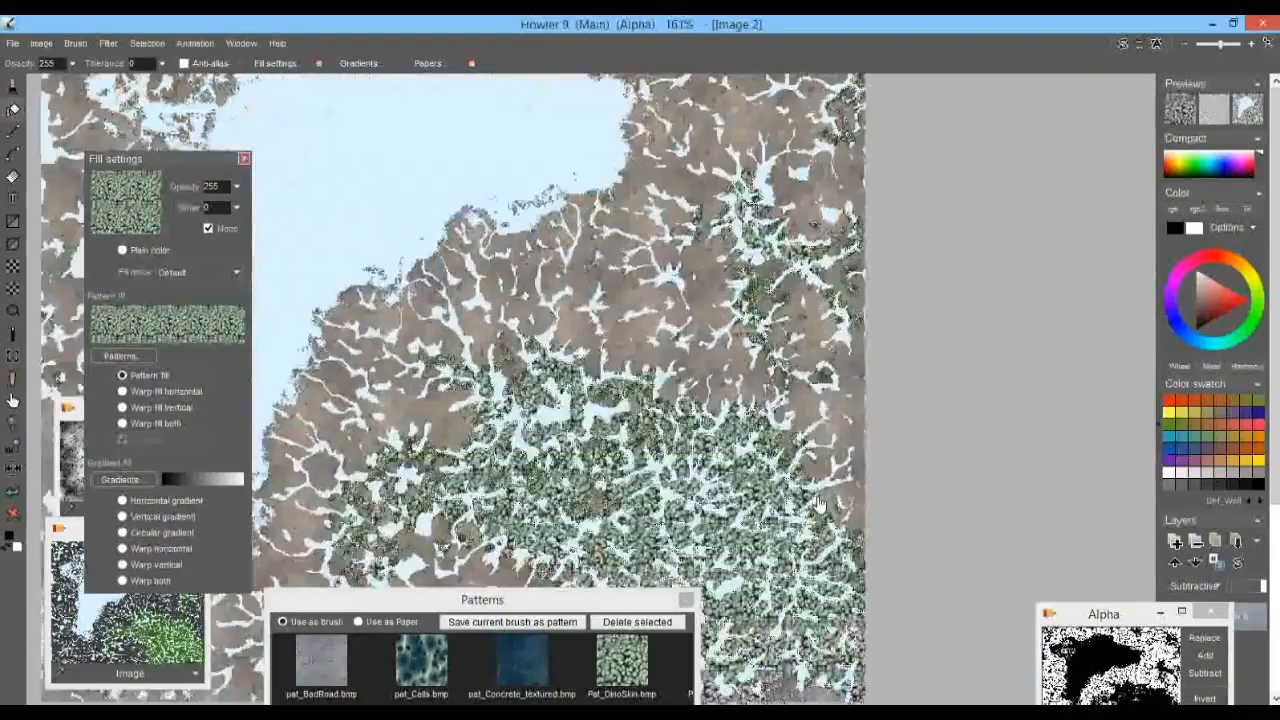
pyautogui.moveTo(660, 407); pyautogui.dragTo(578, 423)
pyautogui.scroll(7, 578, 423)
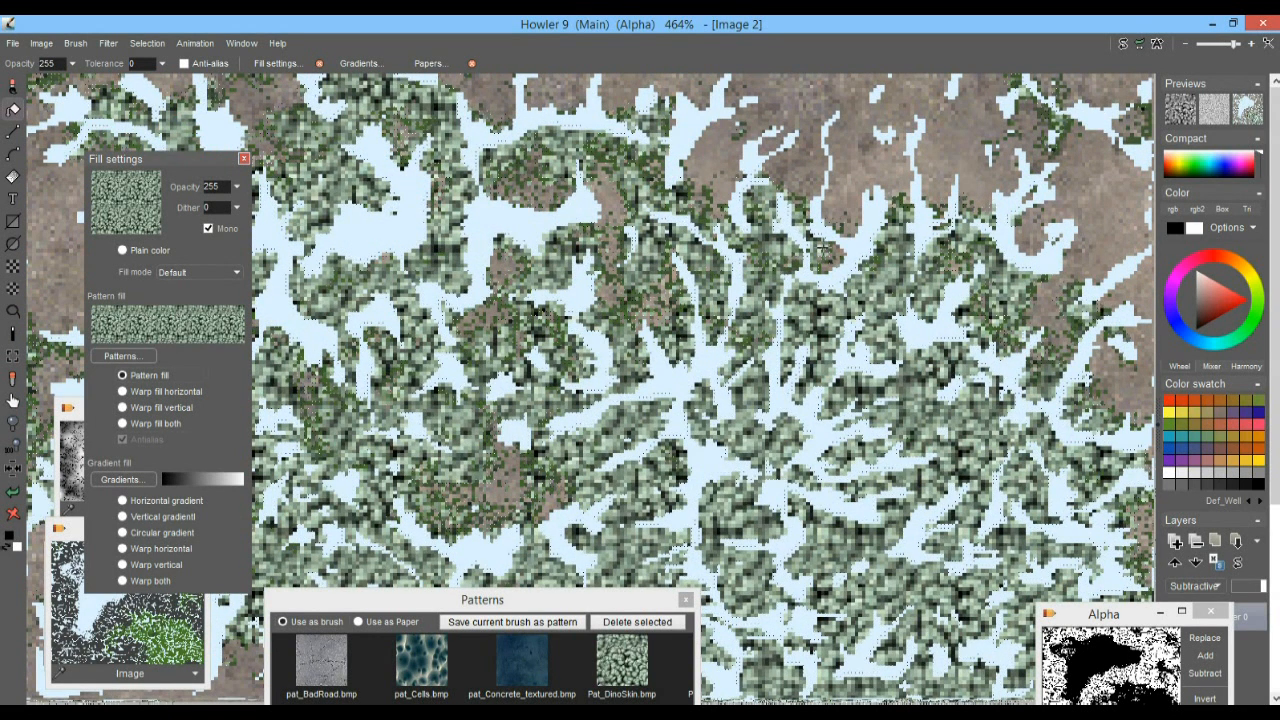
# Step: Fade the DinoSkin fill with the interactive undo to about a third strength so the original green dominates
pyautogui.click(1139, 44)
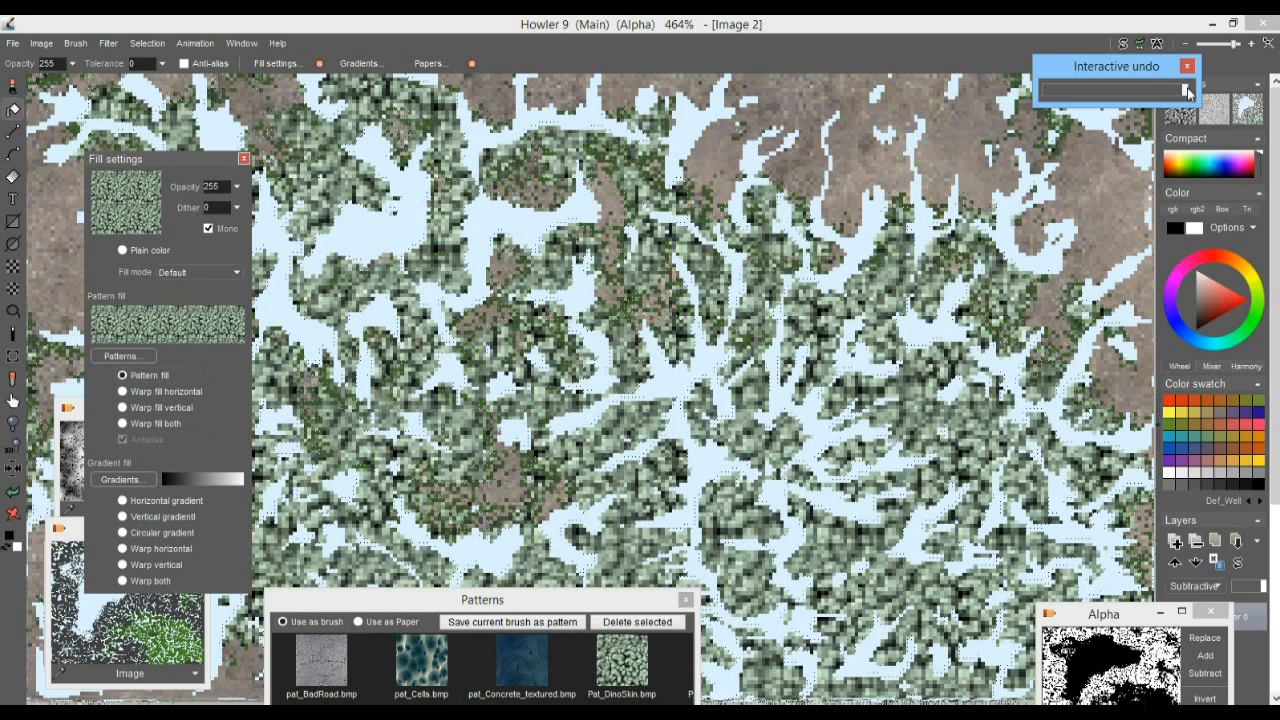
pyautogui.moveTo(1187, 92); pyautogui.dragTo(1088, 106)
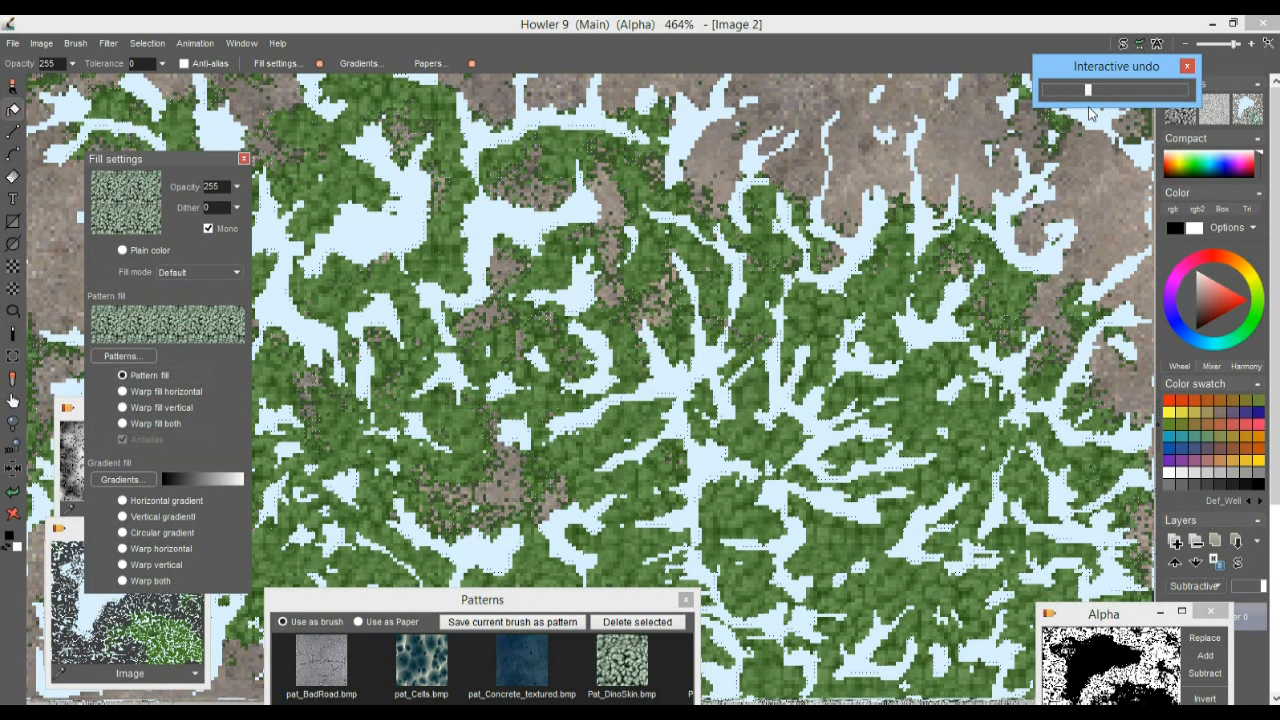
pyautogui.click(895, 24)
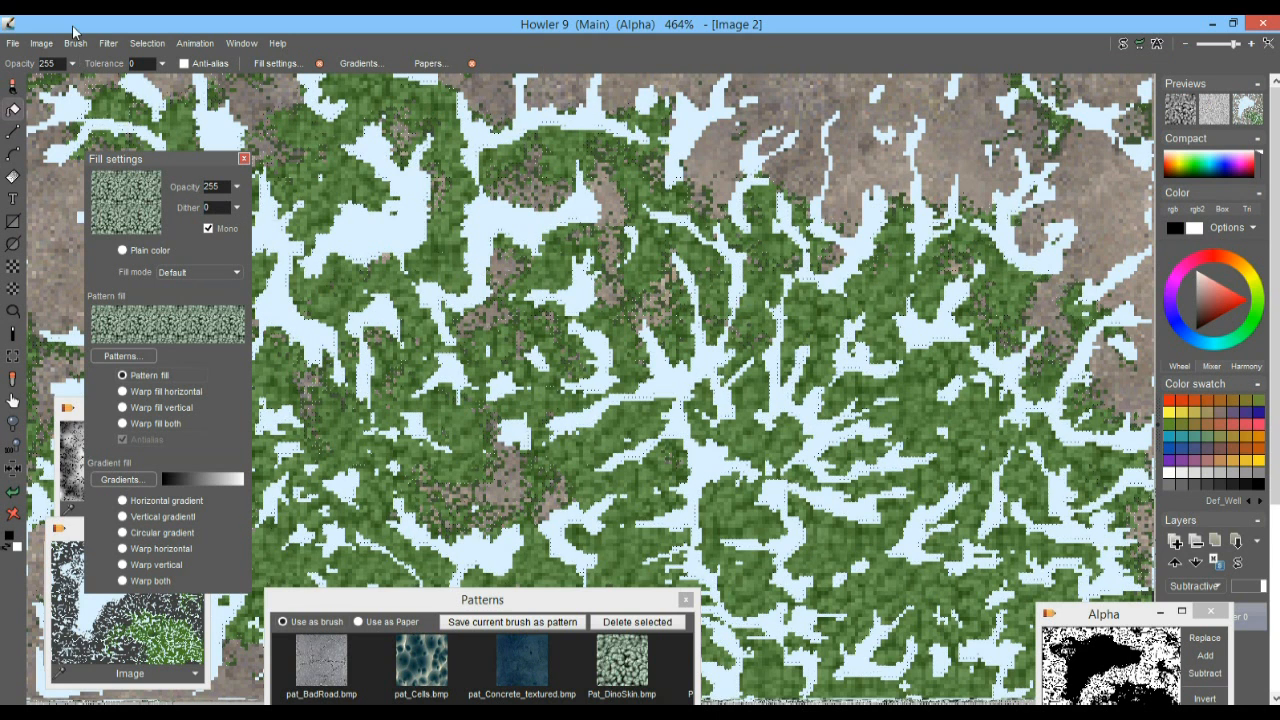
# Step: Store the vegetation selection as an alpha and arrange both stored alpha windows one above the other, clear of the texture
pyautogui.click(148, 44)
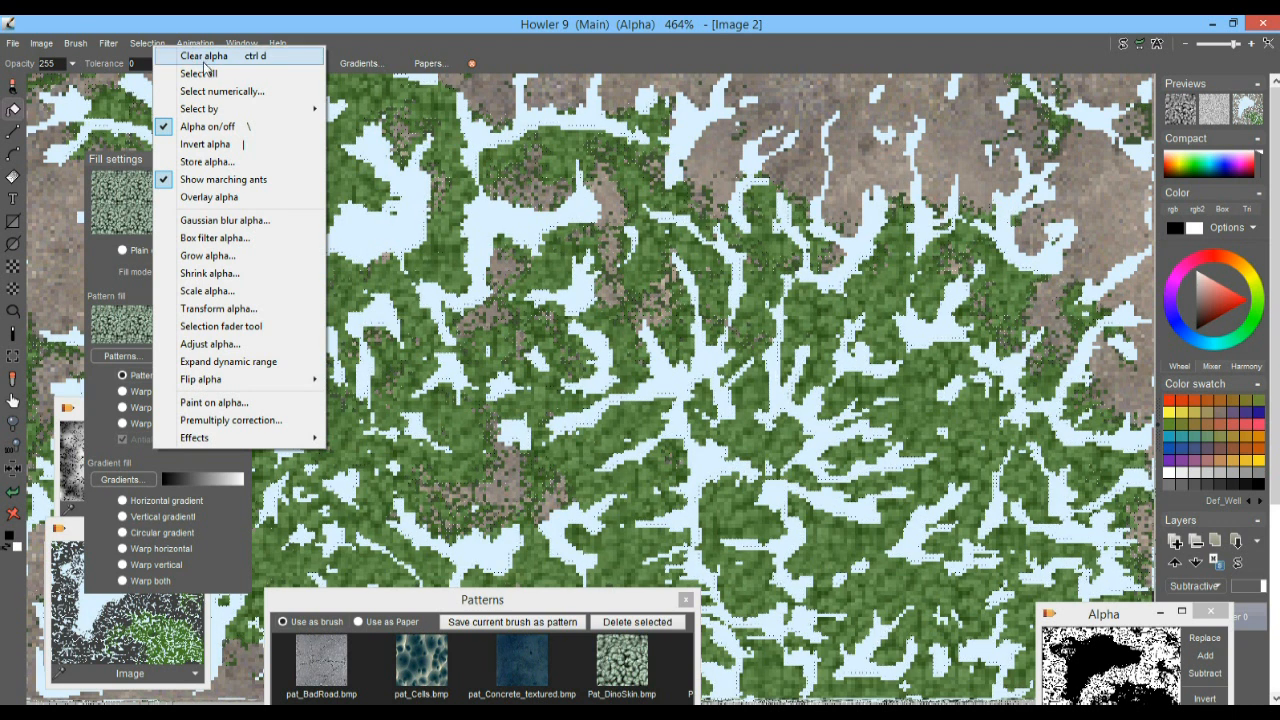
pyautogui.moveTo(250, 117)
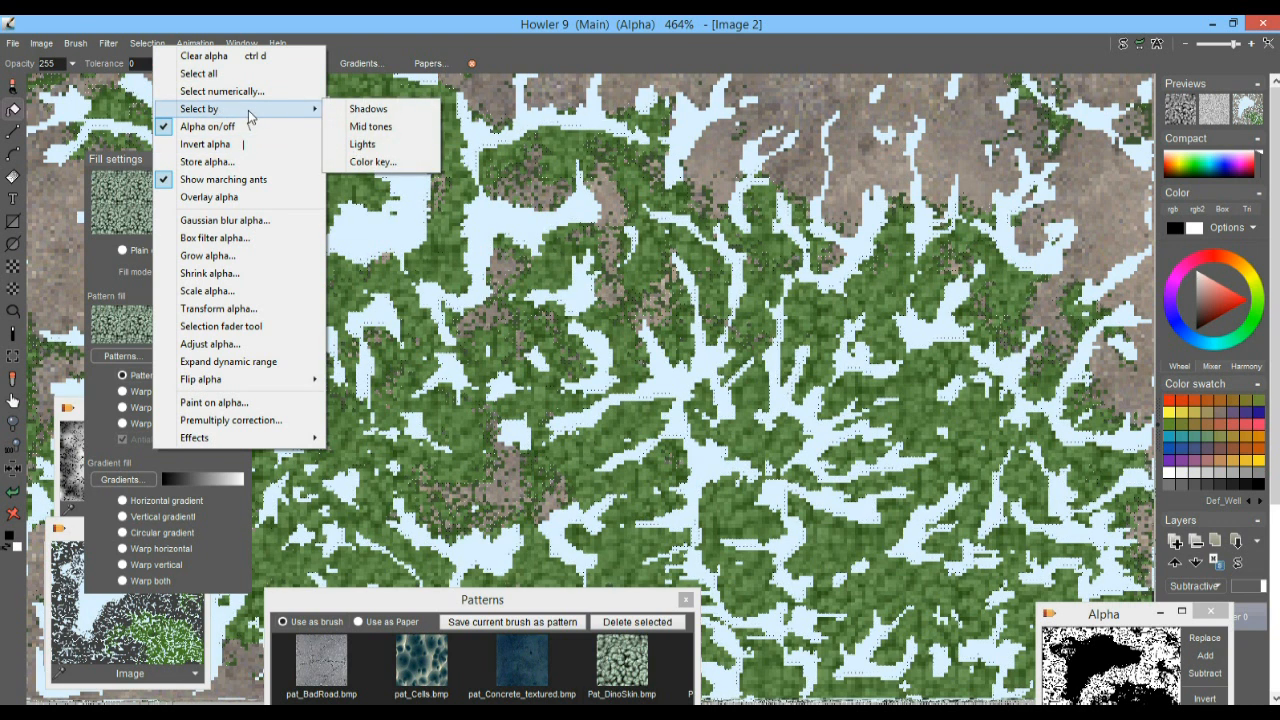
pyautogui.click(205, 163)
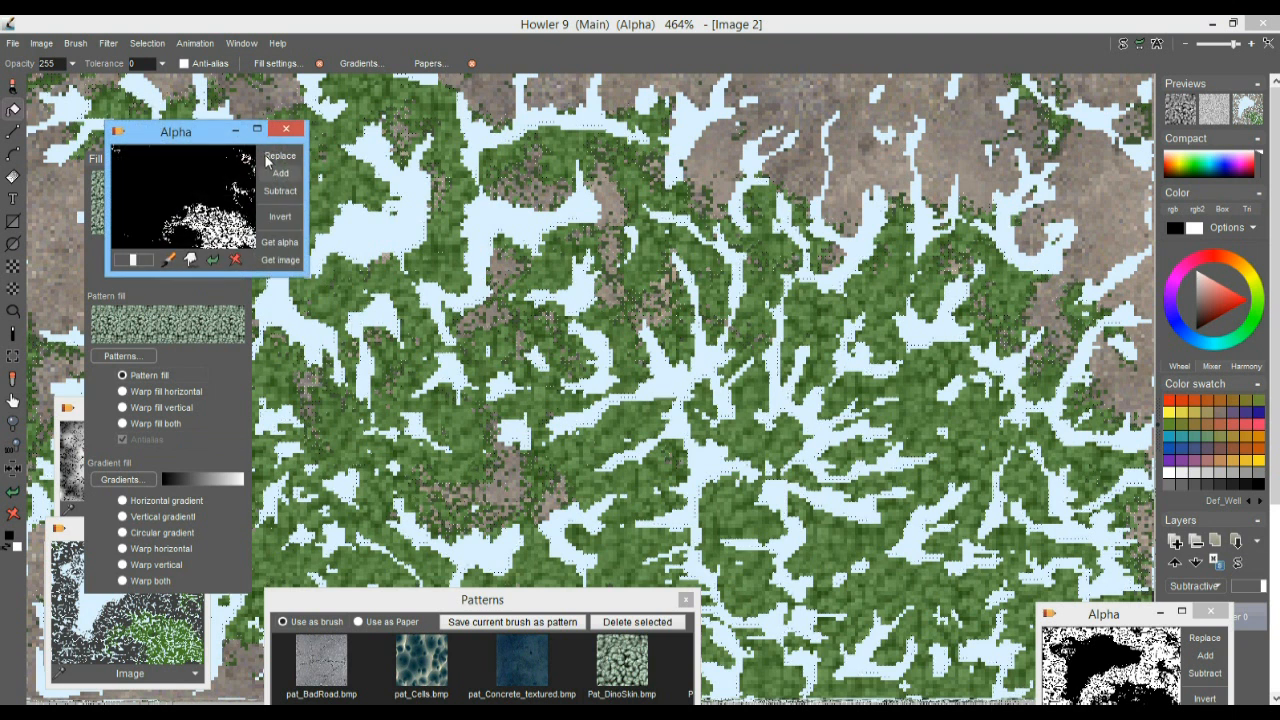
pyautogui.moveTo(243, 152); pyautogui.dragTo(405, 163)
pyautogui.moveTo(305, 144); pyautogui.dragTo(1080, 437)
pyautogui.moveTo(1097, 625); pyautogui.dragTo(1109, 285)
pyautogui.moveTo(1104, 443)
pyautogui.mouseDown()
pyautogui.moveTo(1102, 486)
pyautogui.moveTo(1102, 451)
pyautogui.mouseUp()
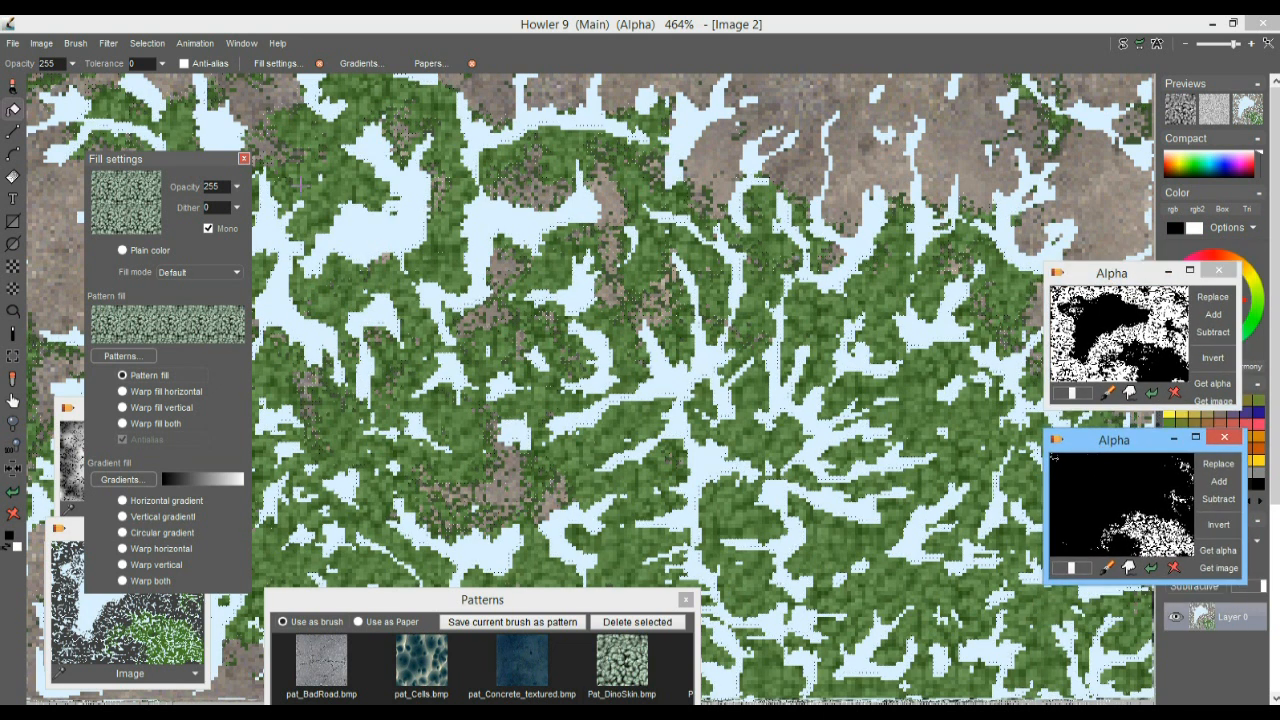
# Step: Select the light blue areas of the texture with an RGB difference color key
pyautogui.click(146, 43)
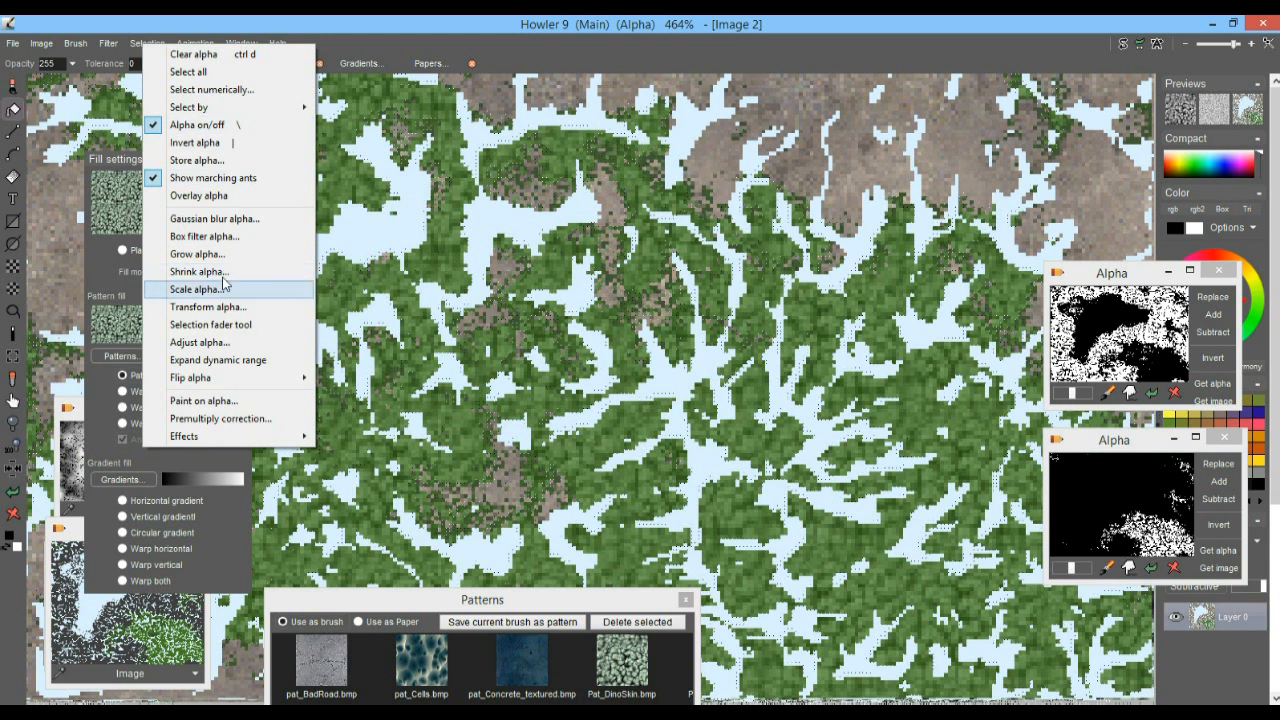
pyautogui.moveTo(290, 107)
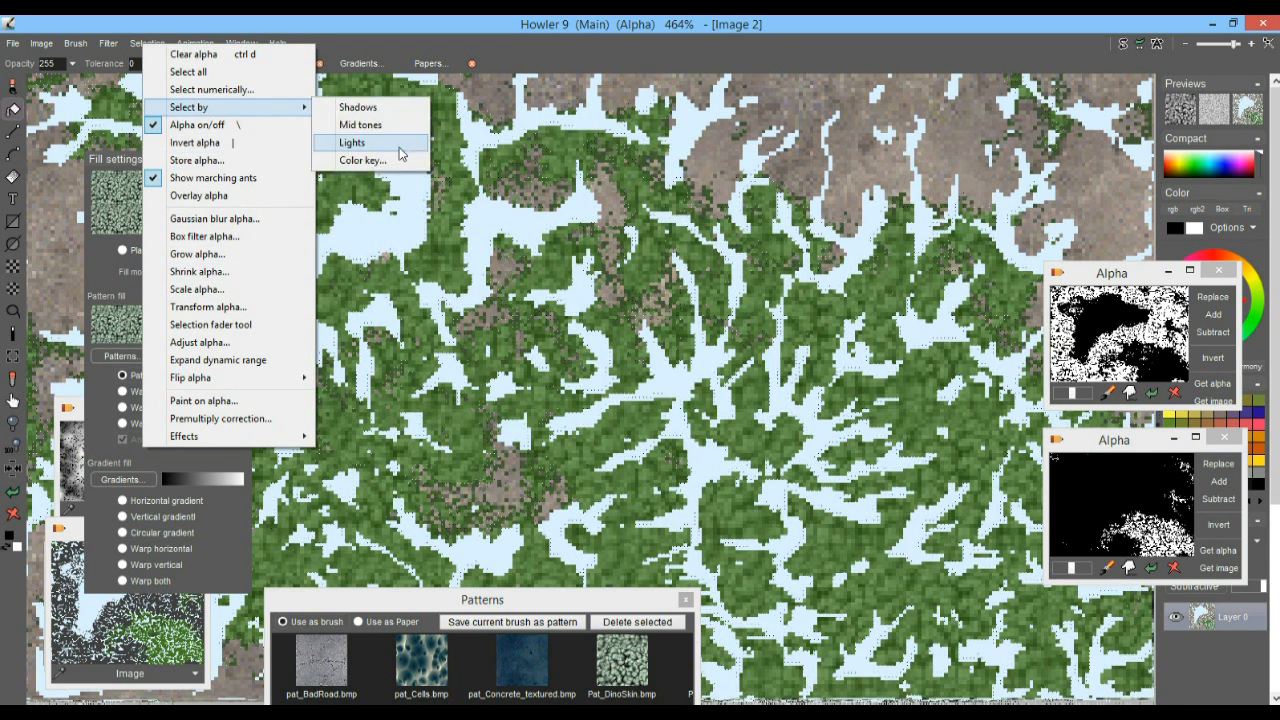
pyautogui.click(375, 160)
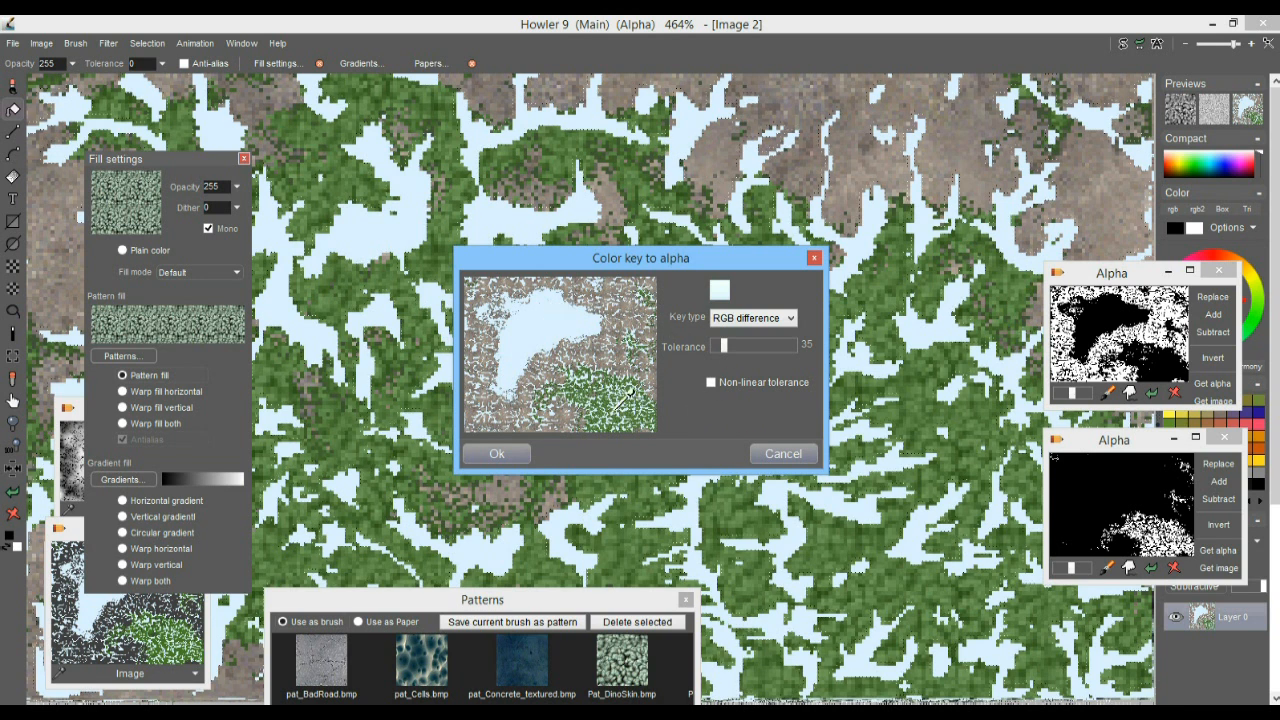
pyautogui.click(500, 455)
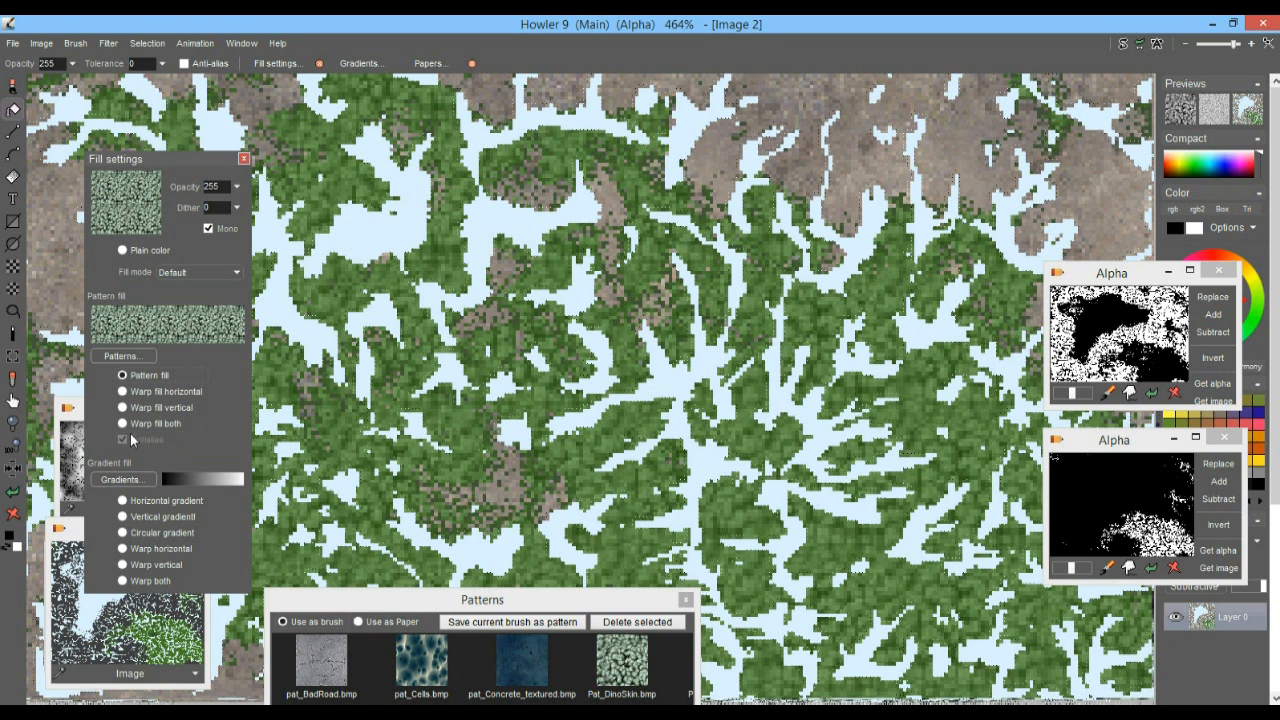
# Step: Try filling the selected light blue areas with a horizontal black-to-white gradient, and undo the fill after checking it
pyautogui.click(124, 502)
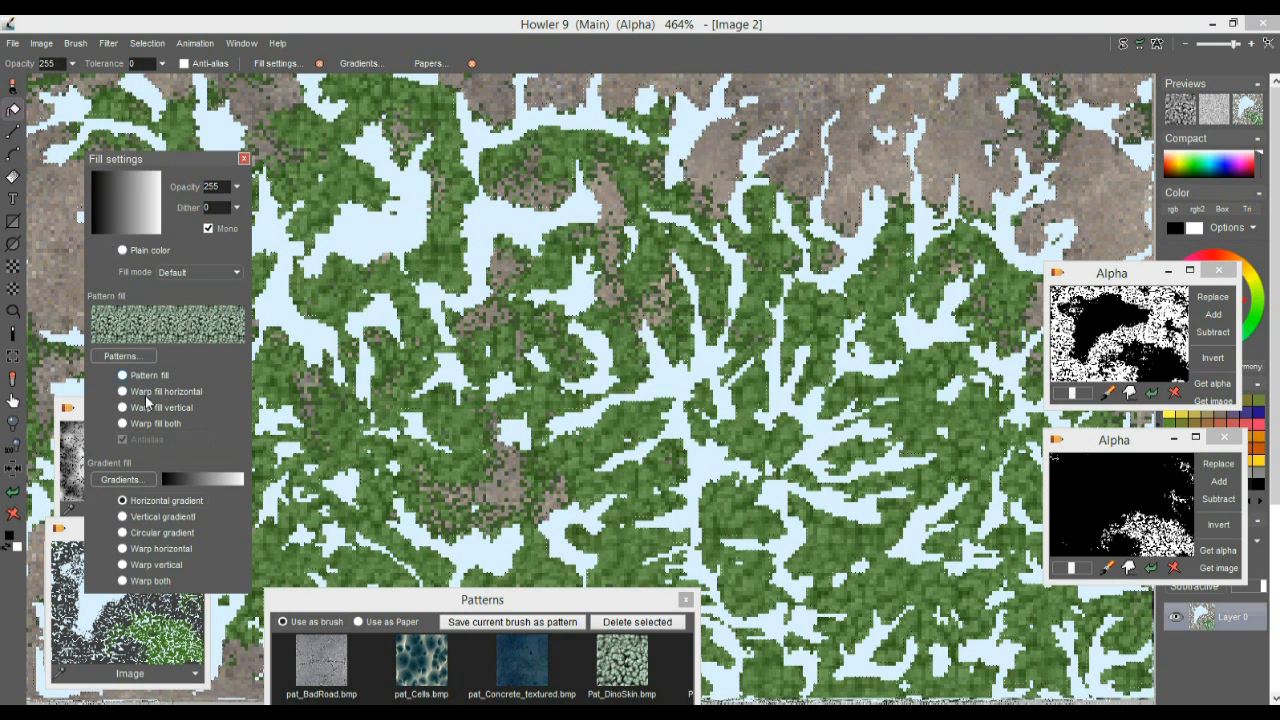
pyautogui.click(48, 46)
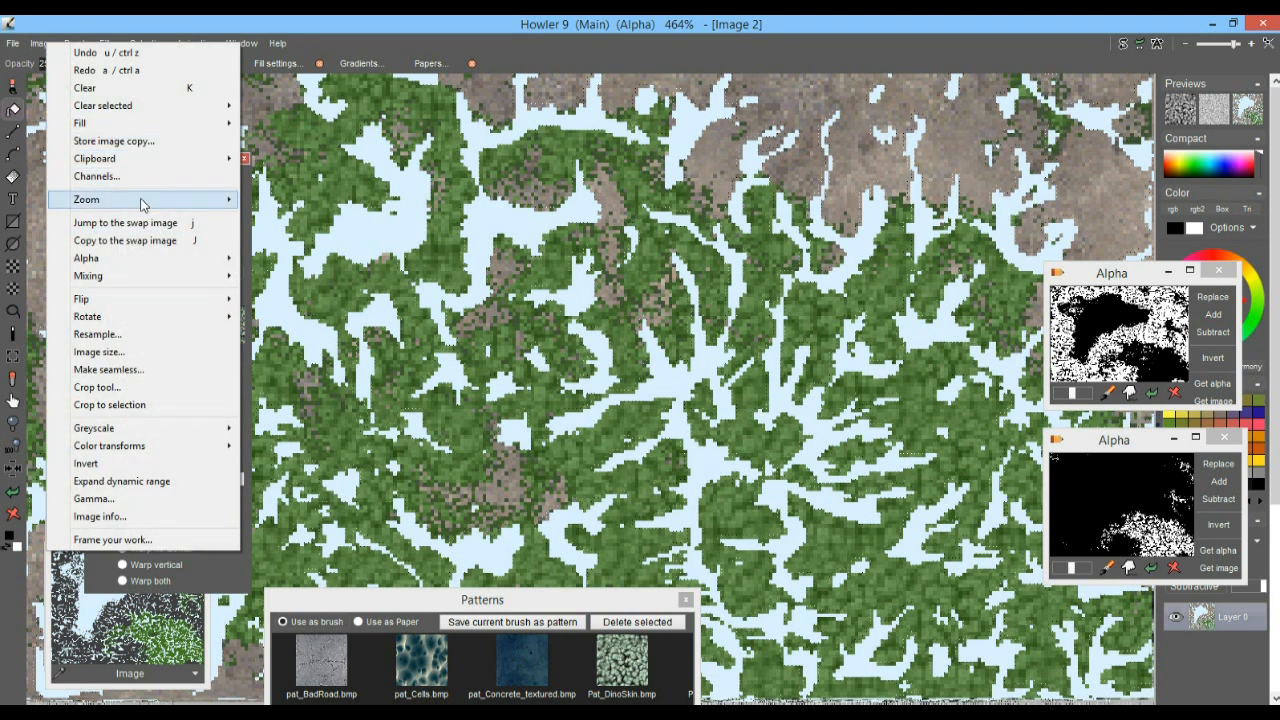
pyautogui.moveTo(140, 123)
pyautogui.click(334, 123)
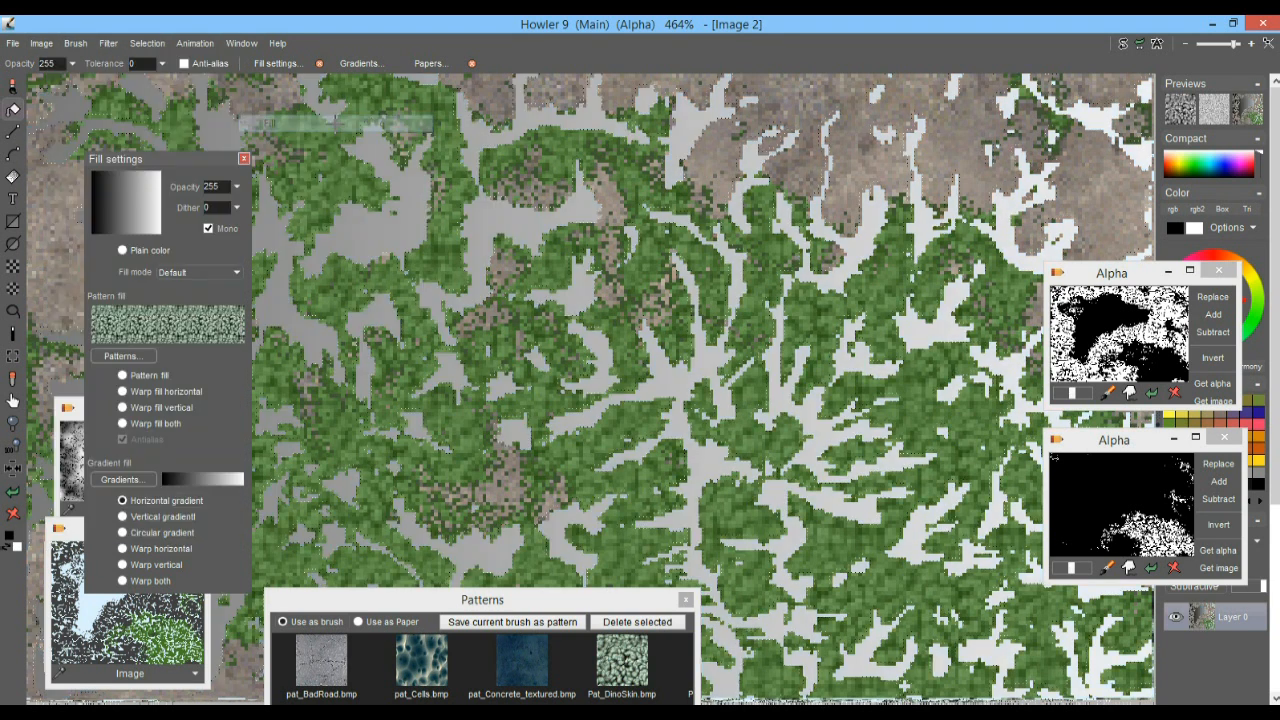
pyautogui.scroll(-10, 727, 352)
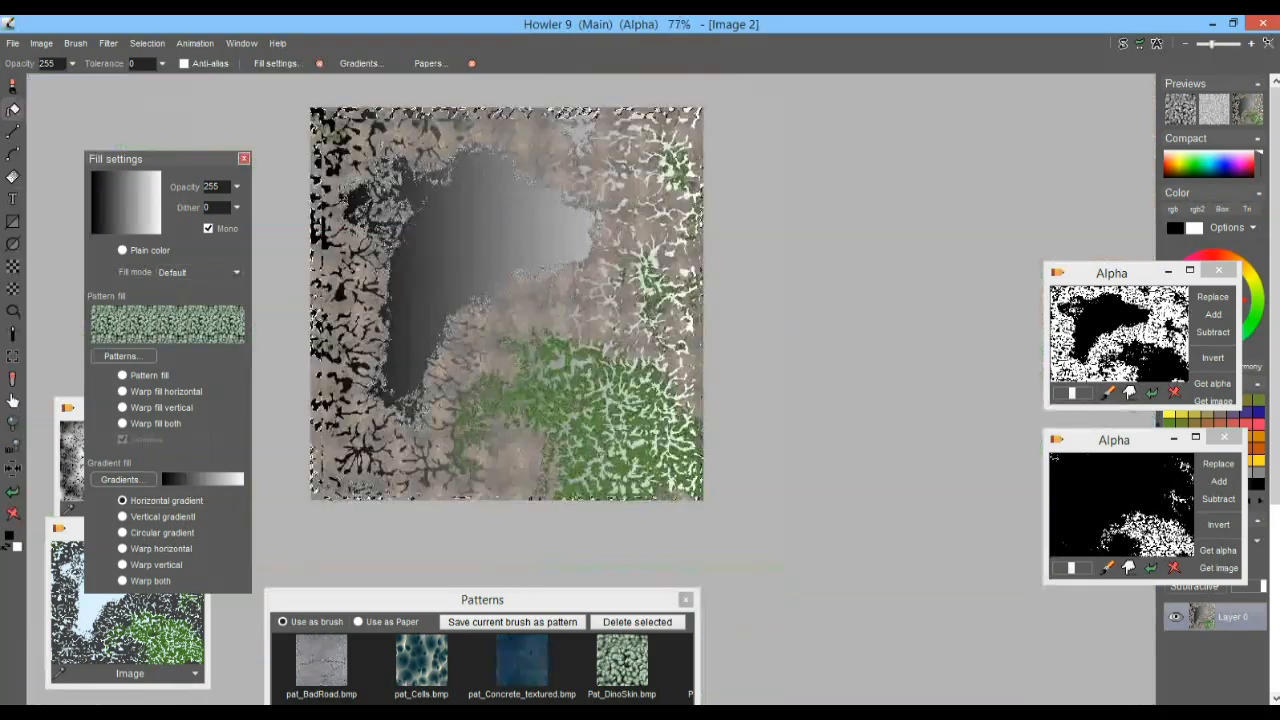
pyautogui.scroll(3, 586, 357)
pyautogui.moveTo(398, 173); pyautogui.dragTo(674, 277)
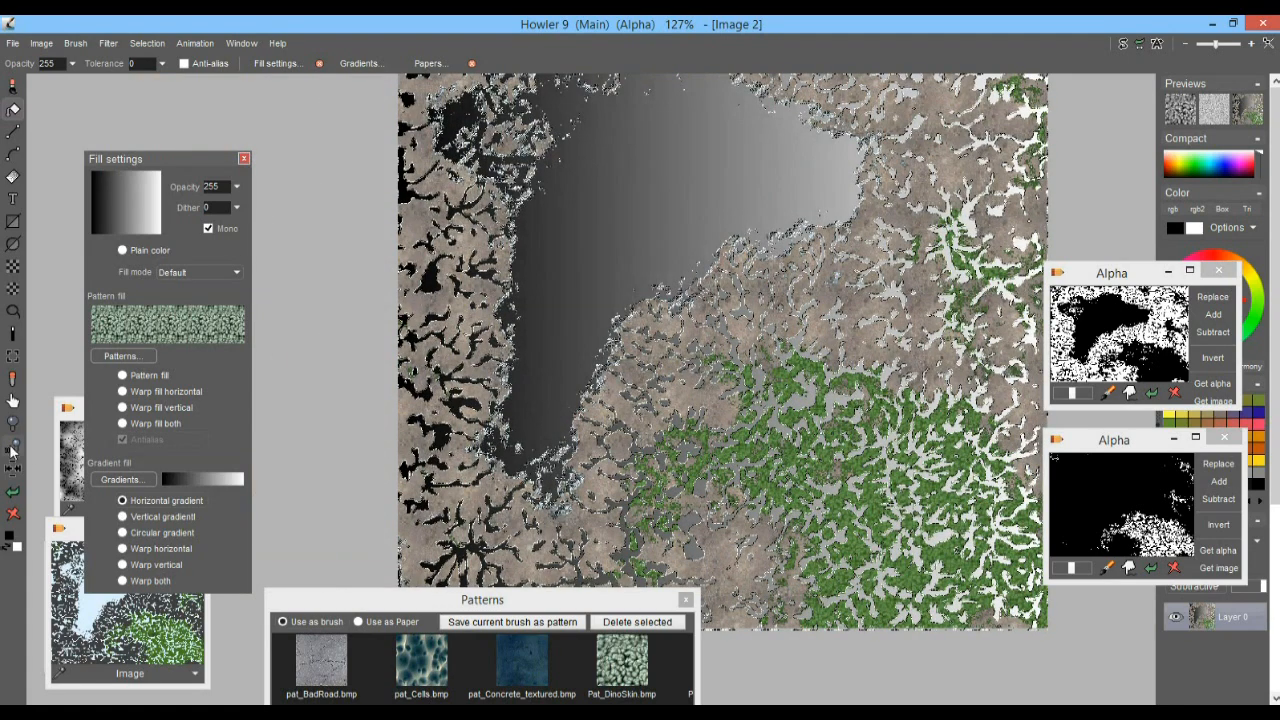
pyautogui.click(13, 493)
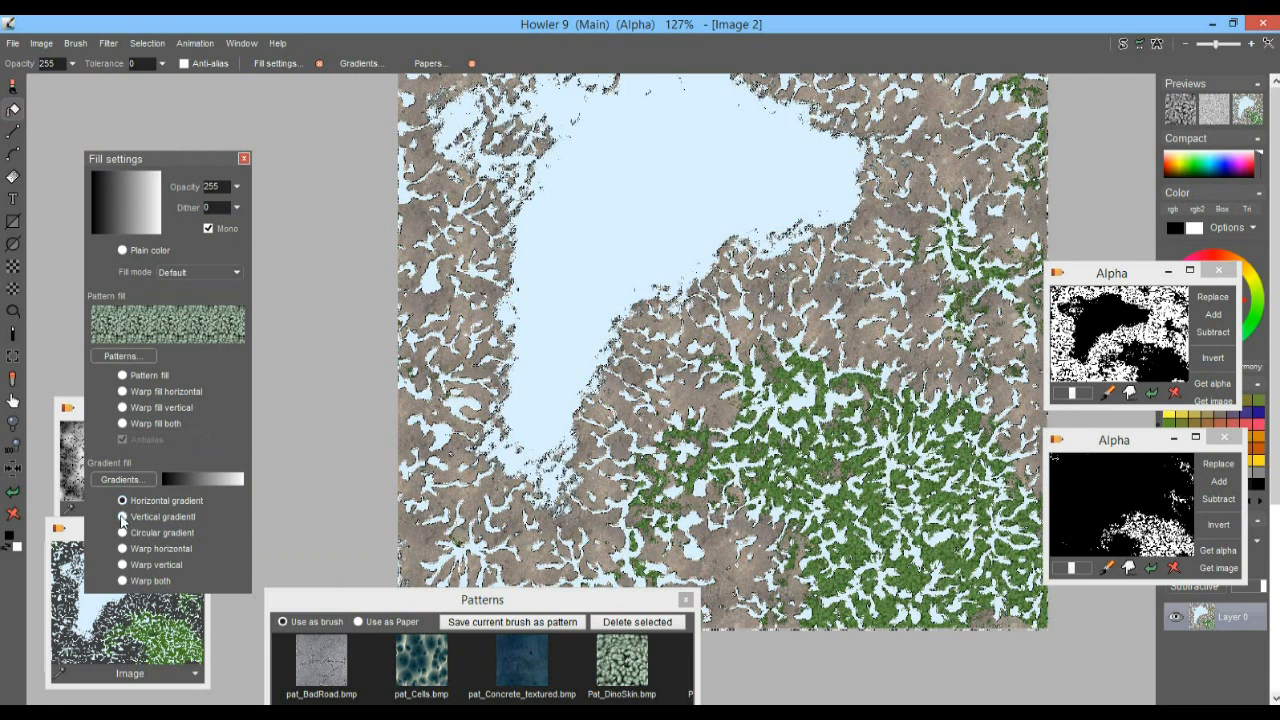
# Step: Try filling the light blue areas with the gradient set to Warp horizontal, and undo that fill
pyautogui.click(123, 549)
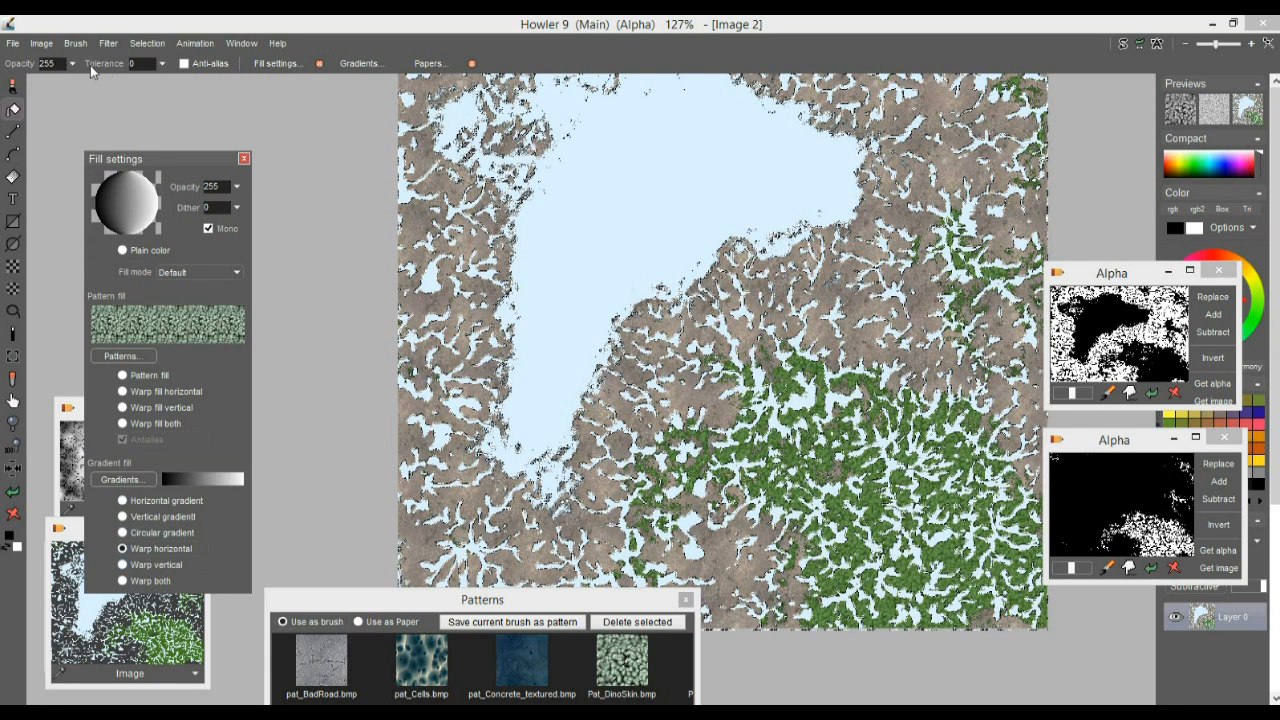
pyautogui.click(41, 43)
pyautogui.moveTo(104, 112)
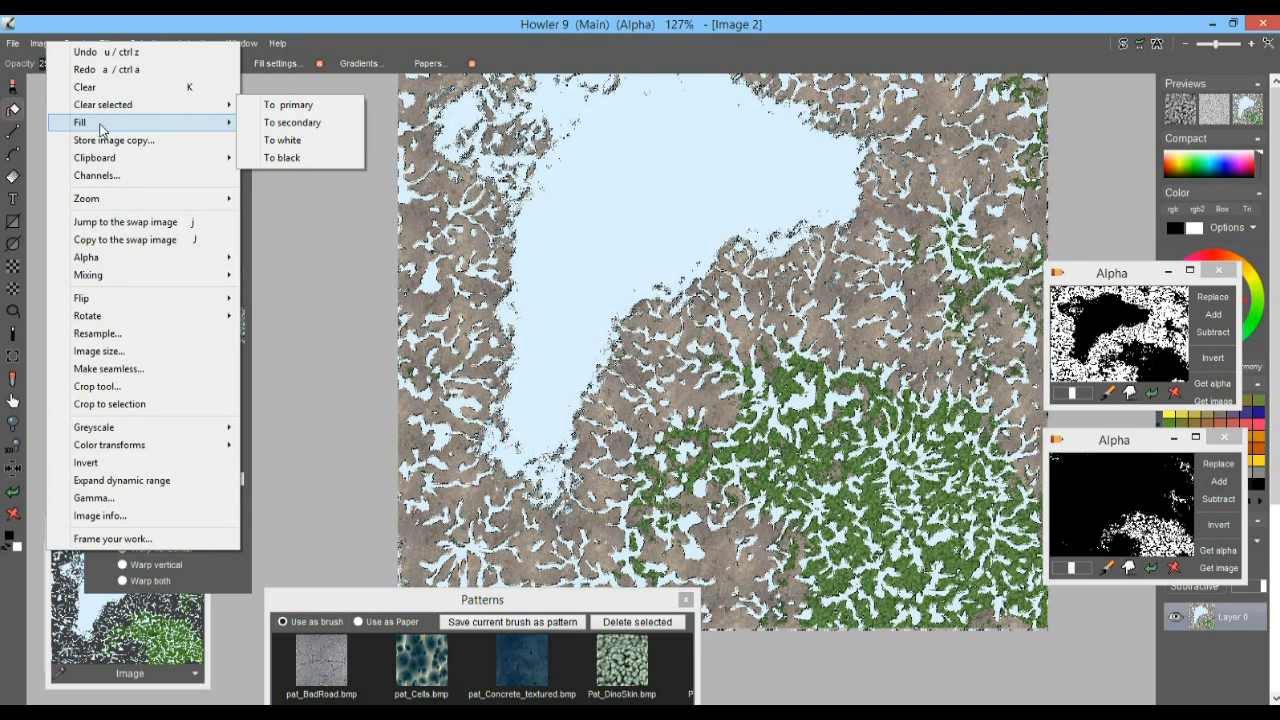
pyautogui.click(290, 123)
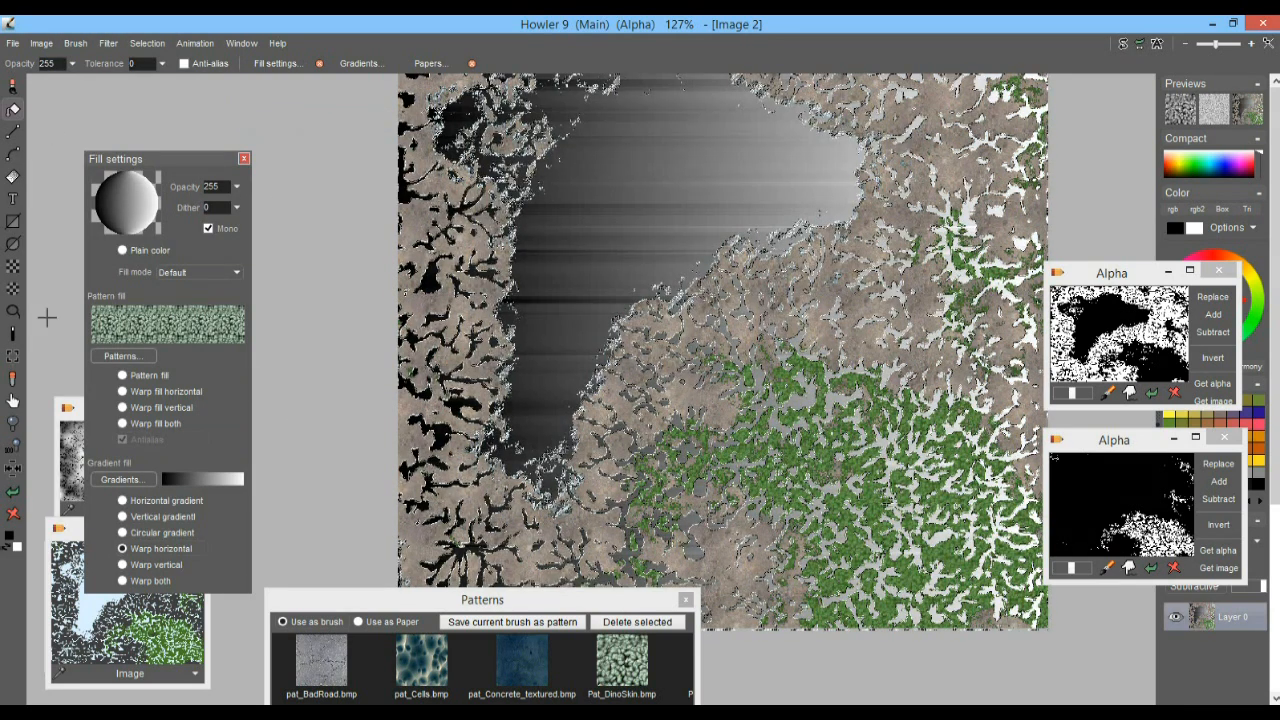
pyautogui.click(13, 493)
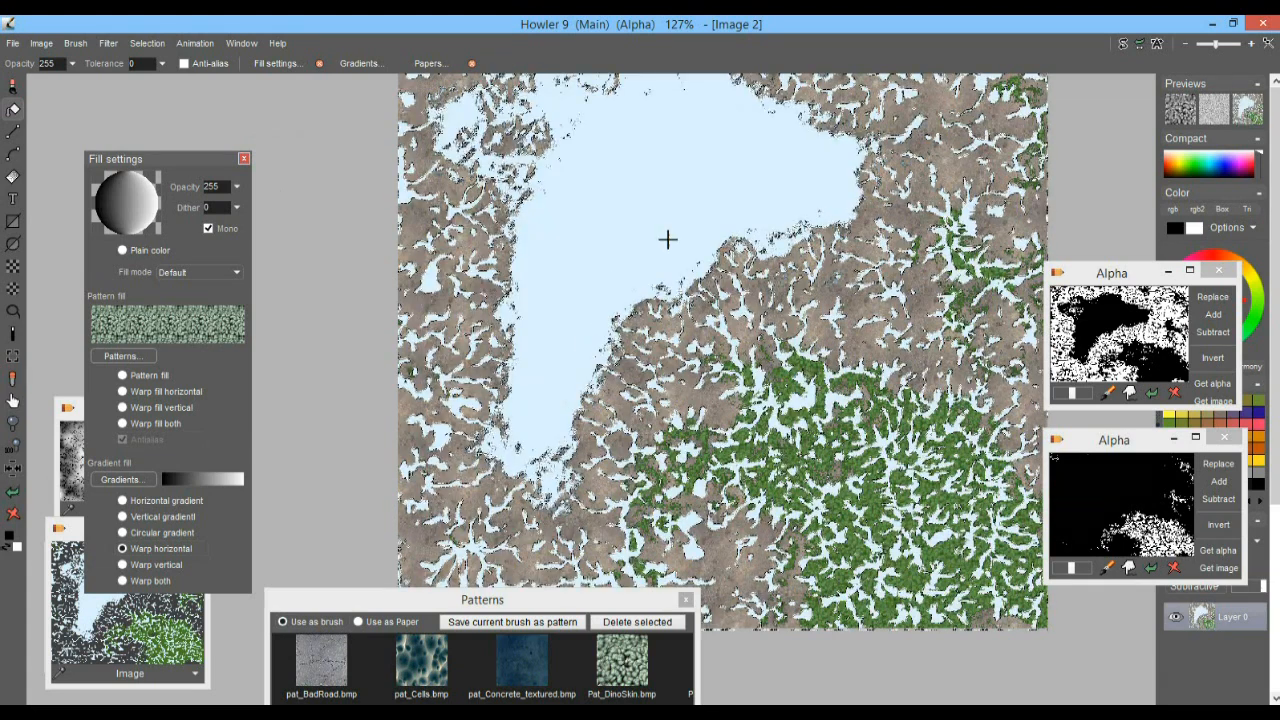
# Step: Clear the selection, store a copy of the finished texture image and move its window clear of the other stored image
pyautogui.scroll(-3, 688, 368)
pyautogui.scroll(2, 688, 368)
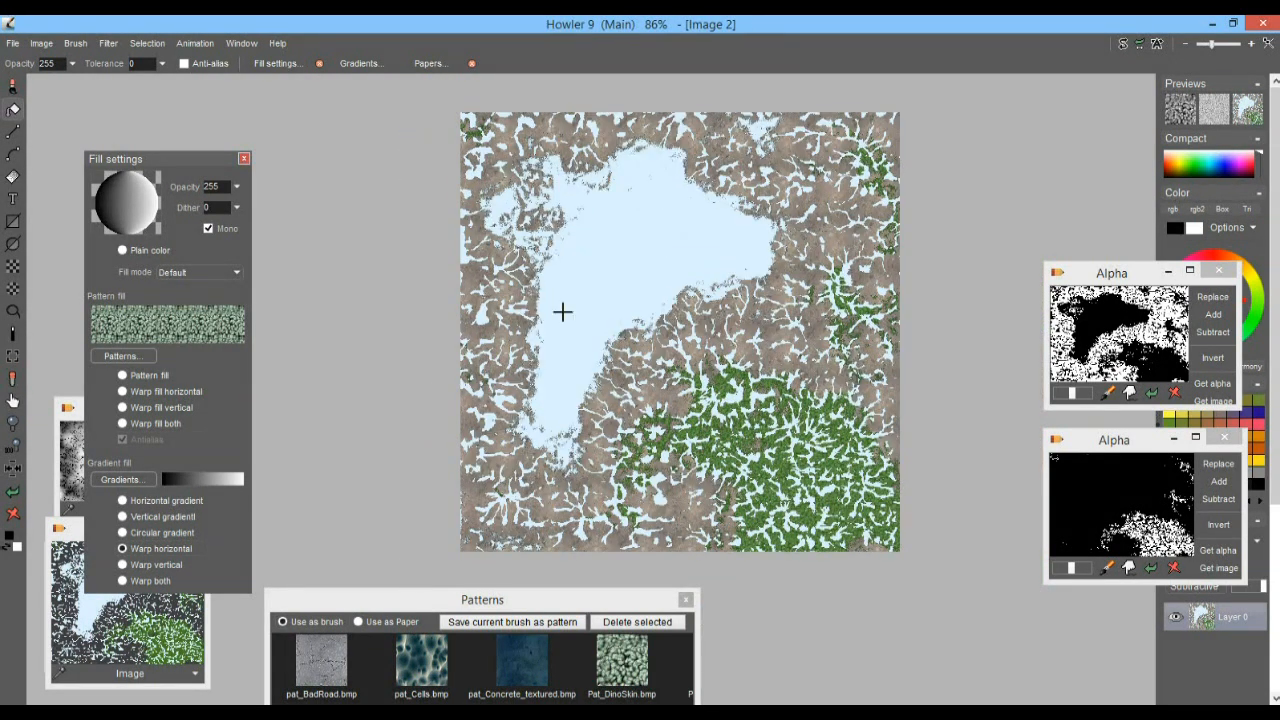
pyautogui.click(40, 47)
pyautogui.click(105, 140)
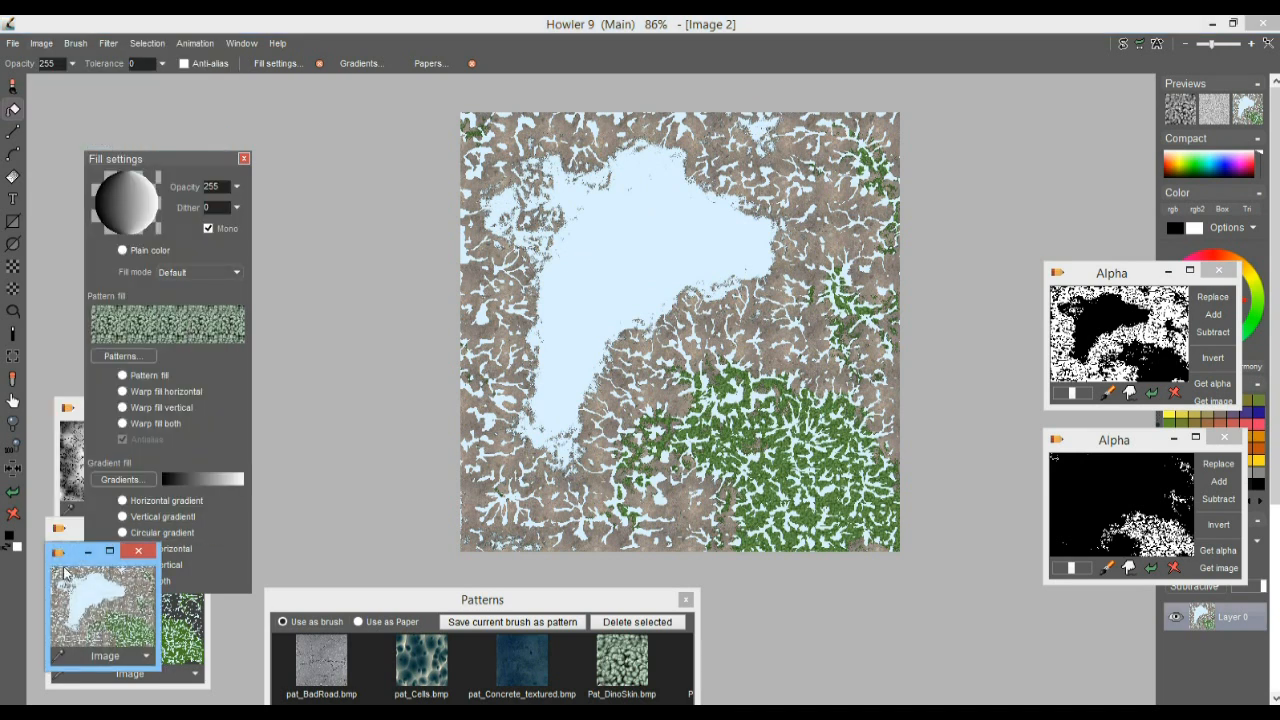
pyautogui.moveTo(66, 553); pyautogui.dragTo(70, 133)
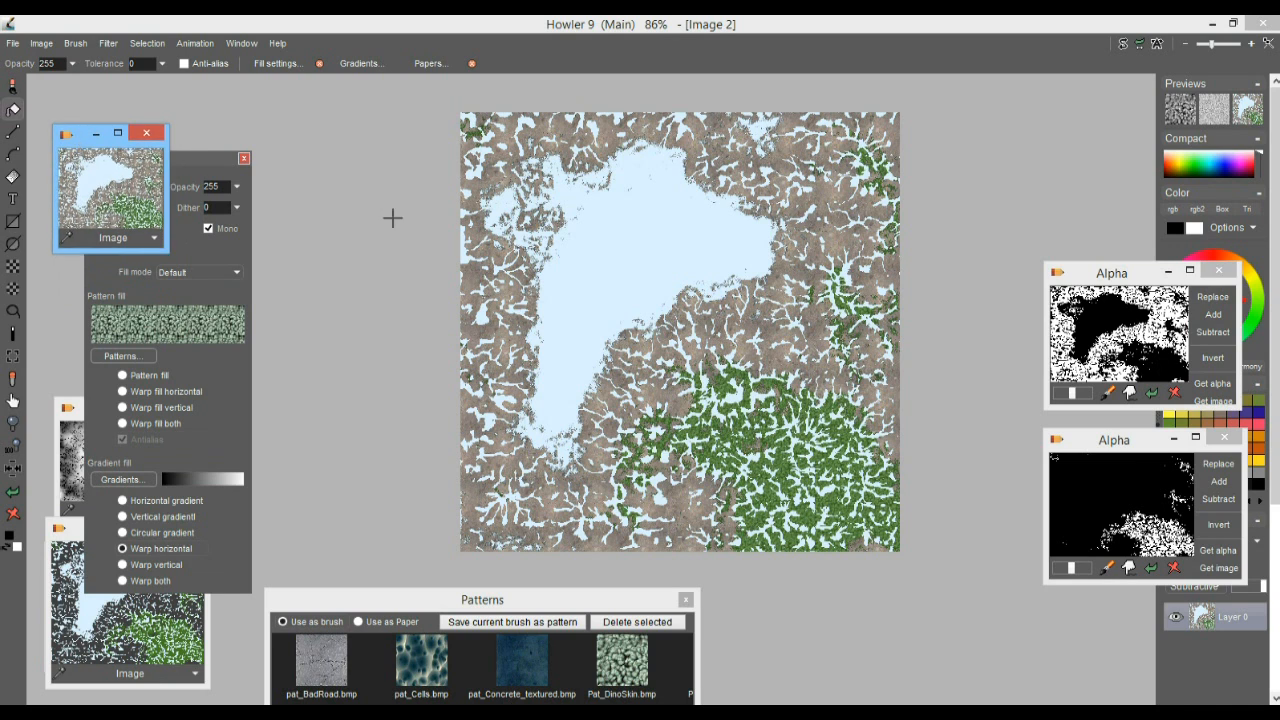
pyautogui.click(109, 43)
pyautogui.click(157, 19)
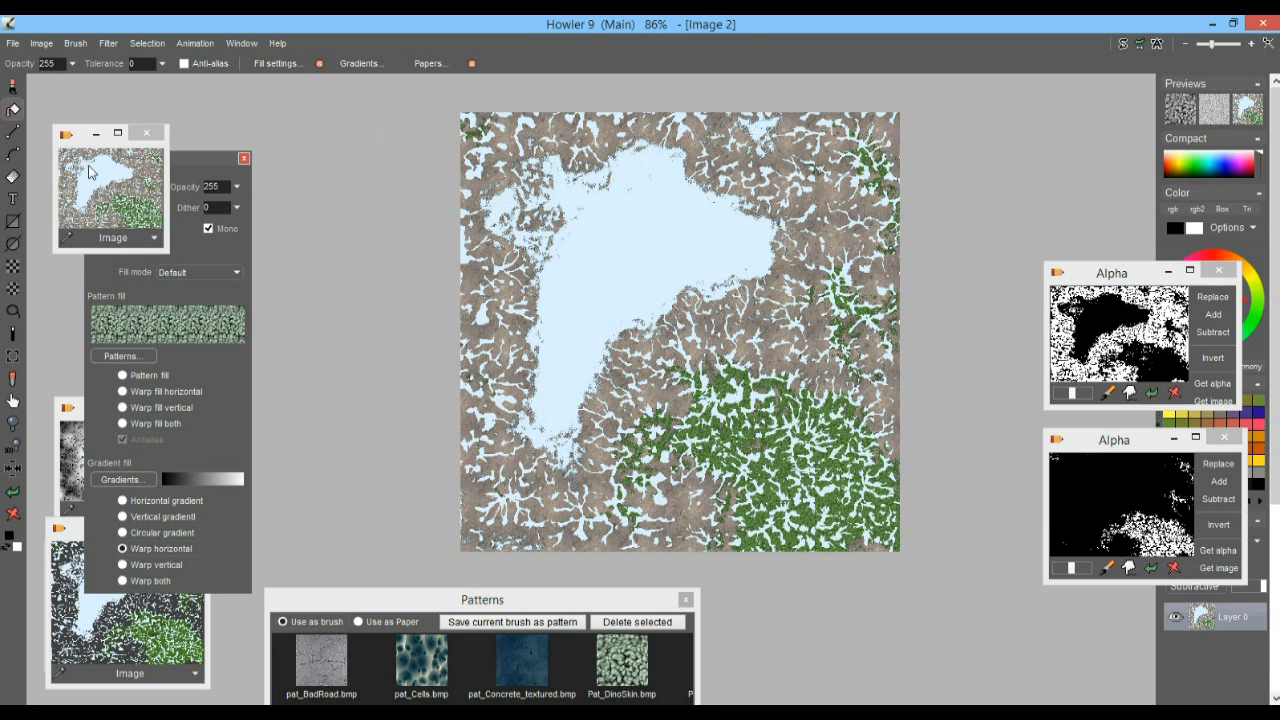
pyautogui.click(52, 44)
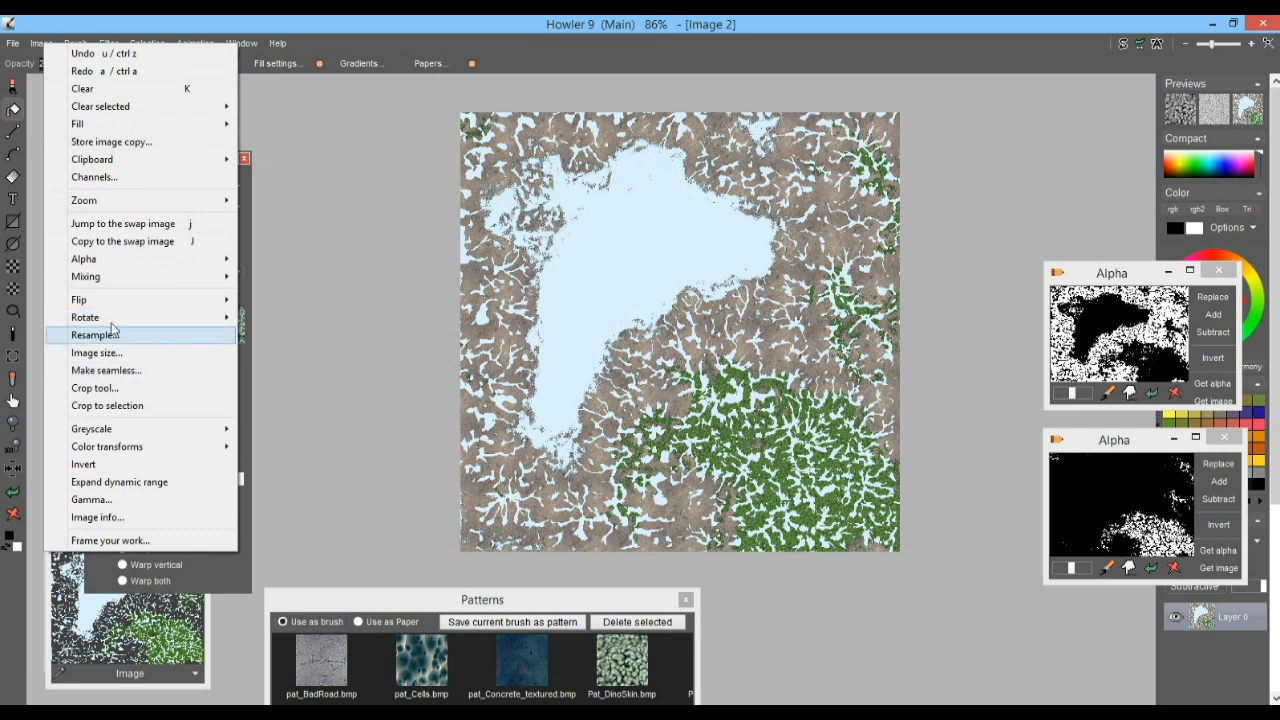
pyautogui.click(167, 21)
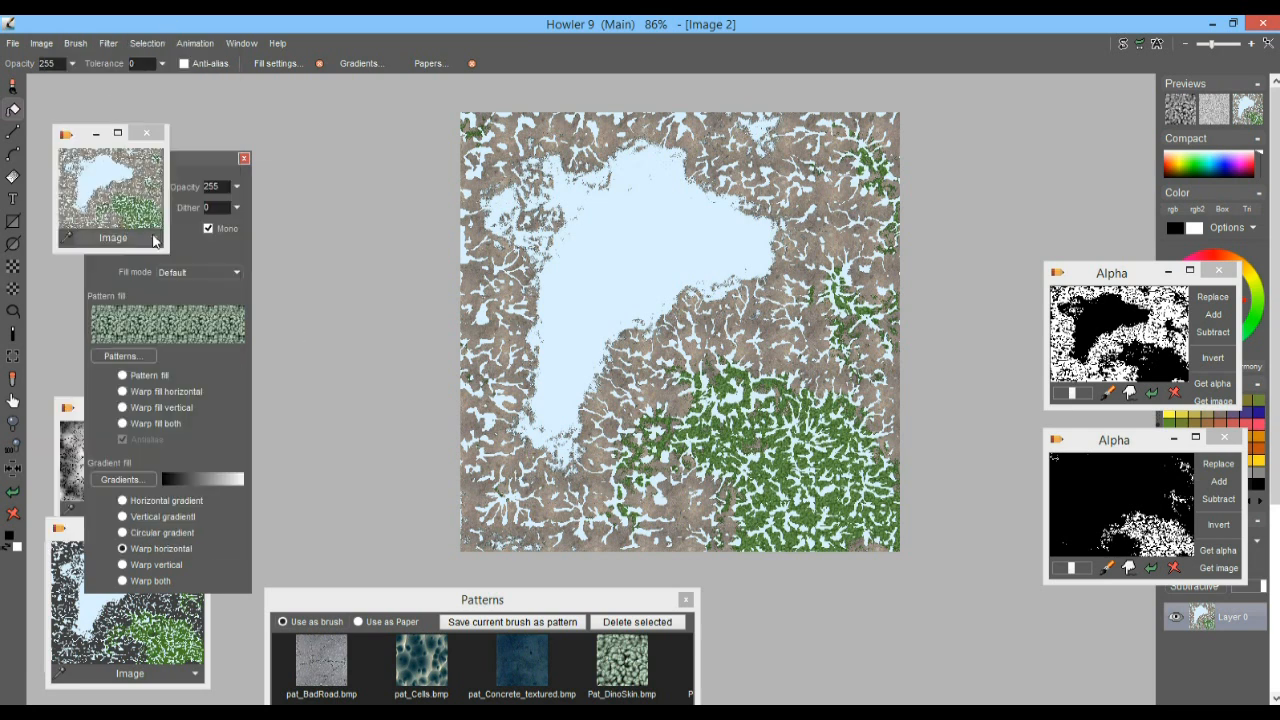
# Step: Paste the stored texture copy into the swap image, scaled to fit, and flip between the main and swap images
pyautogui.click(155, 240)
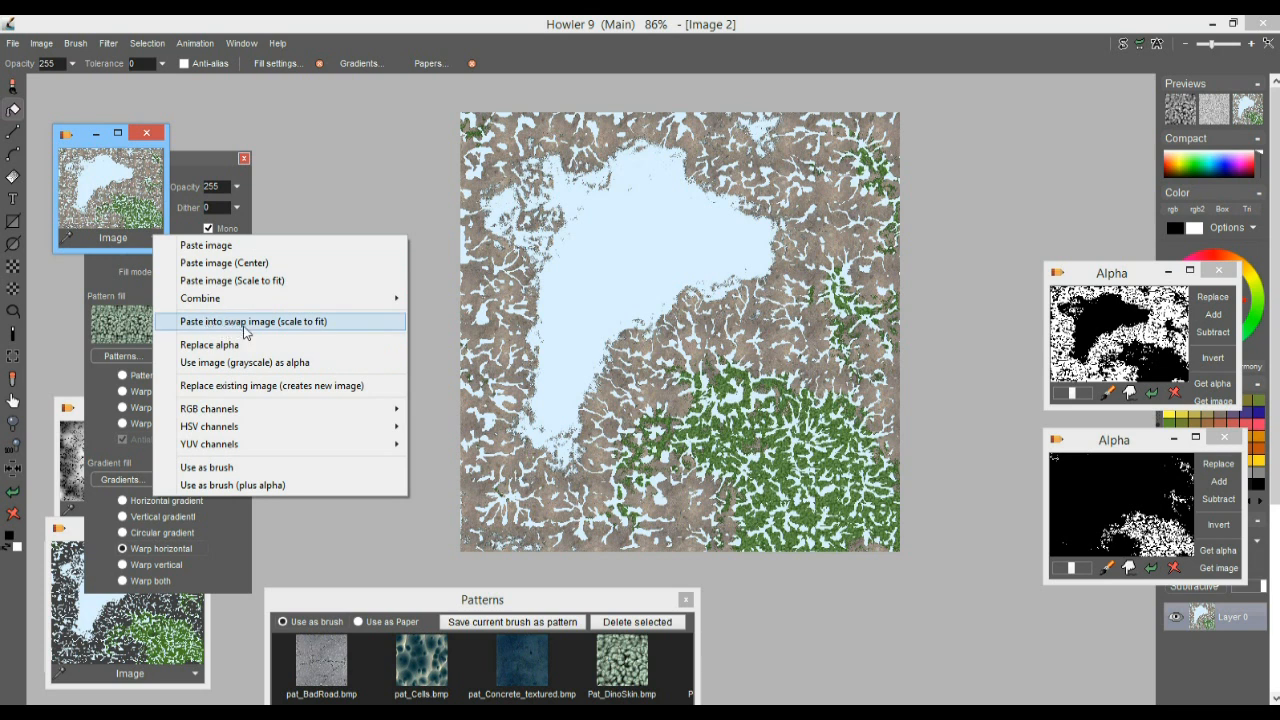
pyautogui.click(298, 322)
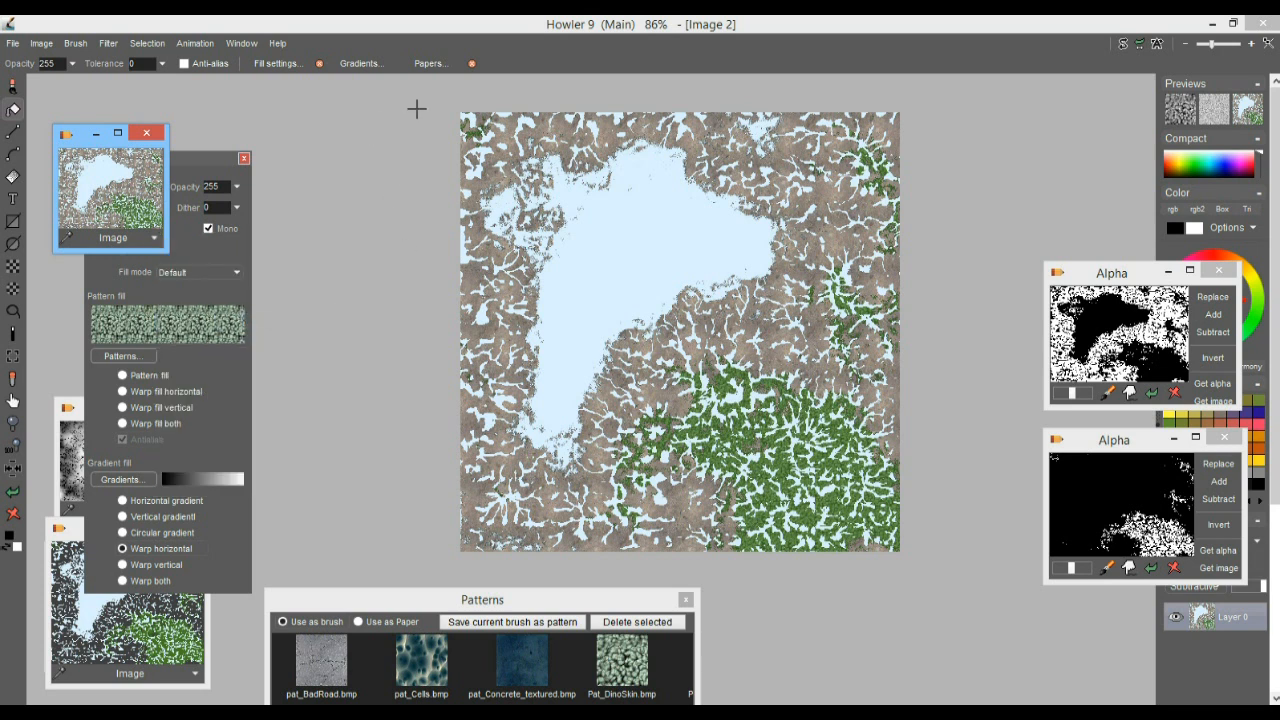
pyautogui.click(1123, 45)
pyautogui.click(1123, 45)
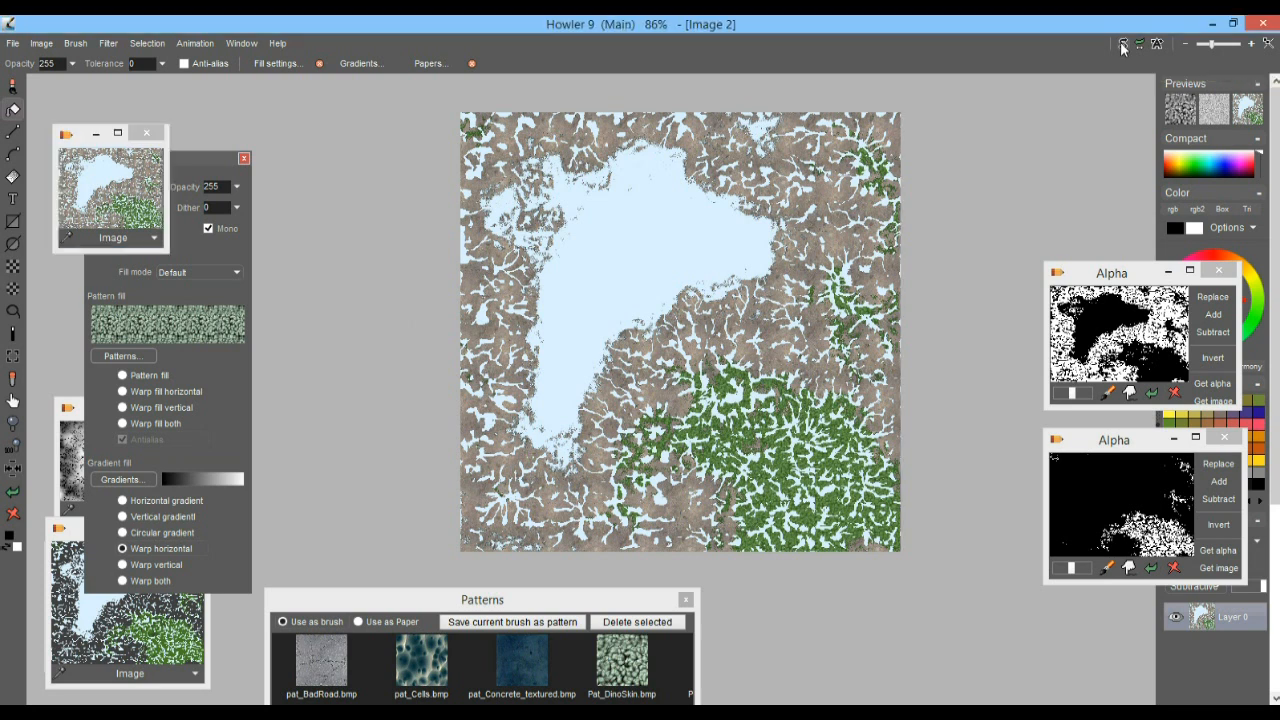
# Step: Move the Fill settings window and both stored texture images aside, and separate the speckled grayscale map and terrain render from the stack beneath
pyautogui.moveTo(82, 150); pyautogui.dragTo(325, 150)
pyautogui.moveTo(192, 161); pyautogui.dragTo(345, 163)
pyautogui.moveTo(115, 535); pyautogui.dragTo(332, 540)
pyautogui.moveTo(82, 410); pyautogui.dragTo(72, 278)
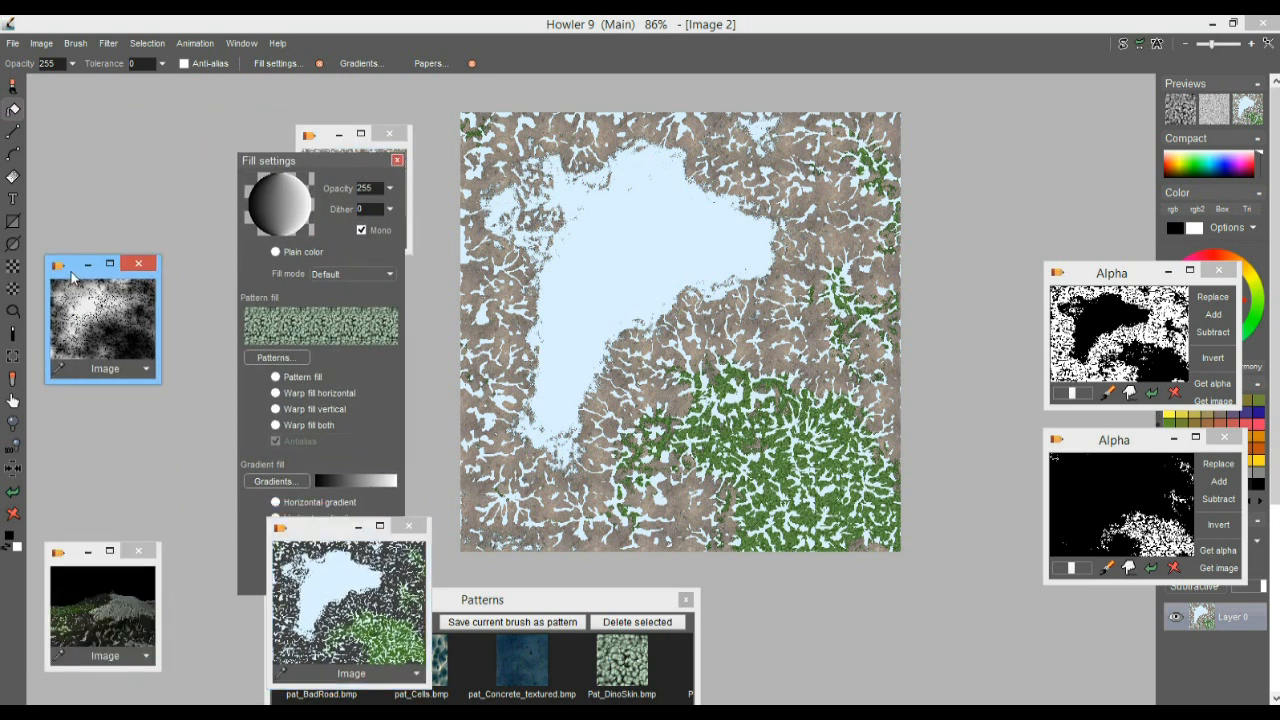
pyautogui.moveTo(75, 560); pyautogui.dragTo(77, 381)
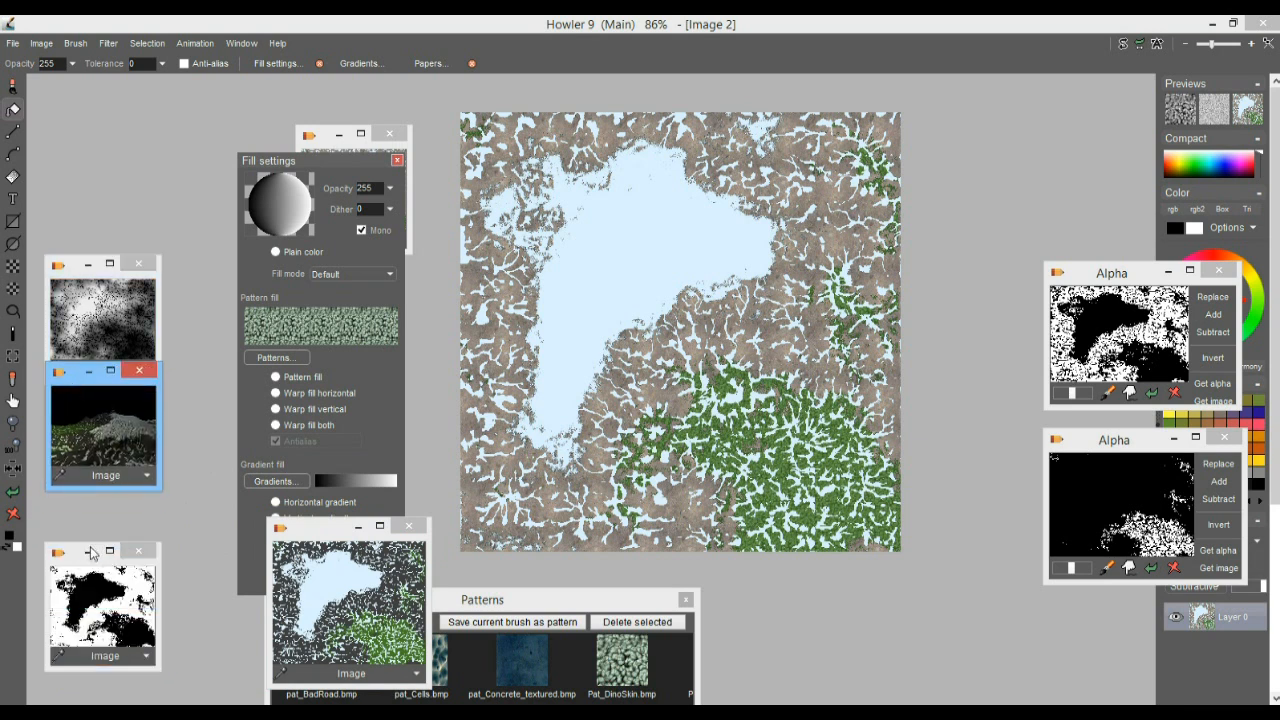
# Step: Move the remaining stacked mask and render images beside the Patterns window, and load the uncovered smooth grayscale height map into the main image
pyautogui.moveTo(92, 553); pyautogui.dragTo(788, 558)
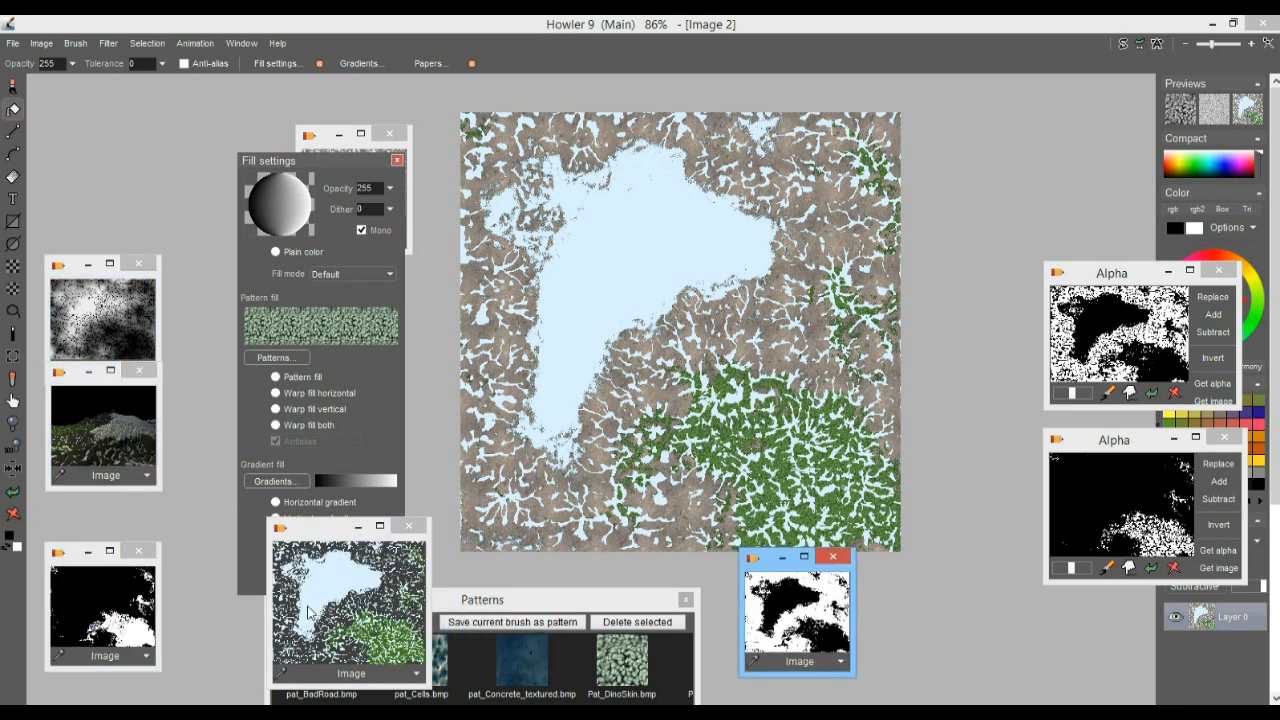
pyautogui.moveTo(68, 556); pyautogui.dragTo(881, 616)
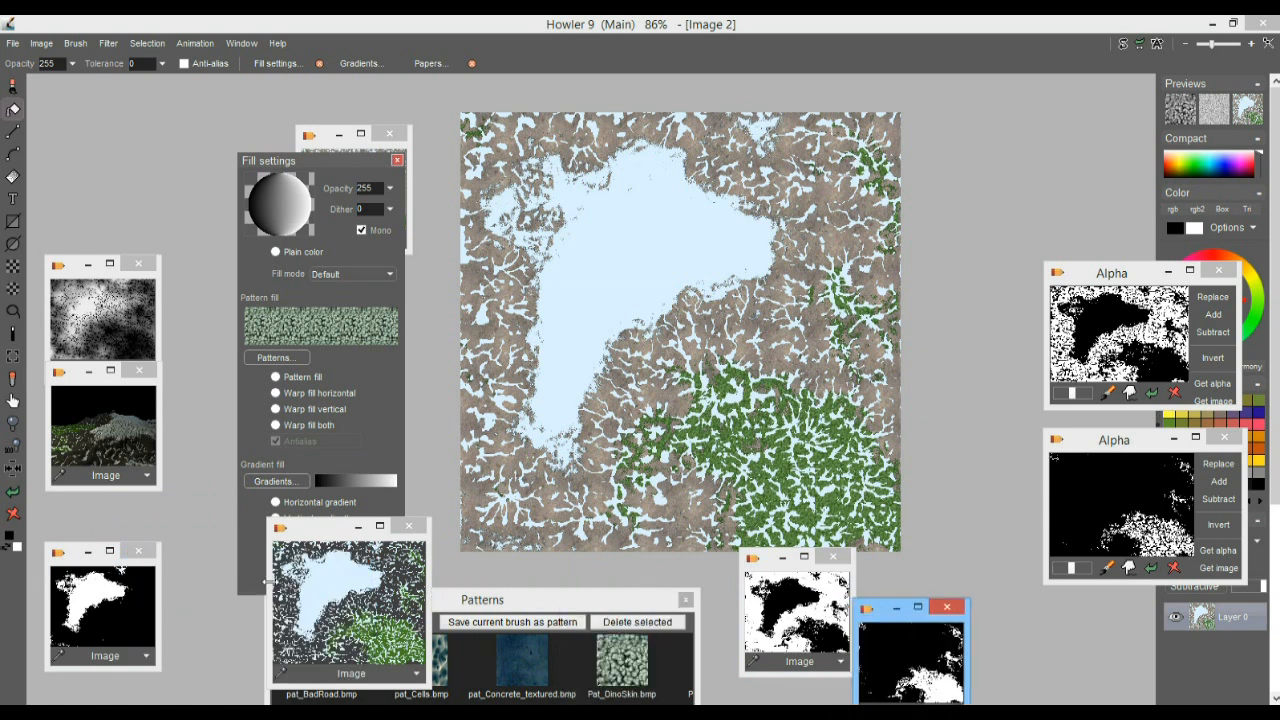
pyautogui.moveTo(74, 564); pyautogui.dragTo(831, 595)
pyautogui.moveTo(70, 568); pyautogui.dragTo(774, 592)
pyautogui.moveTo(72, 565); pyautogui.dragTo(744, 601)
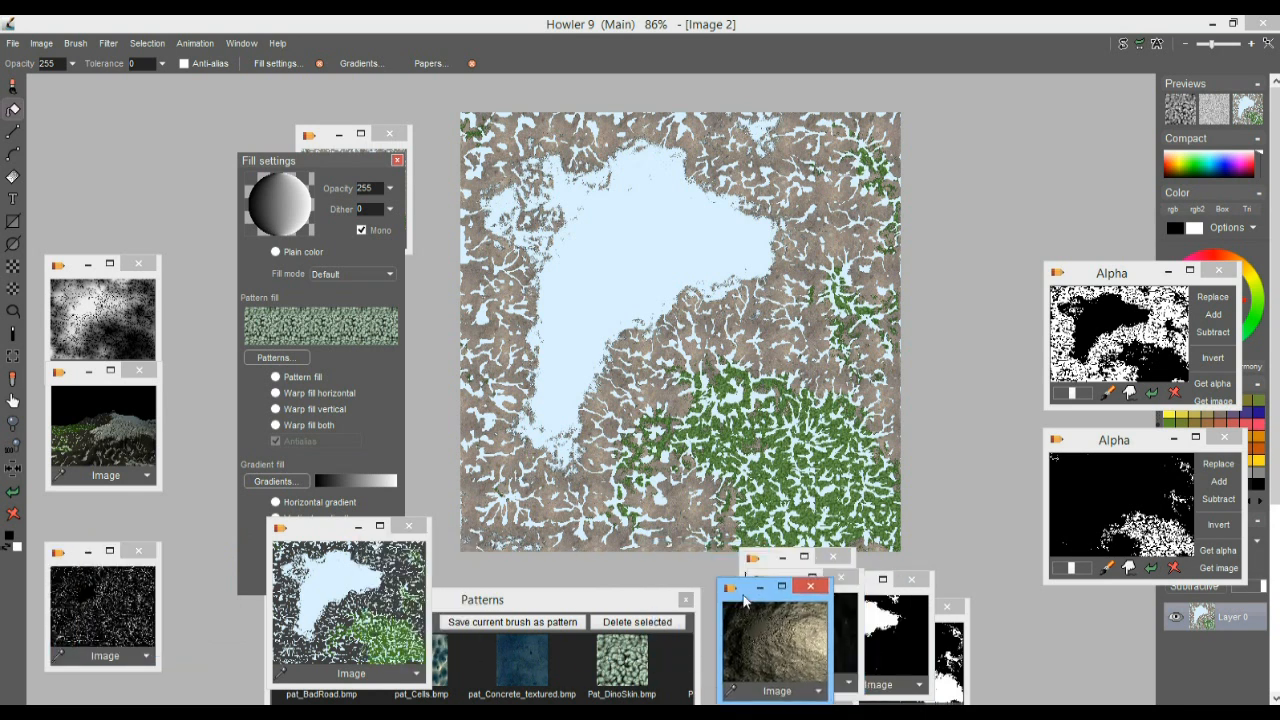
pyautogui.moveTo(70, 566); pyautogui.dragTo(890, 608)
pyautogui.click(66, 606)
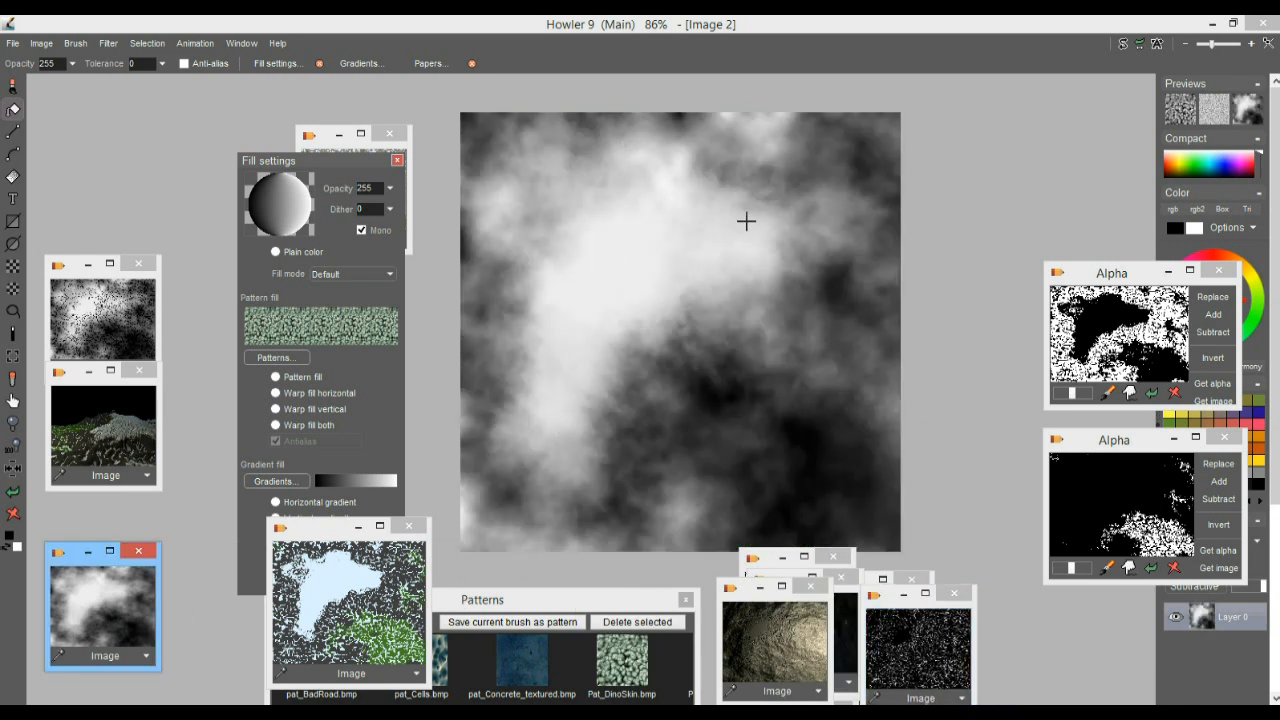
# Step: Close the fill settings, line up the finished texture copy with the other stored images, and shift the canvas beside them
pyautogui.click(397, 161)
pyautogui.moveTo(329, 146); pyautogui.dragTo(72, 117)
pyautogui.moveTo(823, 292); pyautogui.dragTo(546, 276)
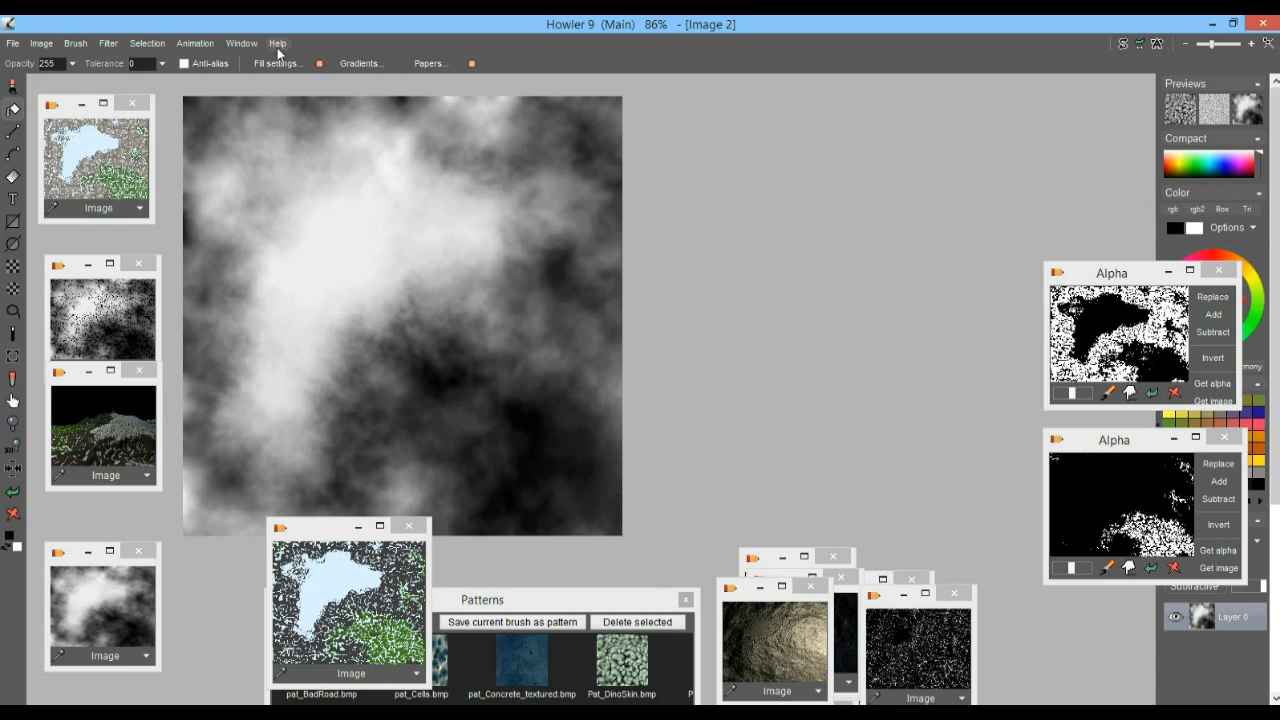
# Step: Start the 3D Designer transform on the height map and place its dialog clear of the terrain preview
pyautogui.click(107, 43)
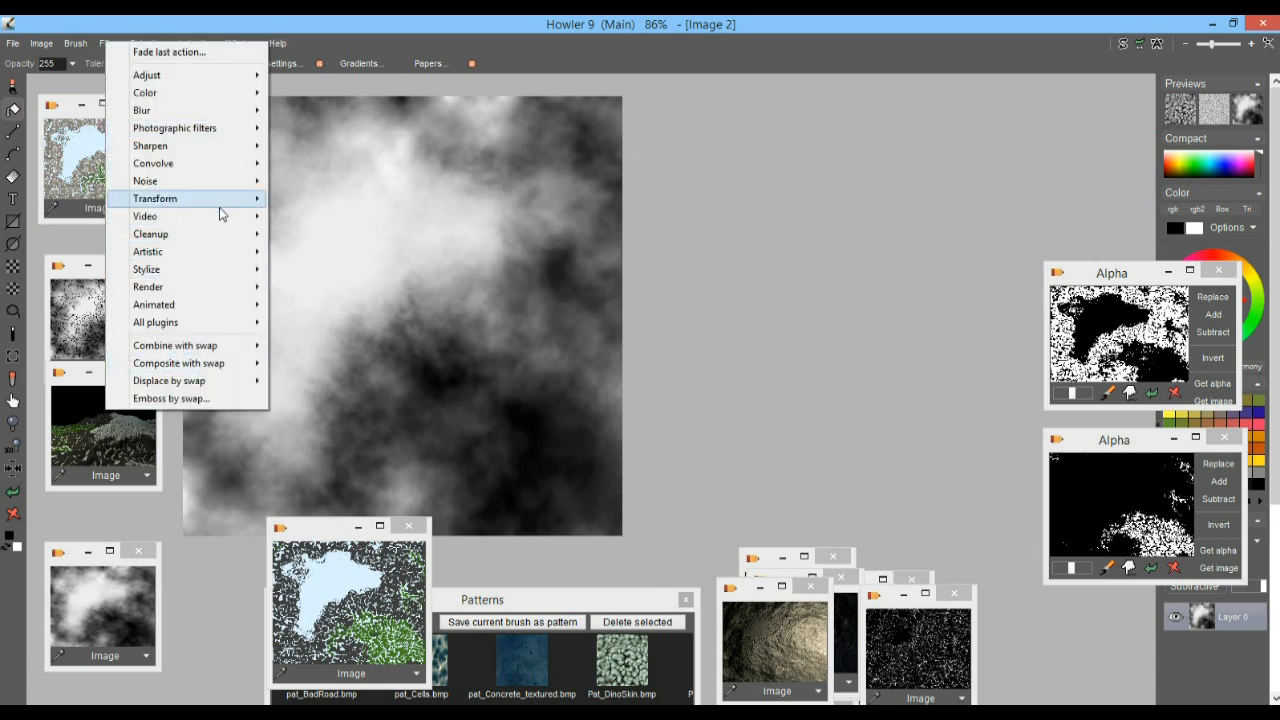
pyautogui.moveTo(220, 205)
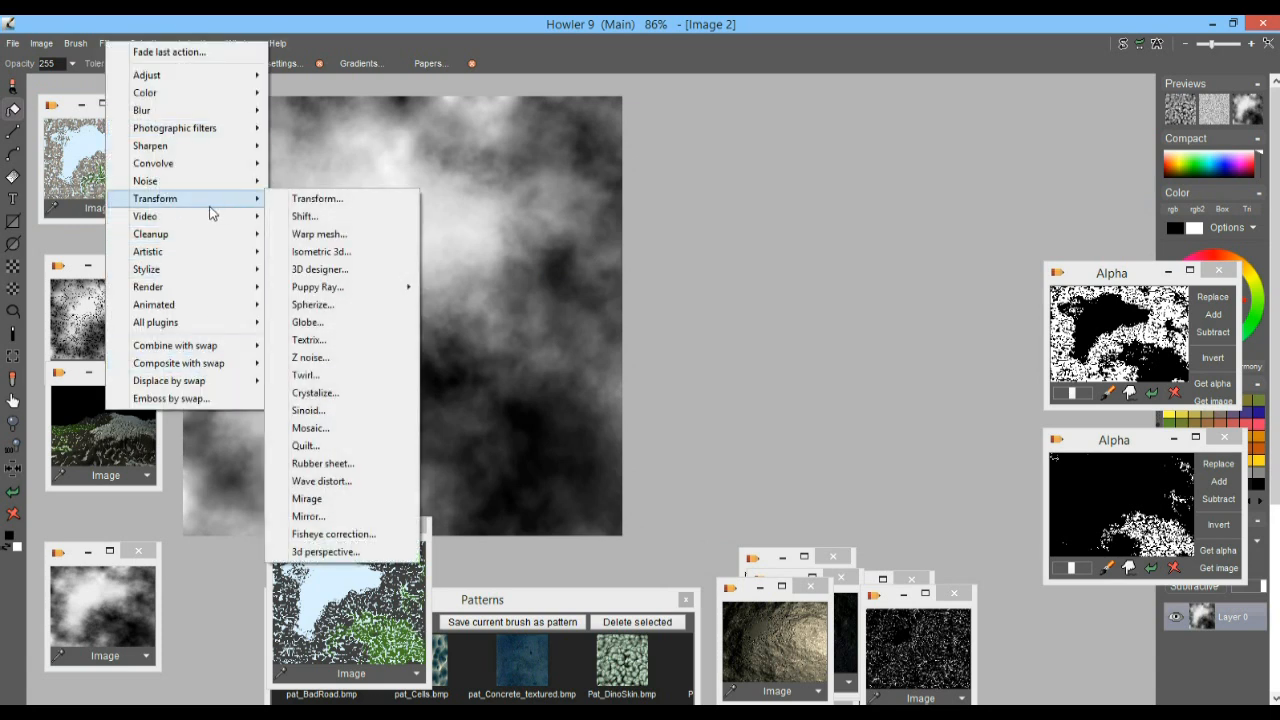
pyautogui.click(335, 272)
pyautogui.moveTo(539, 119); pyautogui.dragTo(834, 93)
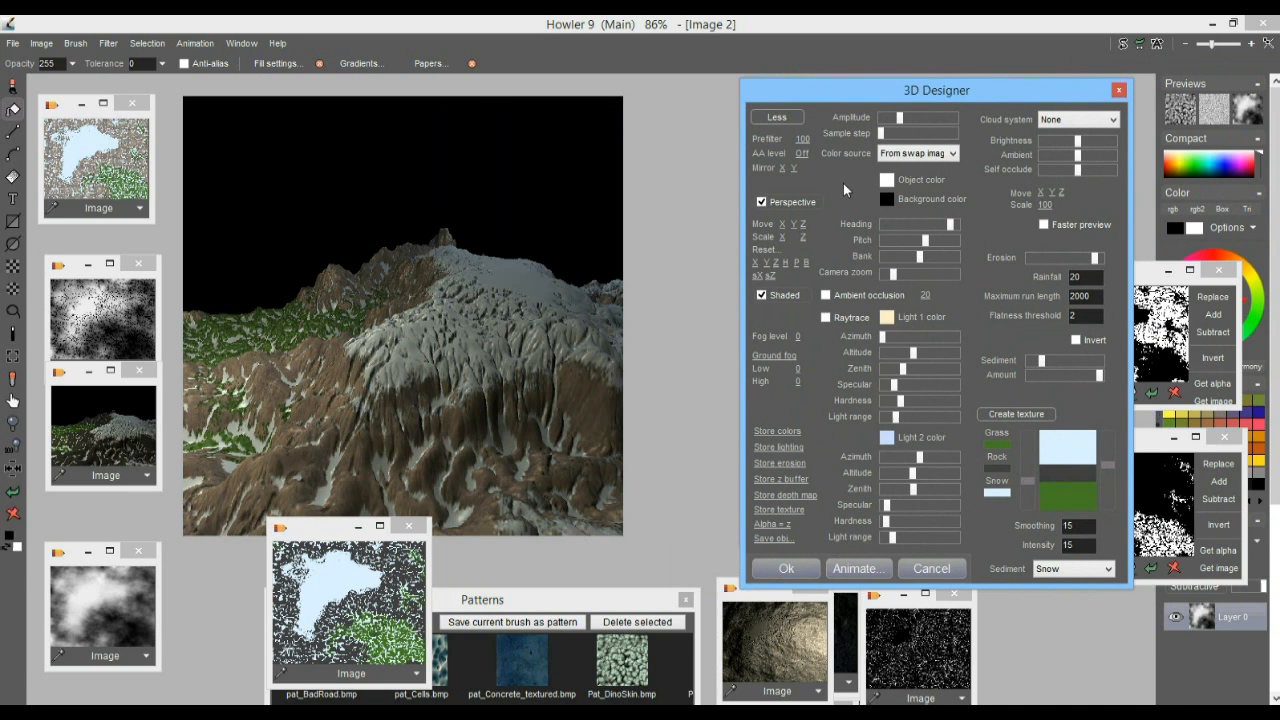
# Step: Try Object color as the terrain's color source with a brown object color
pyautogui.click(908, 156)
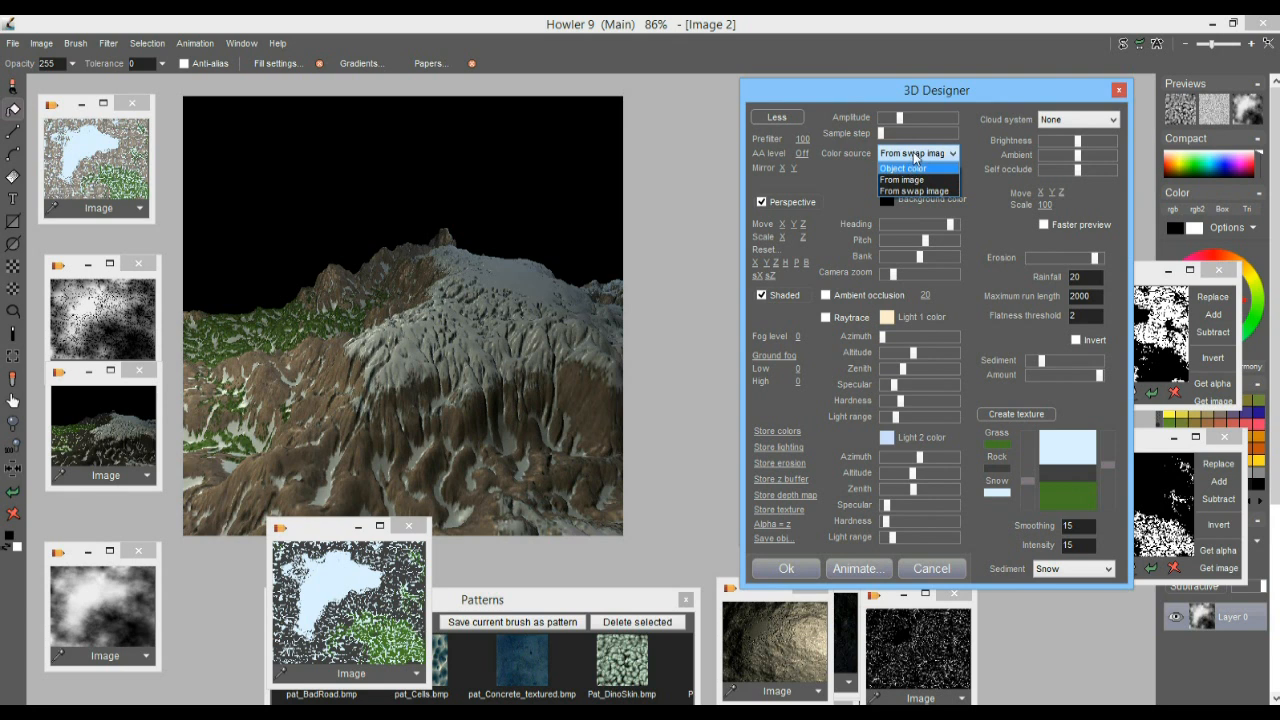
pyautogui.click(913, 170)
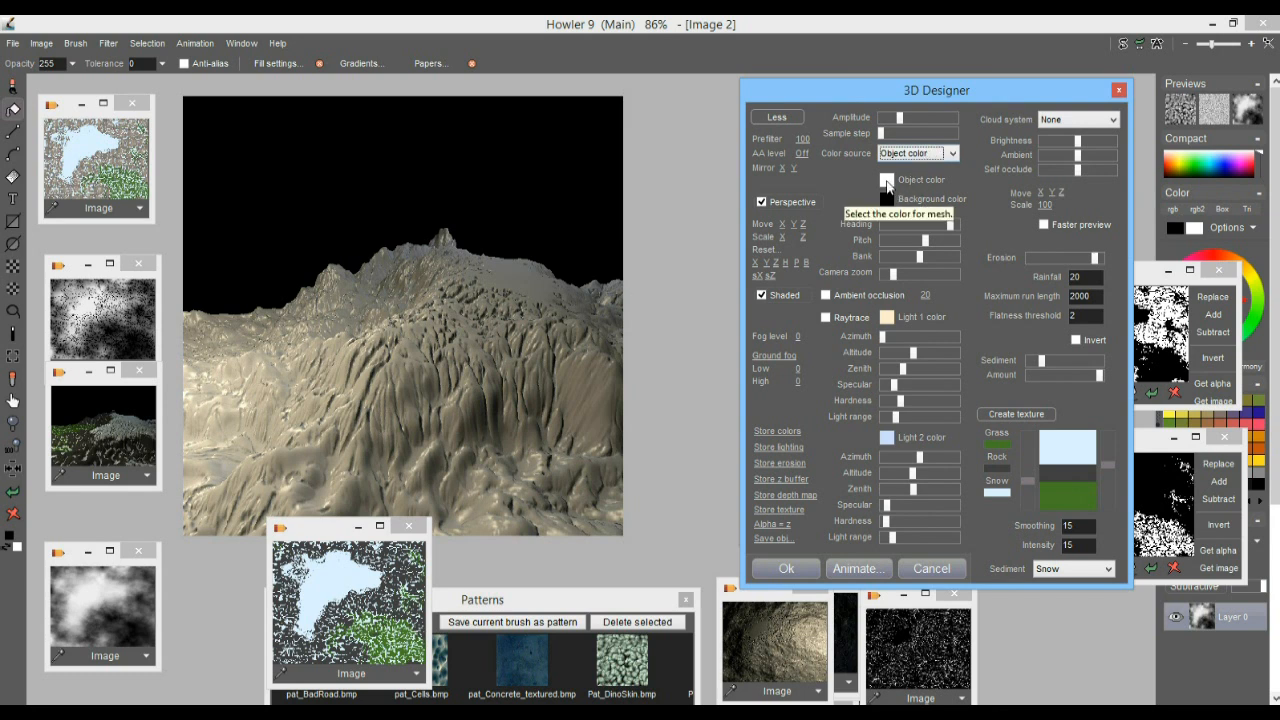
pyautogui.click(887, 182)
pyautogui.moveTo(993, 273); pyautogui.dragTo(993, 258)
pyautogui.click(889, 340)
pyautogui.click(1068, 274)
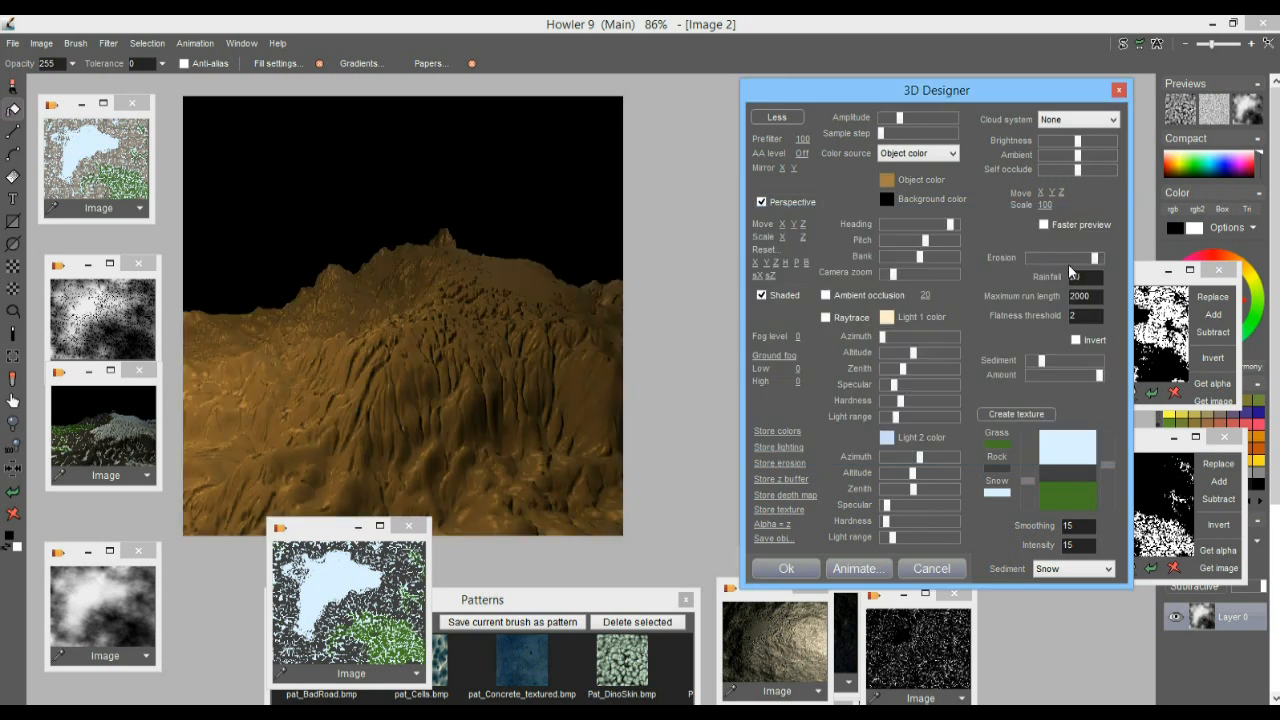
# Step: Preview the terrain with From image as the color source, set it to From swap image, and dismiss the Create texture request
pyautogui.click(912, 154)
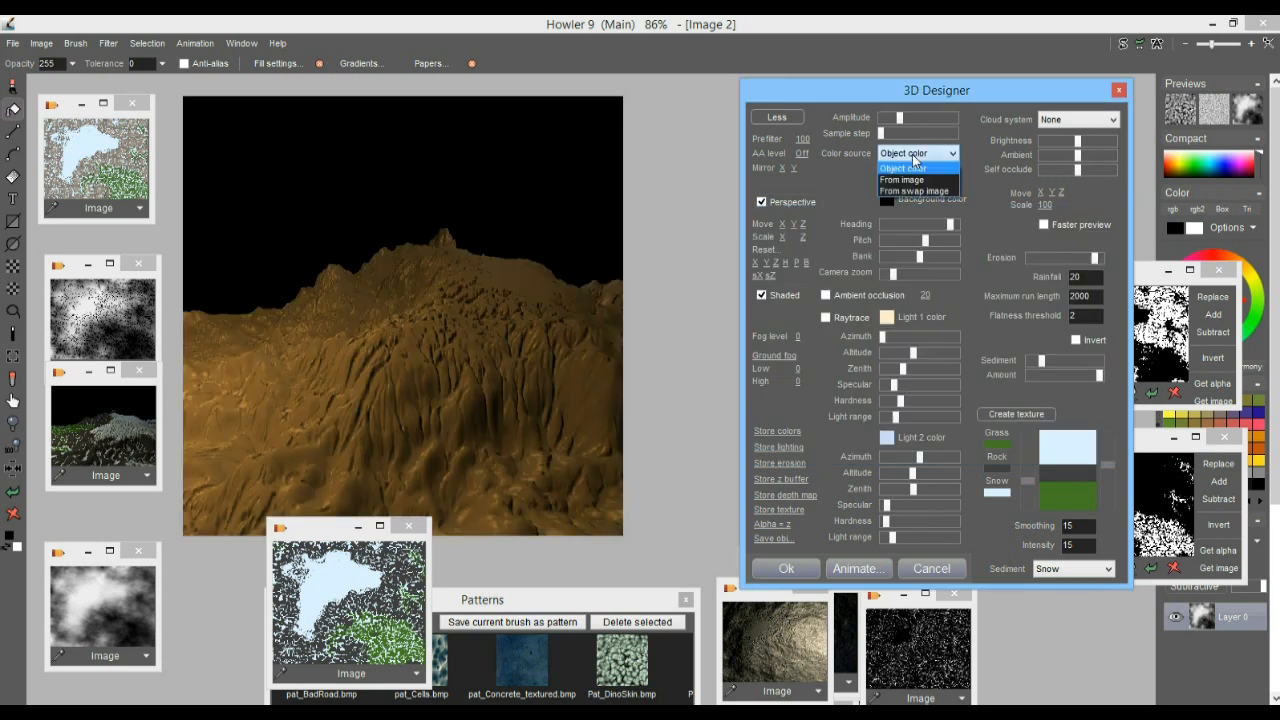
pyautogui.click(907, 181)
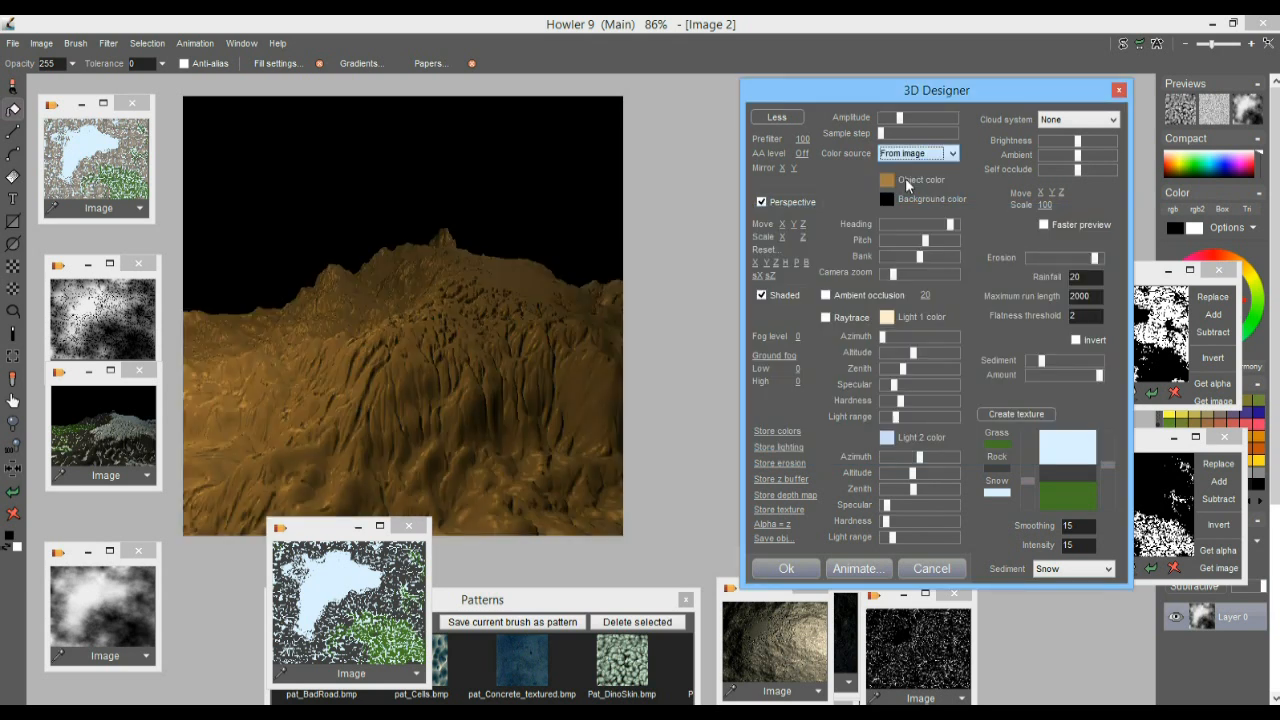
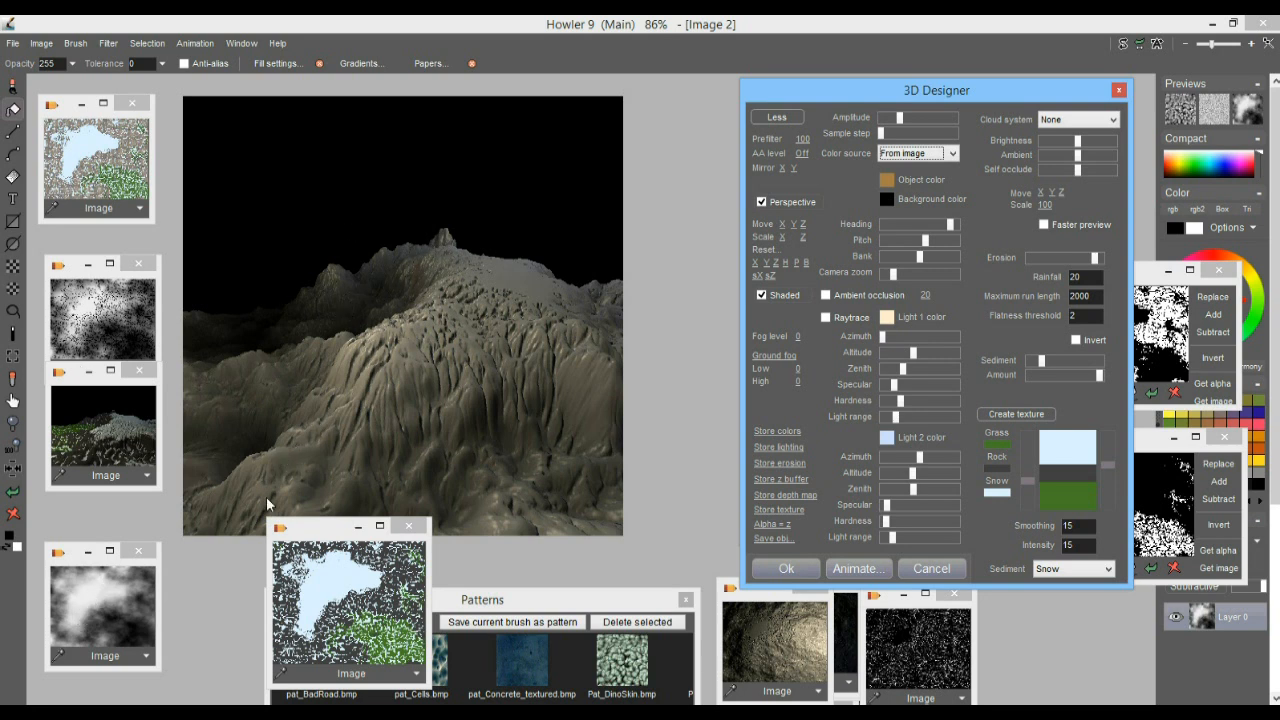
pyautogui.click(908, 156)
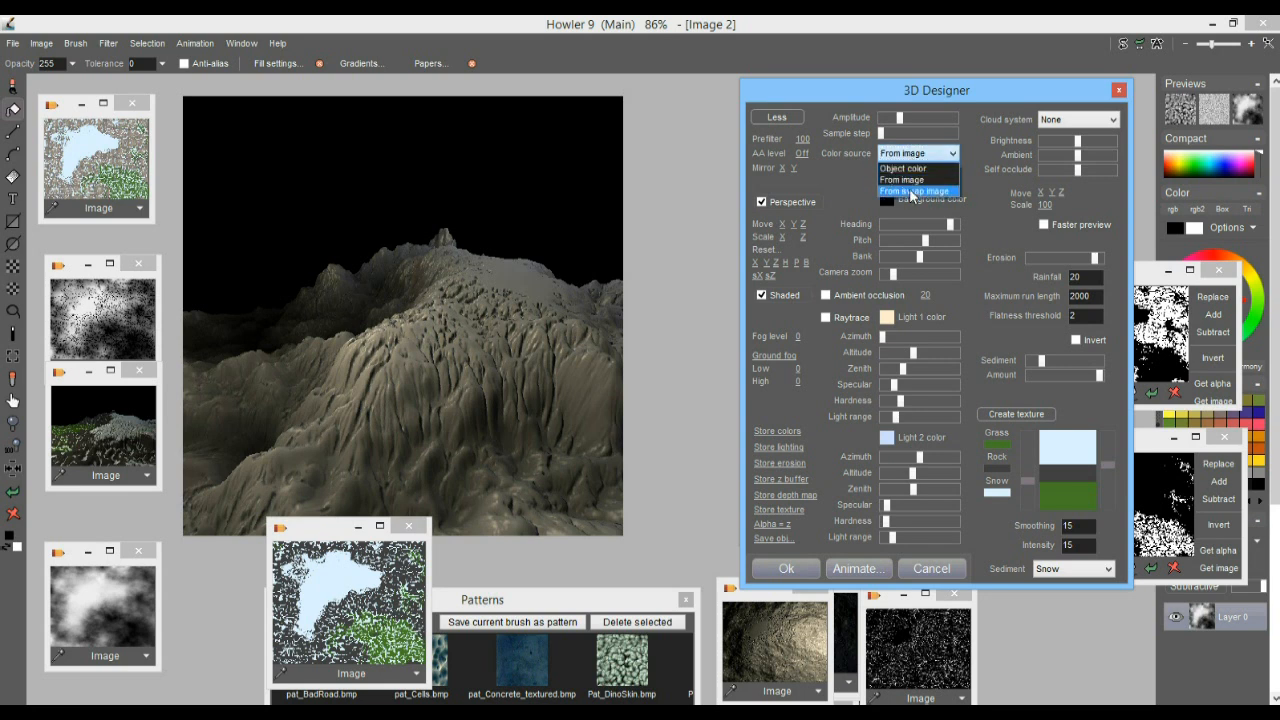
pyautogui.click(911, 191)
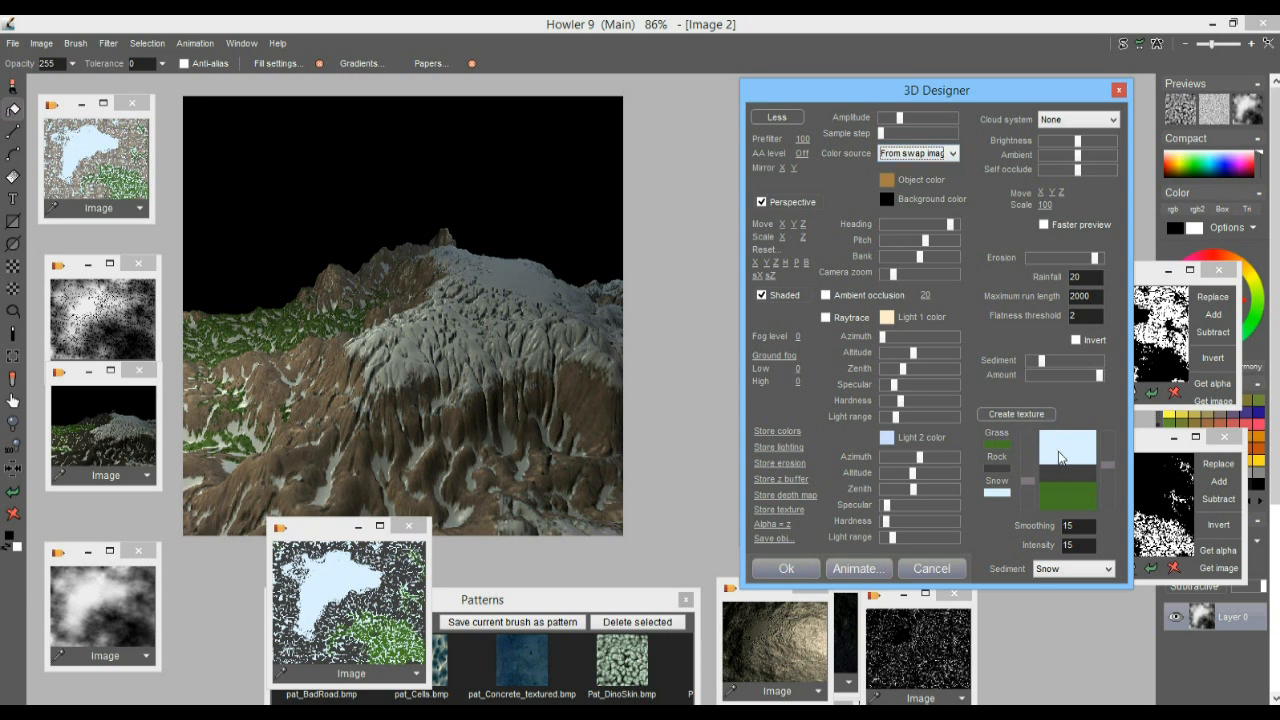
pyautogui.click(1024, 414)
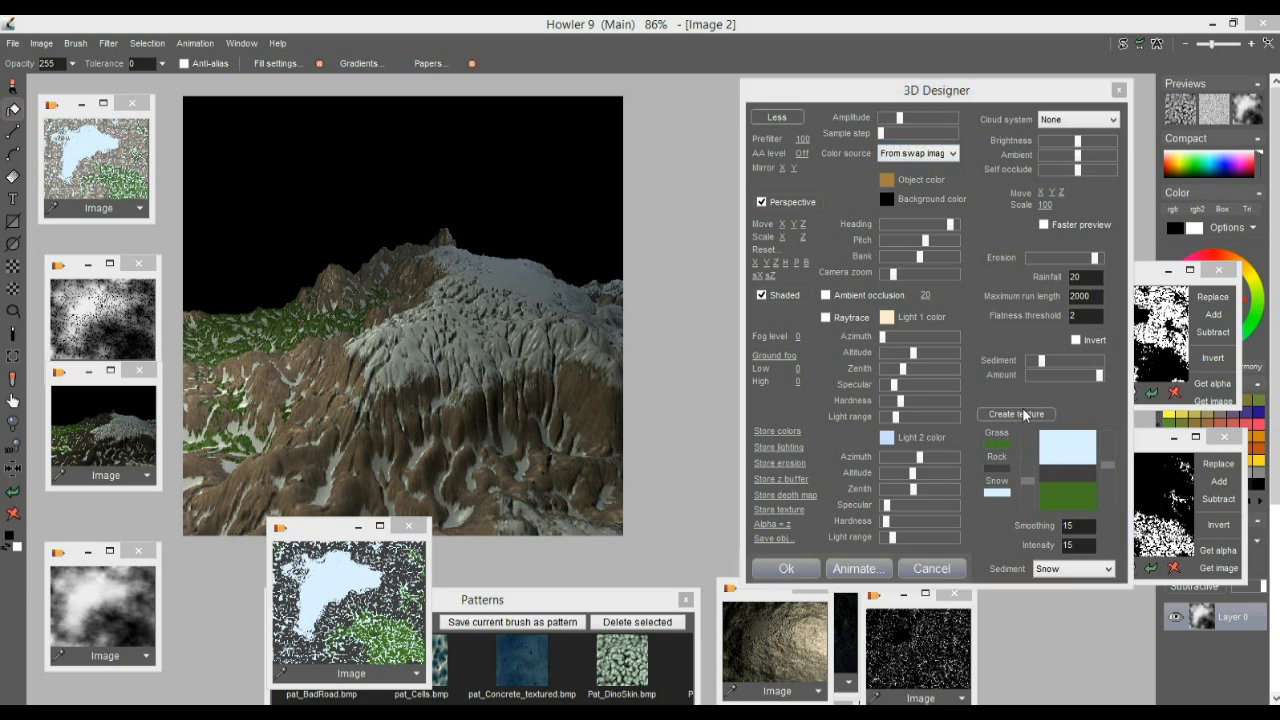
pyautogui.click(792, 424)
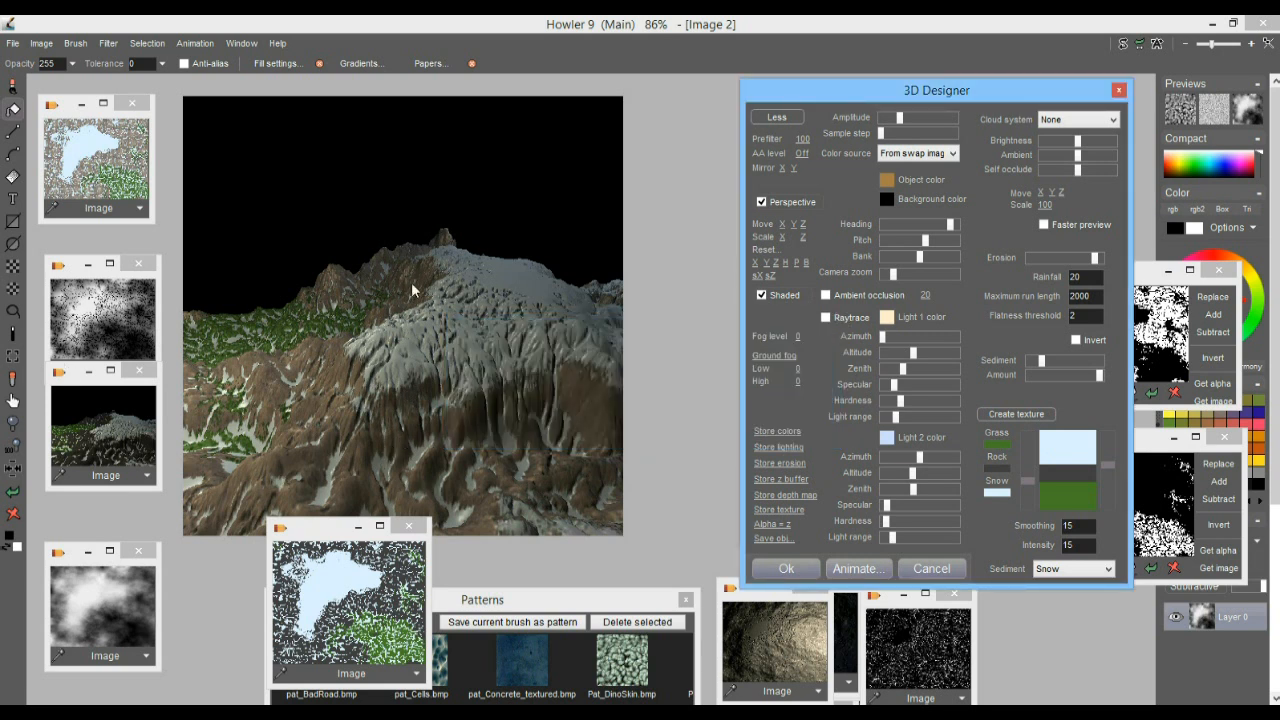
# Step: Turn the terrain's heading toward the rocky slope, move the view closer and sideways, and reduce the amplitude slightly
pyautogui.moveTo(950, 224)
pyautogui.mouseDown()
pyautogui.moveTo(925, 232)
pyautogui.moveTo(940, 231)
pyautogui.mouseUp()
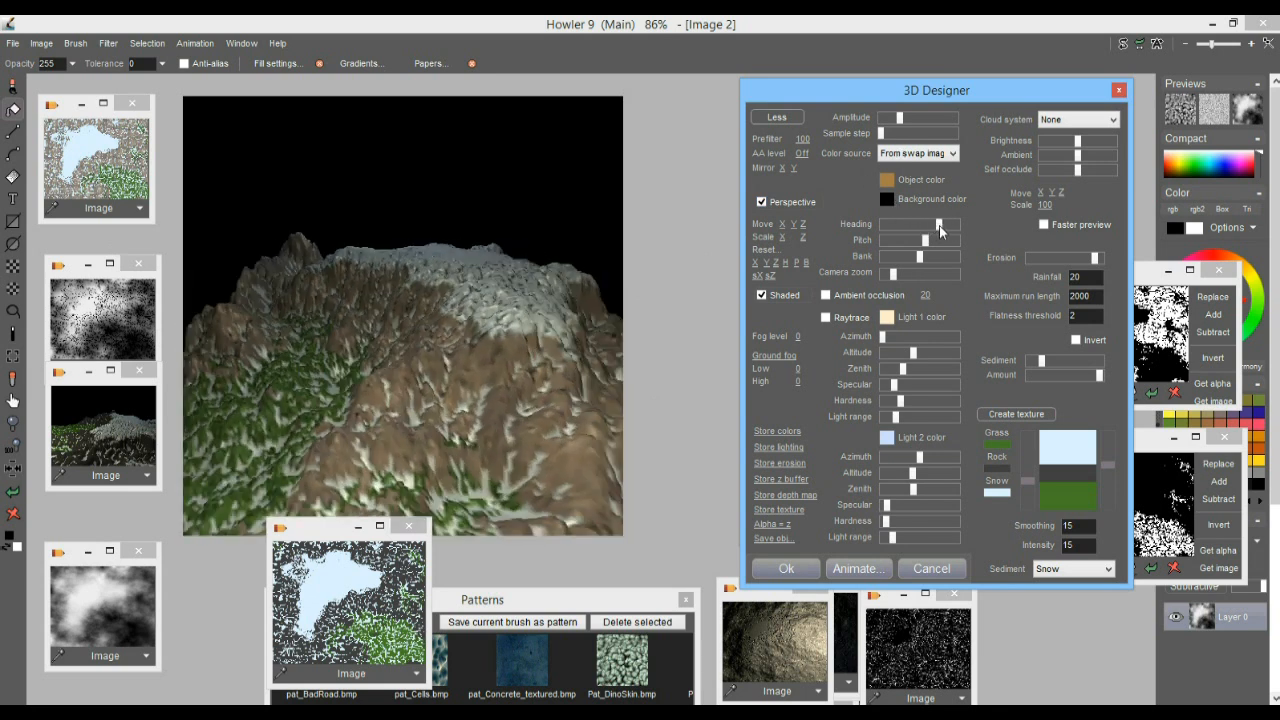
pyautogui.moveTo(803, 225); pyautogui.dragTo(603, 245)
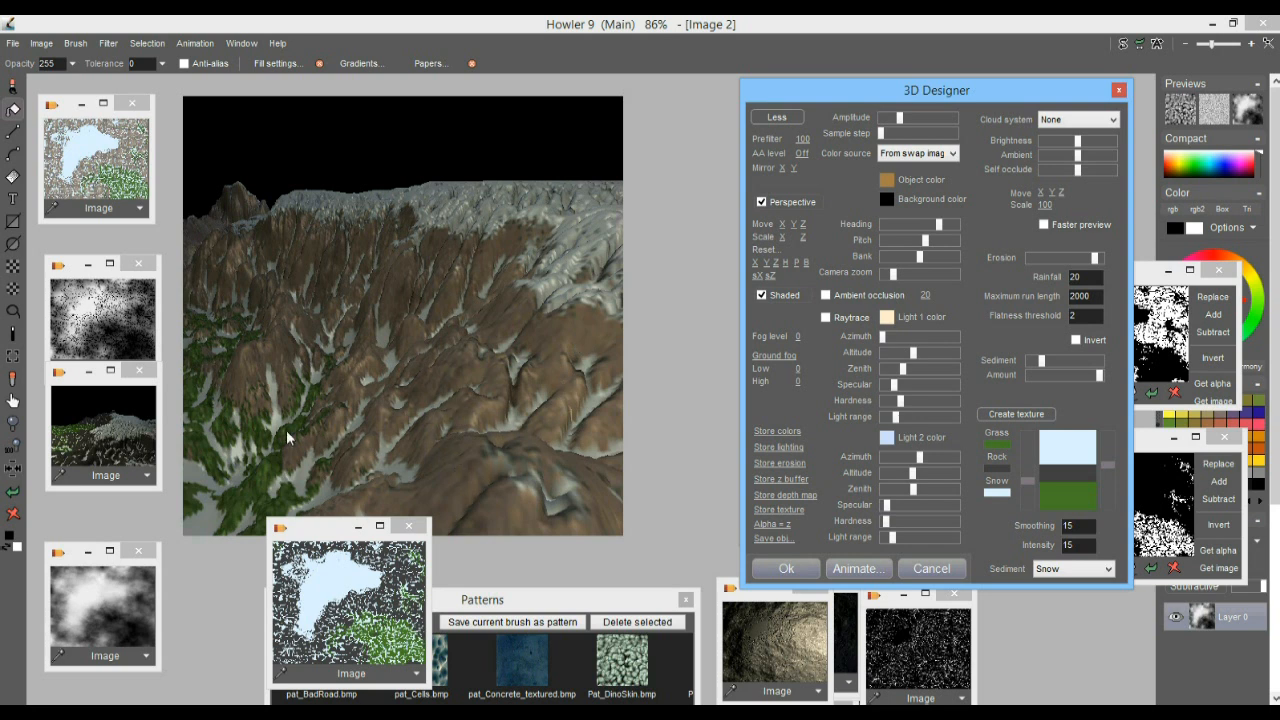
pyautogui.moveTo(926, 230)
pyautogui.mouseDown()
pyautogui.moveTo(898, 243)
pyautogui.moveTo(947, 229)
pyautogui.moveTo(937, 232)
pyautogui.mouseUp()
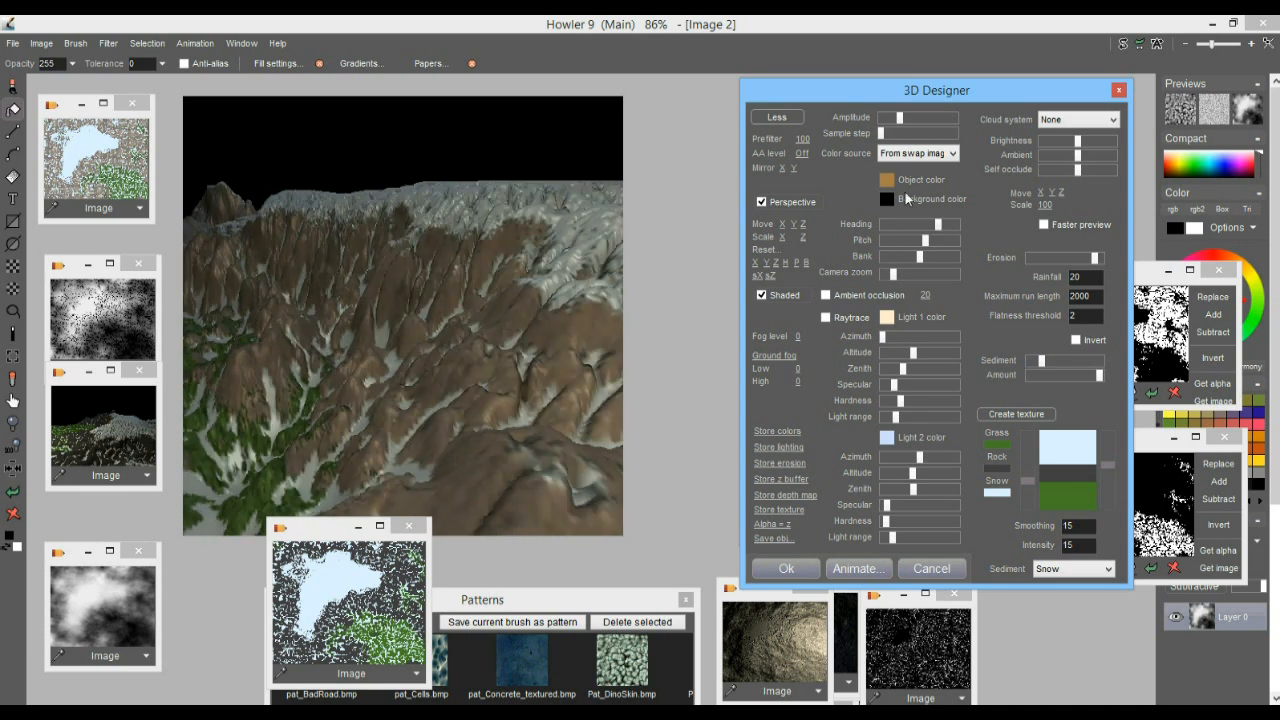
pyautogui.moveTo(893, 130); pyautogui.dragTo(887, 129)
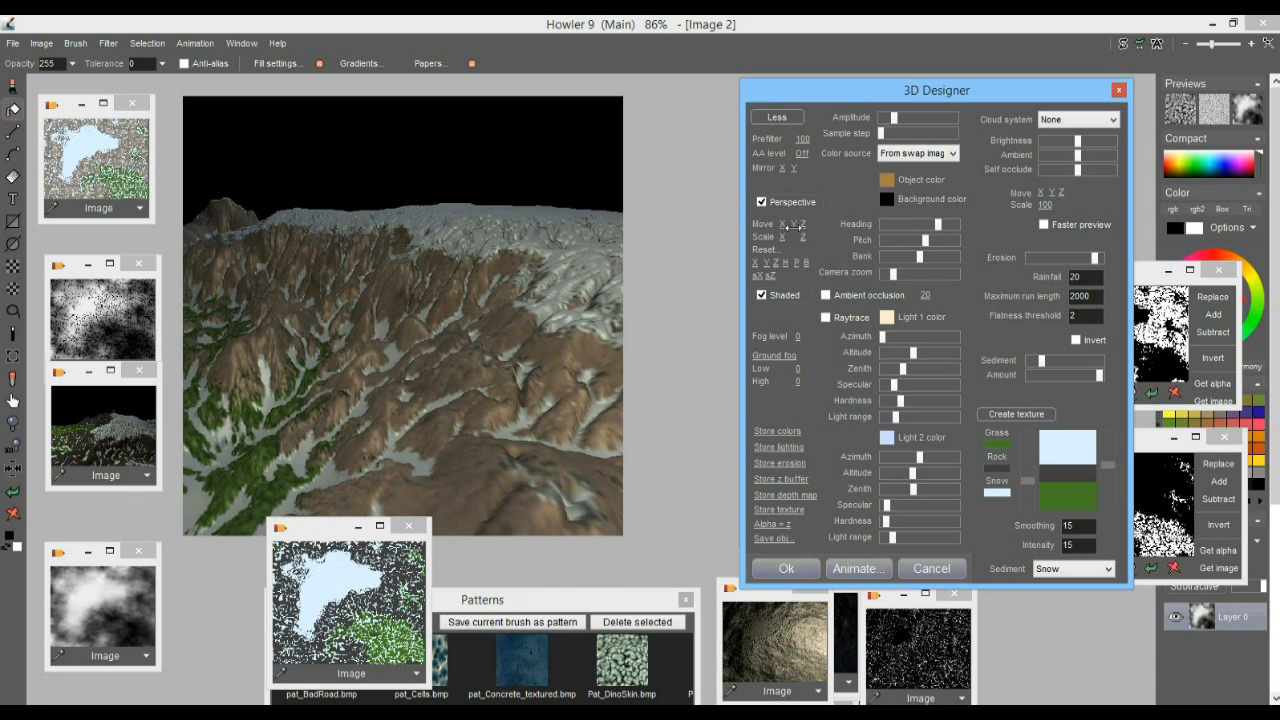
pyautogui.moveTo(787, 222)
pyautogui.mouseDown()
pyautogui.moveTo(689, 223)
pyautogui.moveTo(803, 240)
pyautogui.mouseUp()
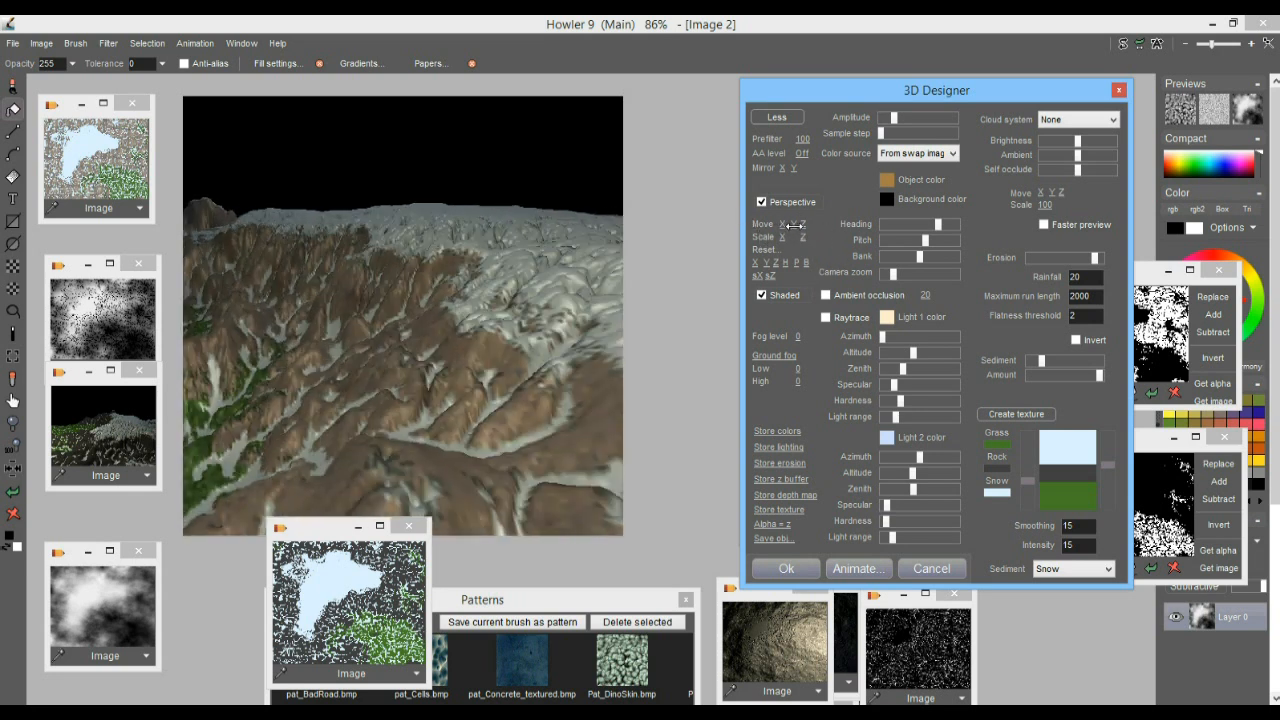
# Step: Reframe the terrain by adjusting position, heading, pitch and camera zoom so the snowy ridge rises behind the grassy valley
pyautogui.moveTo(804, 224); pyautogui.dragTo(931, 230)
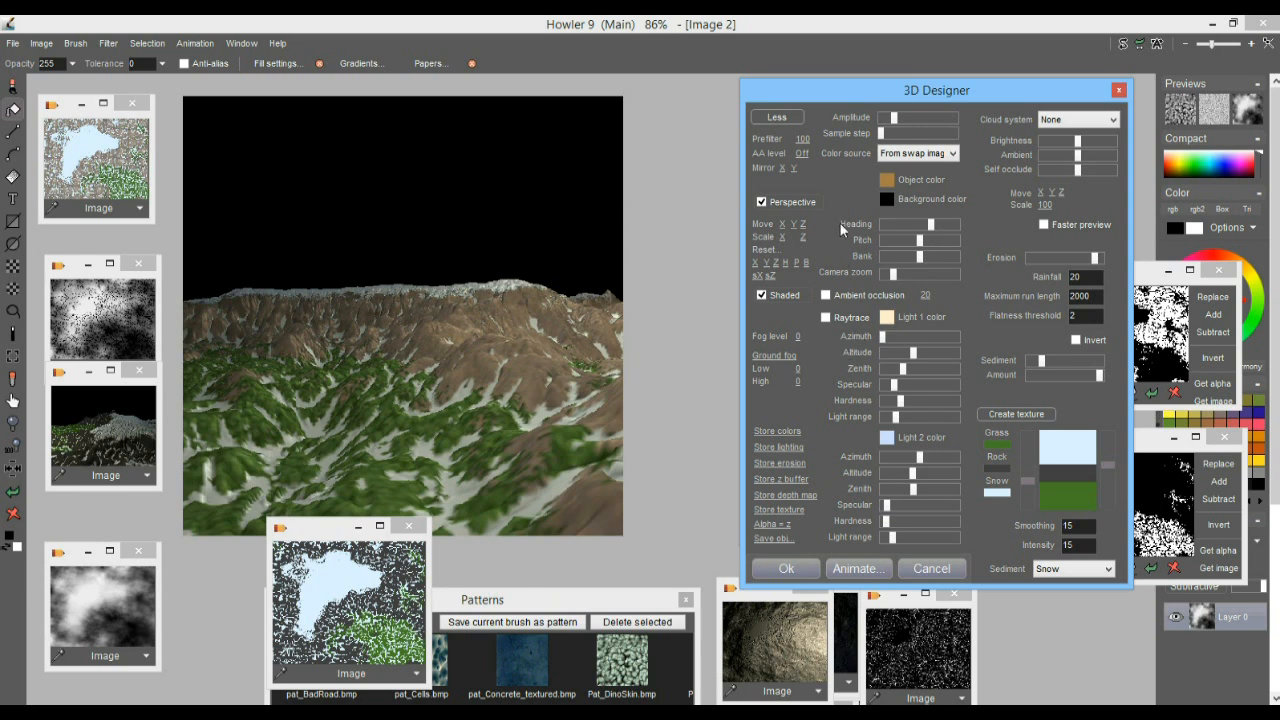
pyautogui.moveTo(797, 224)
pyautogui.mouseDown()
pyautogui.moveTo(765, 230)
pyautogui.moveTo(835, 227)
pyautogui.moveTo(817, 228)
pyautogui.mouseUp()
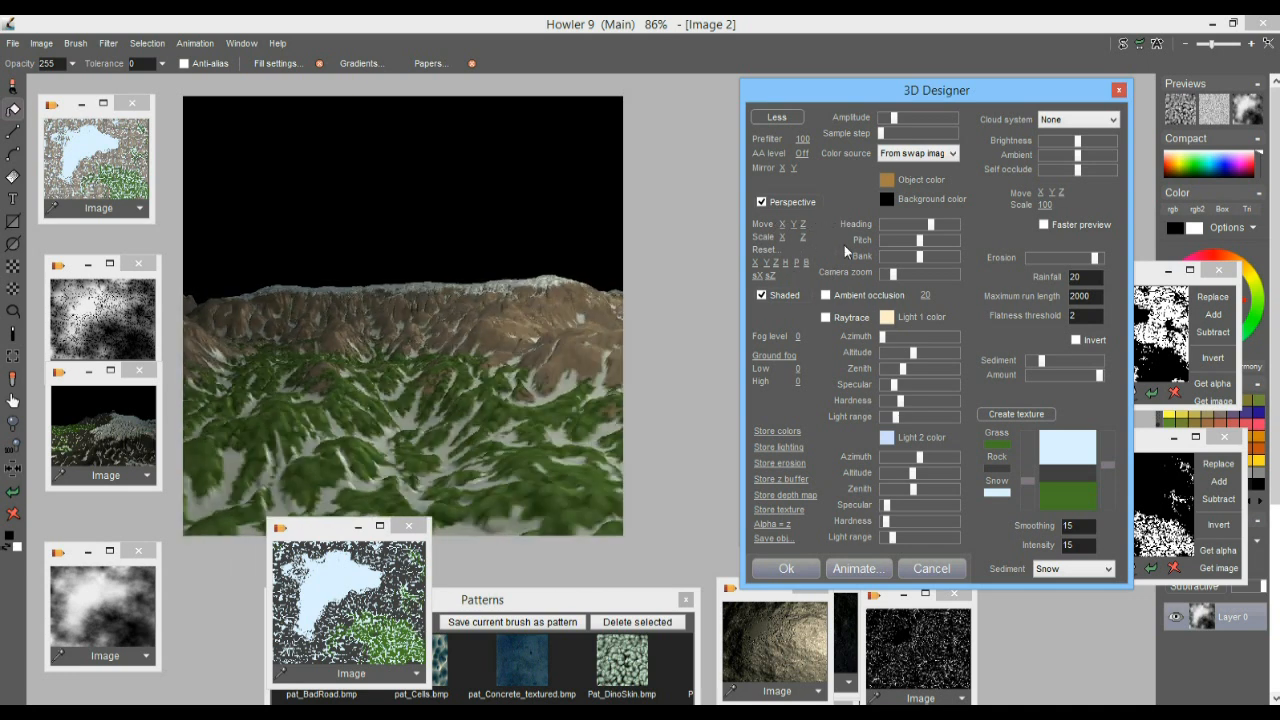
pyautogui.moveTo(893, 274); pyautogui.dragTo(895, 284)
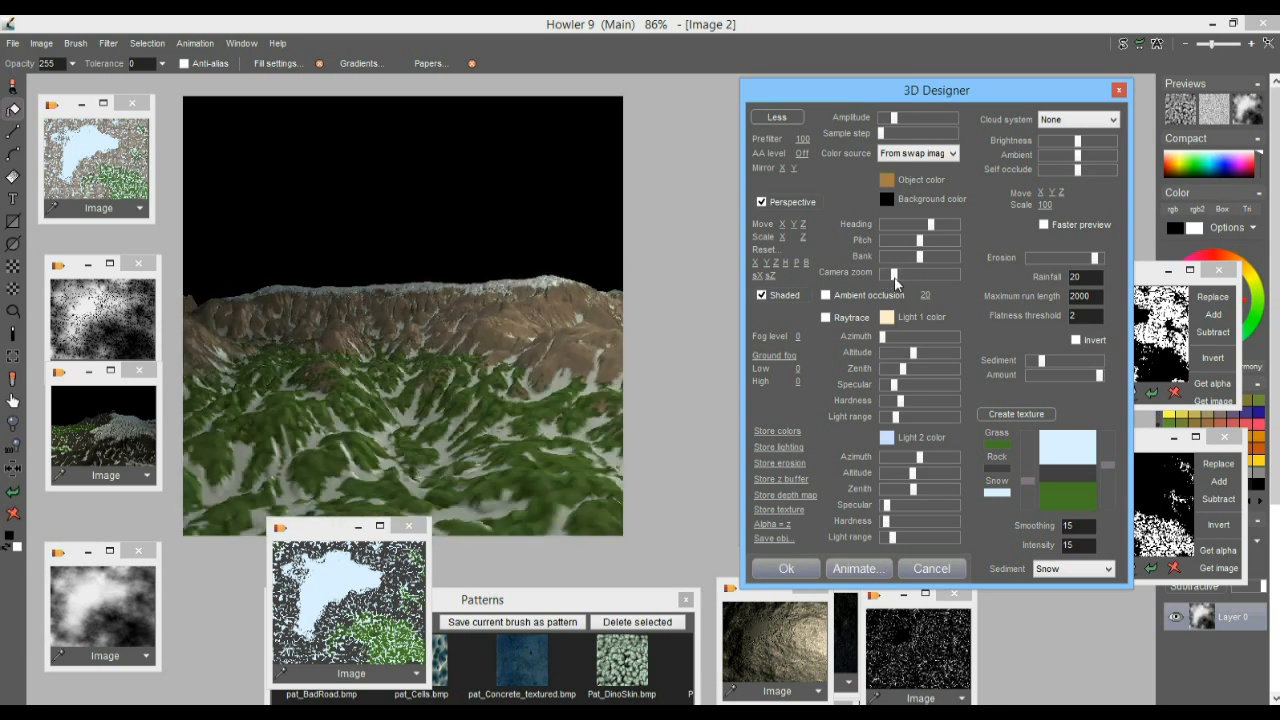
pyautogui.moveTo(803, 228); pyautogui.dragTo(775, 228)
pyautogui.moveTo(919, 241); pyautogui.dragTo(924, 248)
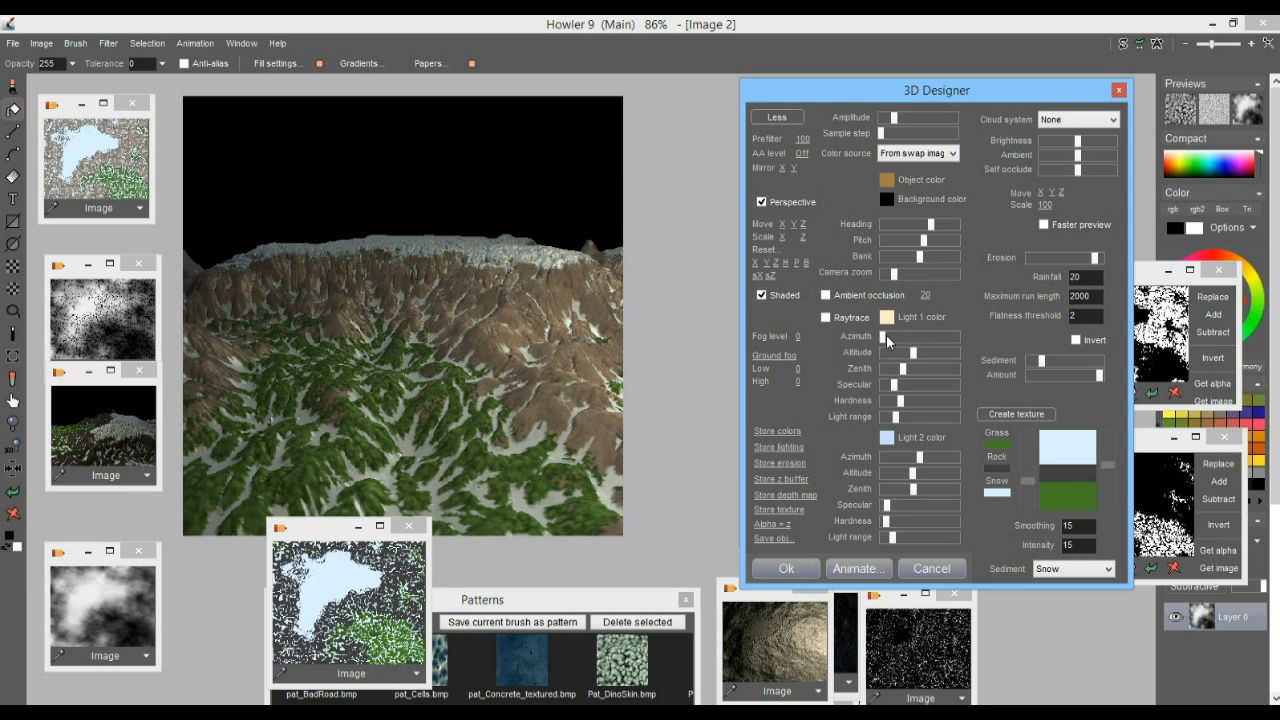
# Step: Adjust Light 1's azimuth, altitude and zenith, raise its light range strongly, and enable Raytrace with the Soft option
pyautogui.moveTo(886, 336)
pyautogui.mouseDown()
pyautogui.moveTo(970, 327)
pyautogui.moveTo(909, 328)
pyautogui.moveTo(898, 354)
pyautogui.mouseUp()
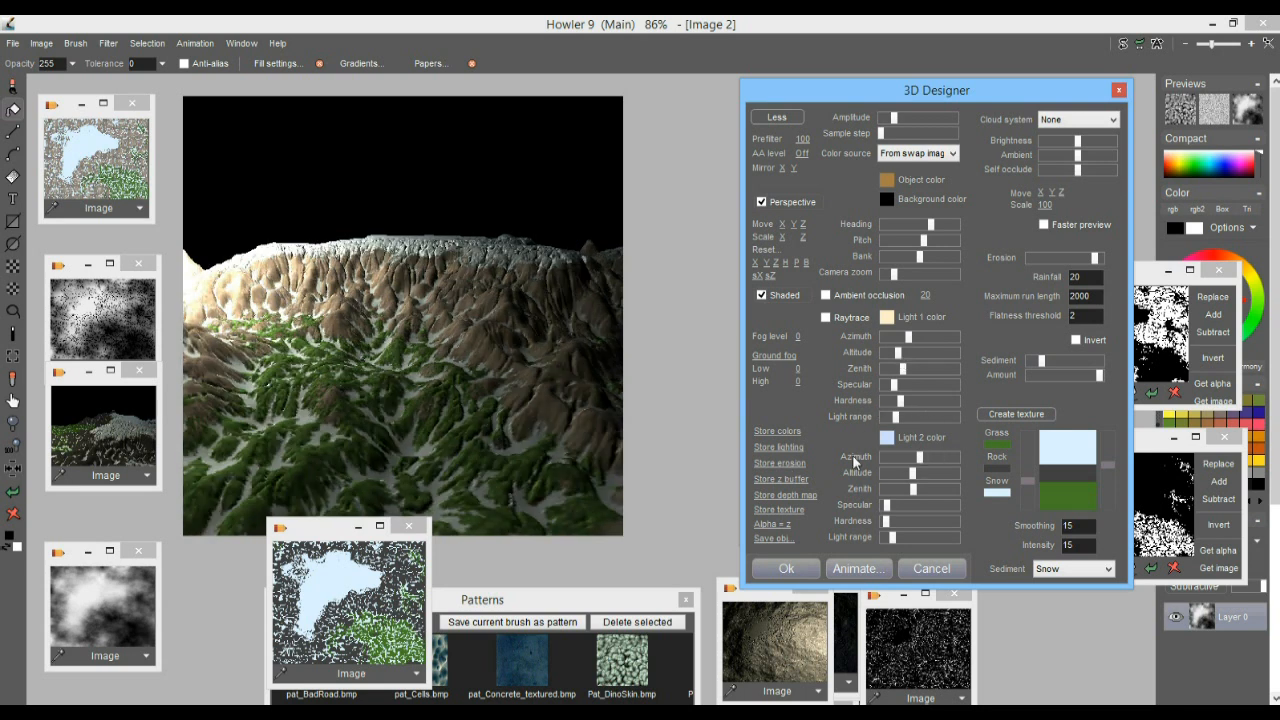
pyautogui.moveTo(918, 338); pyautogui.dragTo(934, 370)
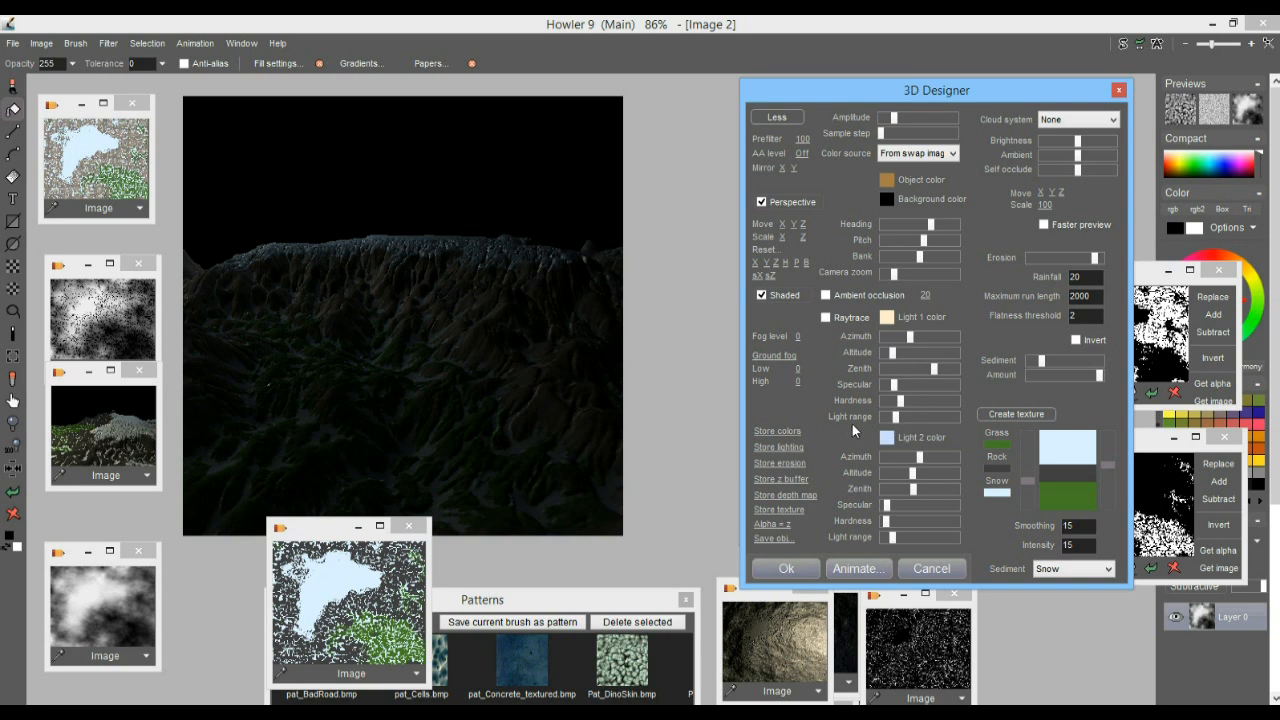
pyautogui.moveTo(893, 418); pyautogui.dragTo(940, 418)
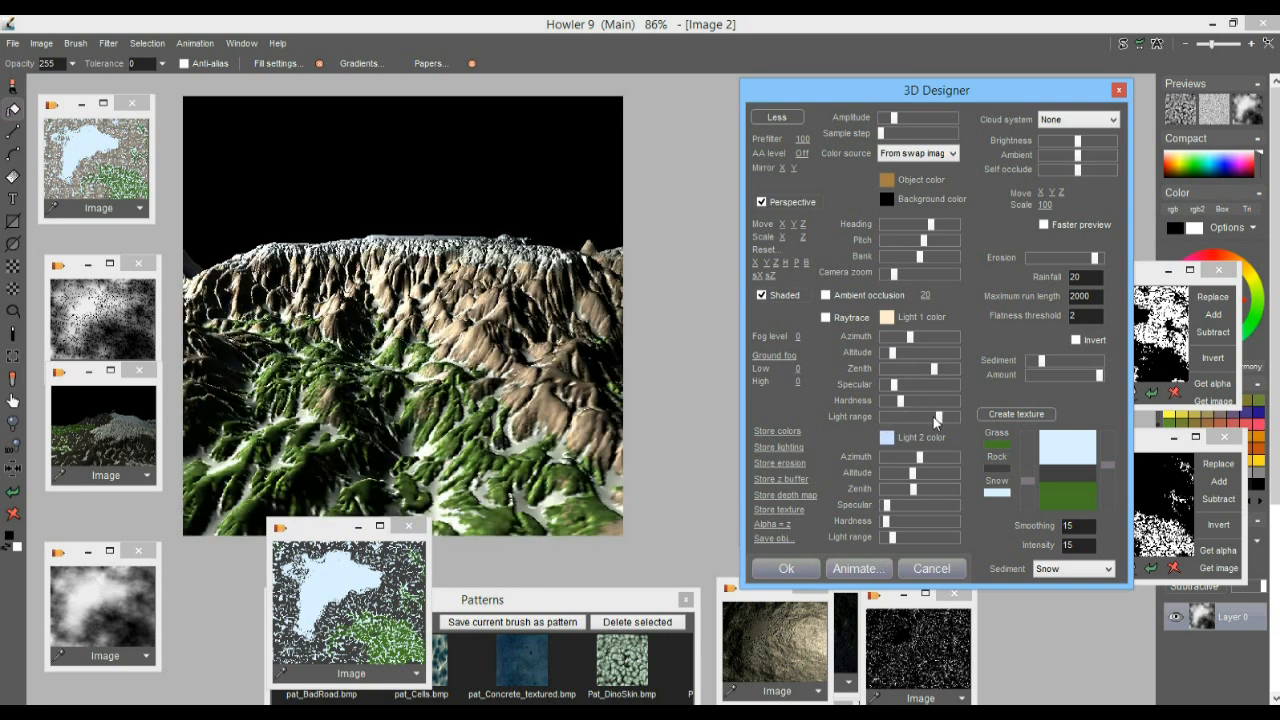
pyautogui.moveTo(894, 352)
pyautogui.mouseDown()
pyautogui.moveTo(880, 356)
pyautogui.moveTo(900, 354)
pyautogui.mouseUp()
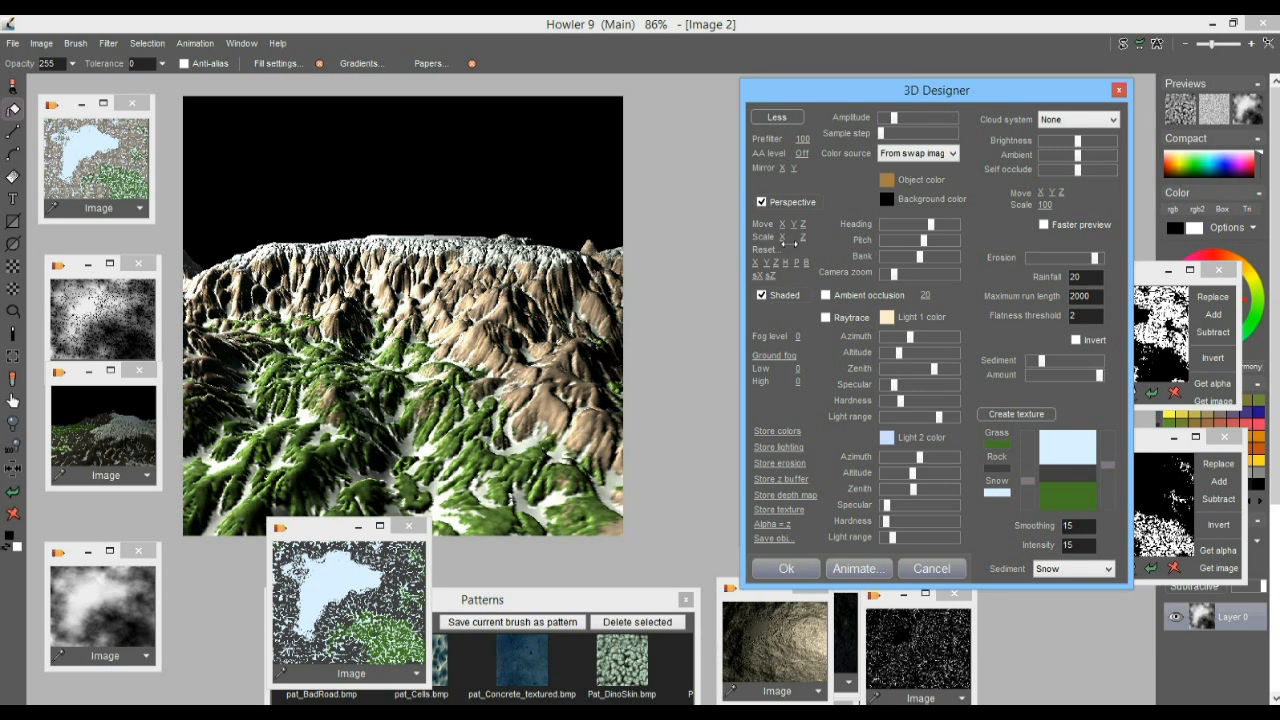
pyautogui.click(826, 317)
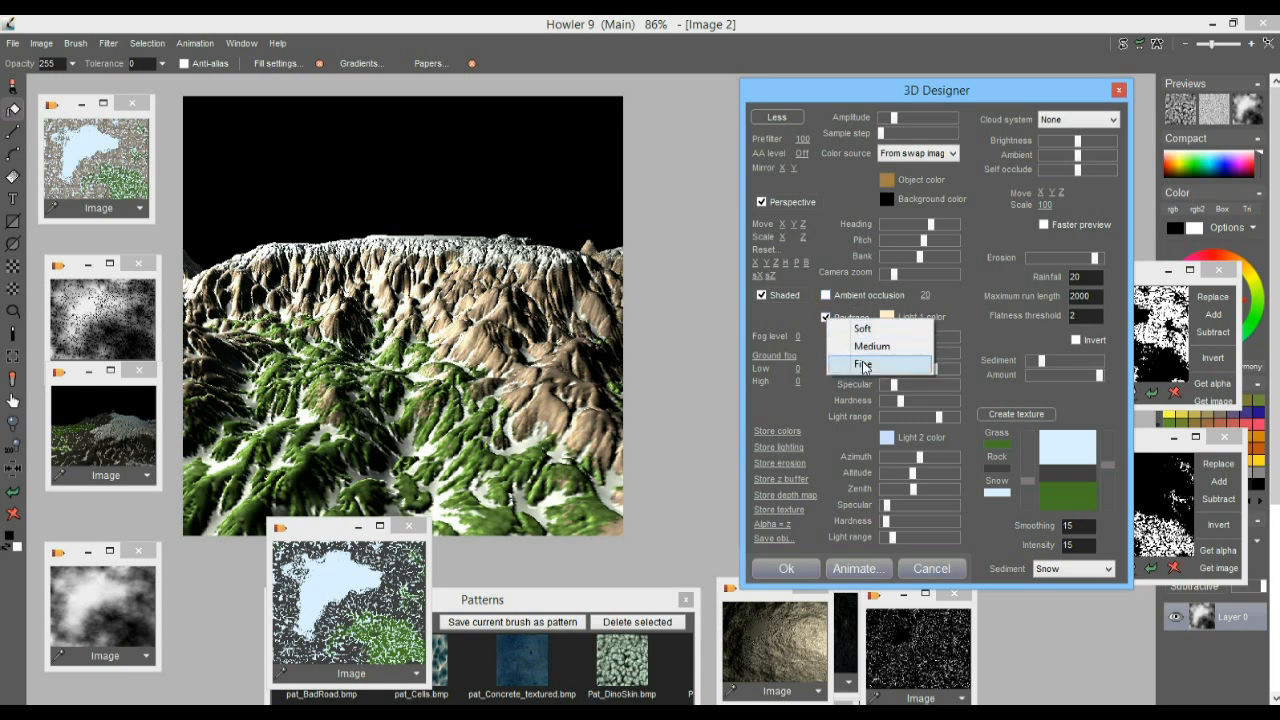
pyautogui.click(863, 329)
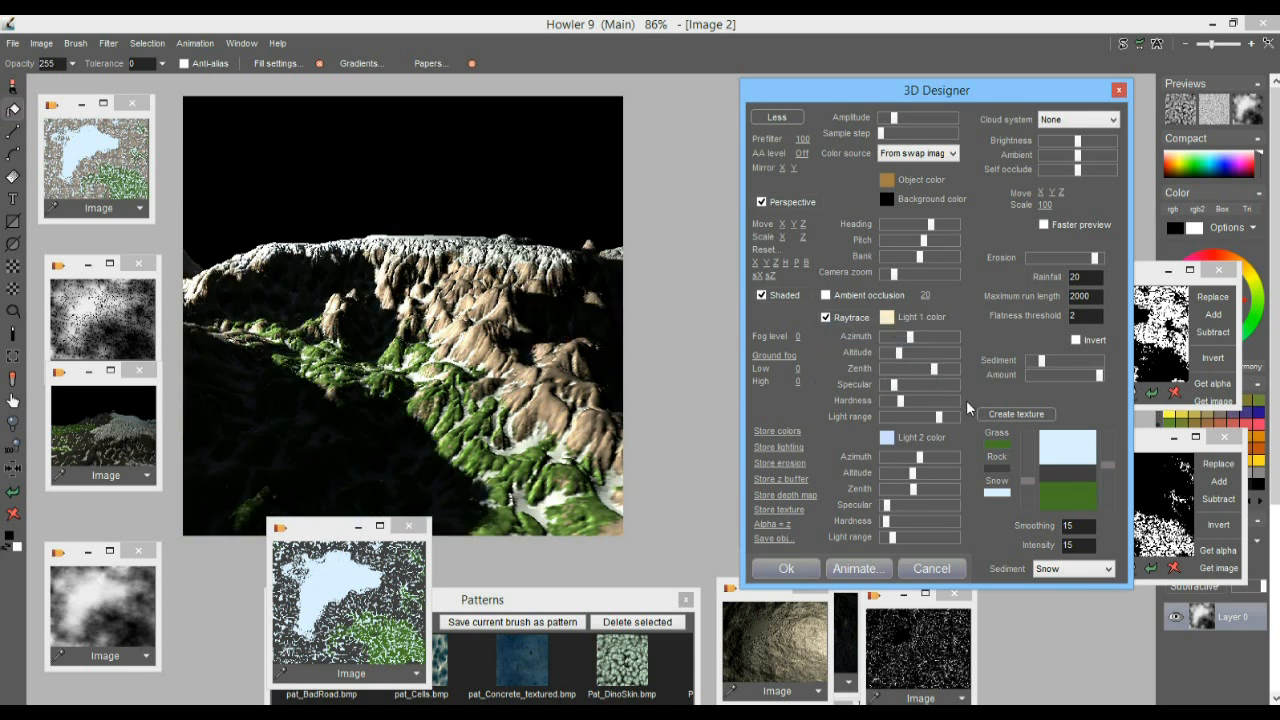
# Step: Lower Light 1's light range slightly, raise Light 2's altitude to its maximum, and increase Light 2's light range to fill the shadows
pyautogui.moveTo(936, 415); pyautogui.dragTo(926, 418)
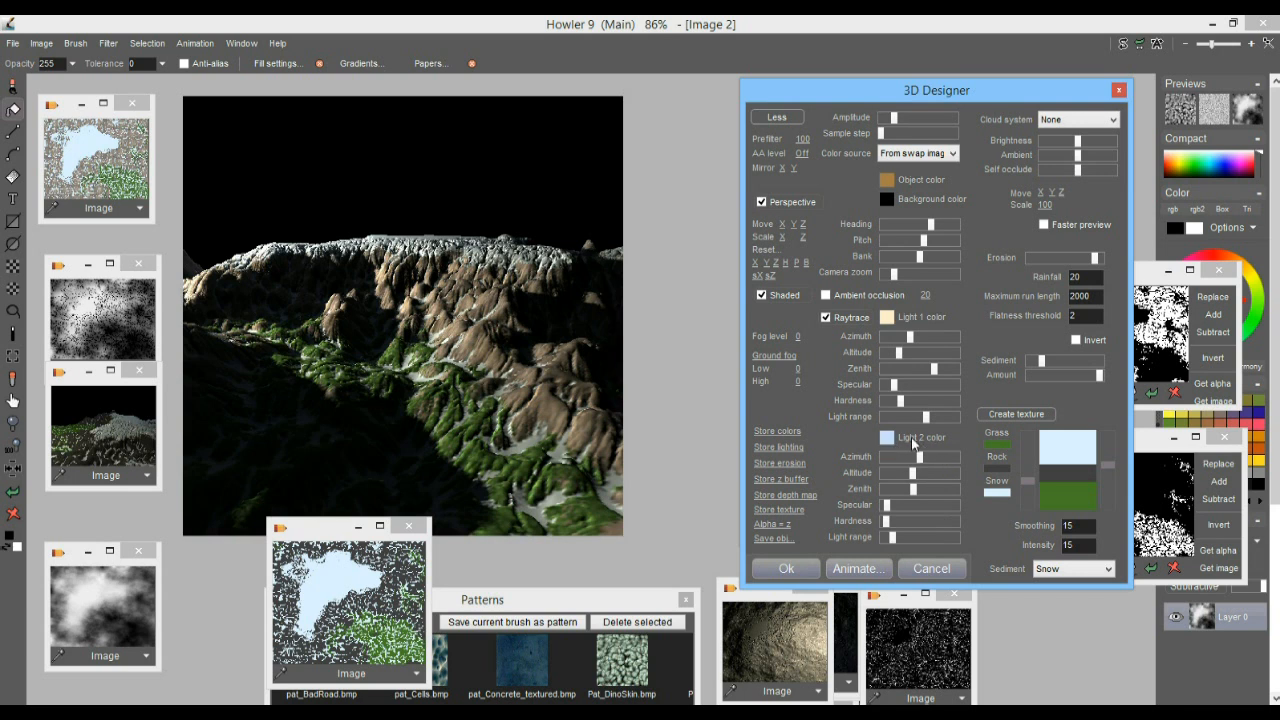
pyautogui.moveTo(924, 461); pyautogui.dragTo(961, 476)
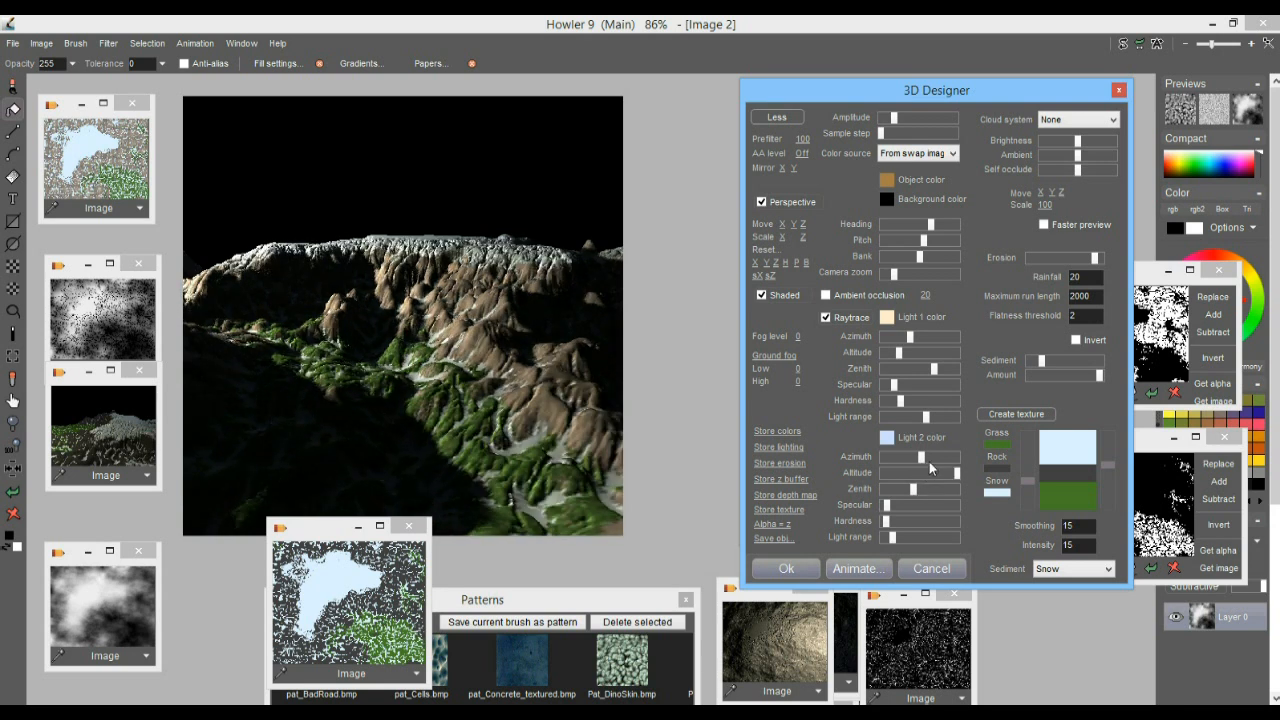
pyautogui.moveTo(891, 540); pyautogui.dragTo(919, 538)
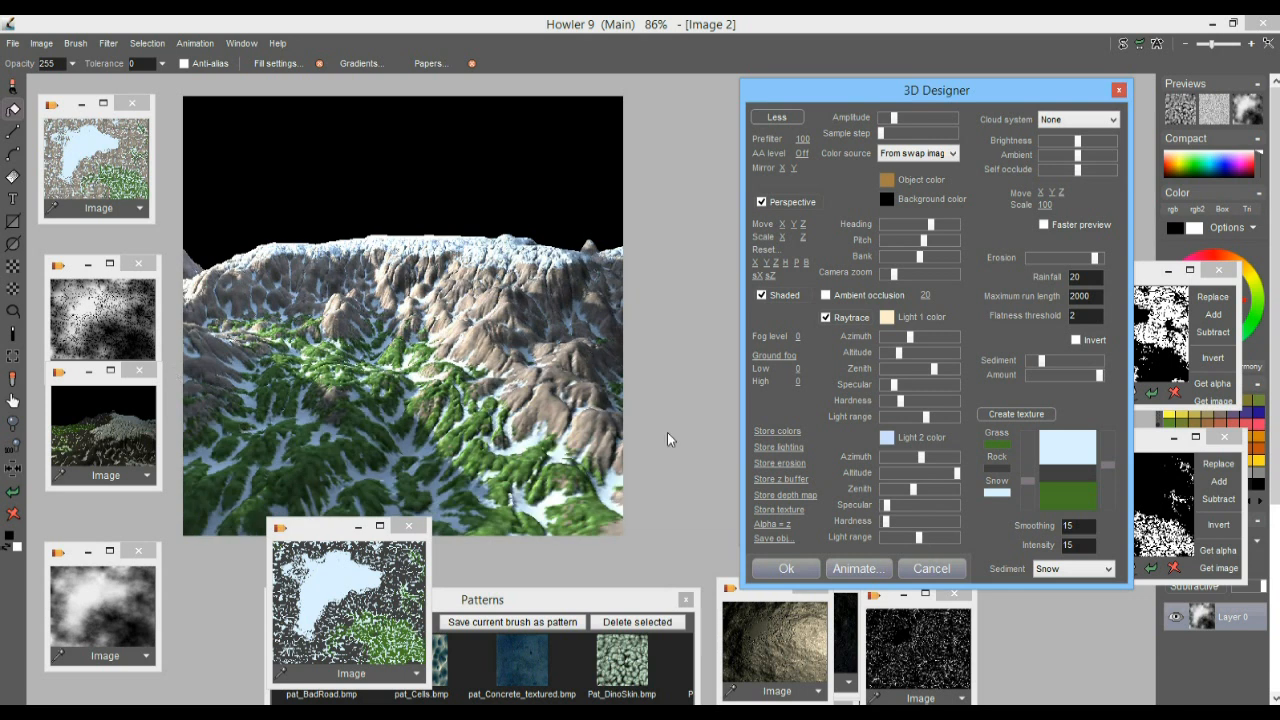
pyautogui.moveTo(919, 538); pyautogui.dragTo(864, 536)
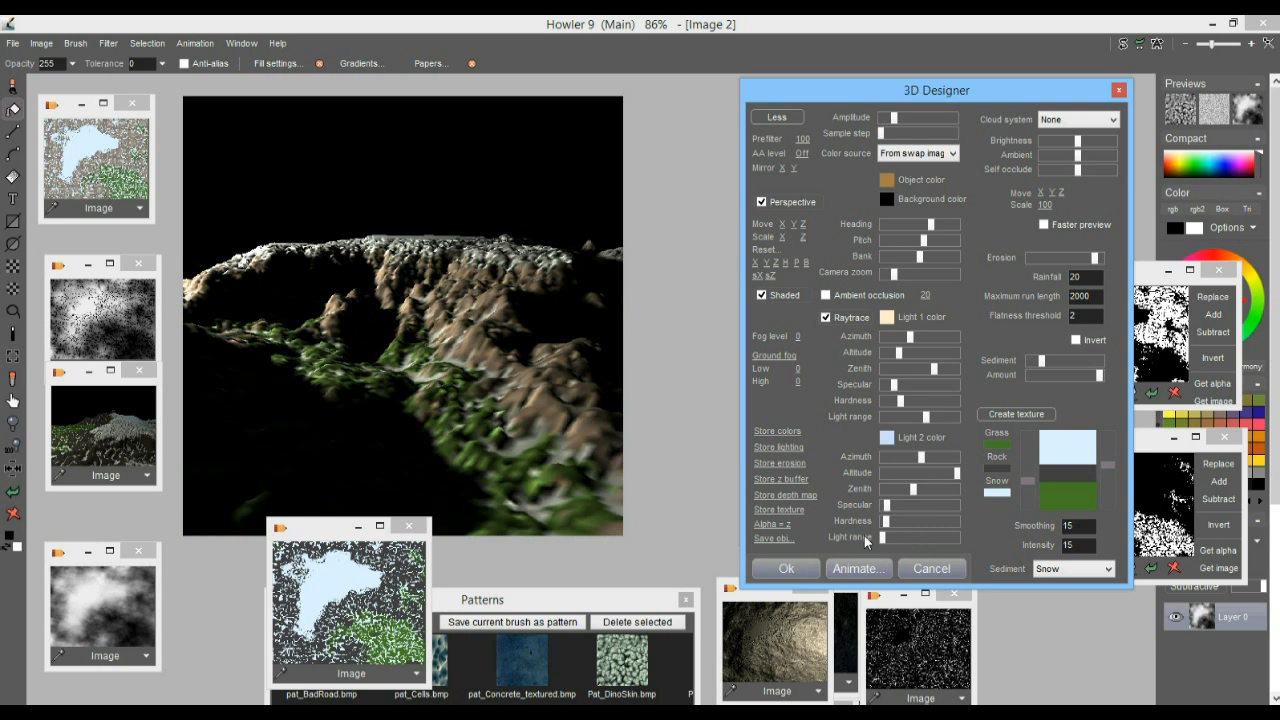
pyautogui.moveTo(881, 537); pyautogui.dragTo(911, 541)
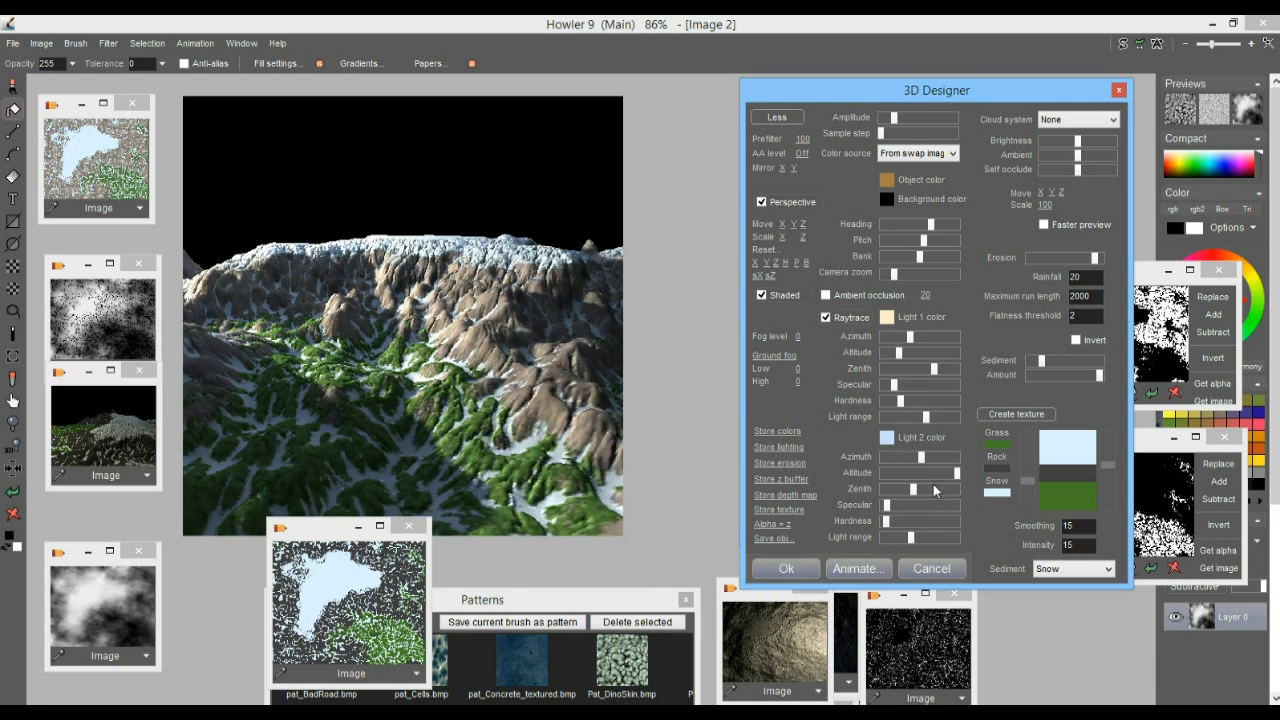
# Step: Reduce Light 2's azimuth and light range slightly, set its zenith to the minimum, and fine-tune Light 1's azimuth and altitude
pyautogui.moveTo(924, 466)
pyautogui.mouseDown()
pyautogui.moveTo(899, 456)
pyautogui.moveTo(958, 460)
pyautogui.moveTo(924, 459)
pyautogui.moveTo(899, 491)
pyautogui.moveTo(859, 489)
pyautogui.moveTo(964, 458)
pyautogui.moveTo(917, 459)
pyautogui.mouseUp()
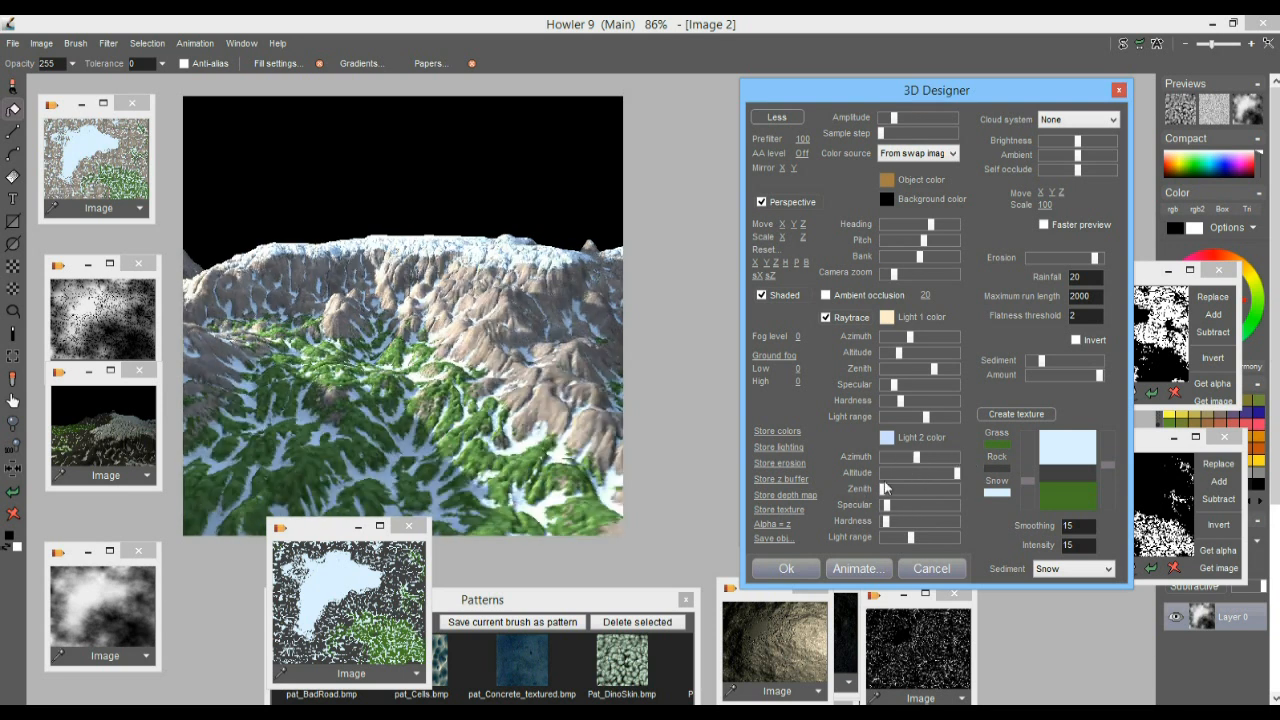
pyautogui.moveTo(953, 475); pyautogui.dragTo(980, 471)
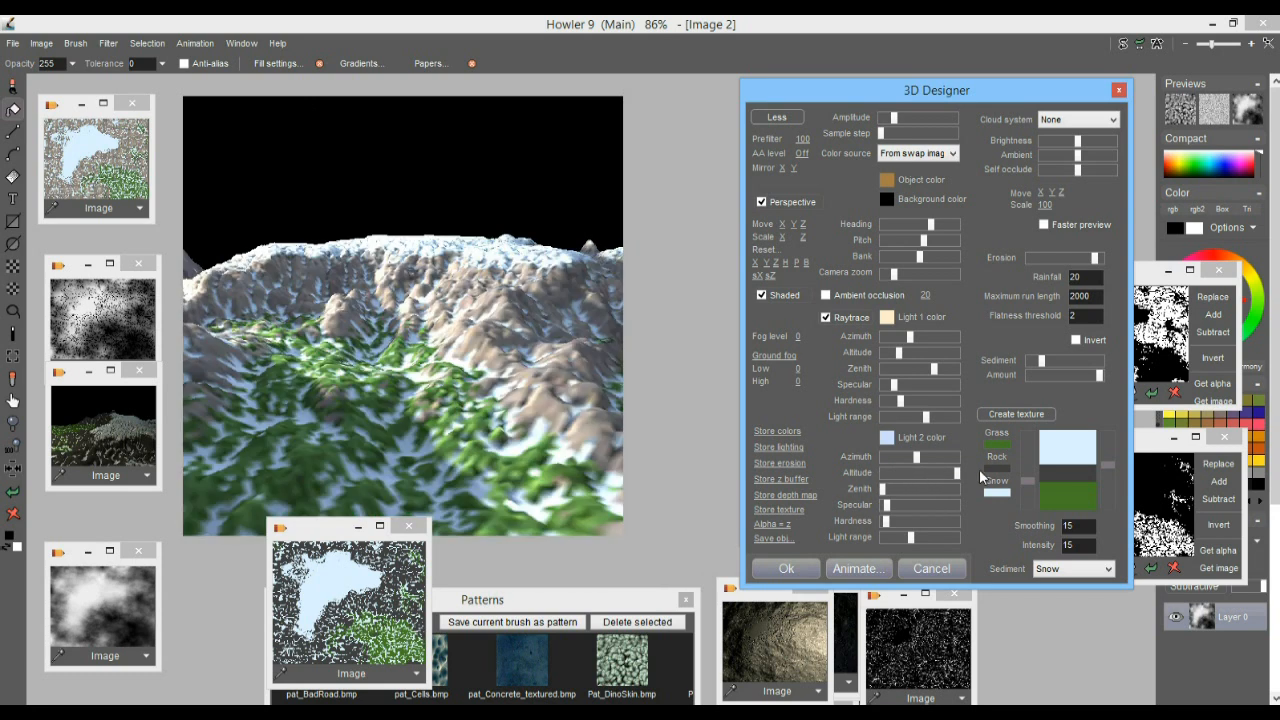
pyautogui.moveTo(909, 538); pyautogui.dragTo(903, 537)
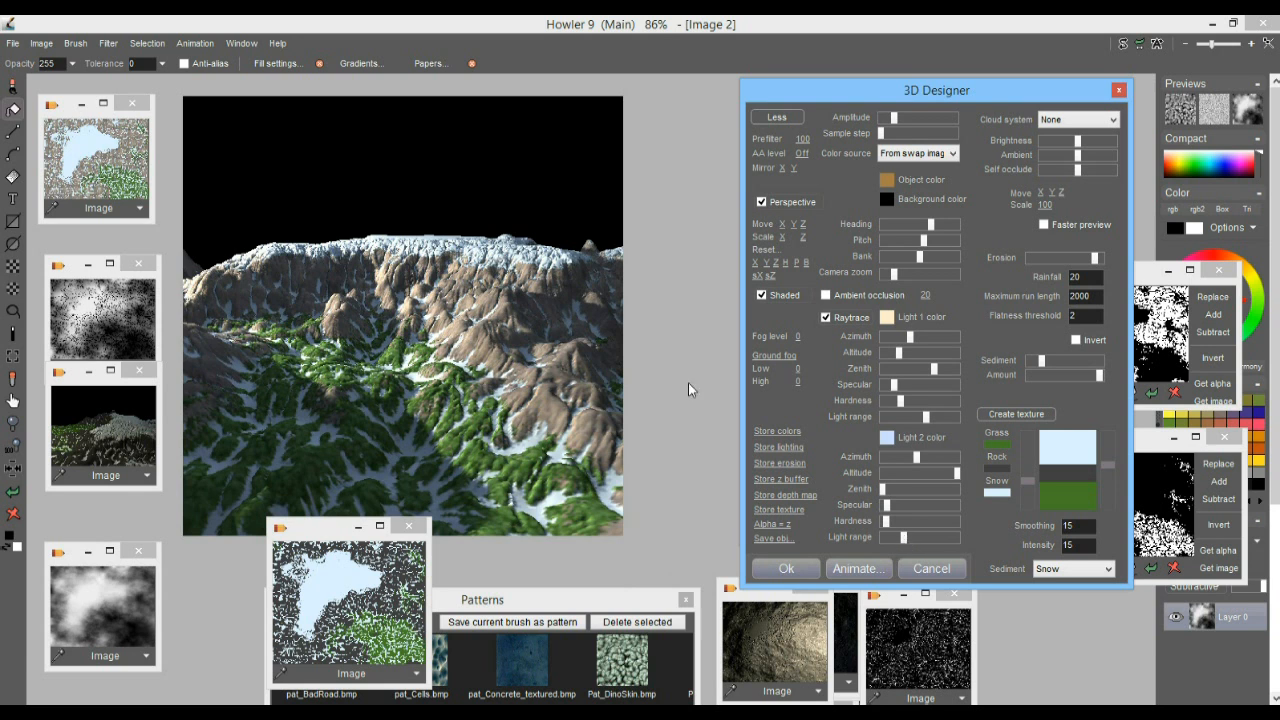
pyautogui.moveTo(907, 333)
pyautogui.mouseDown()
pyautogui.moveTo(921, 338)
pyautogui.moveTo(909, 341)
pyautogui.mouseUp()
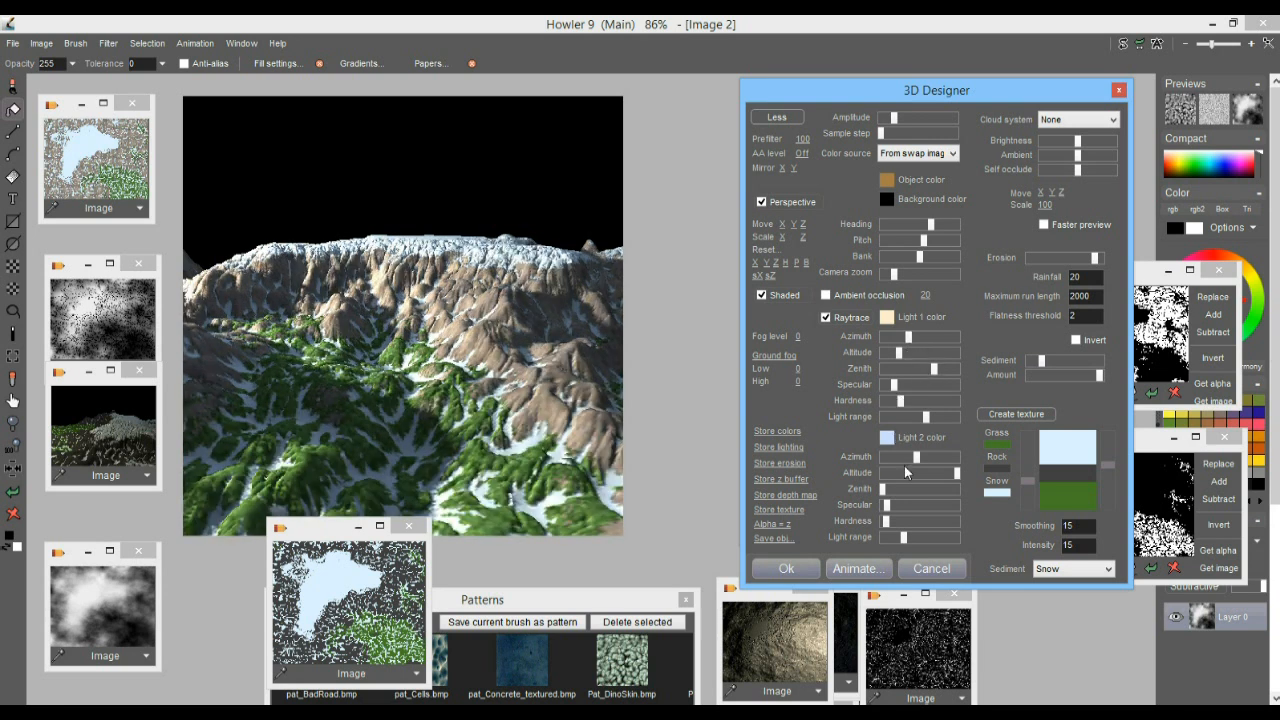
pyautogui.moveTo(900, 353); pyautogui.dragTo(898, 353)
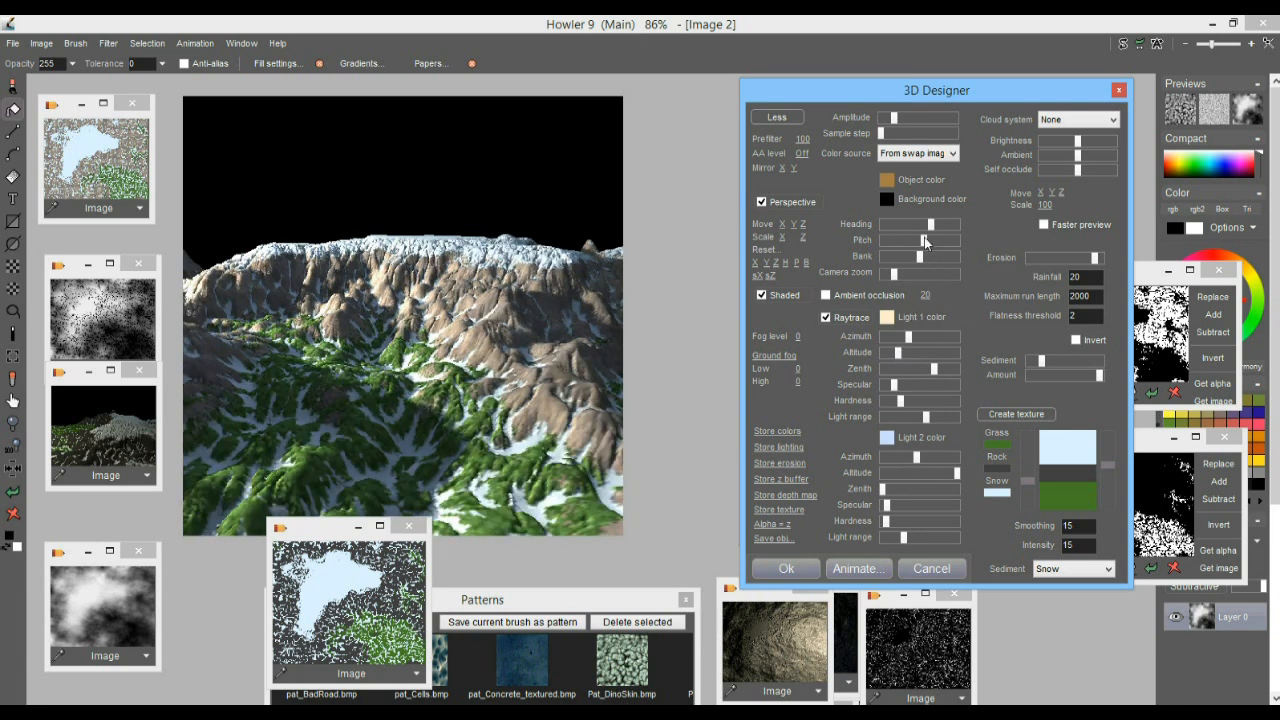
# Step: Lower the terrain's pitch and adjust its position for a flatter valley view, and change the background color to a muted teal
pyautogui.moveTo(924, 241); pyautogui.dragTo(921, 244)
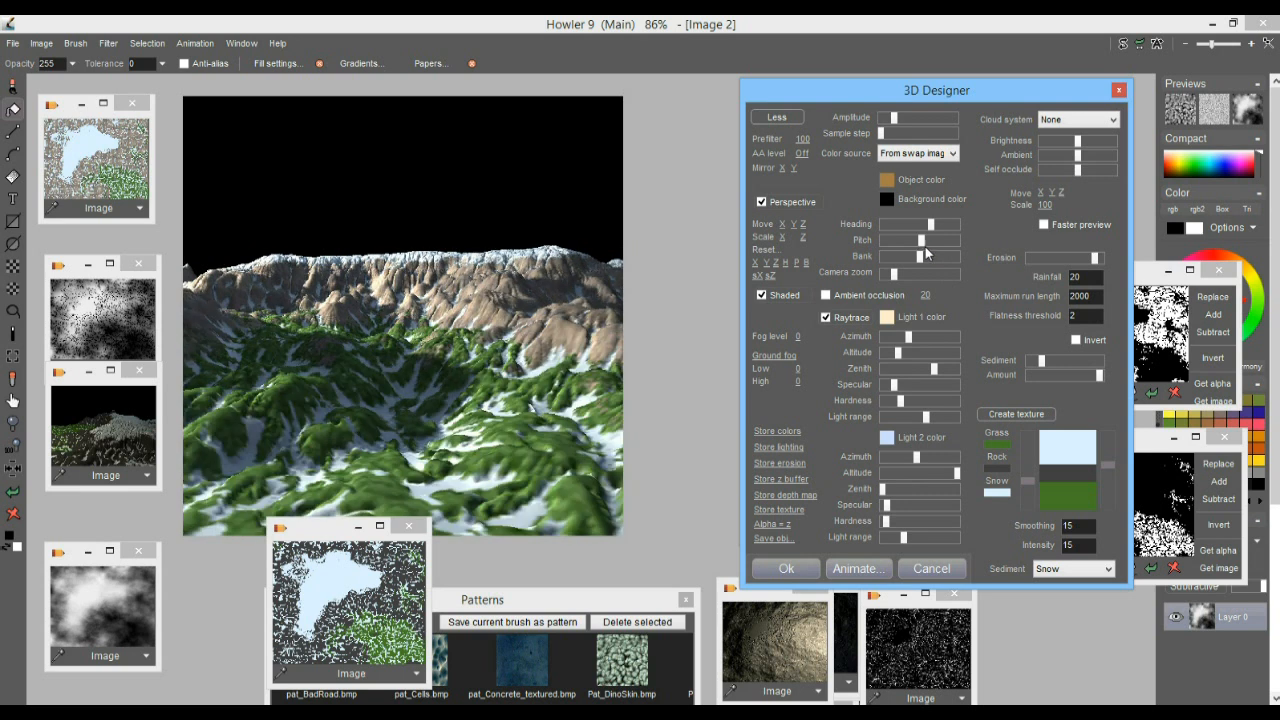
pyautogui.moveTo(803, 225); pyautogui.dragTo(829, 237)
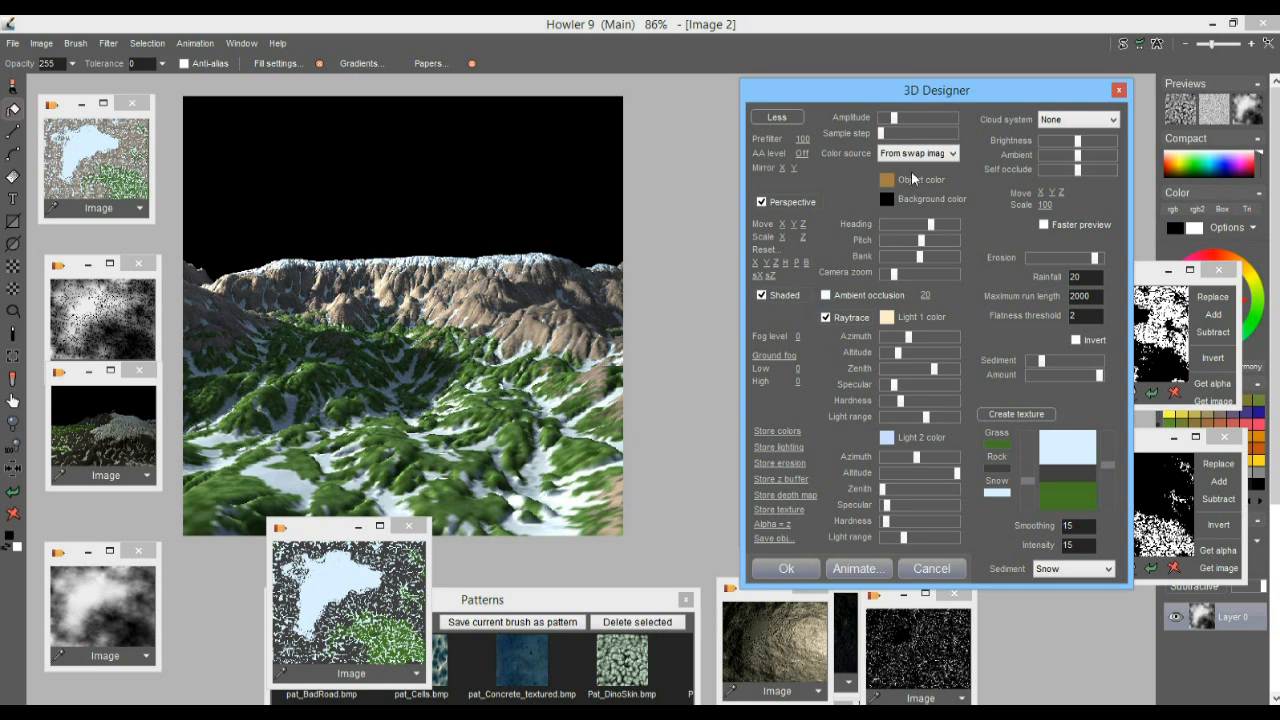
pyautogui.click(886, 199)
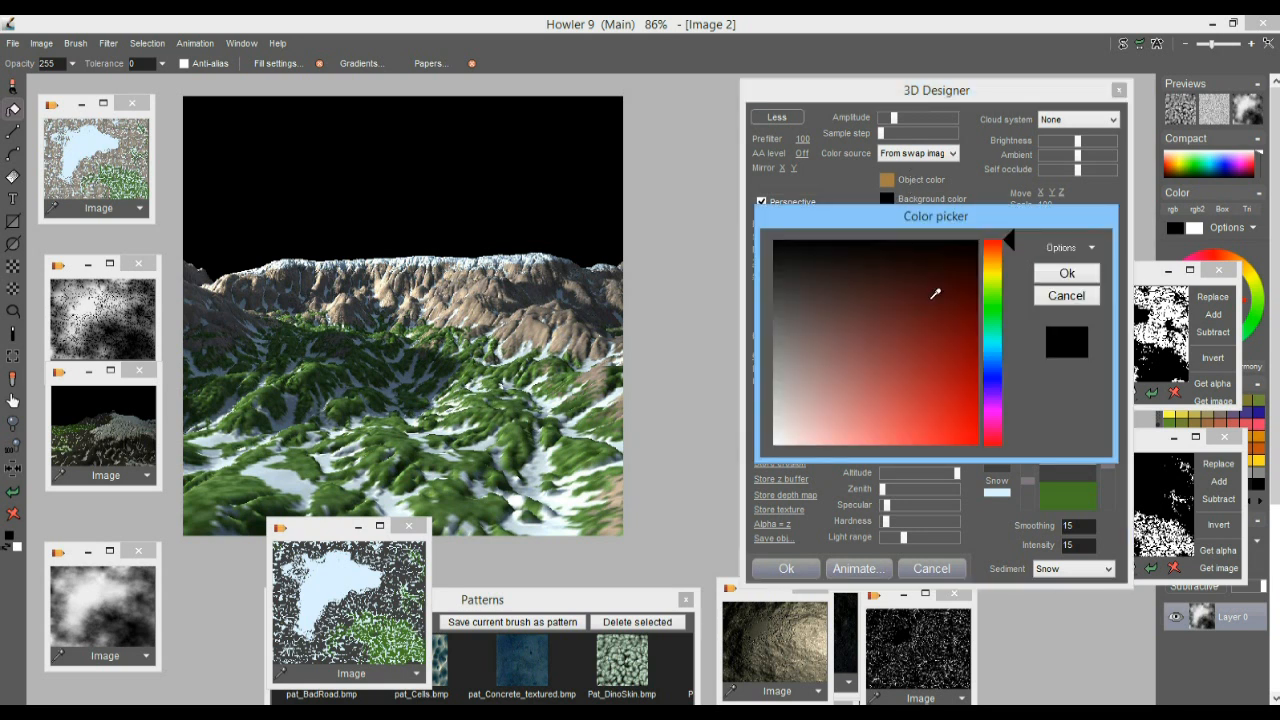
pyautogui.click(996, 339)
pyautogui.click(841, 385)
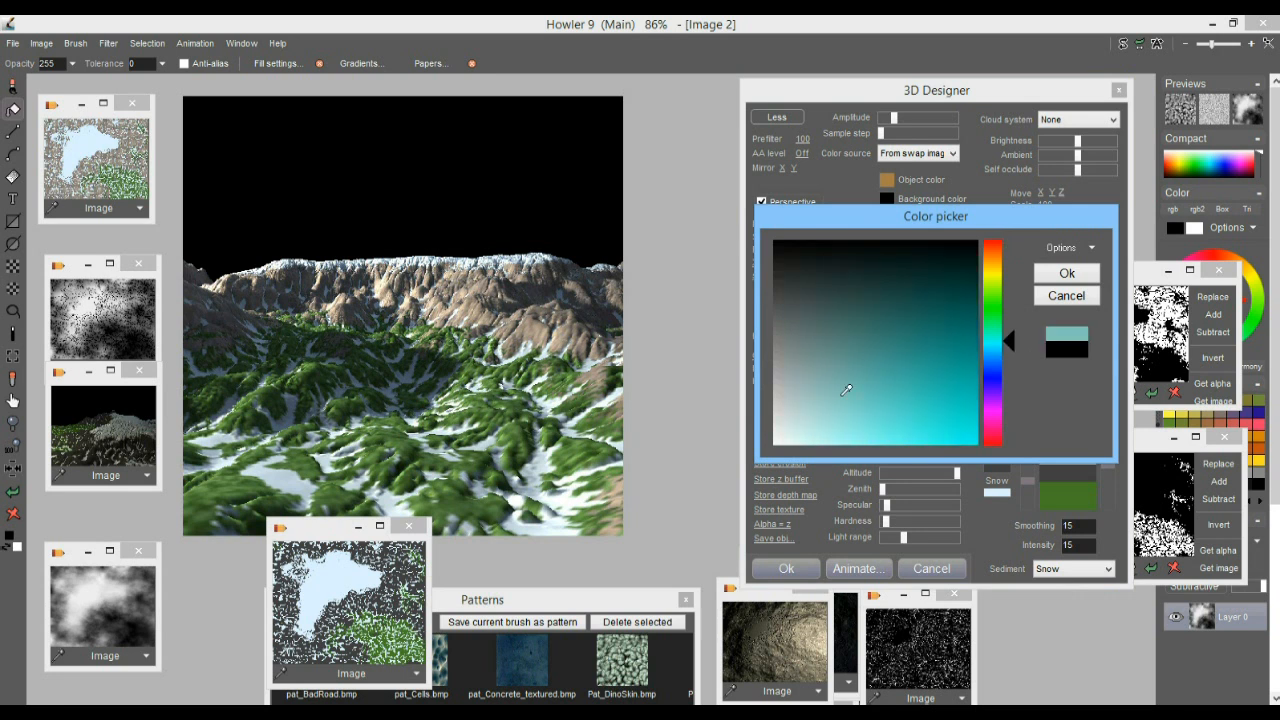
pyautogui.click(1048, 278)
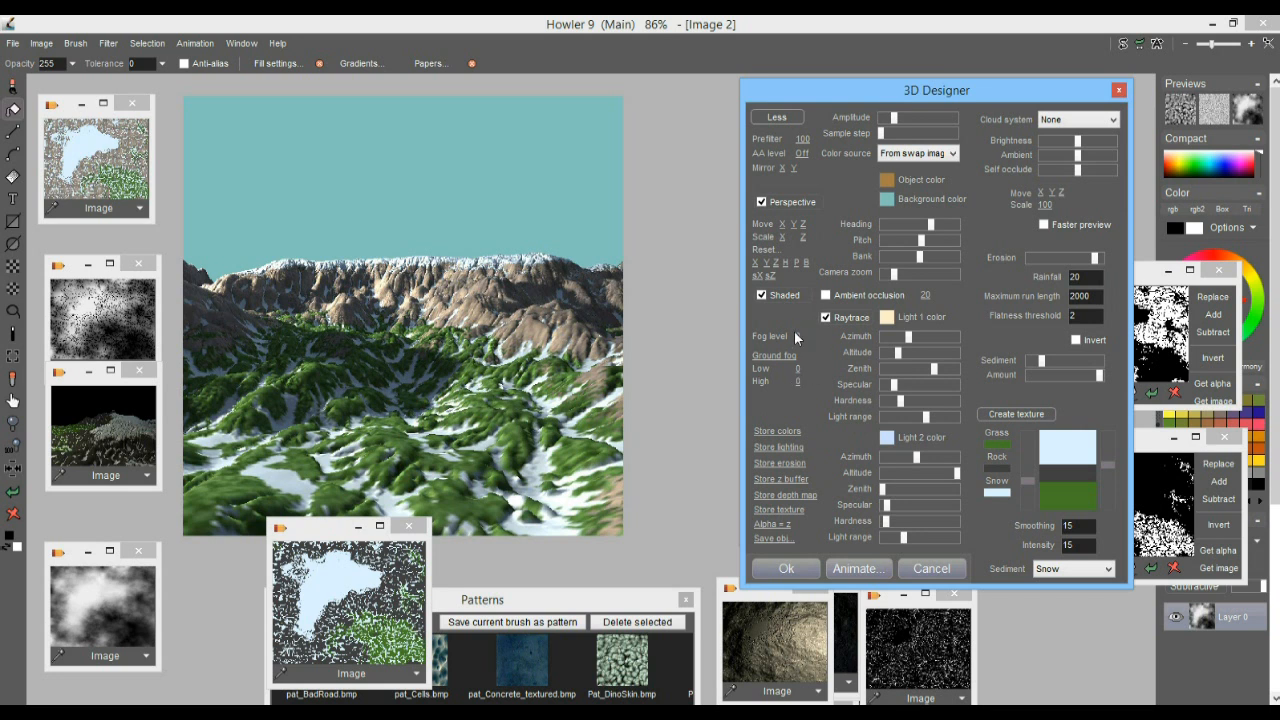
# Step: Set the fog level to 1.212, add non linear ground fog with High at 21, and turn the heading slightly
pyautogui.moveTo(797, 336); pyautogui.dragTo(905, 395)
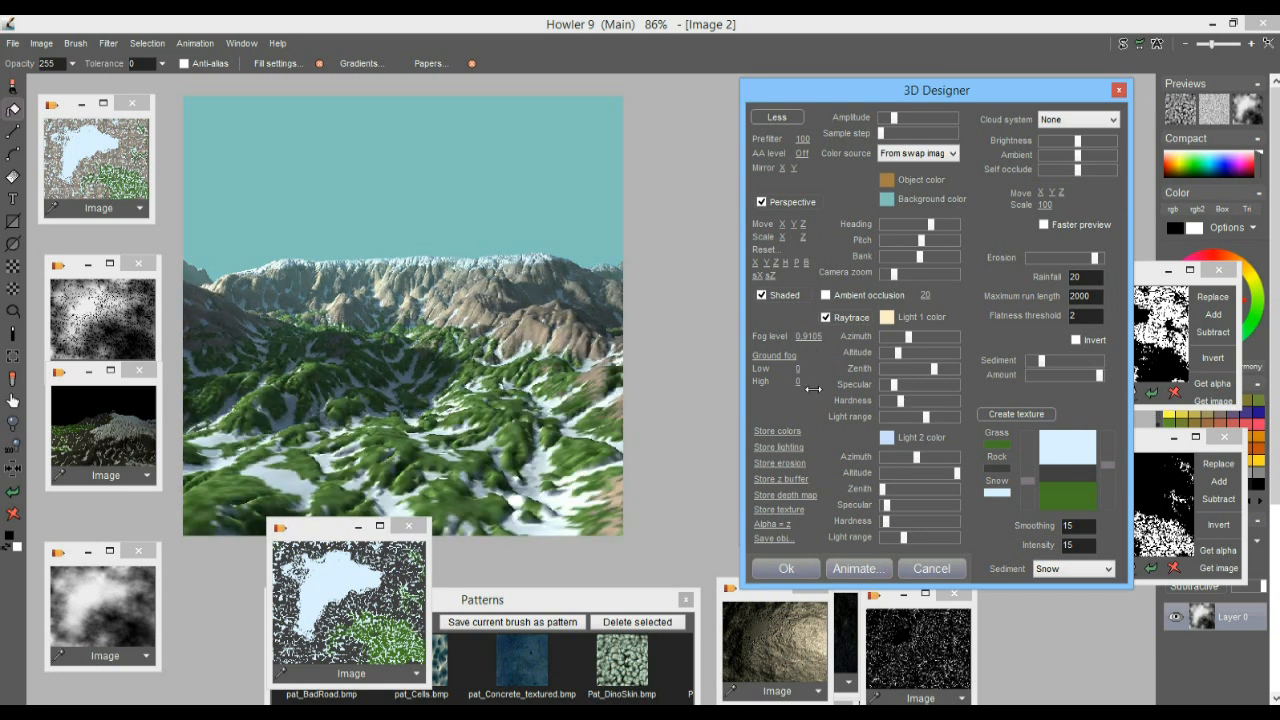
pyautogui.moveTo(815, 338); pyautogui.dragTo(884, 425)
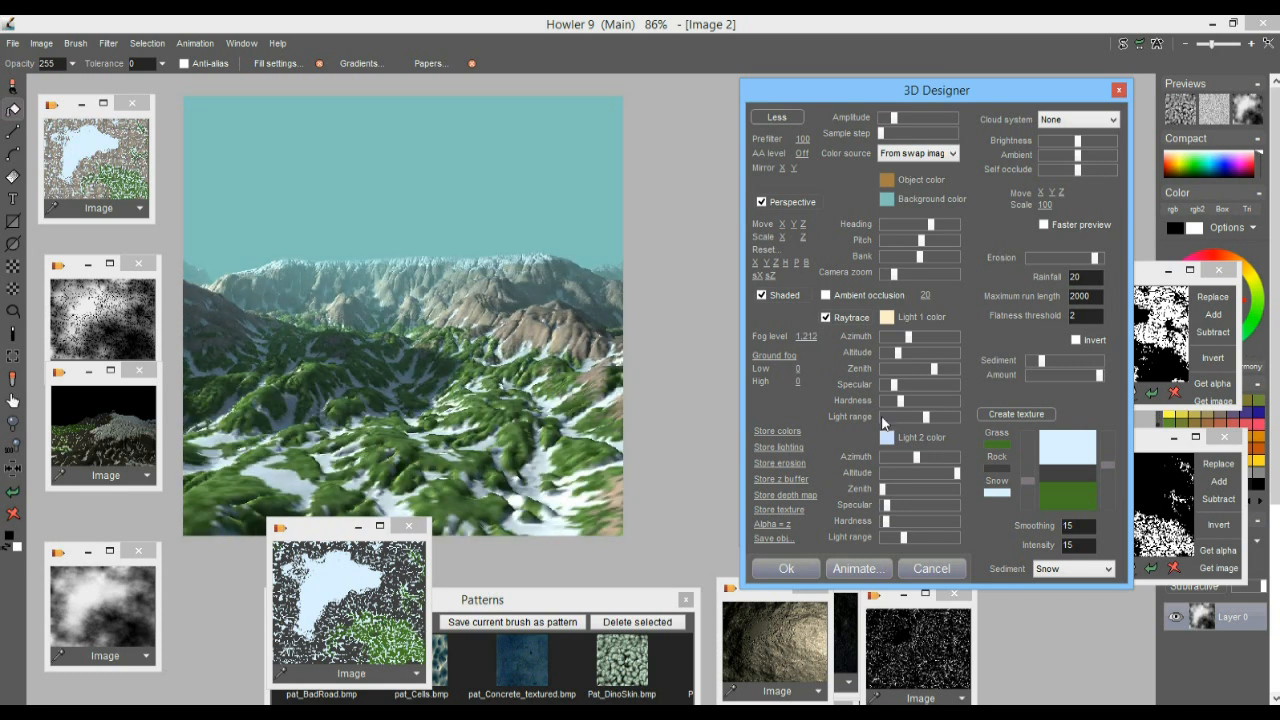
pyautogui.click(782, 356)
pyautogui.click(820, 401)
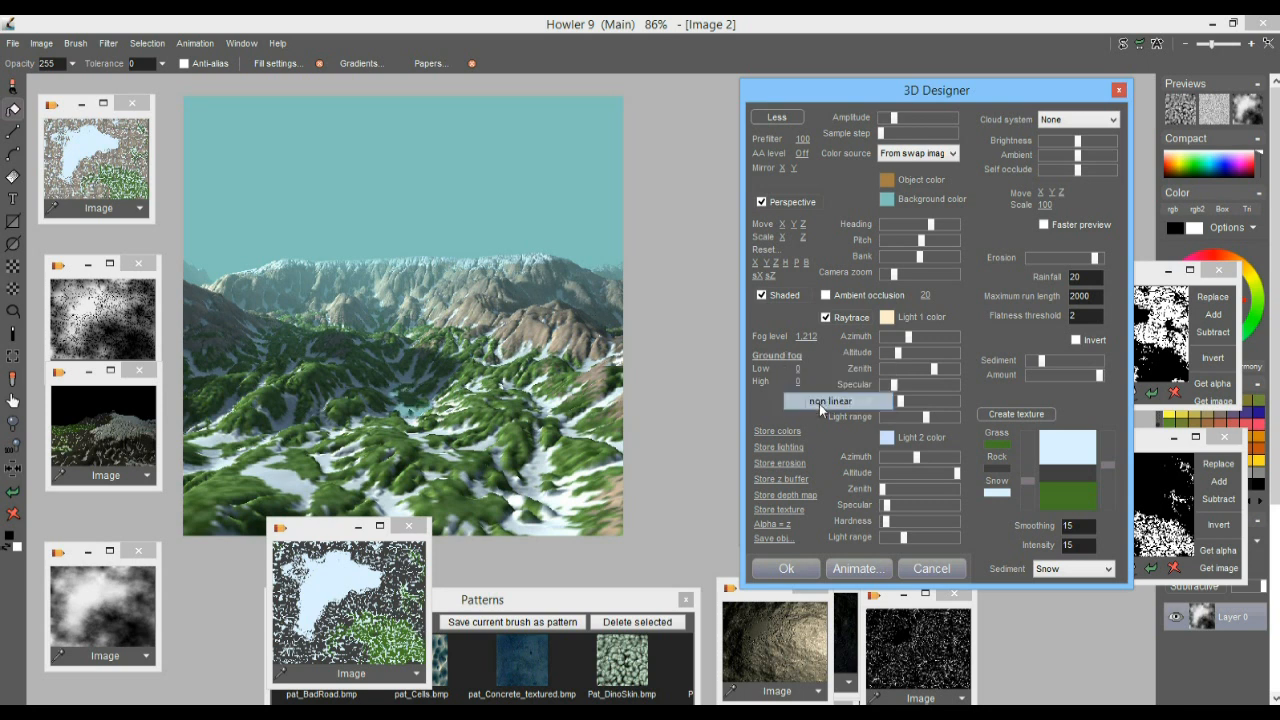
pyautogui.moveTo(801, 383); pyautogui.dragTo(825, 378)
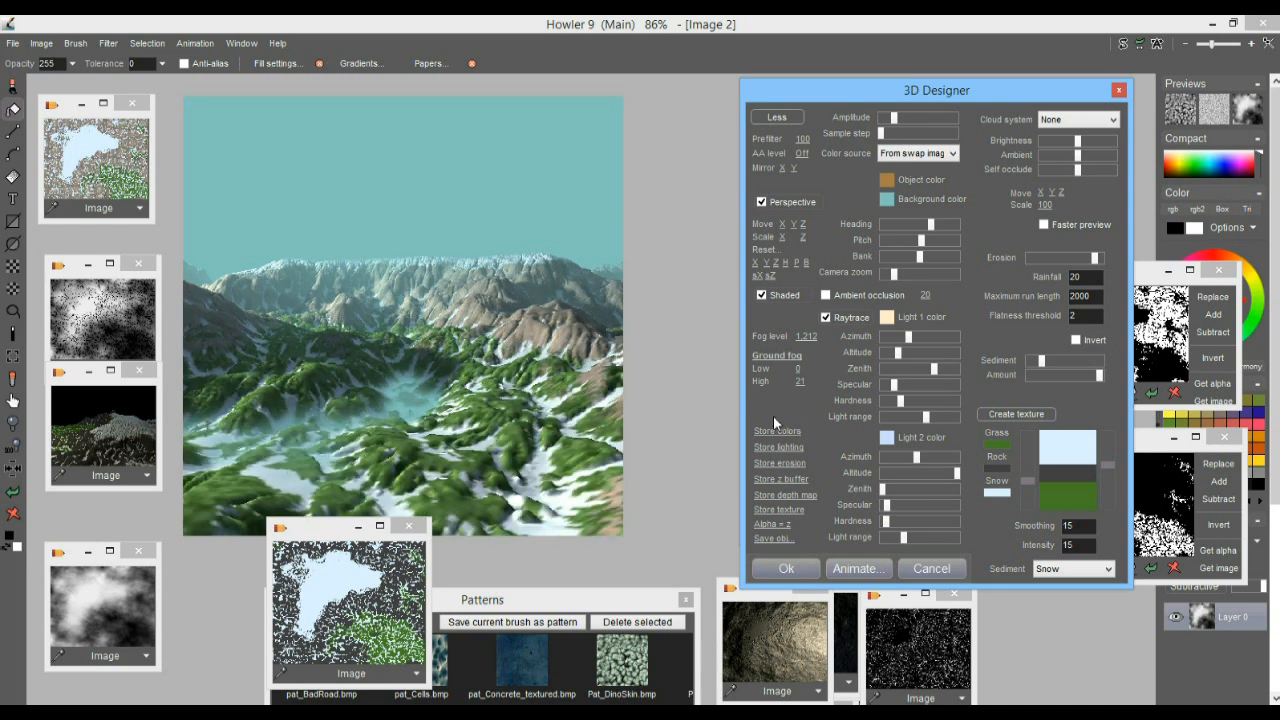
pyautogui.moveTo(931, 224)
pyautogui.mouseDown()
pyautogui.moveTo(903, 230)
pyautogui.moveTo(960, 230)
pyautogui.moveTo(929, 233)
pyautogui.mouseUp()
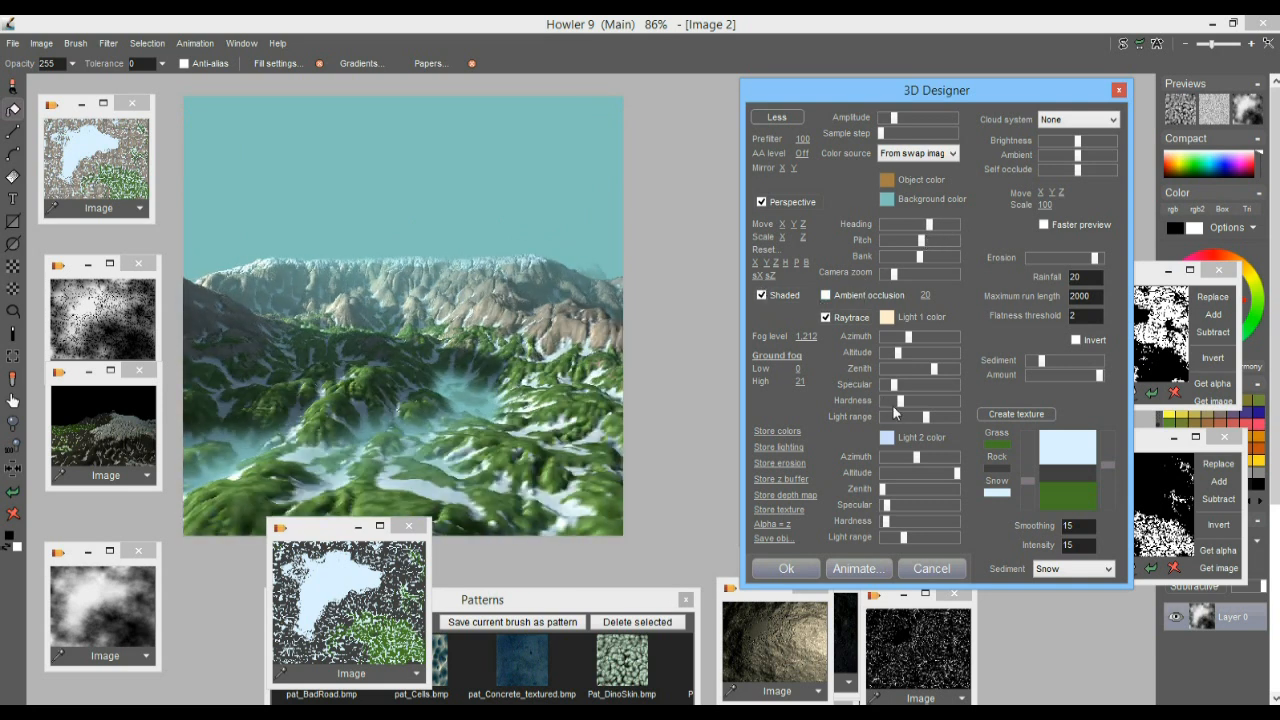
# Step: Reduce the fog level to 0.819 and the non linear ground fog's High to 11, and shift Light 1's azimuth slightly
pyautogui.moveTo(805, 336); pyautogui.dragTo(632, 379)
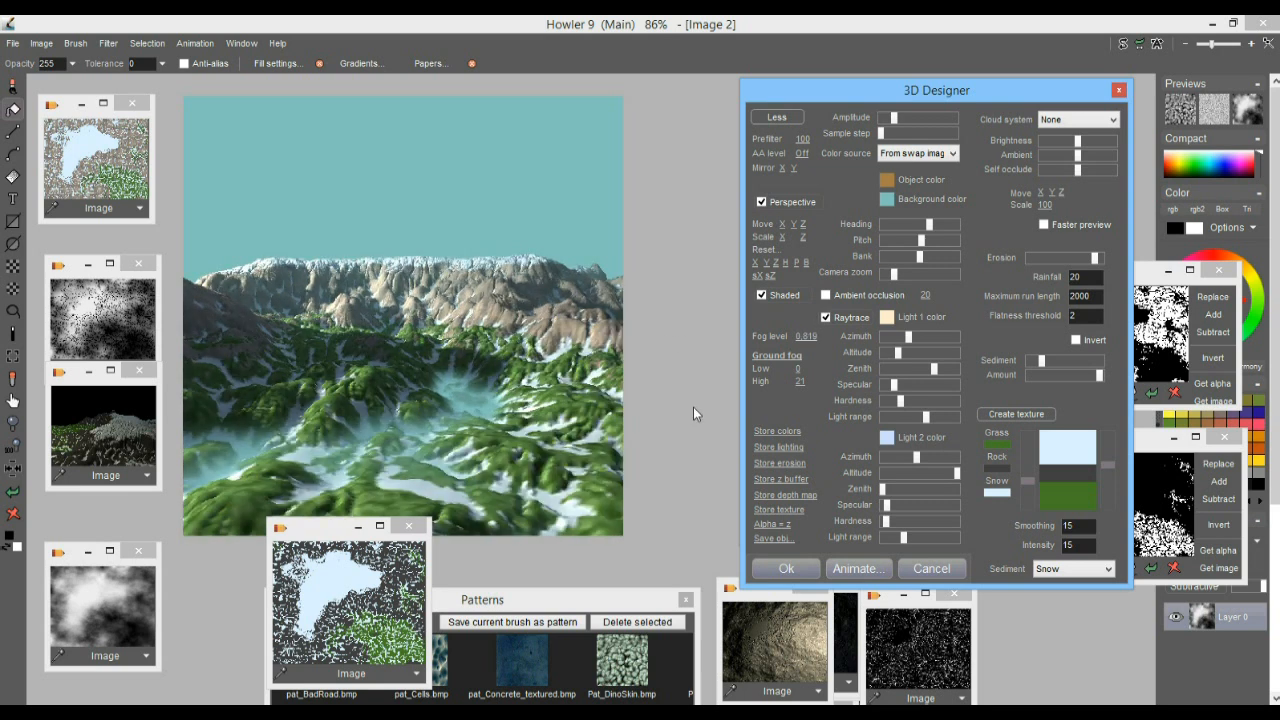
pyautogui.moveTo(797, 368); pyautogui.dragTo(757, 380)
pyautogui.click(775, 356)
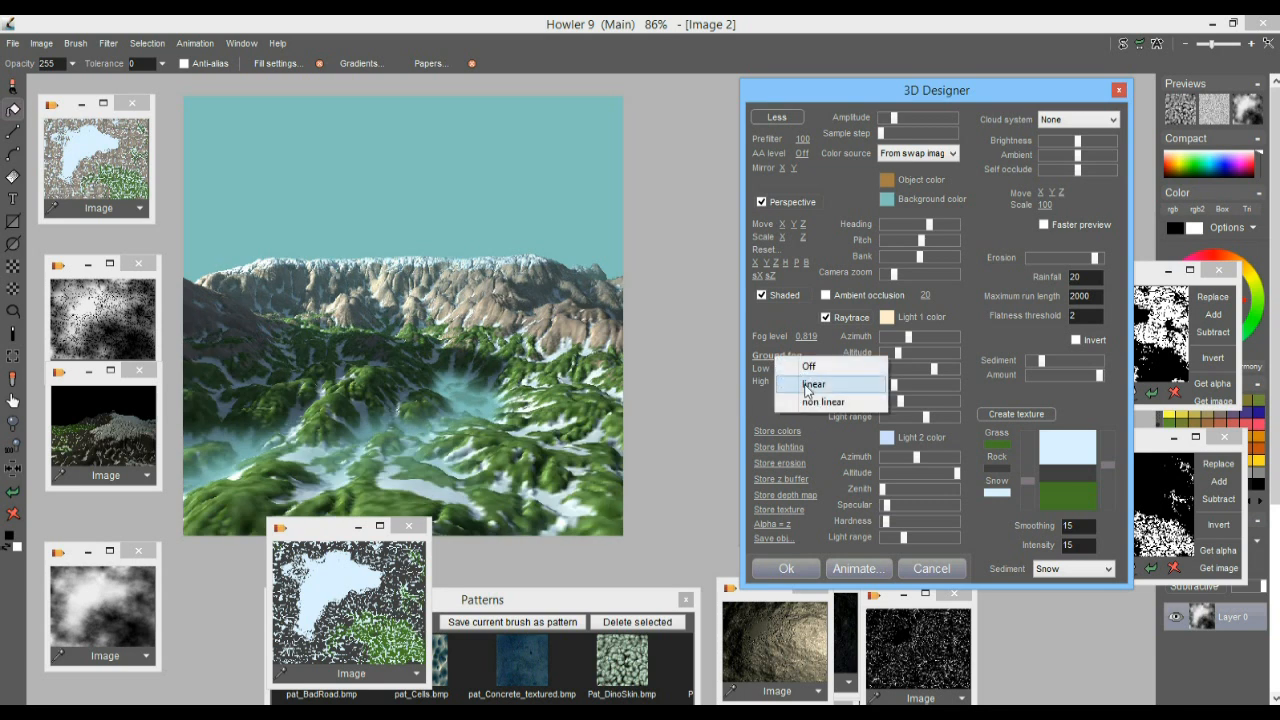
pyautogui.click(804, 384)
pyautogui.moveTo(804, 381); pyautogui.dragTo(779, 385)
pyautogui.click(792, 360)
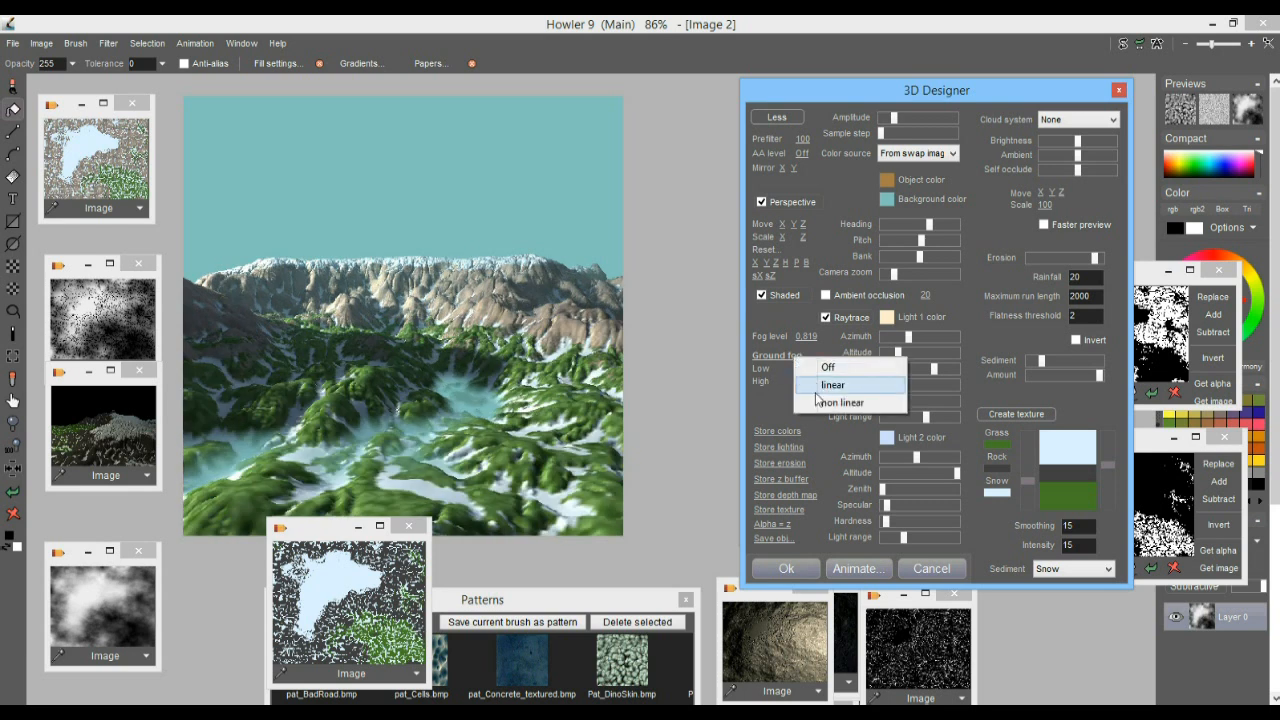
pyautogui.click(837, 403)
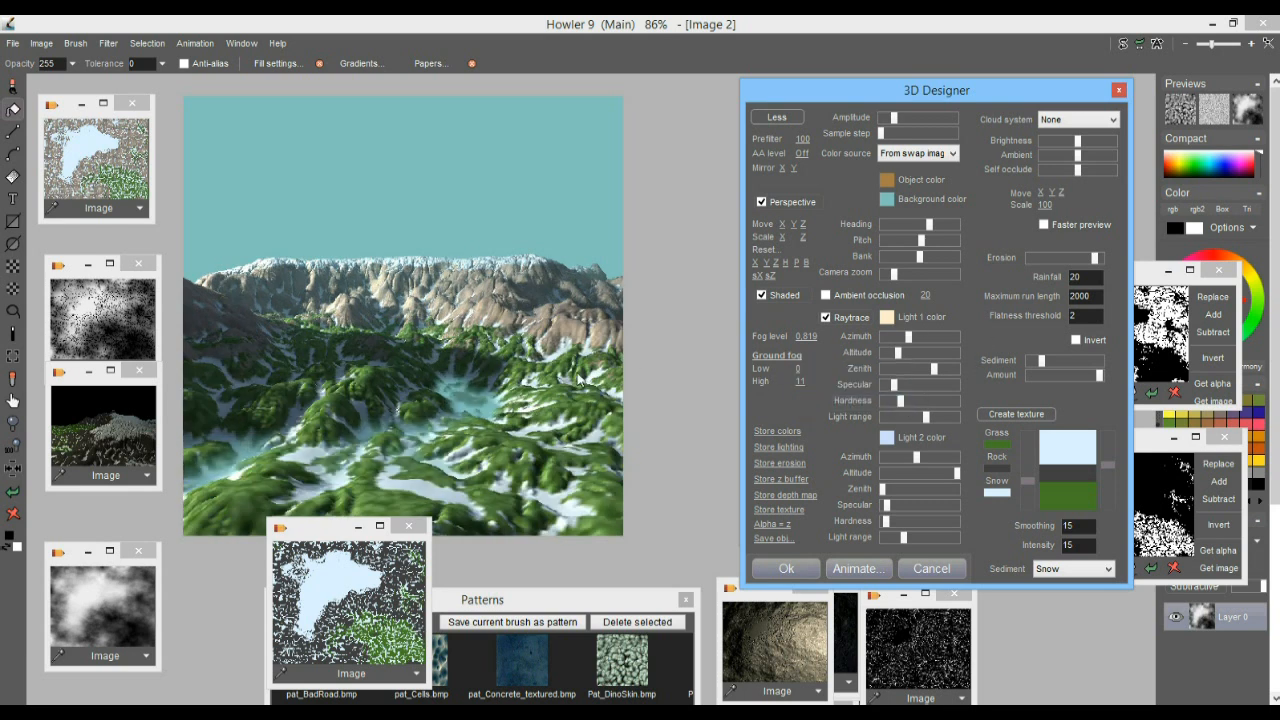
pyautogui.moveTo(914, 340); pyautogui.dragTo(912, 341)
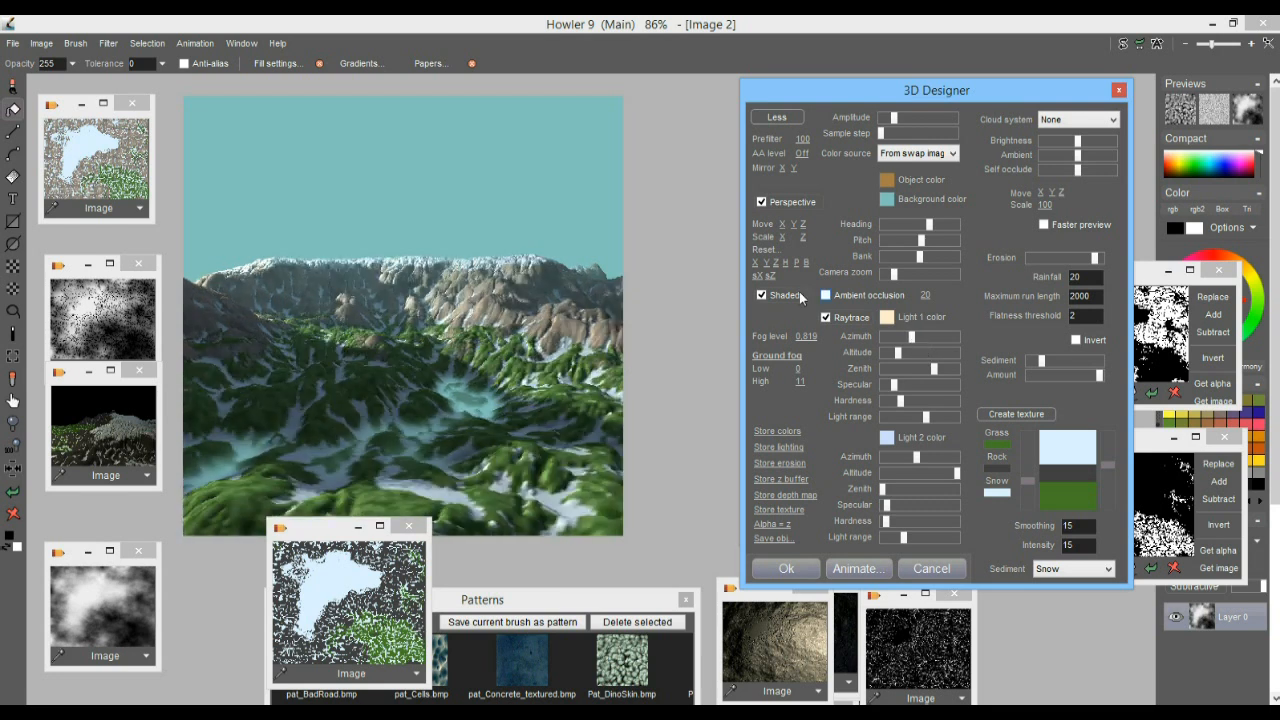
# Step: Add the Sky_Puffies.cld cloud system with Faster preview on, reduce its brightness, and move the clouds up above the ridge
pyautogui.click(1070, 122)
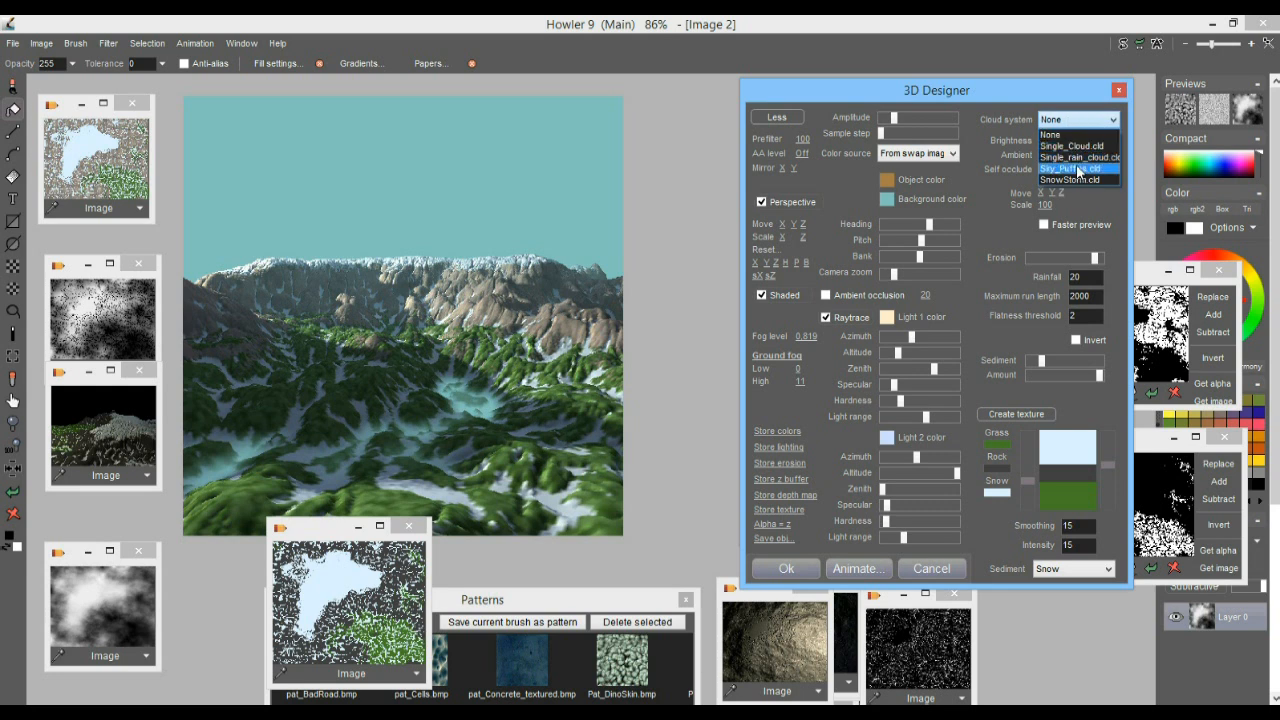
pyautogui.click(1078, 169)
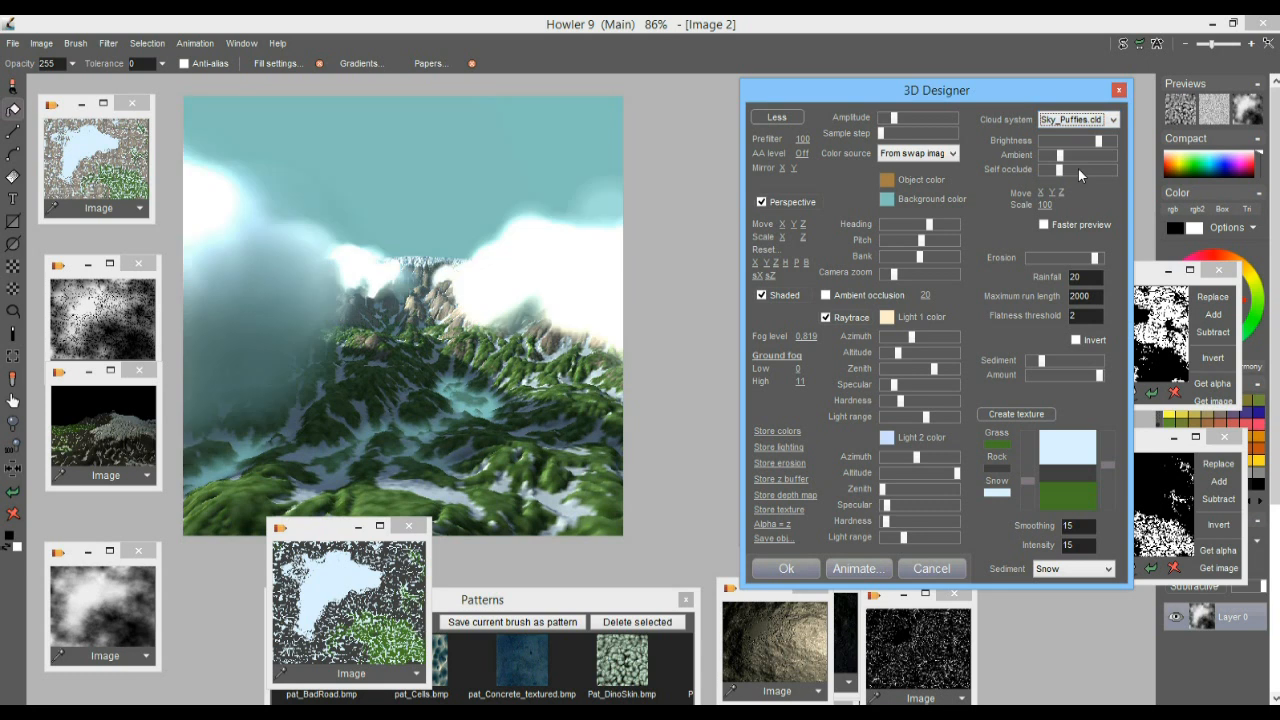
pyautogui.click(1044, 225)
pyautogui.moveTo(1095, 143); pyautogui.dragTo(1062, 148)
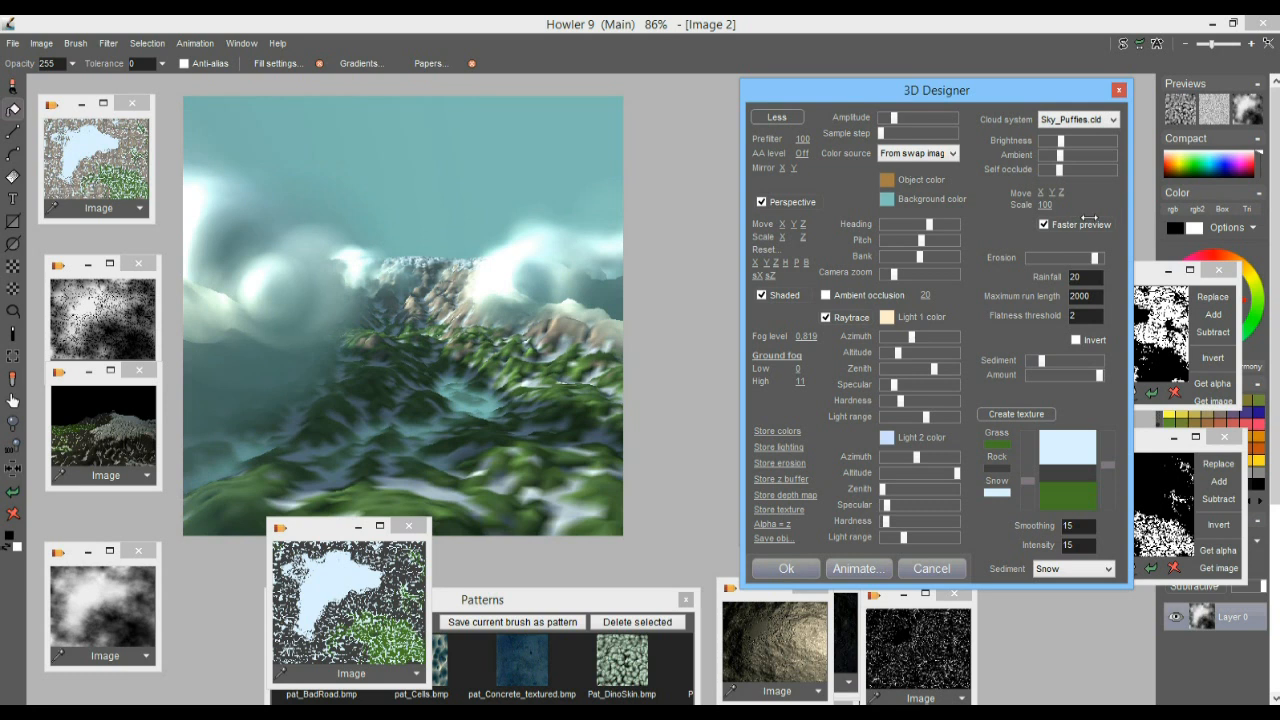
pyautogui.moveTo(1068, 190); pyautogui.dragTo(1007, 201)
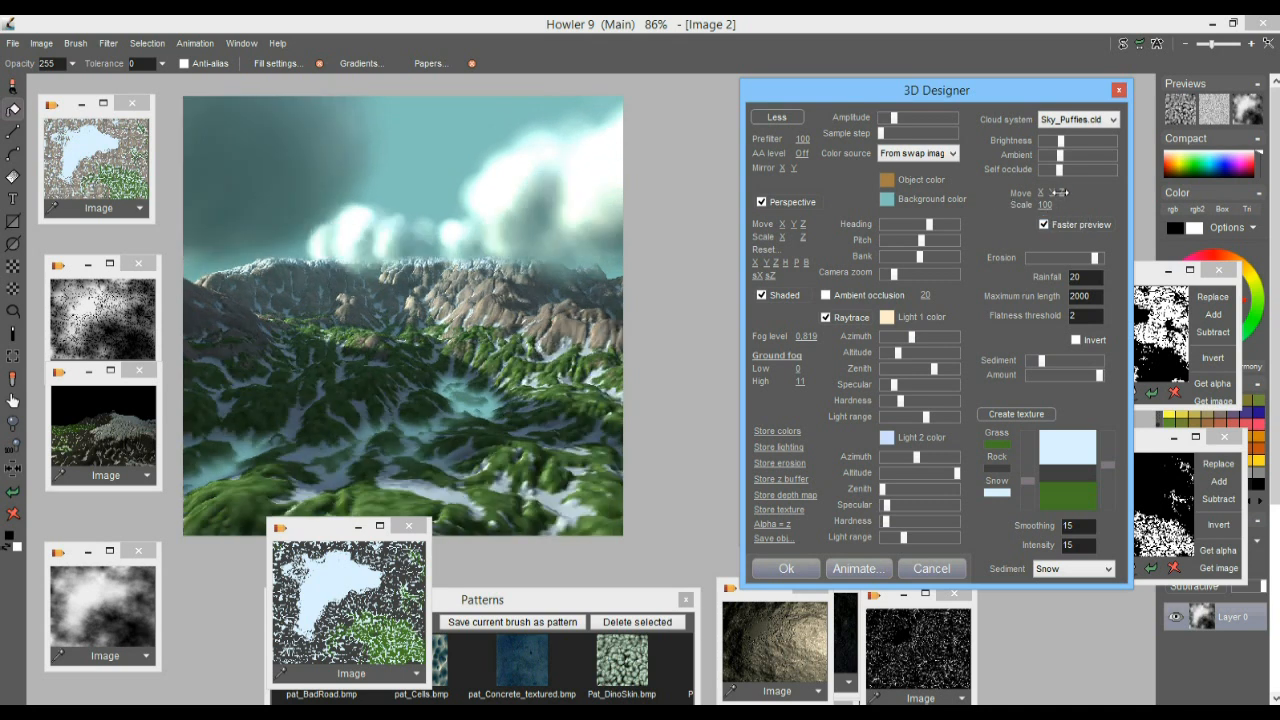
pyautogui.moveTo(1060, 192); pyautogui.dragTo(1013, 217)
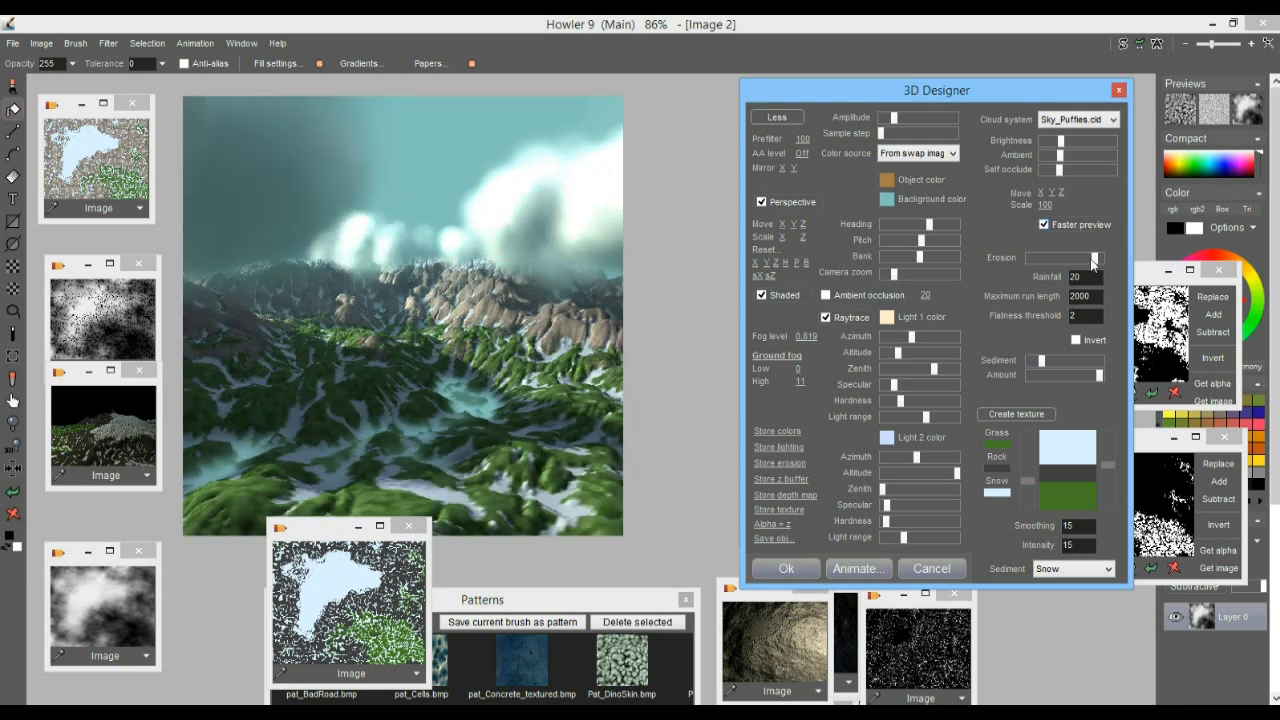
# Step: Raise the clouds' ambient and self occlude settings, keep their brightness low, and reposition them with a scale of 0.74
pyautogui.moveTo(1060, 155)
pyautogui.mouseDown()
pyautogui.moveTo(1046, 157)
pyautogui.moveTo(1078, 155)
pyautogui.moveTo(1047, 141)
pyautogui.moveTo(1088, 173)
pyautogui.mouseUp()
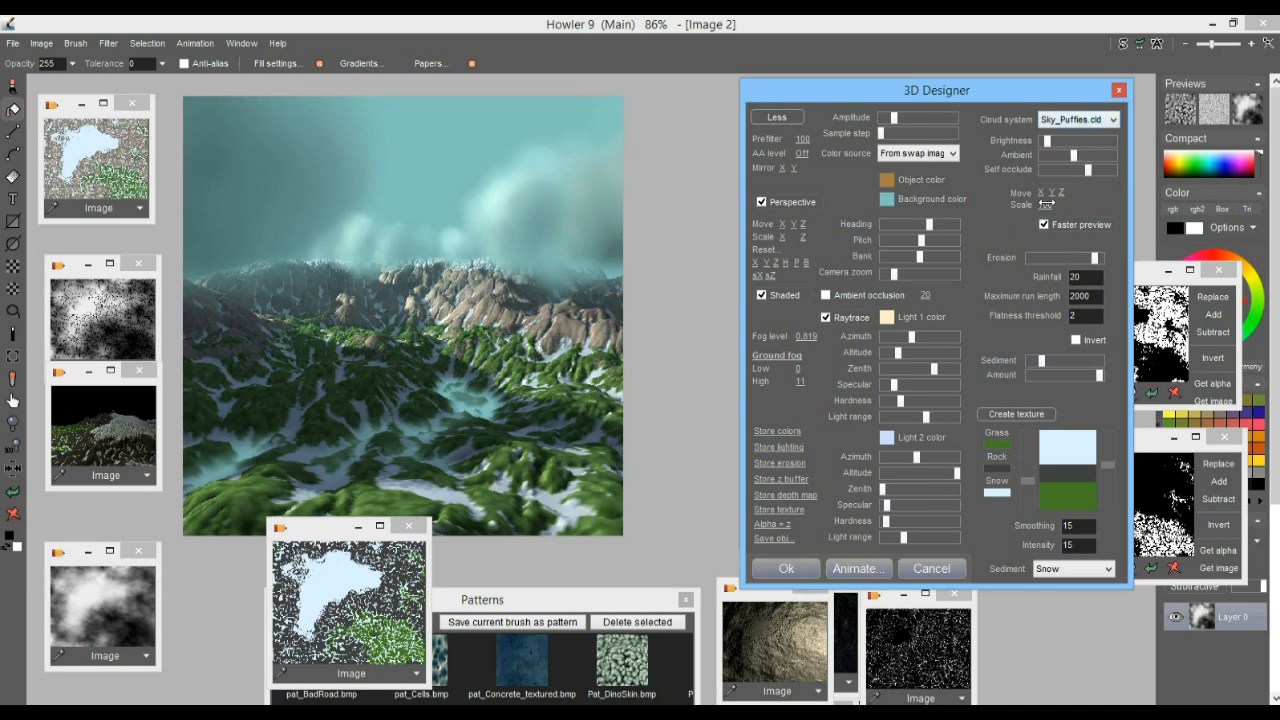
pyautogui.moveTo(1041, 192); pyautogui.dragTo(1073, 209)
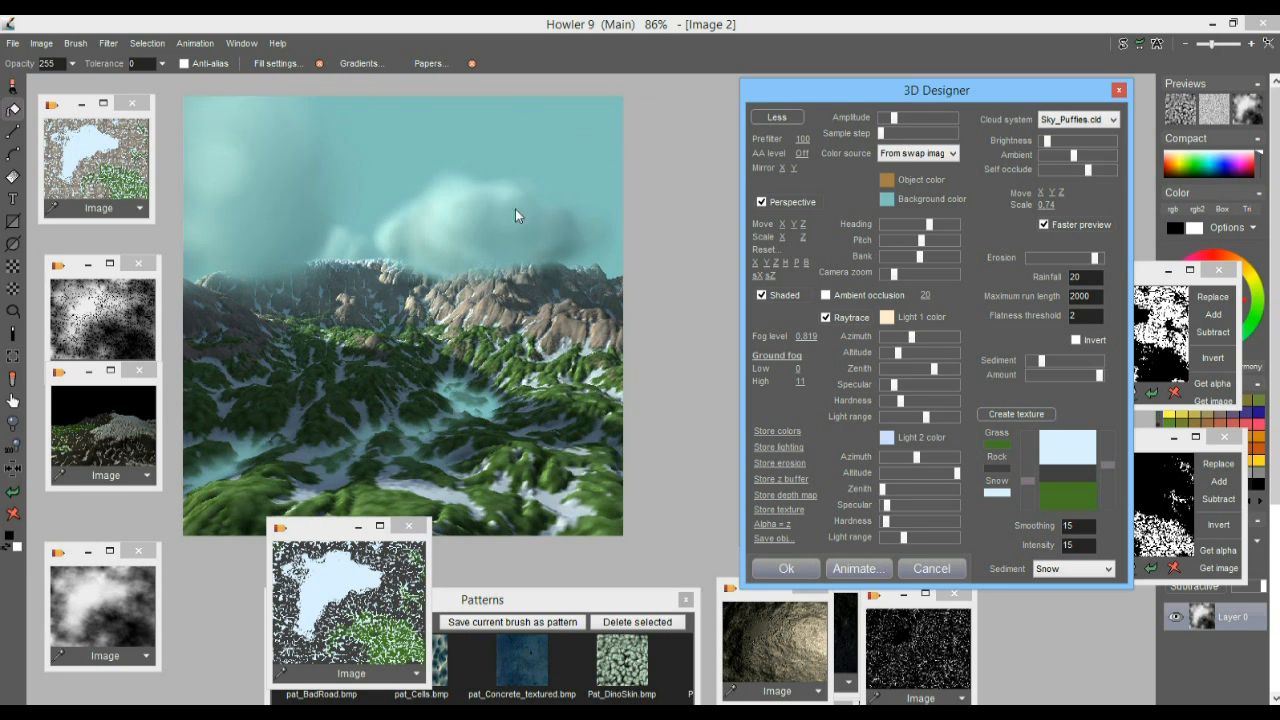
pyautogui.click(1050, 143)
pyautogui.moveTo(1050, 143); pyautogui.dragTo(1053, 143)
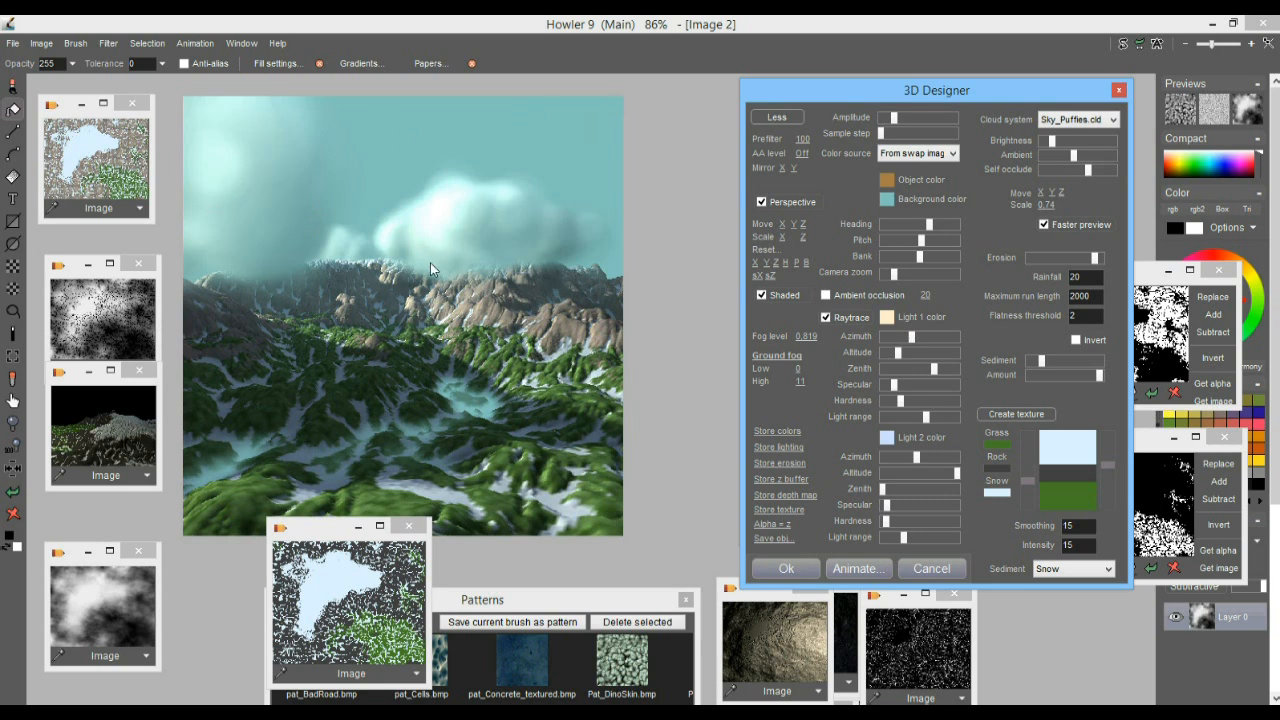
# Step: Try lower and higher cloud positions along Z, settle the clouds just above the ridge, and fine-tune Light 1's azimuth
pyautogui.click(1067, 194)
pyautogui.moveTo(1066, 193); pyautogui.dragTo(1082, 185)
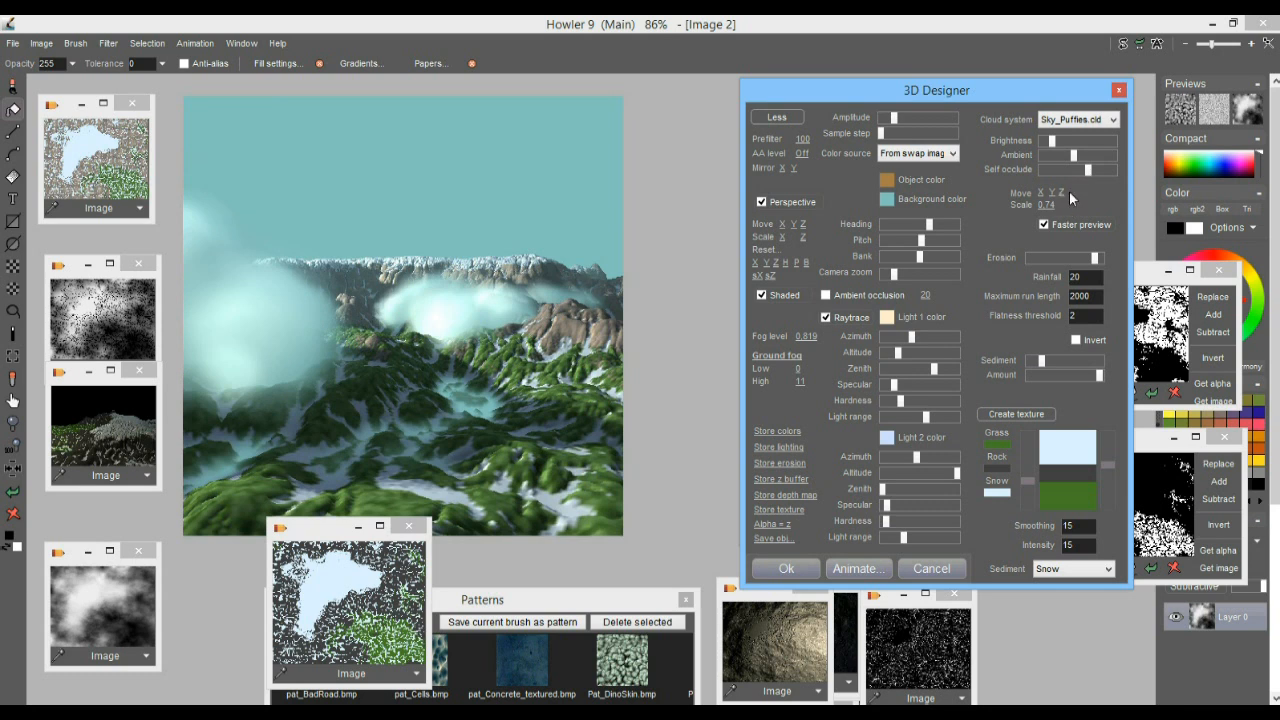
pyautogui.moveTo(1065, 192); pyautogui.dragTo(1001, 209)
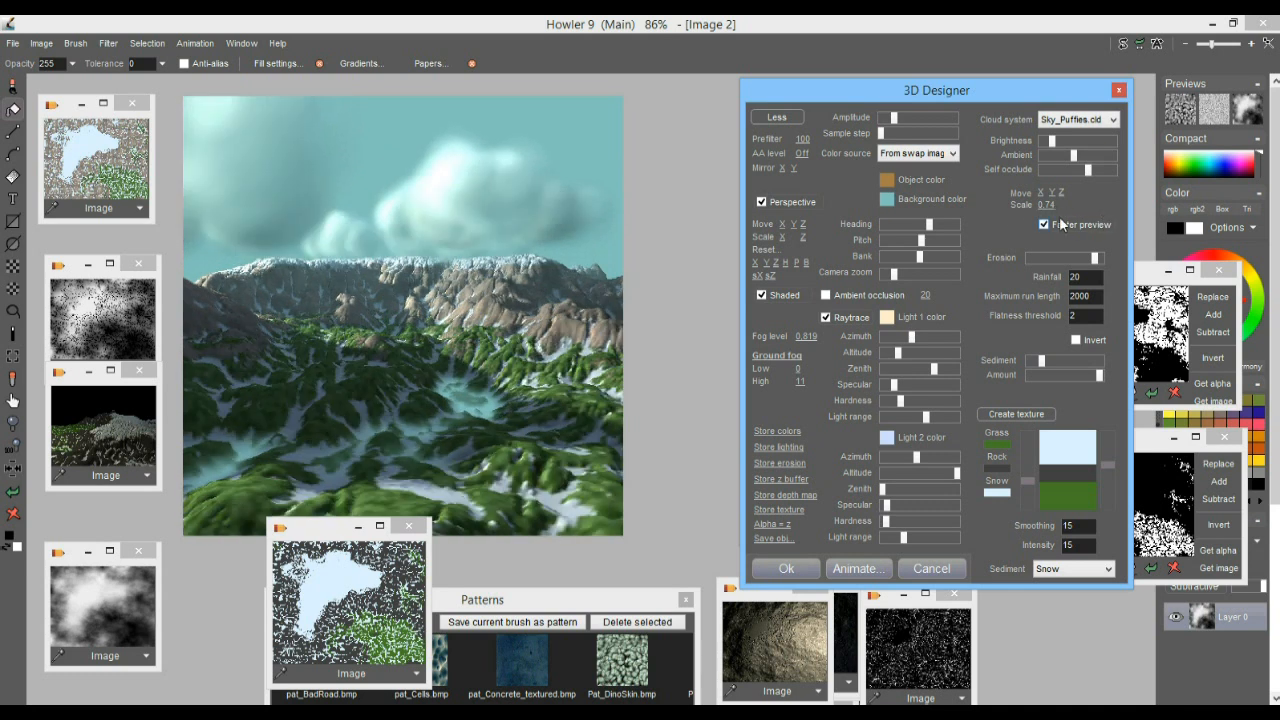
pyautogui.moveTo(1068, 194); pyautogui.dragTo(1016, 206)
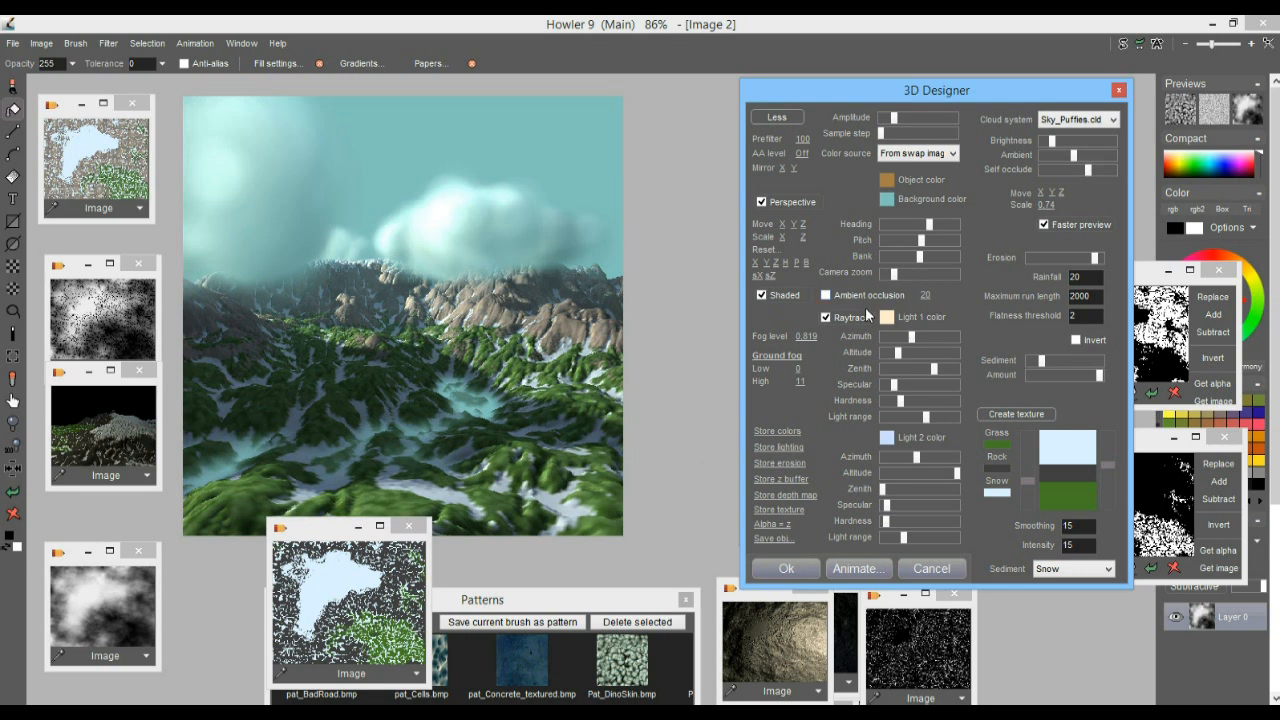
pyautogui.moveTo(911, 337)
pyautogui.mouseDown()
pyautogui.moveTo(896, 338)
pyautogui.moveTo(944, 336)
pyautogui.moveTo(911, 333)
pyautogui.mouseUp()
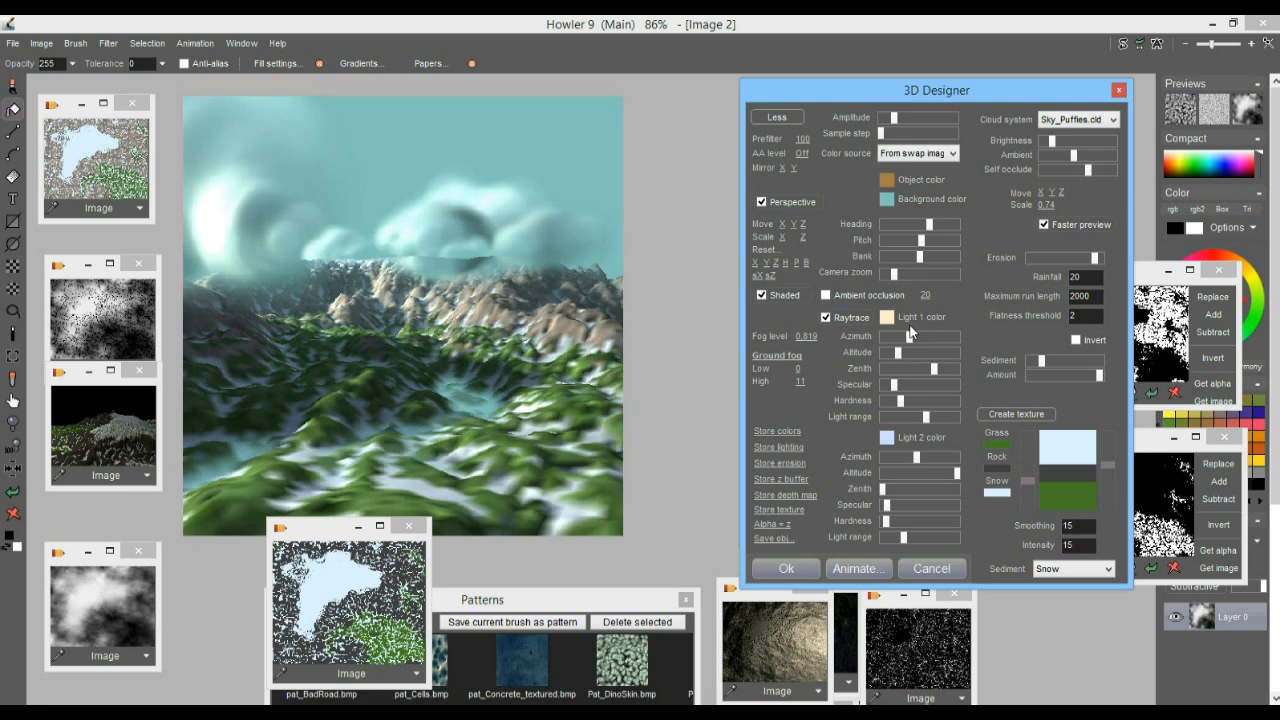
pyautogui.moveTo(910, 331); pyautogui.dragTo(911, 330)
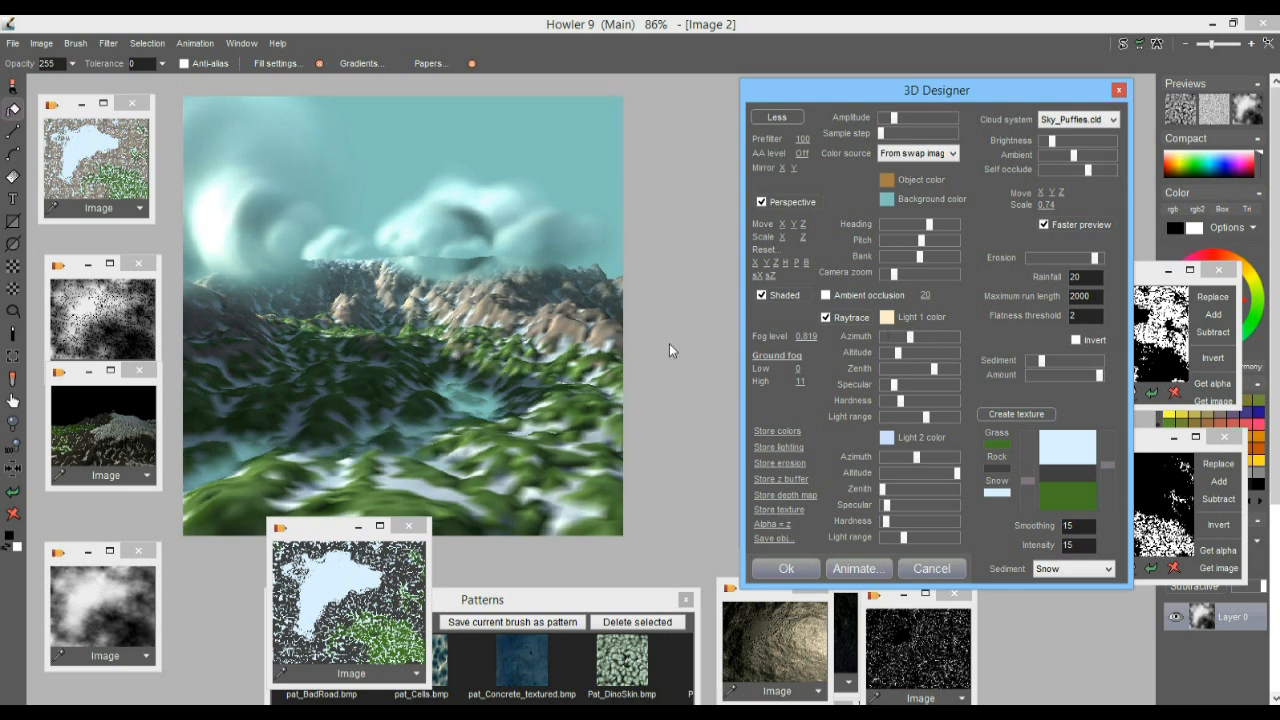